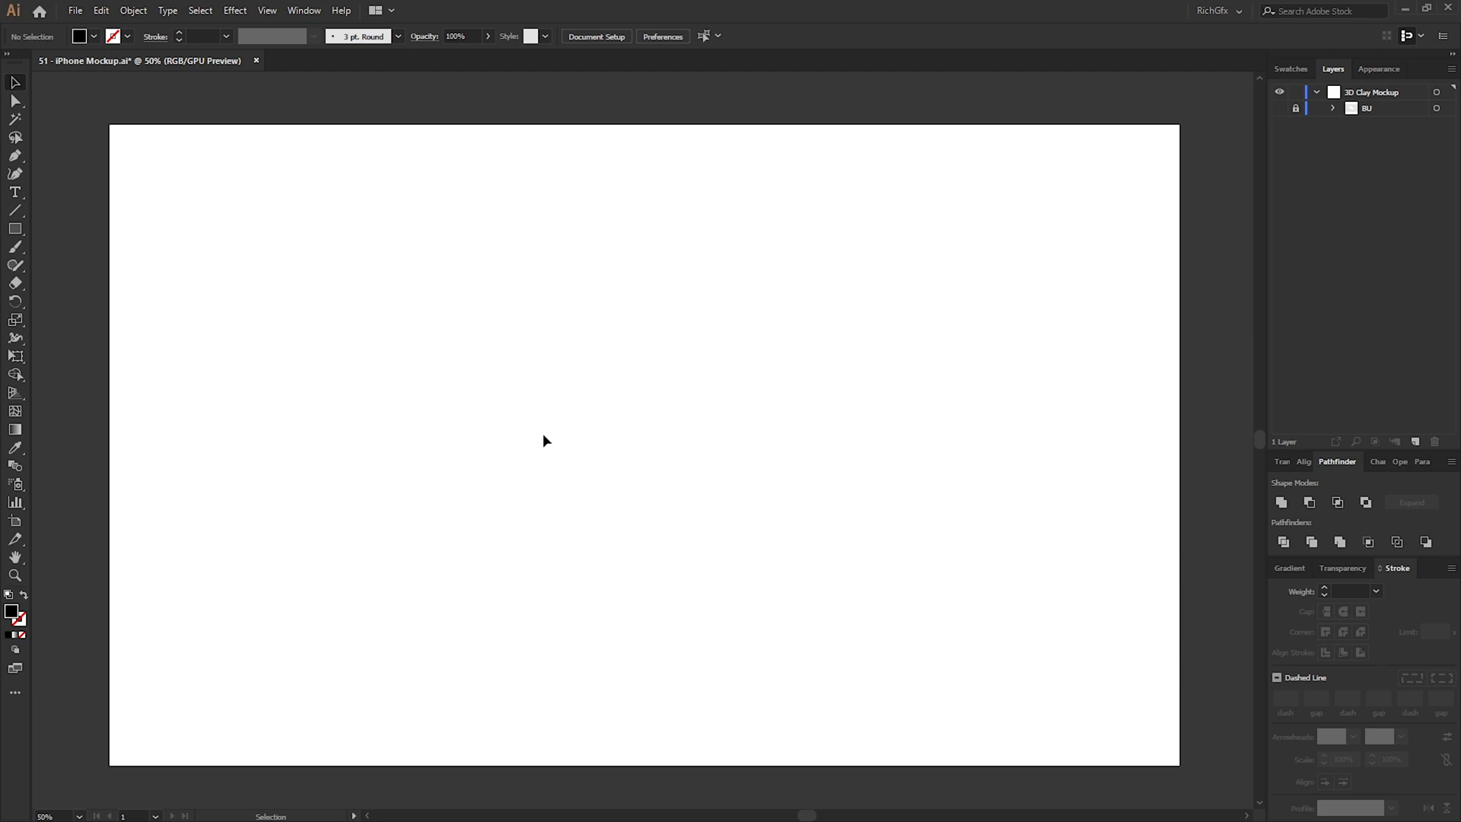
Step: Draw a rectangle over the whole artboard and try a light grey swatch fill
left_click(14, 228)
left_click_drag(111, 124, 1180, 764)
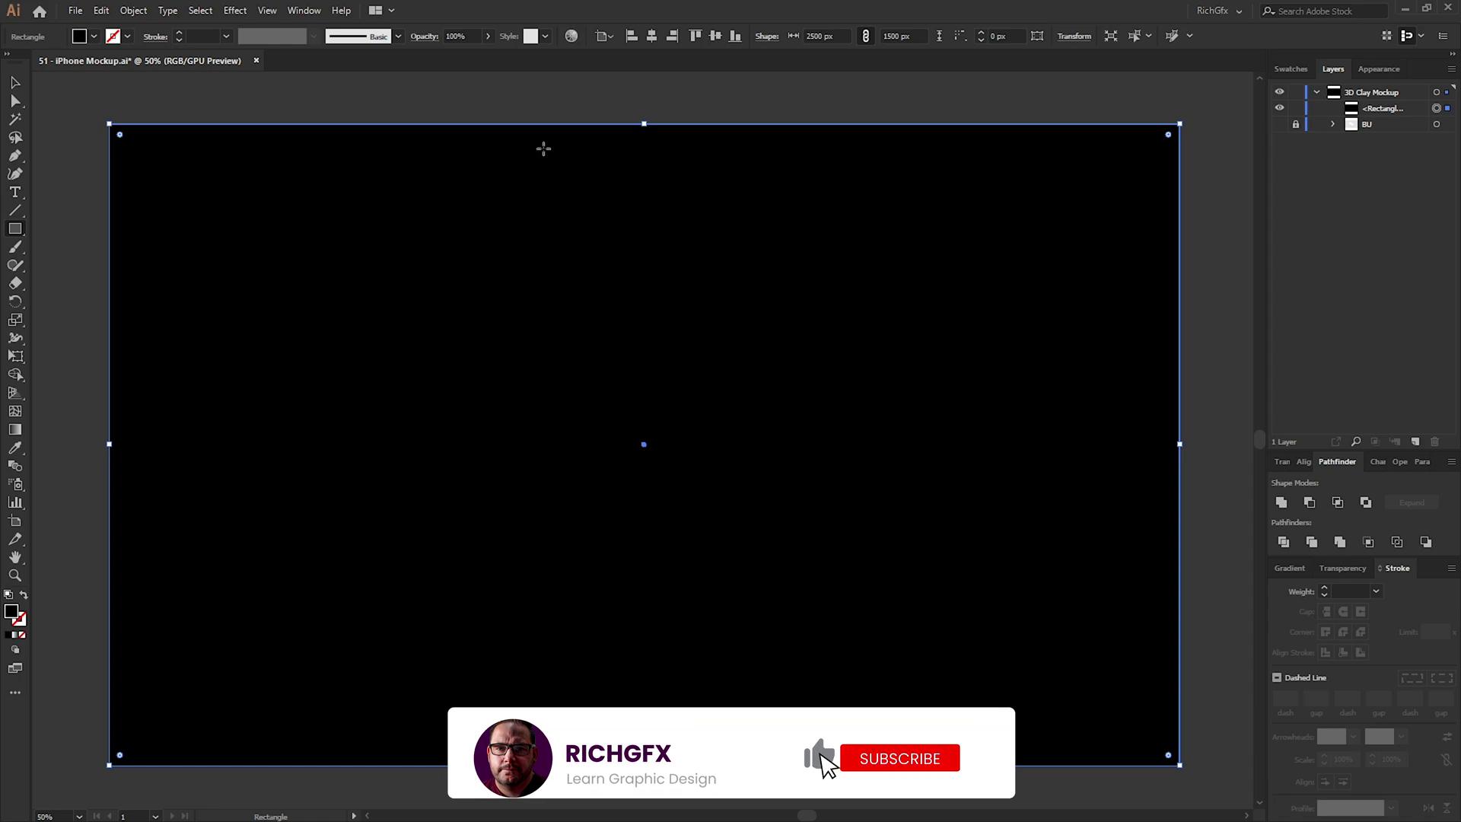
left_click(93, 36)
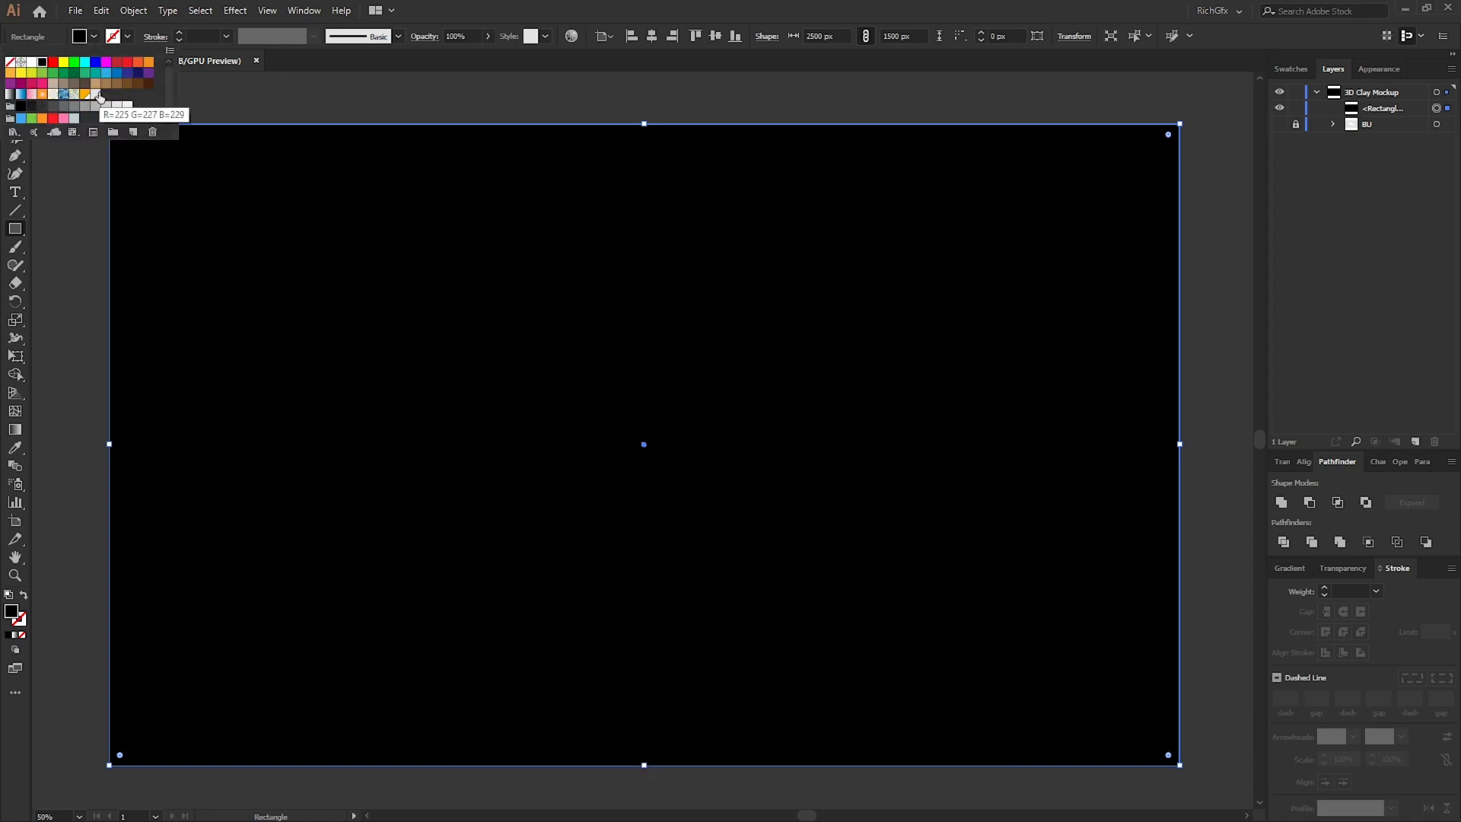
double_click(99, 94)
left_click(802, 533)
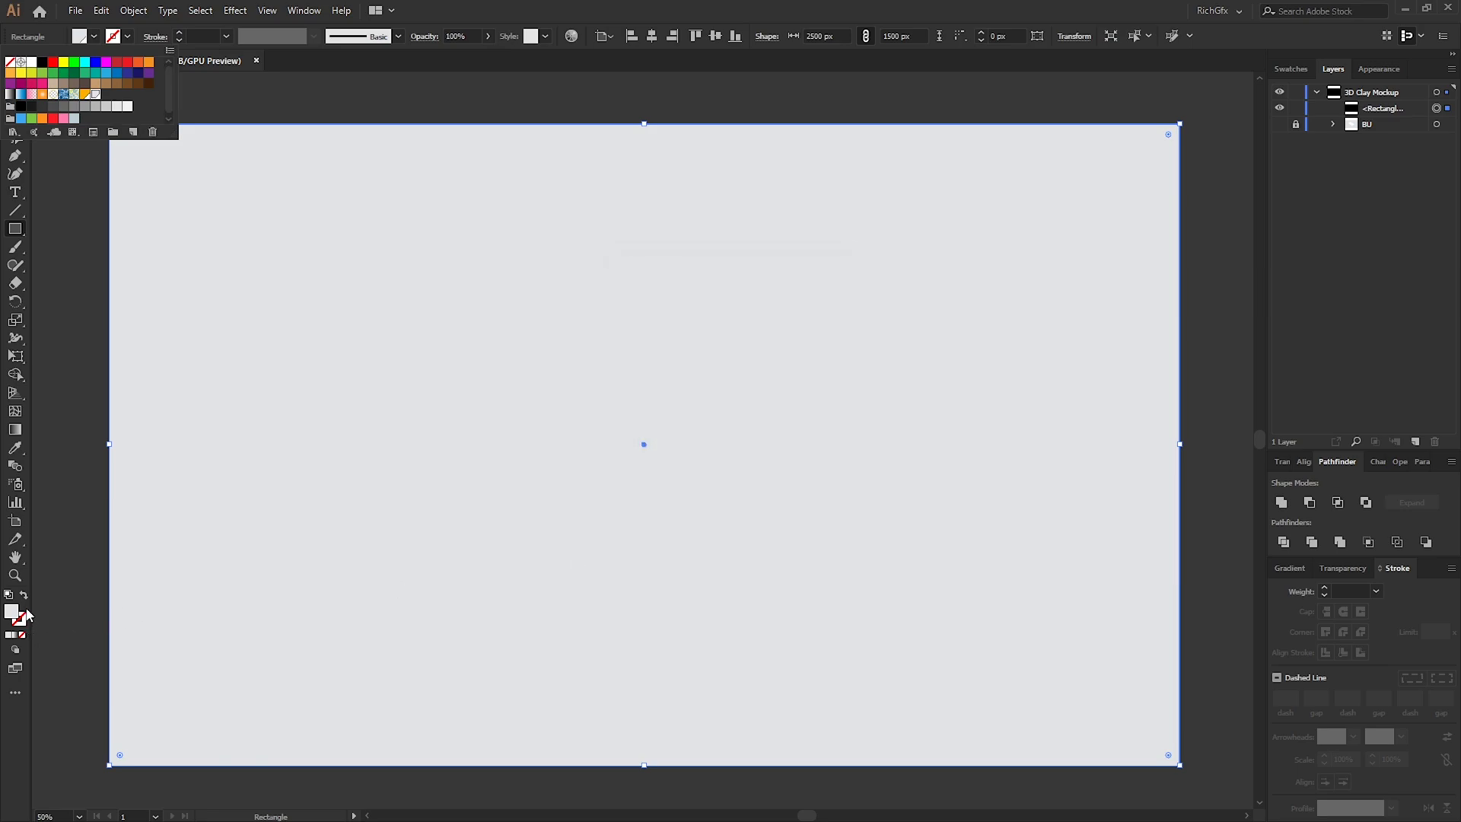
Step: Set the rectangle's fill to e1e3e5 in the Color Picker and lock it in Layers
double_click(11, 613)
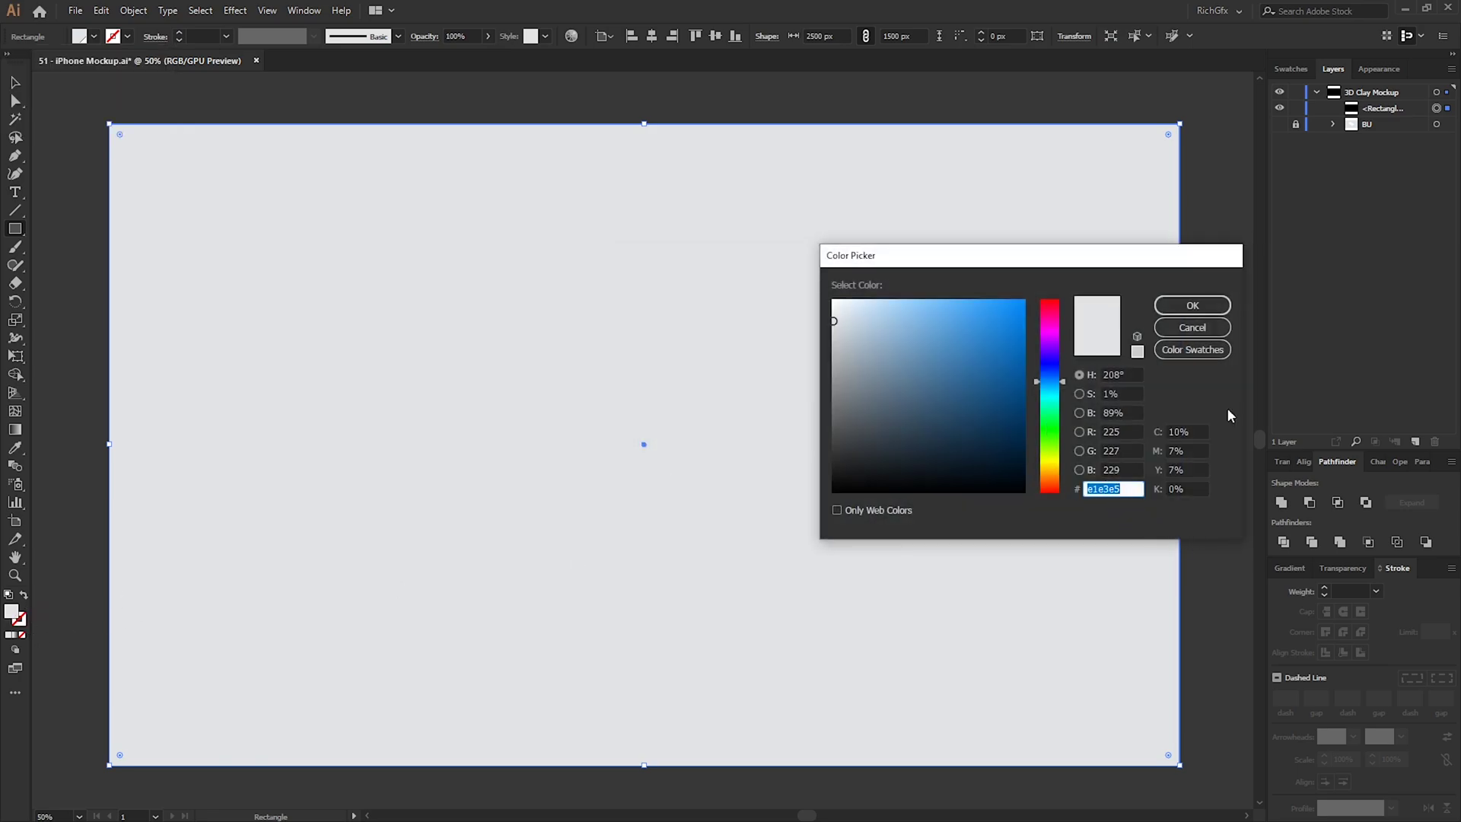
left_click(1192, 306)
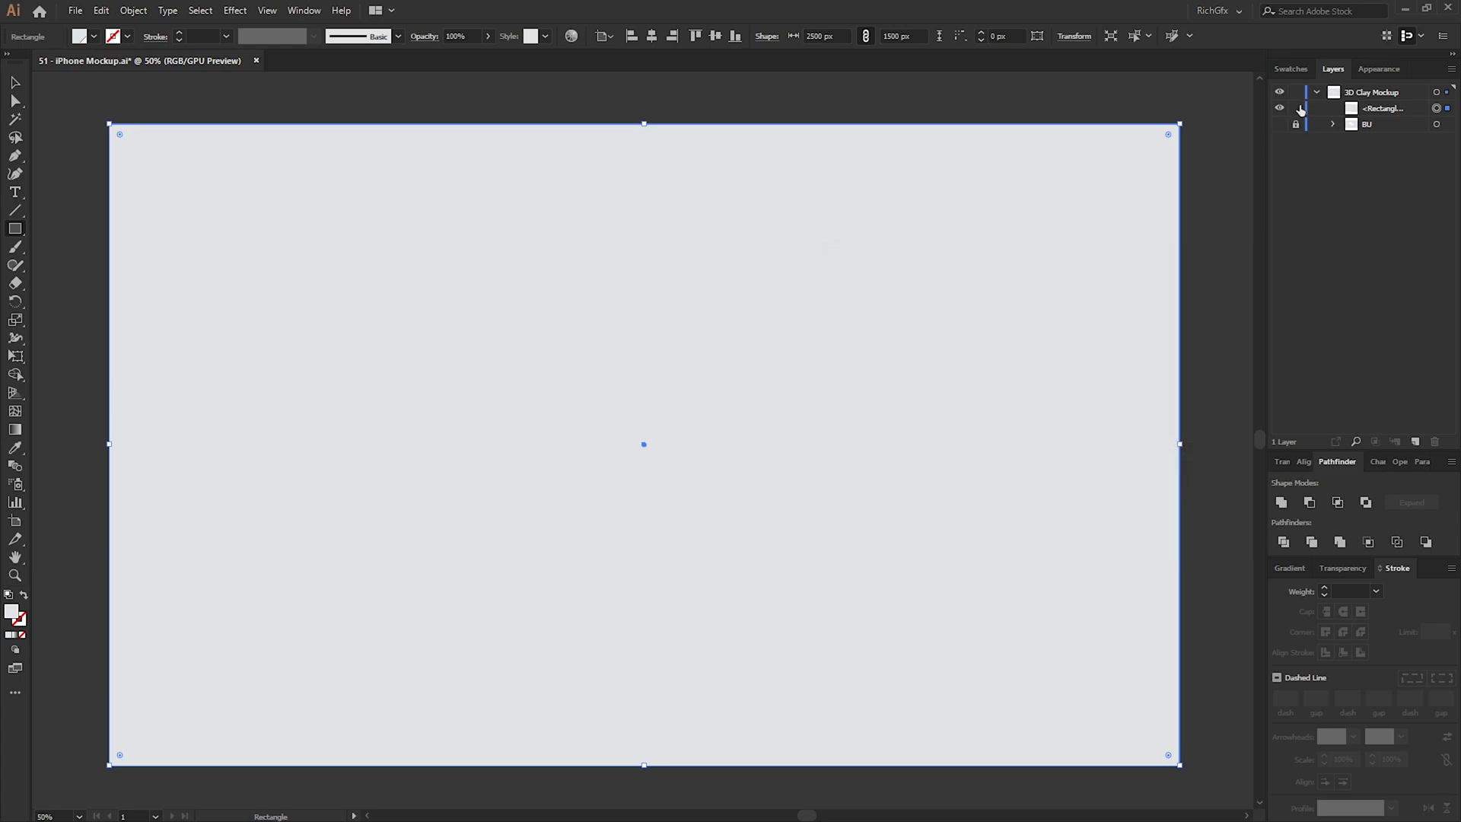
left_click(1297, 109)
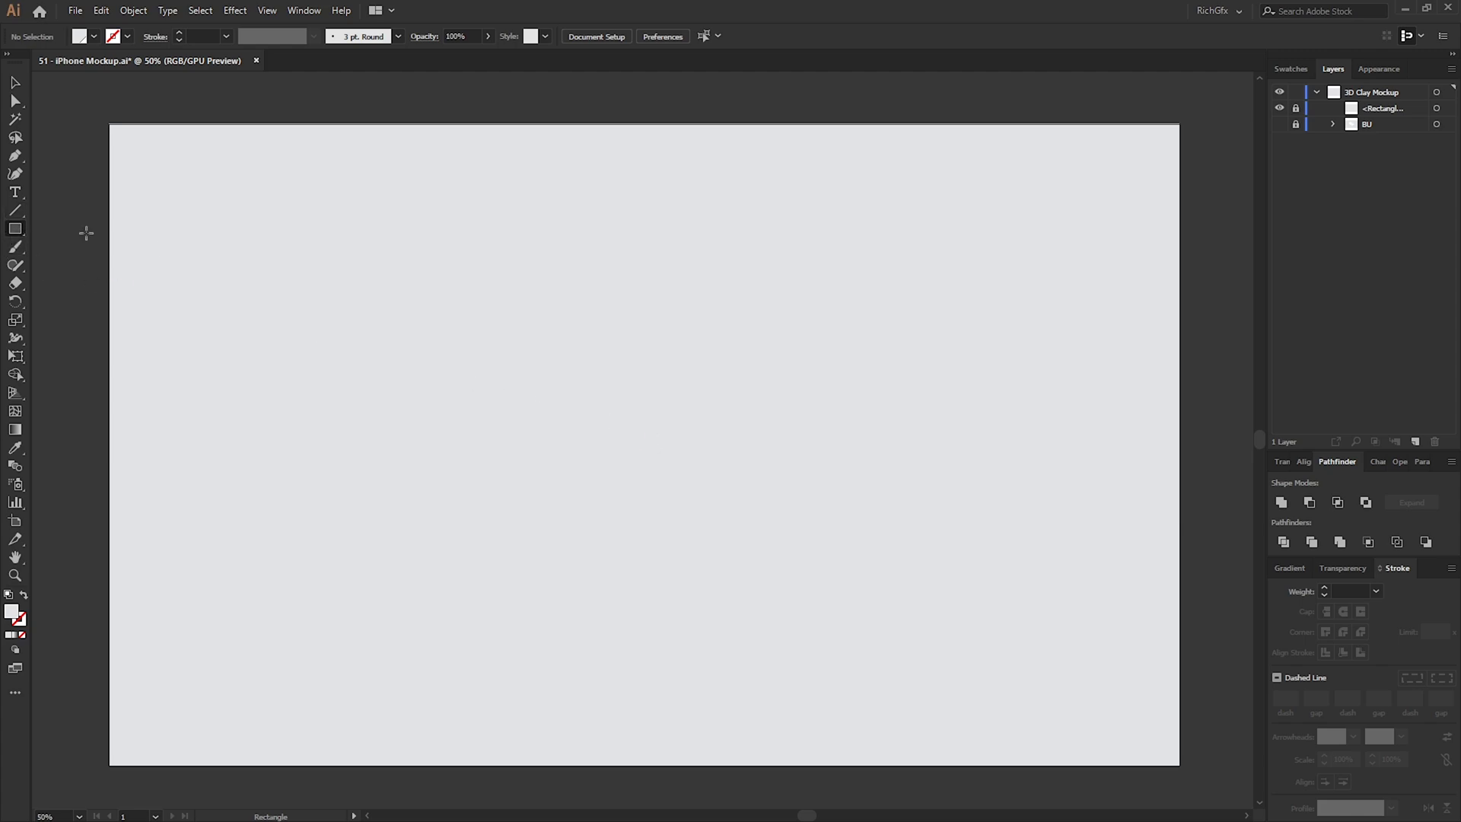
Step: Create a rectangle of exactly 1125 × 2436 px
left_click(543, 378)
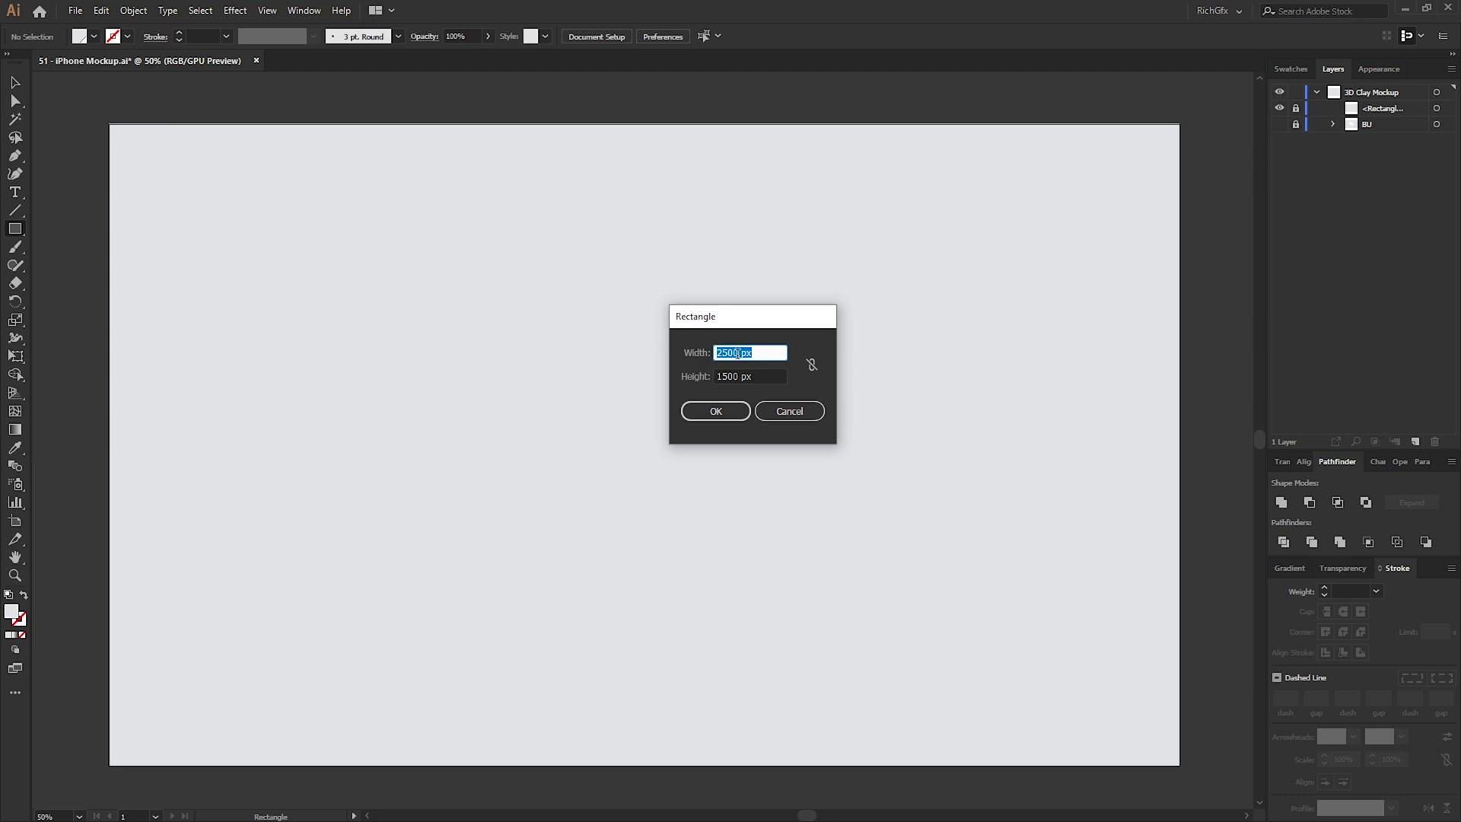
left_click_drag(738, 352, 716, 354)
type("1125")
key("Tab")
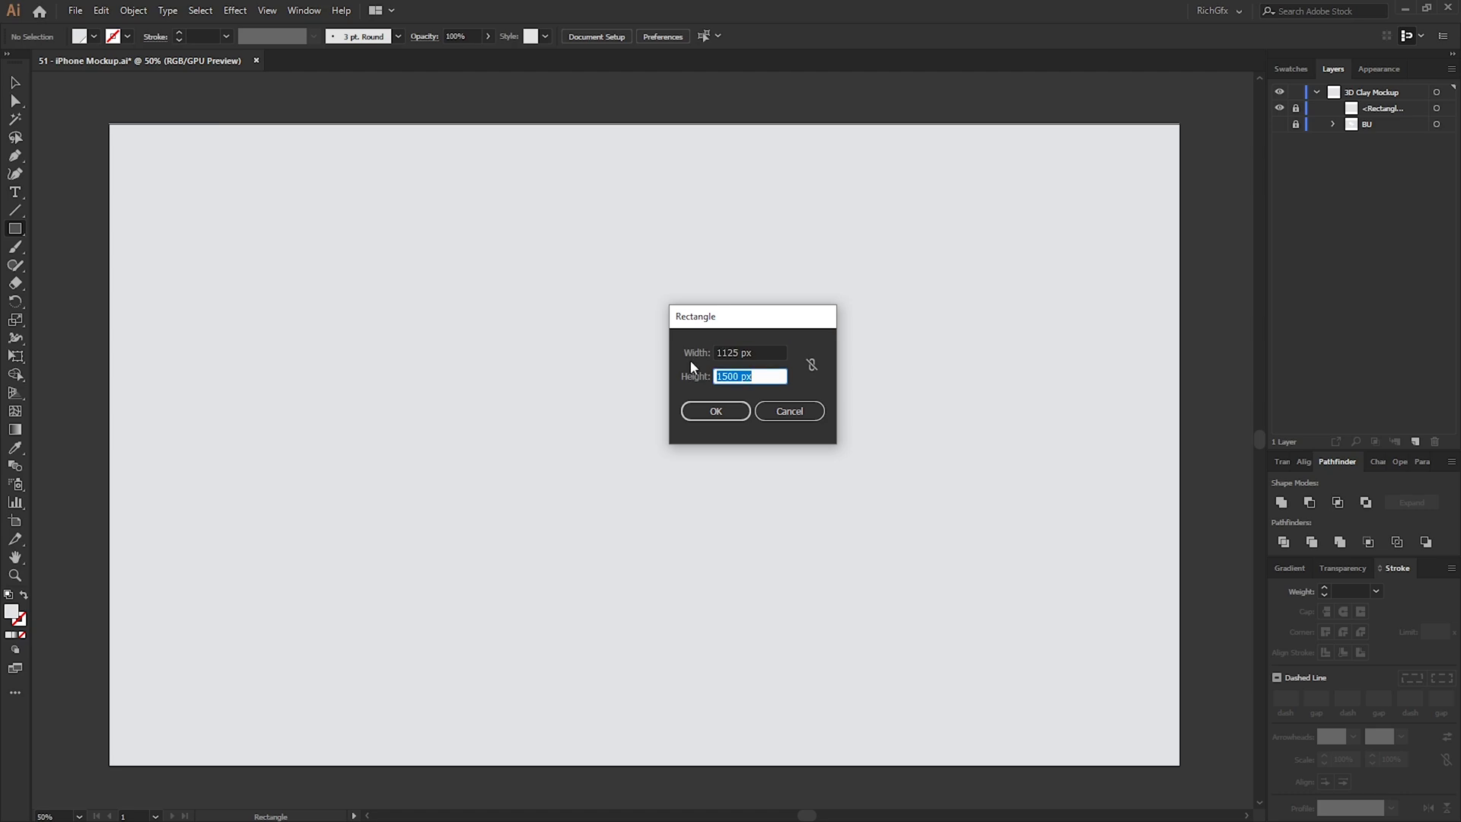
type("243")
left_click(714, 412)
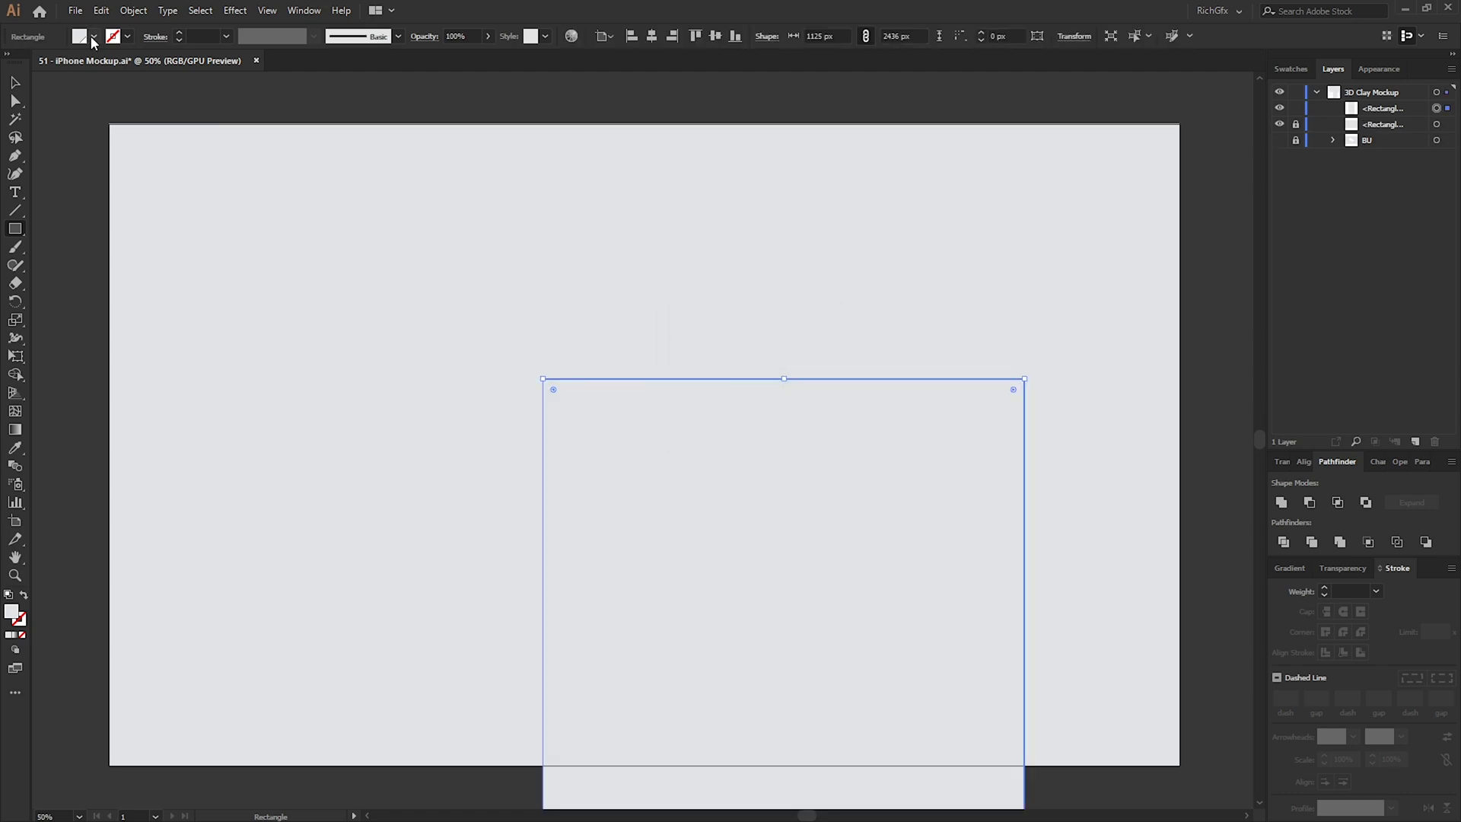
Step: Fill it white, scale to about 551 × 1193 px, centre it, round corners ~58.8 px
left_click(94, 37)
left_click(31, 62)
key("v")
left_click_drag(703, 538, 677, 385)
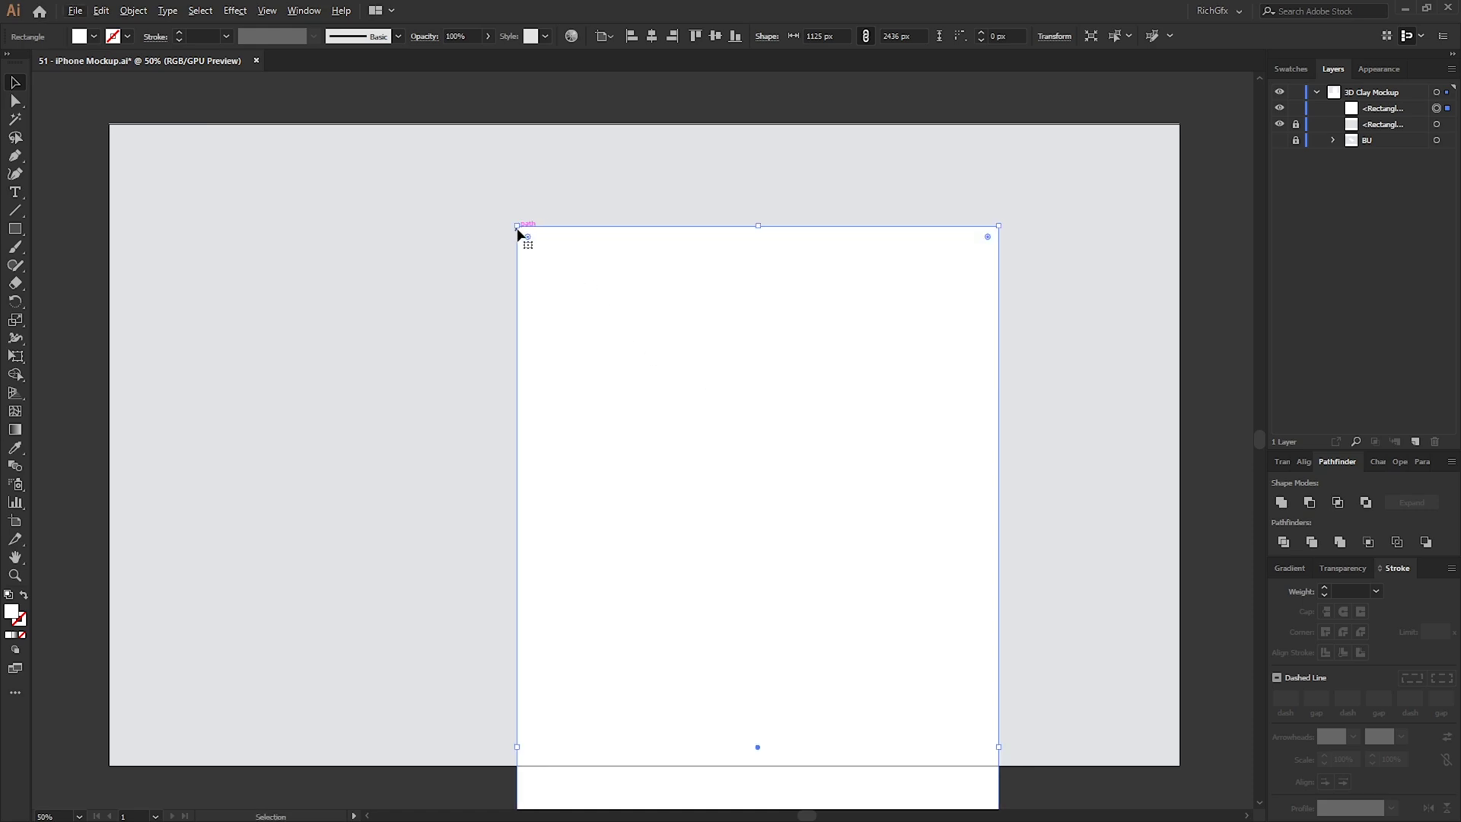
left_click_drag(518, 227, 640, 397)
left_click_drag(740, 532, 641, 269)
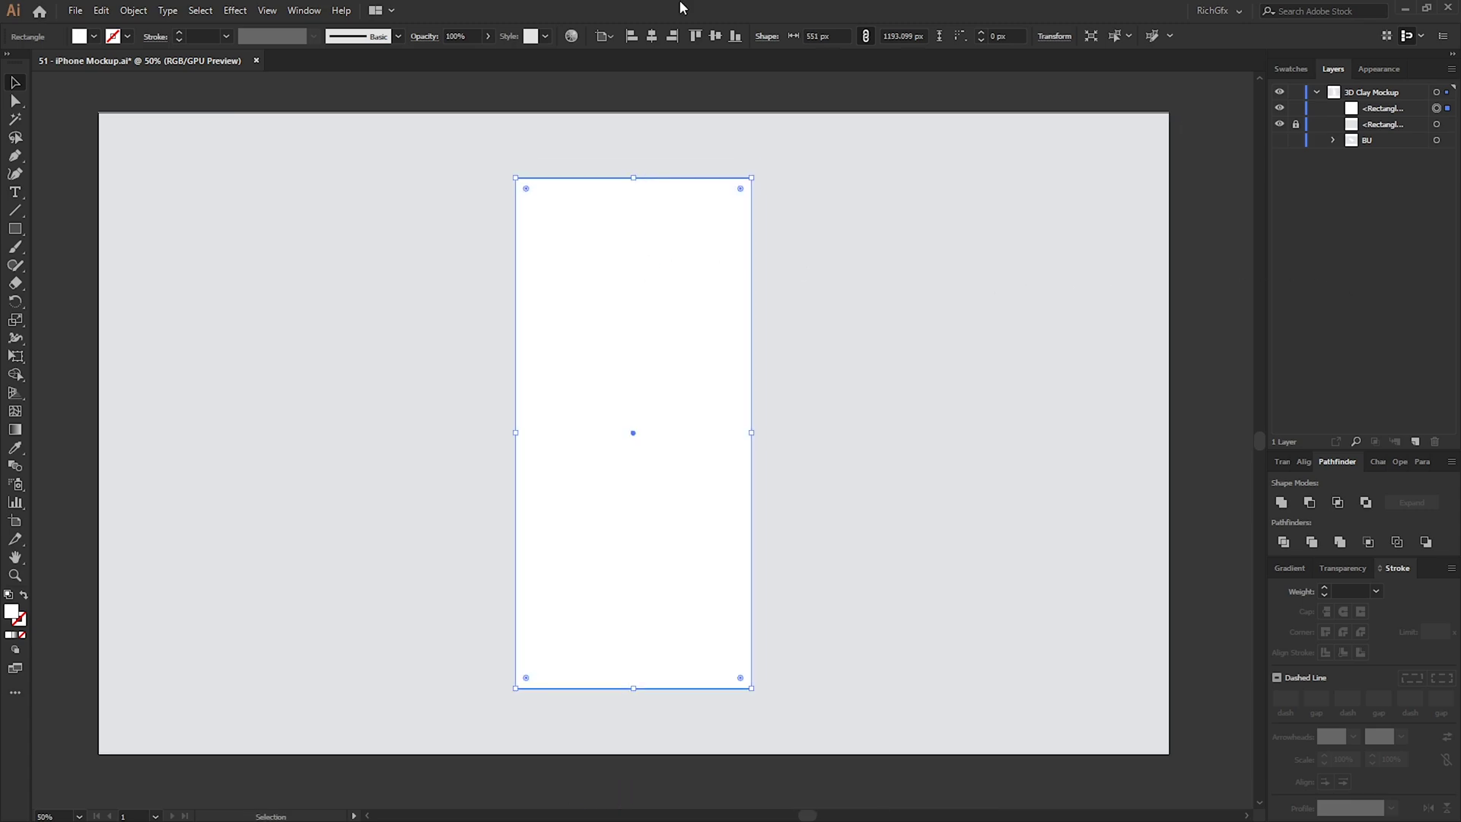
left_click_drag(527, 189, 541, 202)
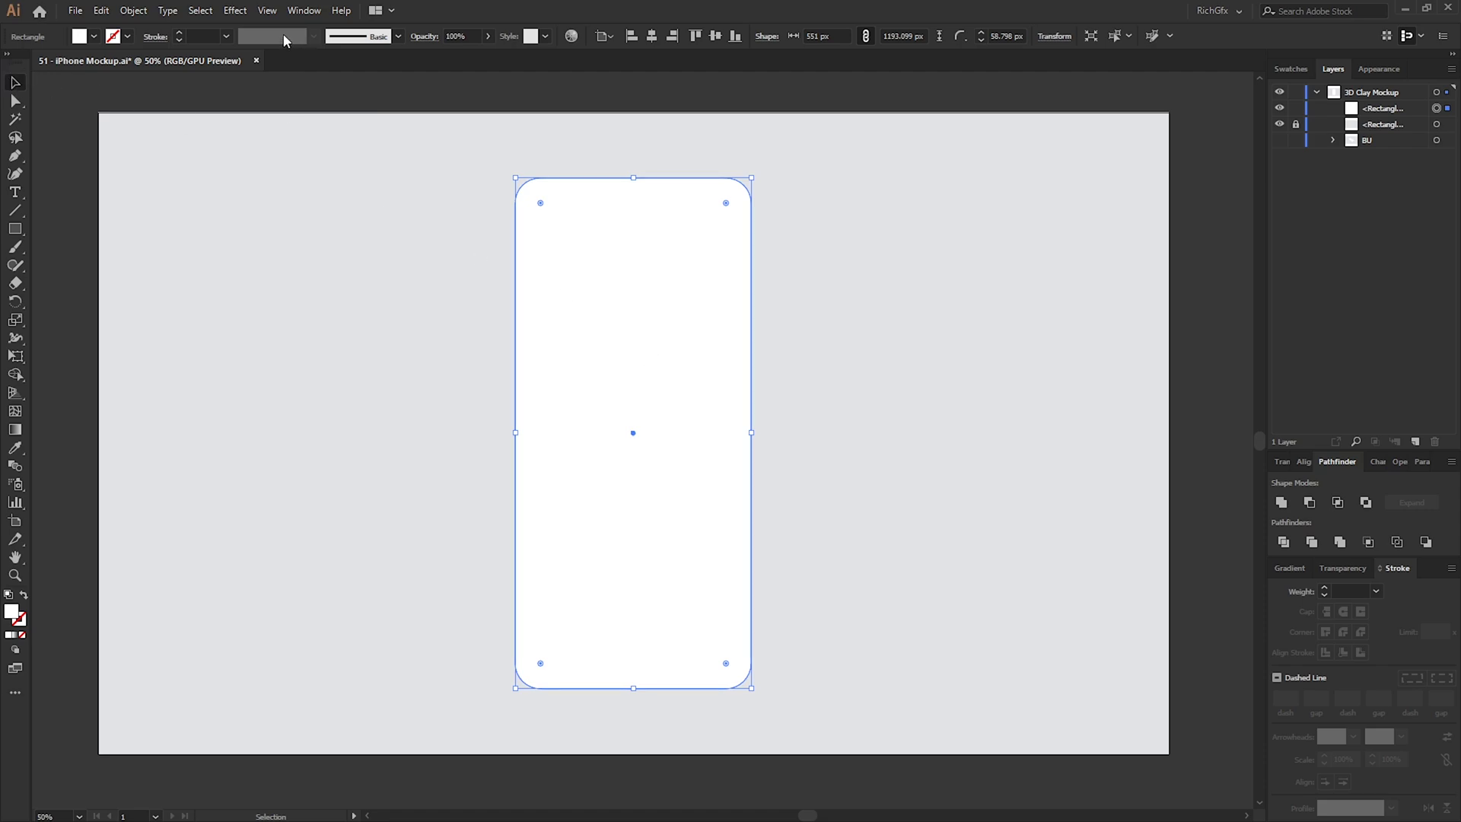
left_click(236, 12)
Step: Apply 3D Extrude & Bevel with rotation angles 31°, -46° and 29°, with Preview on
mouse_move(313, 99)
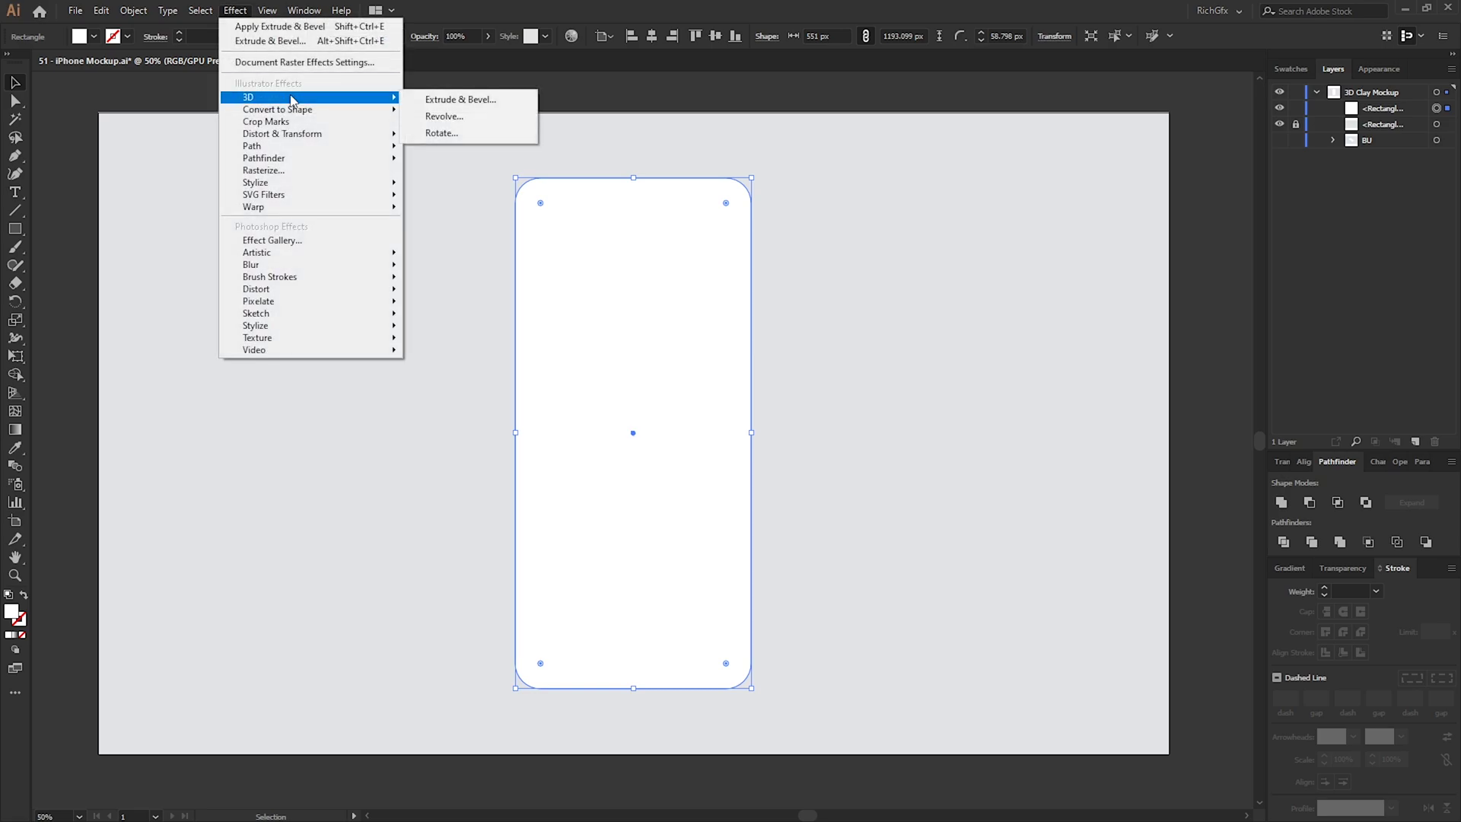
left_click(532, 102)
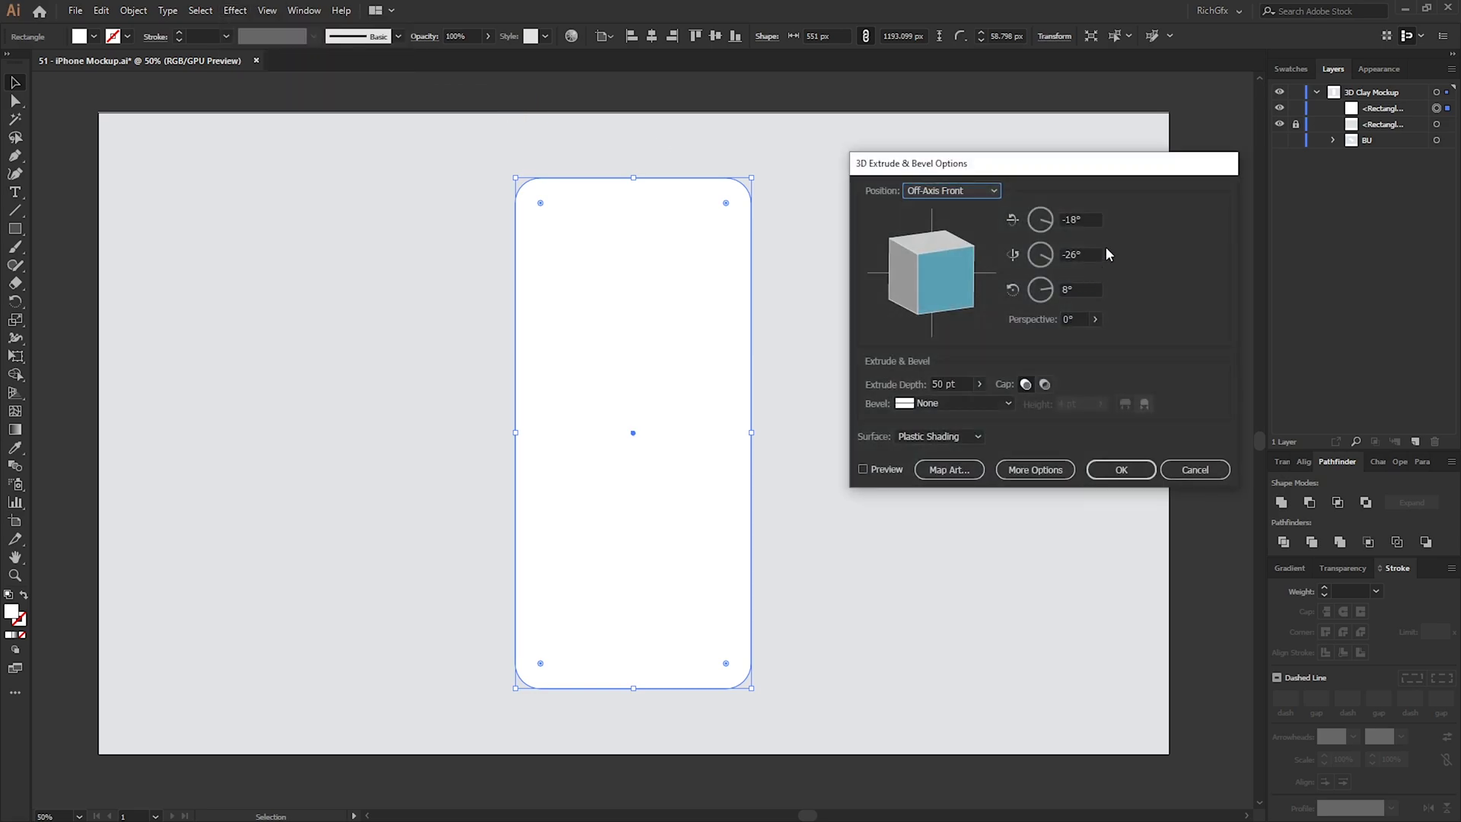
left_click(1093, 220)
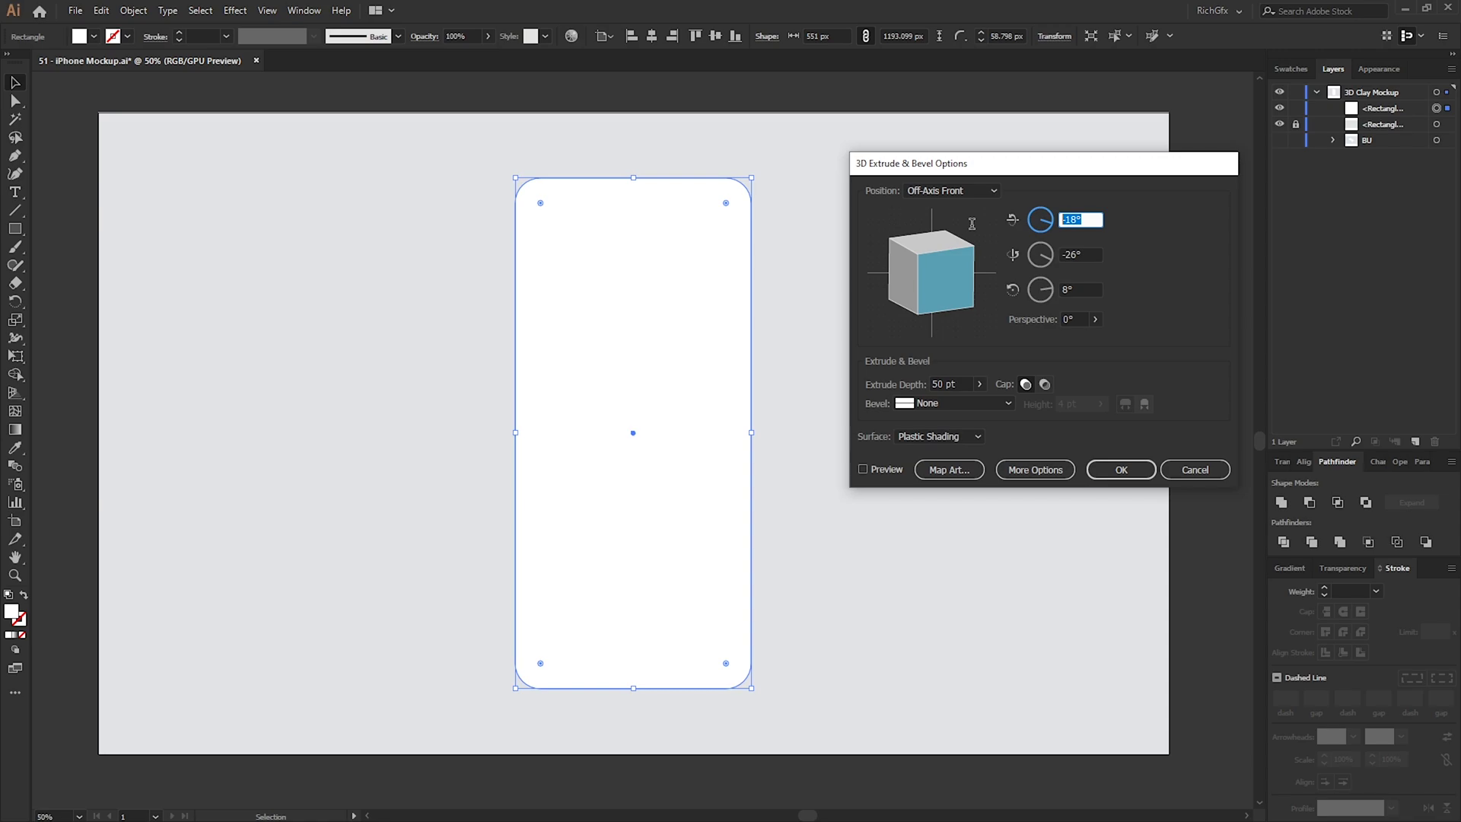
type("31")
key("Tab")
type("-46")
key("Tab")
type("29")
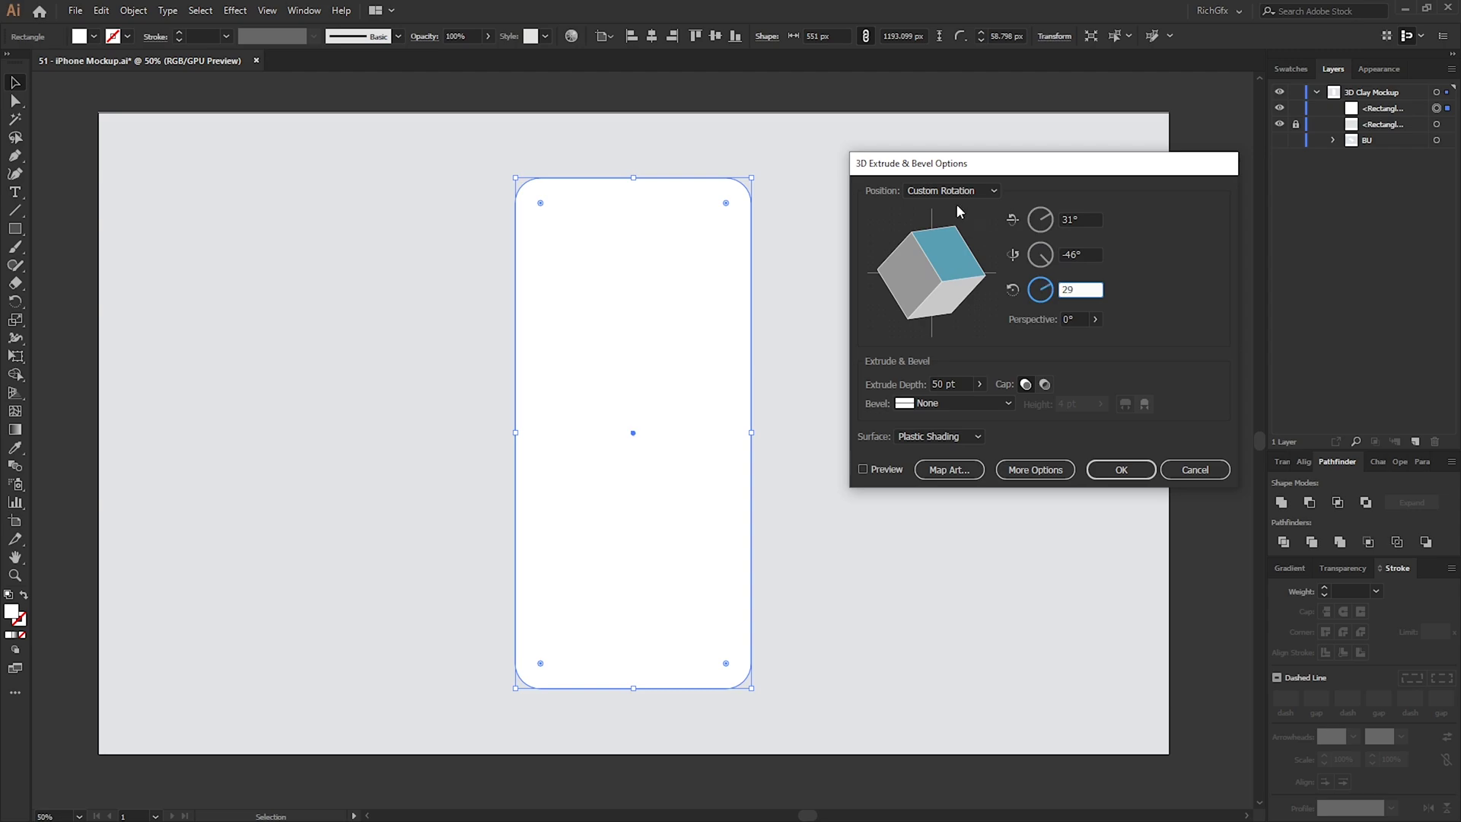
left_click(863, 469)
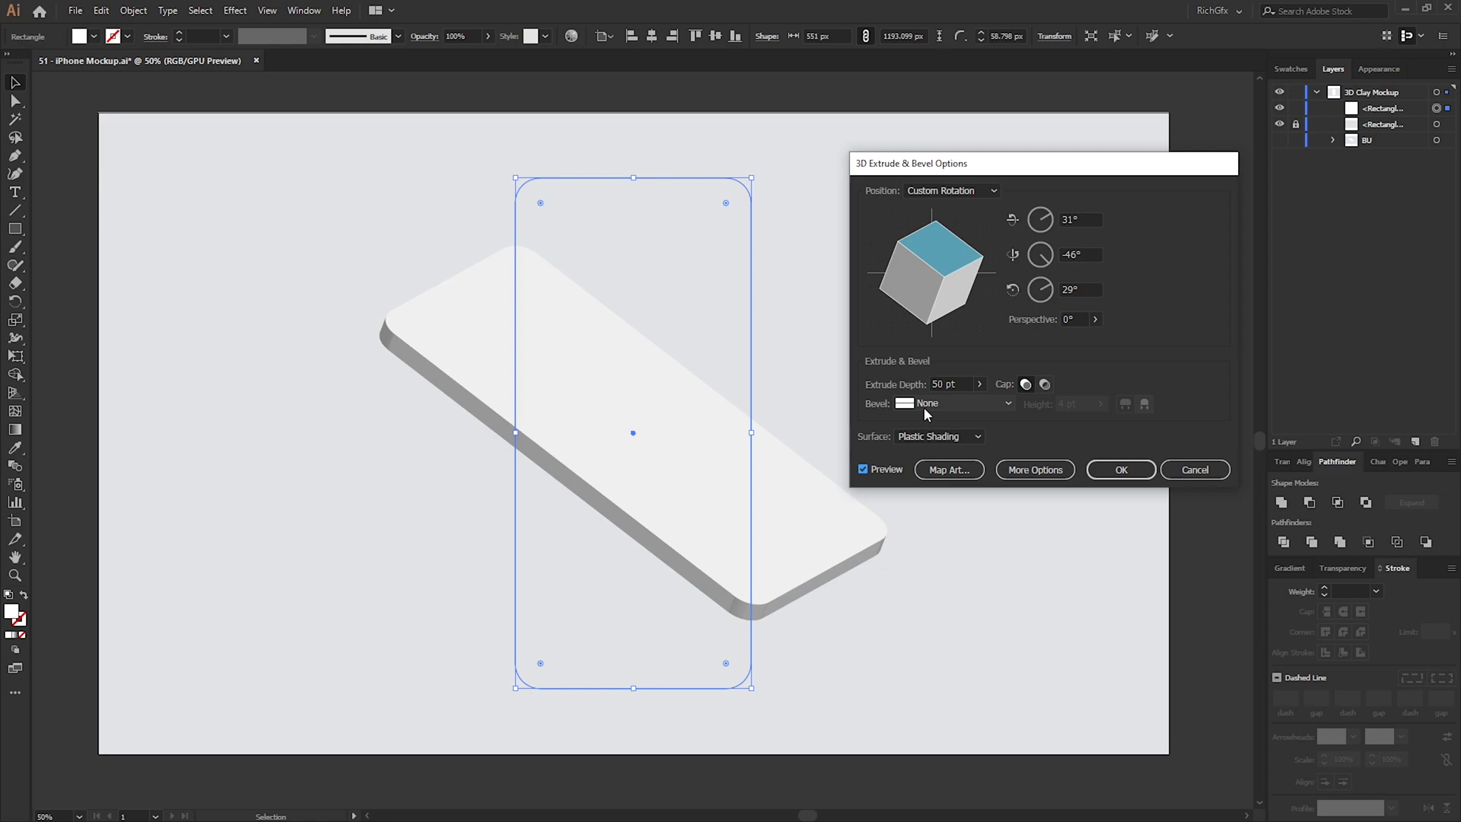
Step: Choose a Rounded bevel at 30 pt height with Diffuse Shading
left_click(983, 403)
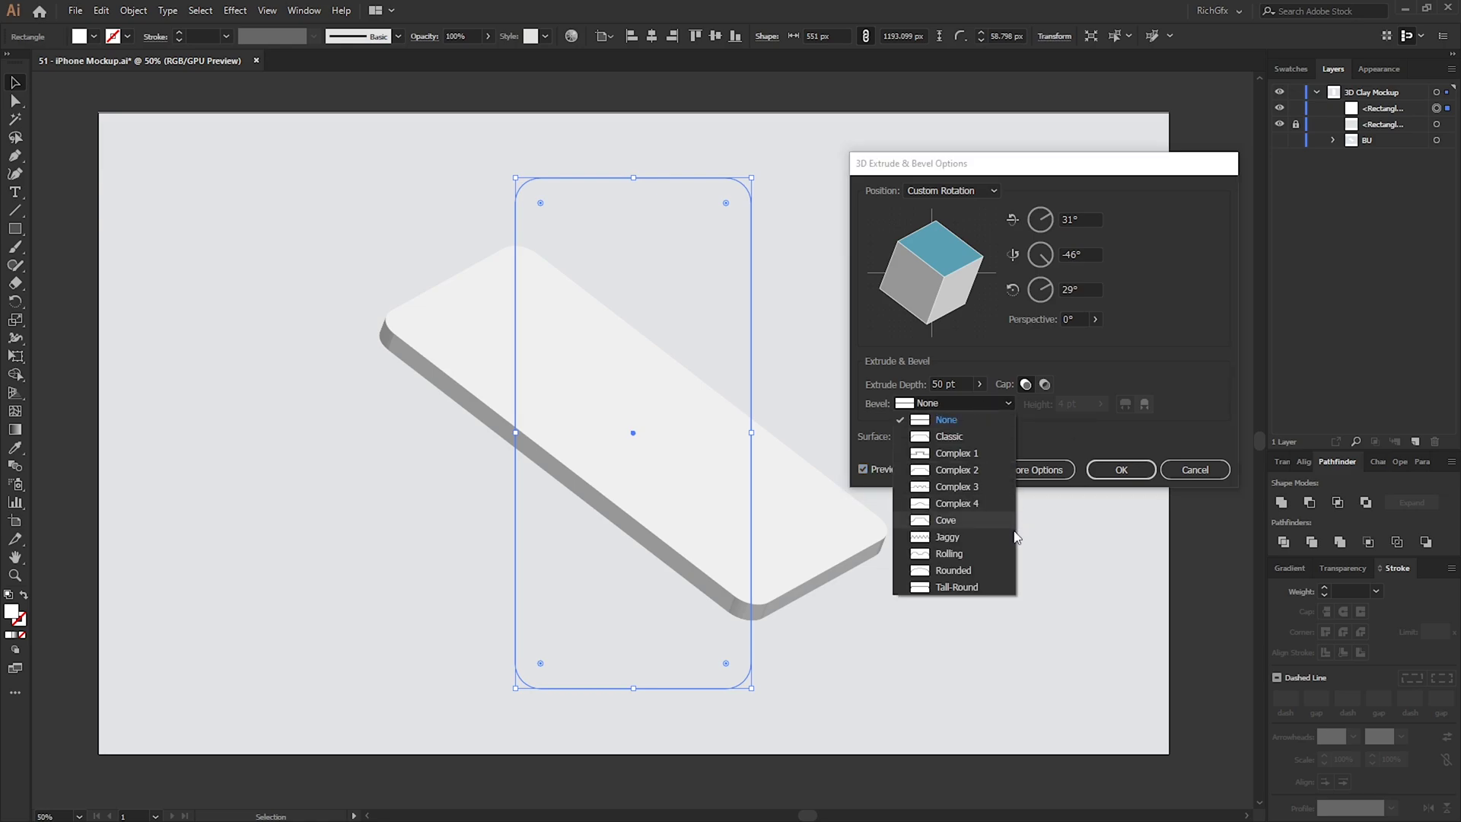
left_click(982, 573)
left_click(953, 442)
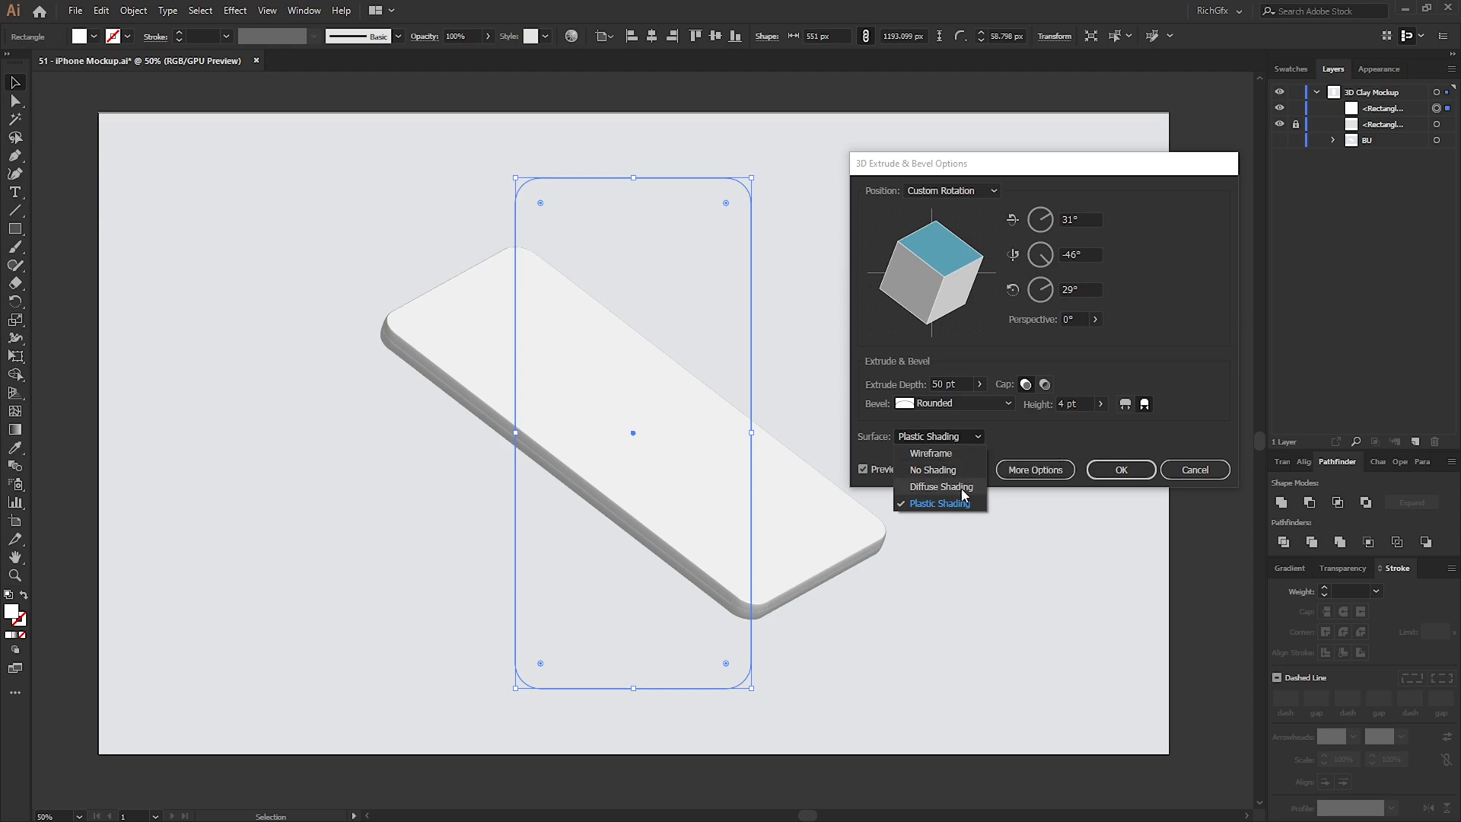
left_click(939, 488)
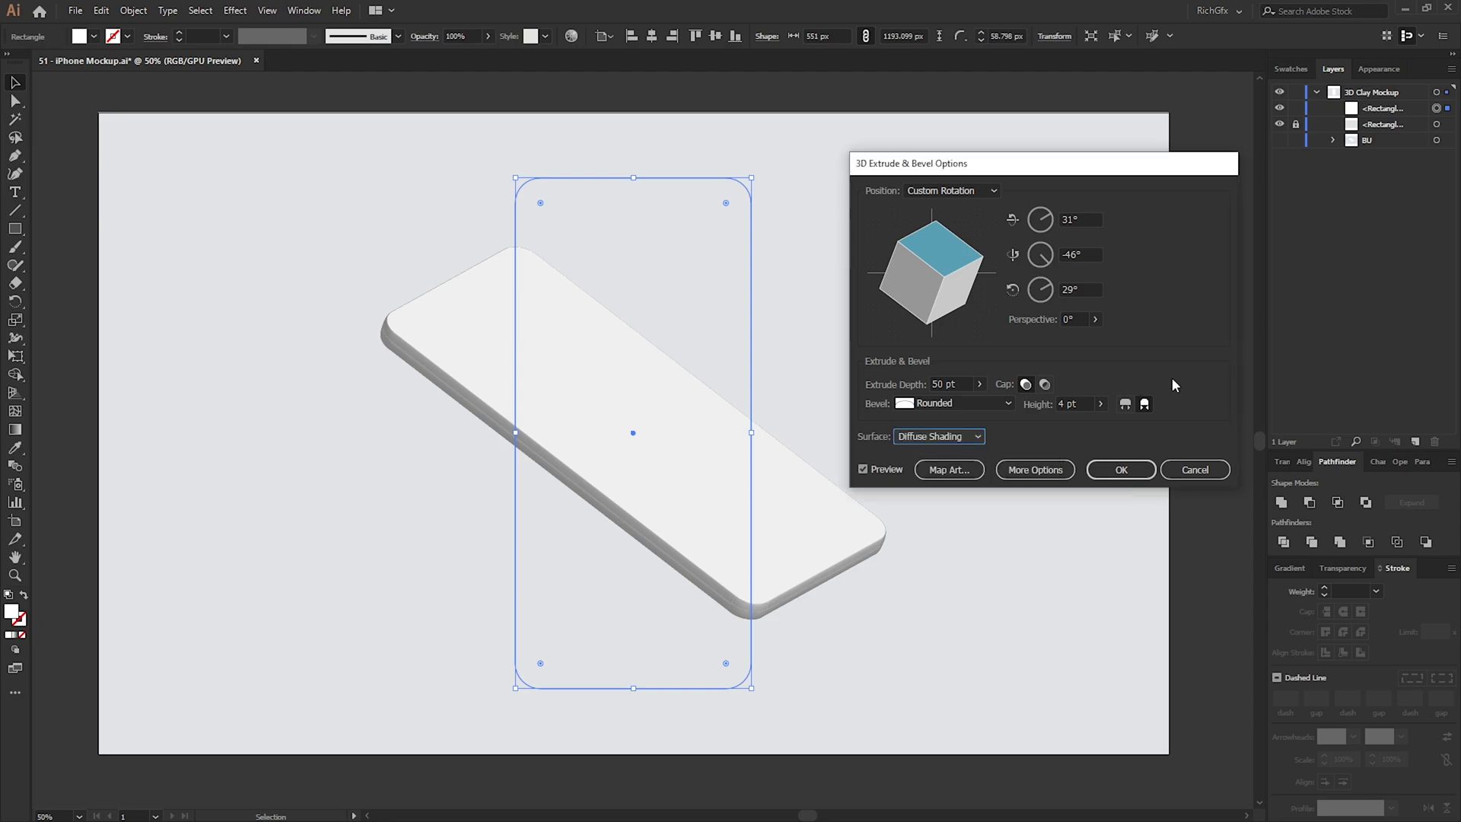
double_click(1065, 404)
type("10")
key("Return")
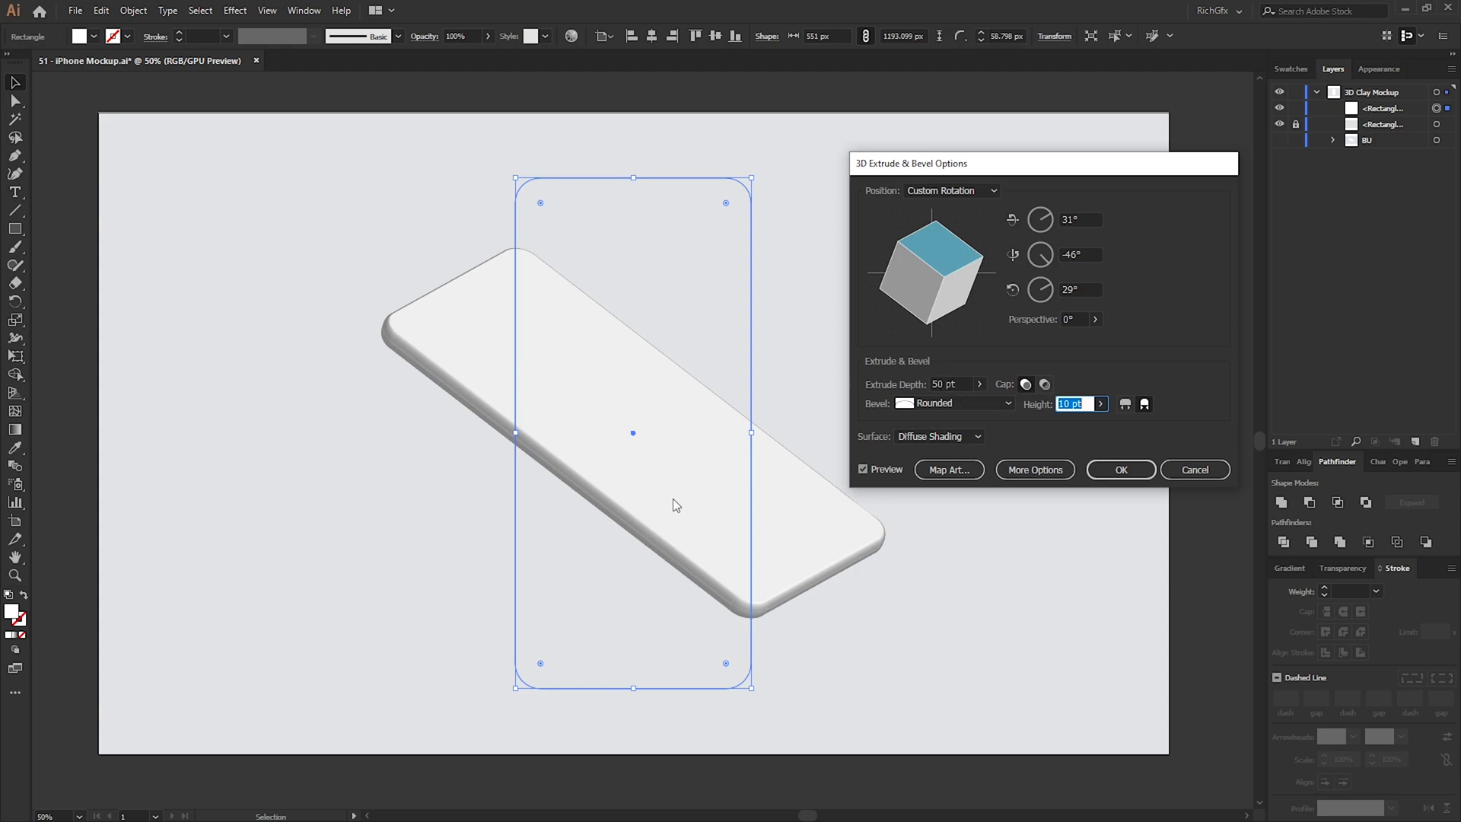
key("shift+Up")
key("shift+Up")
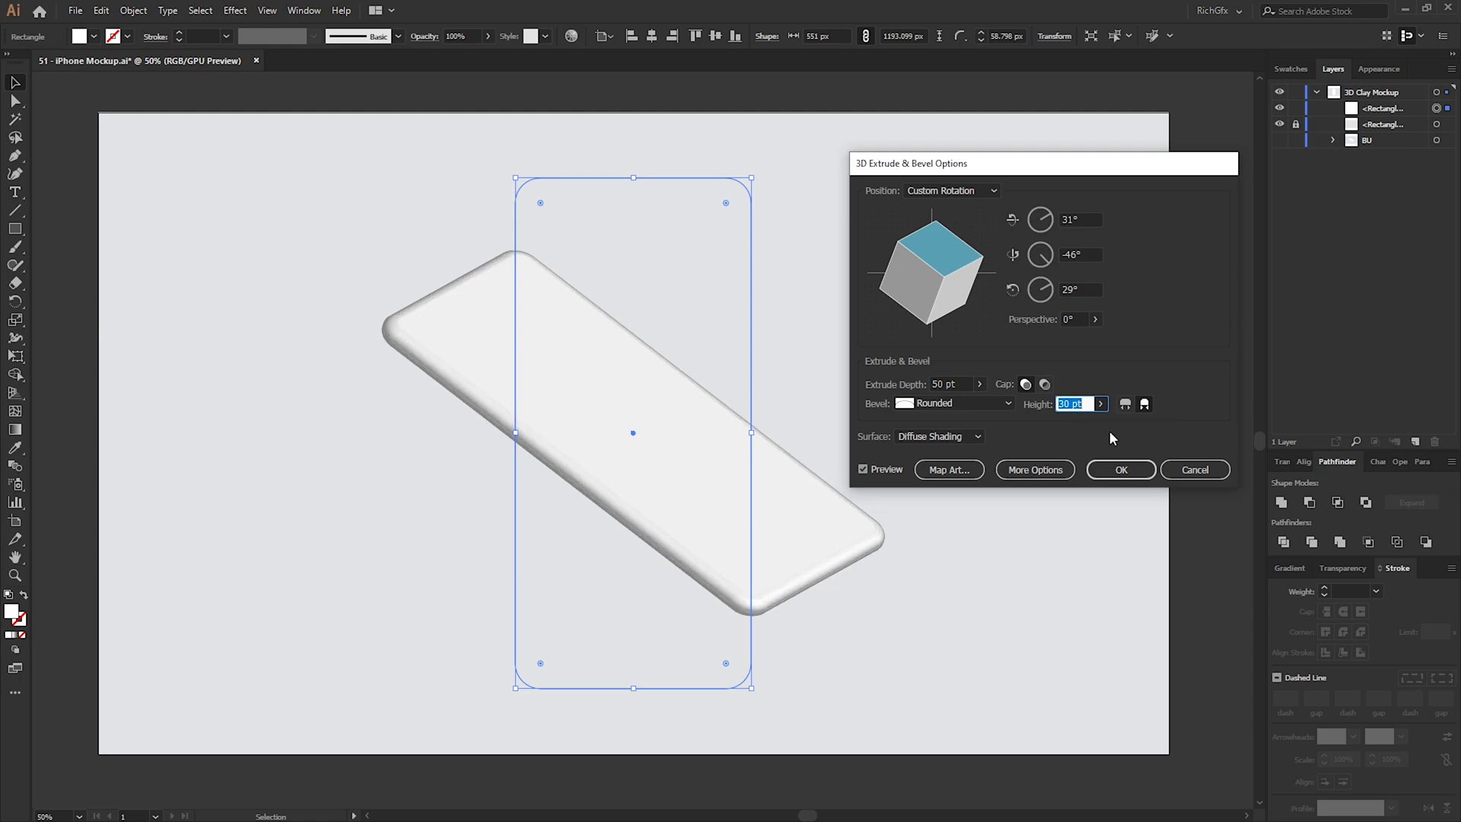
Step: Set the extrude depth to 55 pt and apply the 3D effect
double_click(944, 385)
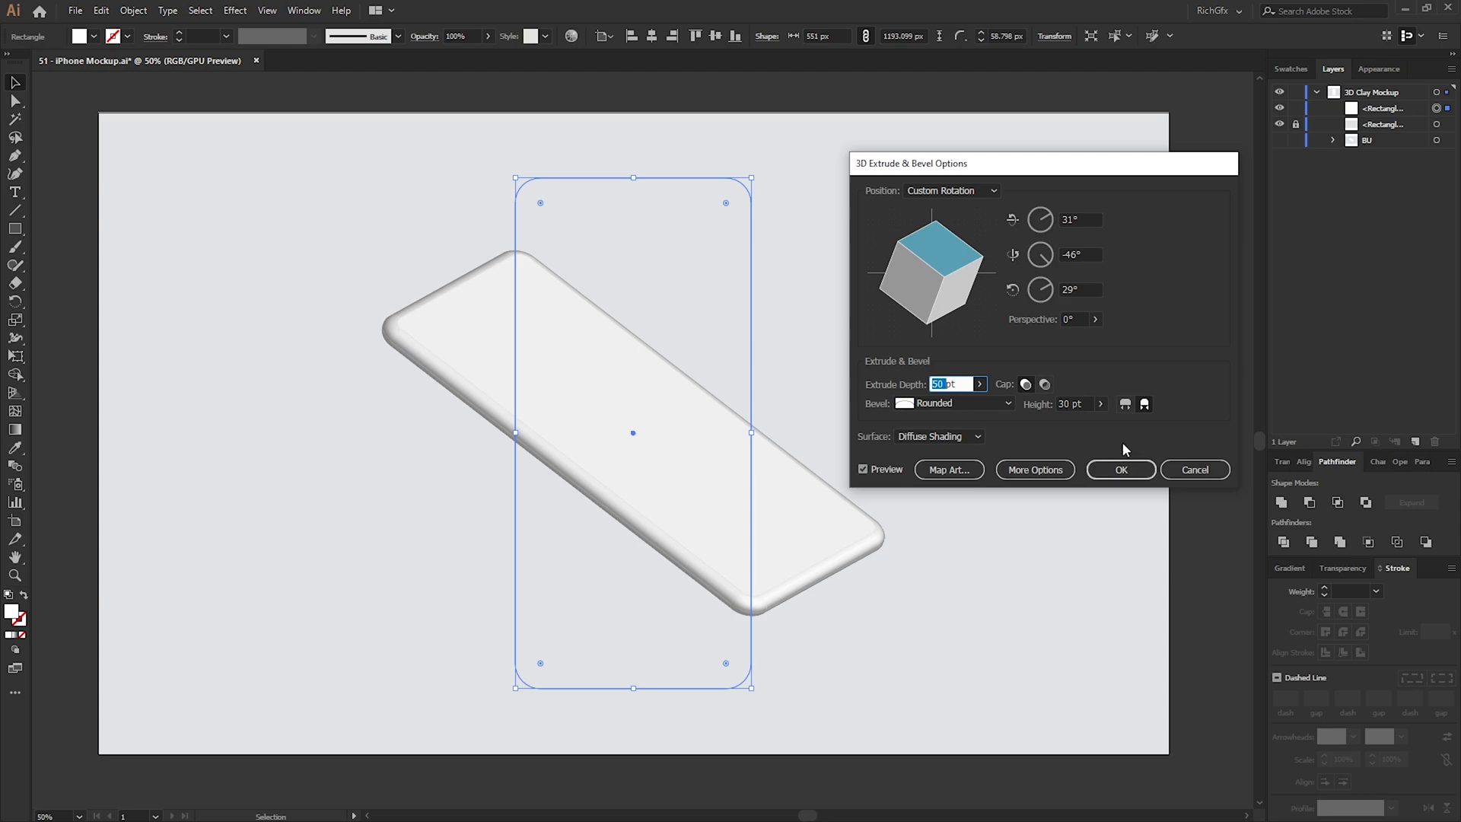
key("shift+Up")
key("Up")
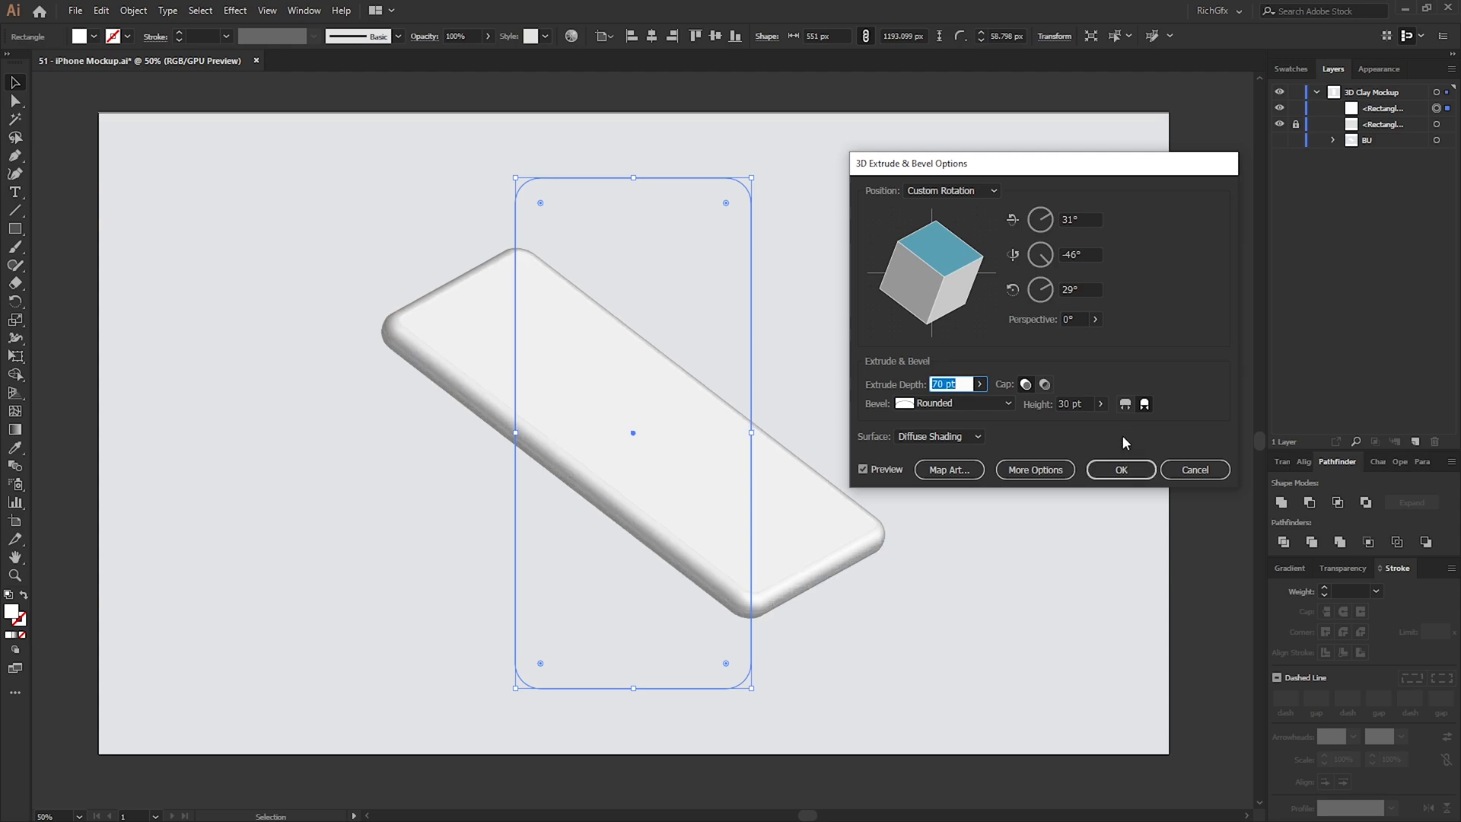
key("Down")
key("Down")
key("Down")
key("Down")
key("Down")
key("Down")
key("Down")
key("Down")
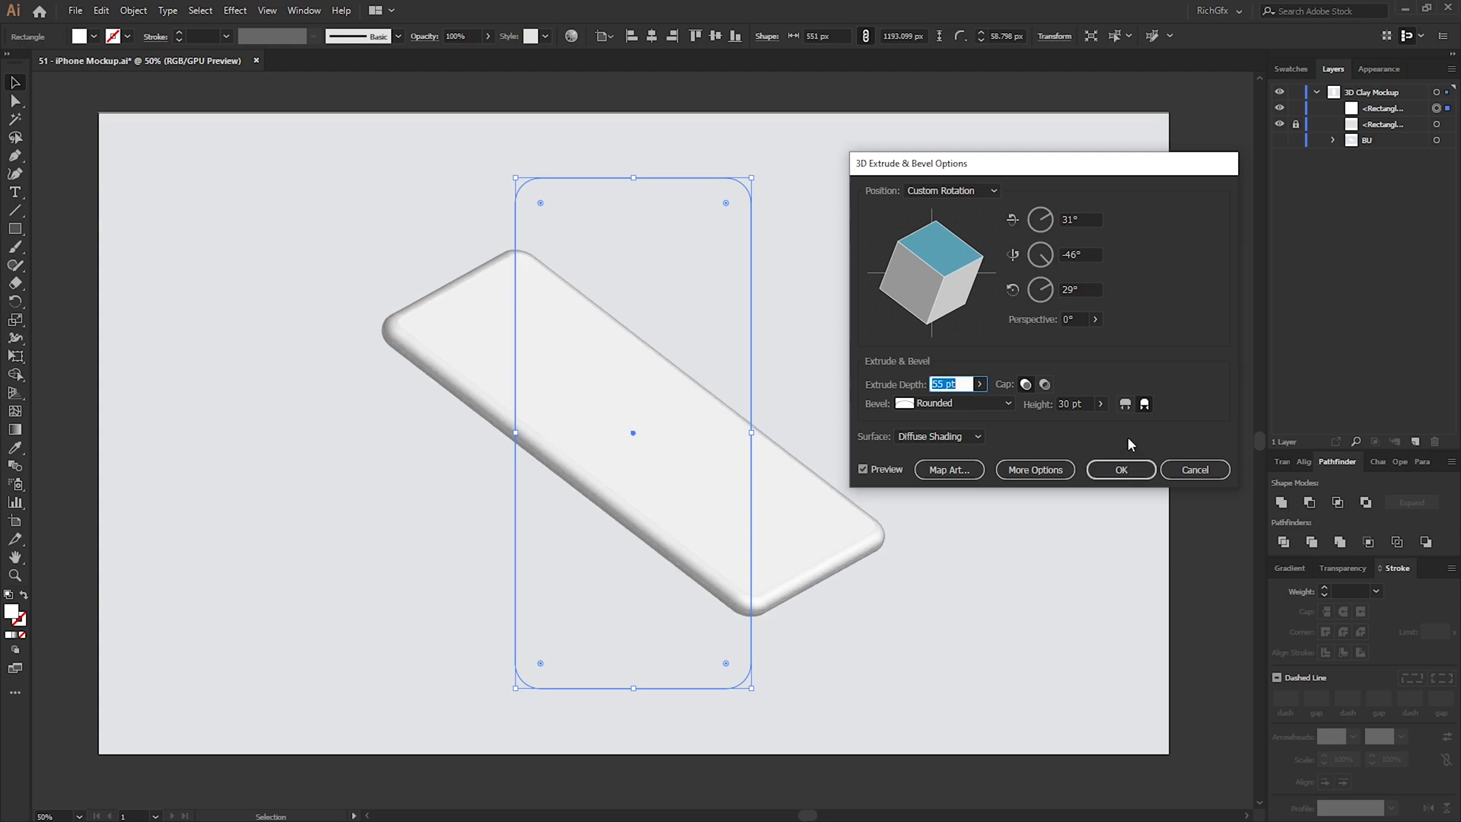
left_click(1123, 471)
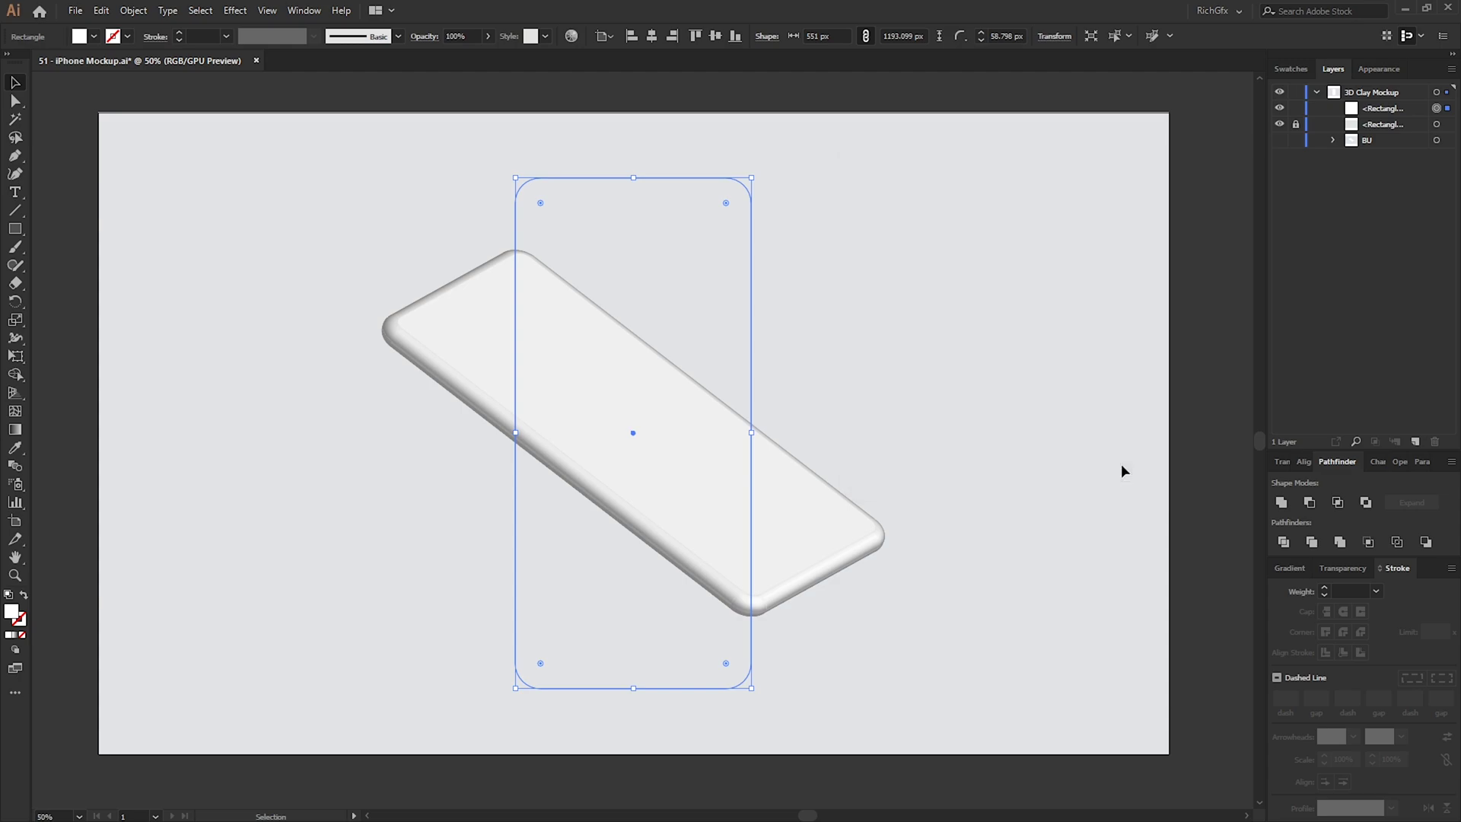
key("shift+F6")
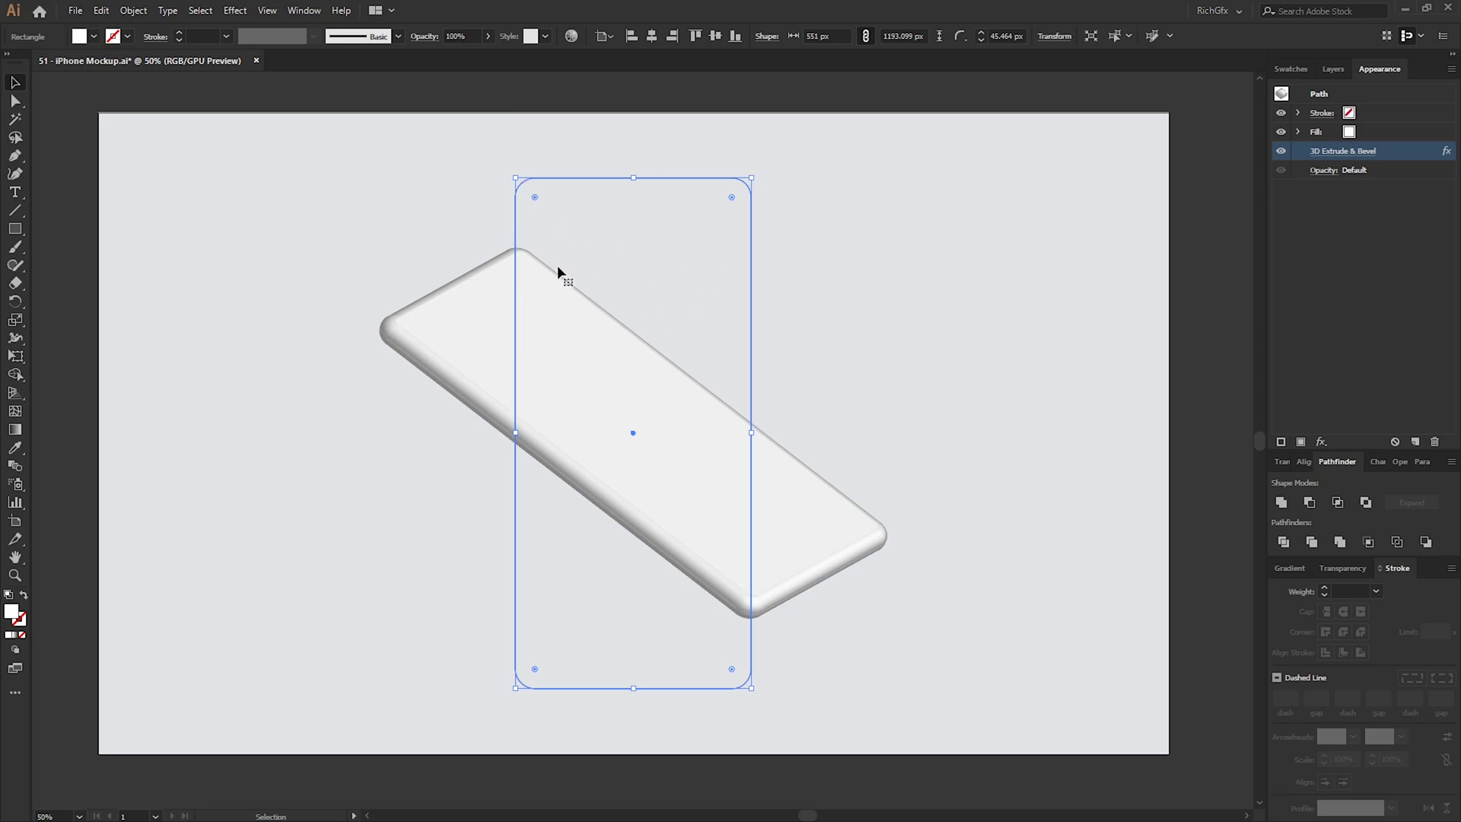
Step: Adjust the corner rounding, widen the right edge, then undo the widening and reselect the phone
left_click_drag(536, 199, 603, 275)
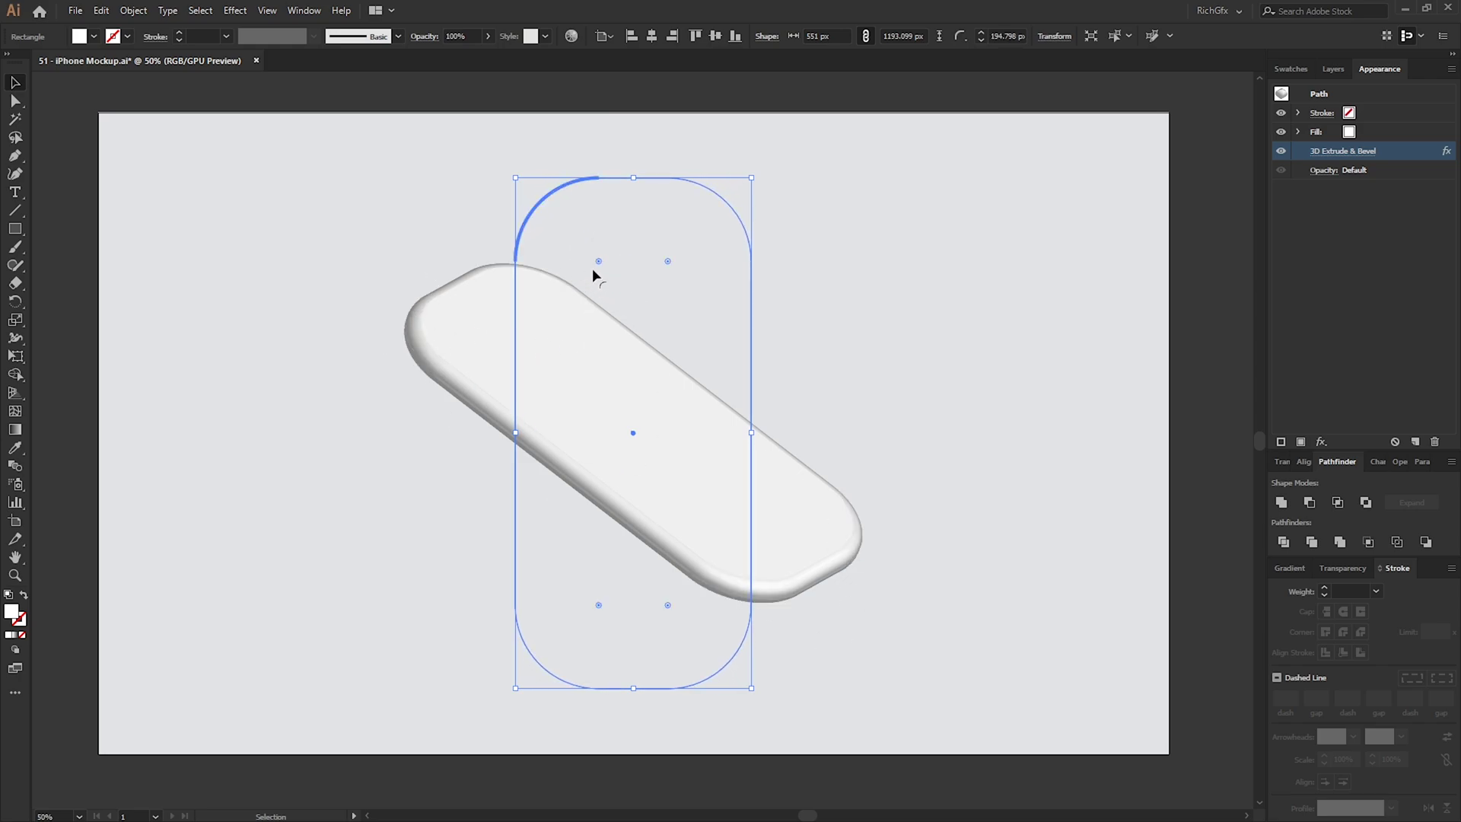
left_click_drag(600, 262, 535, 197)
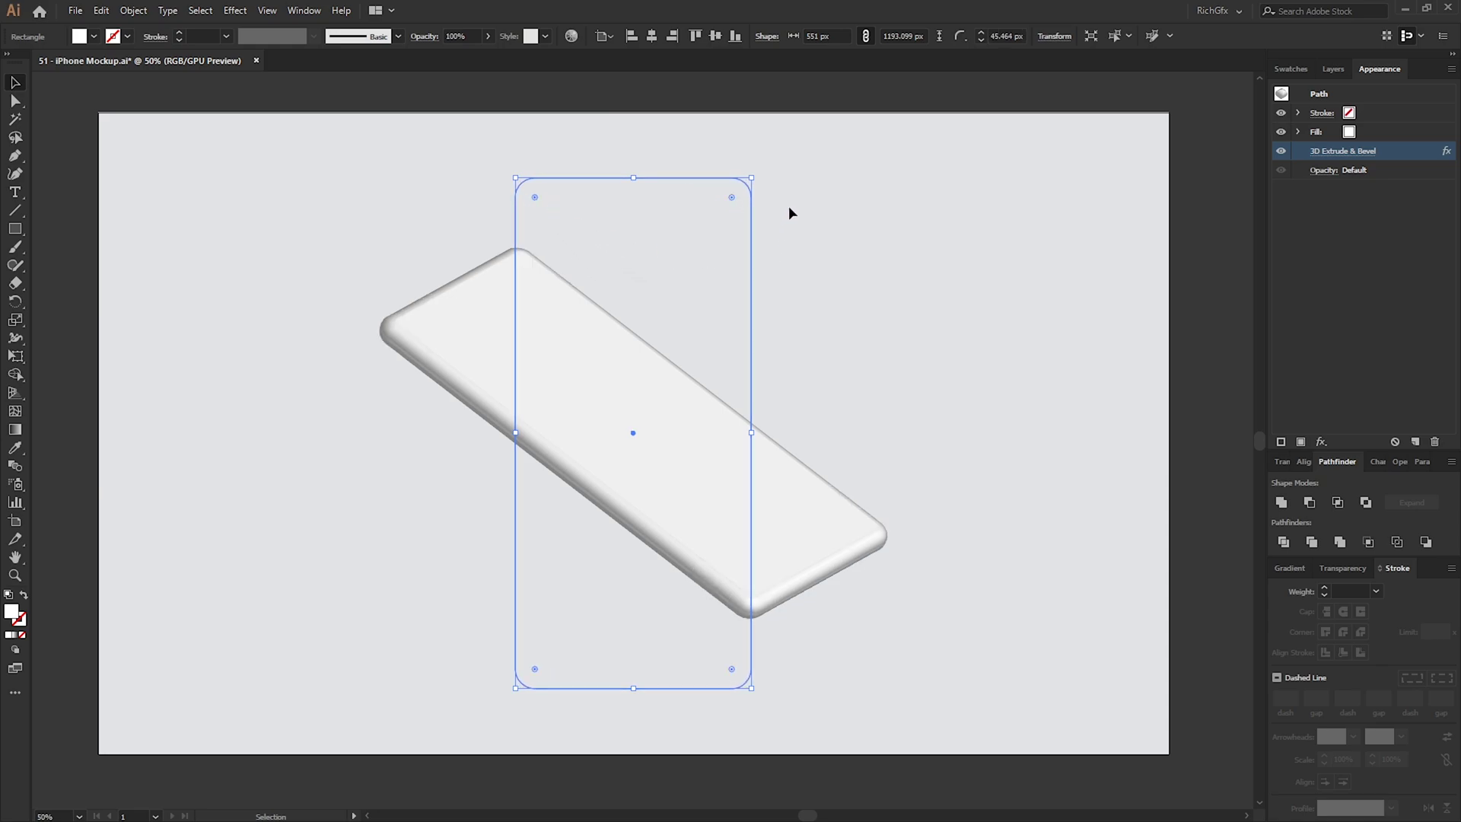
left_click(15, 101)
left_click_drag(896, 165, 703, 783)
left_click_drag(751, 668, 850, 667)
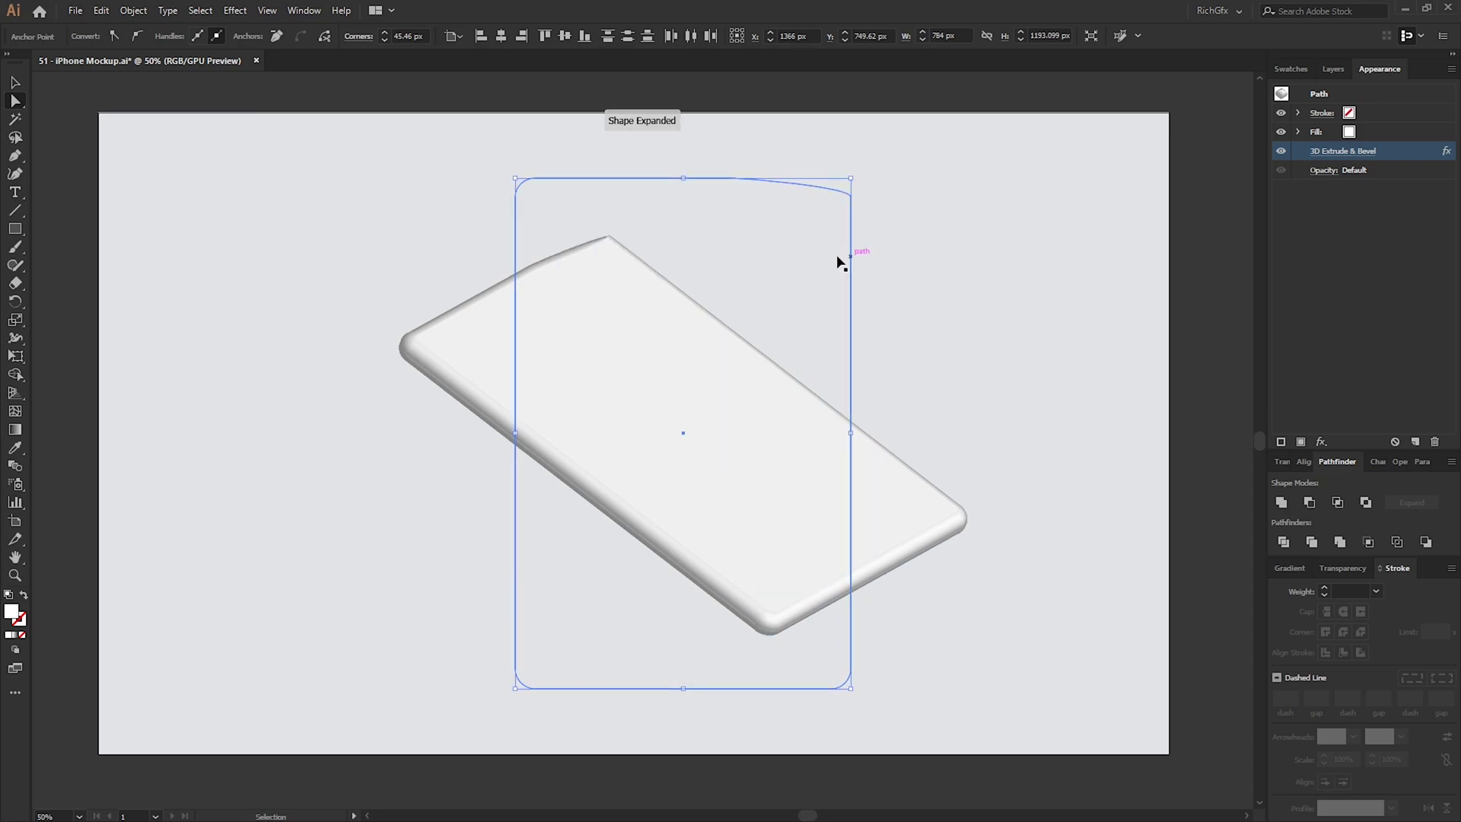
key("ctrl+z")
left_click(842, 226)
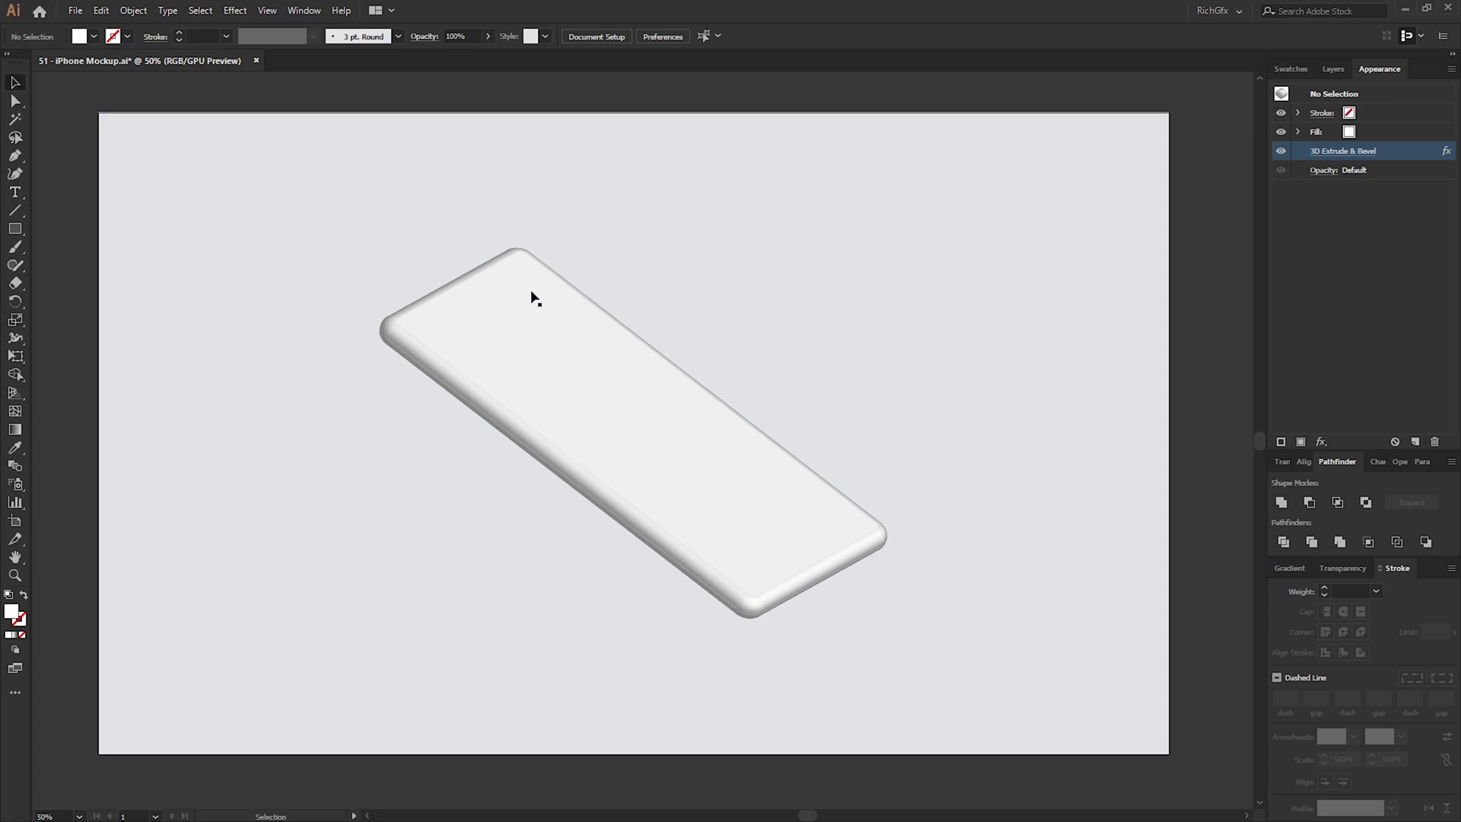
left_click(664, 335)
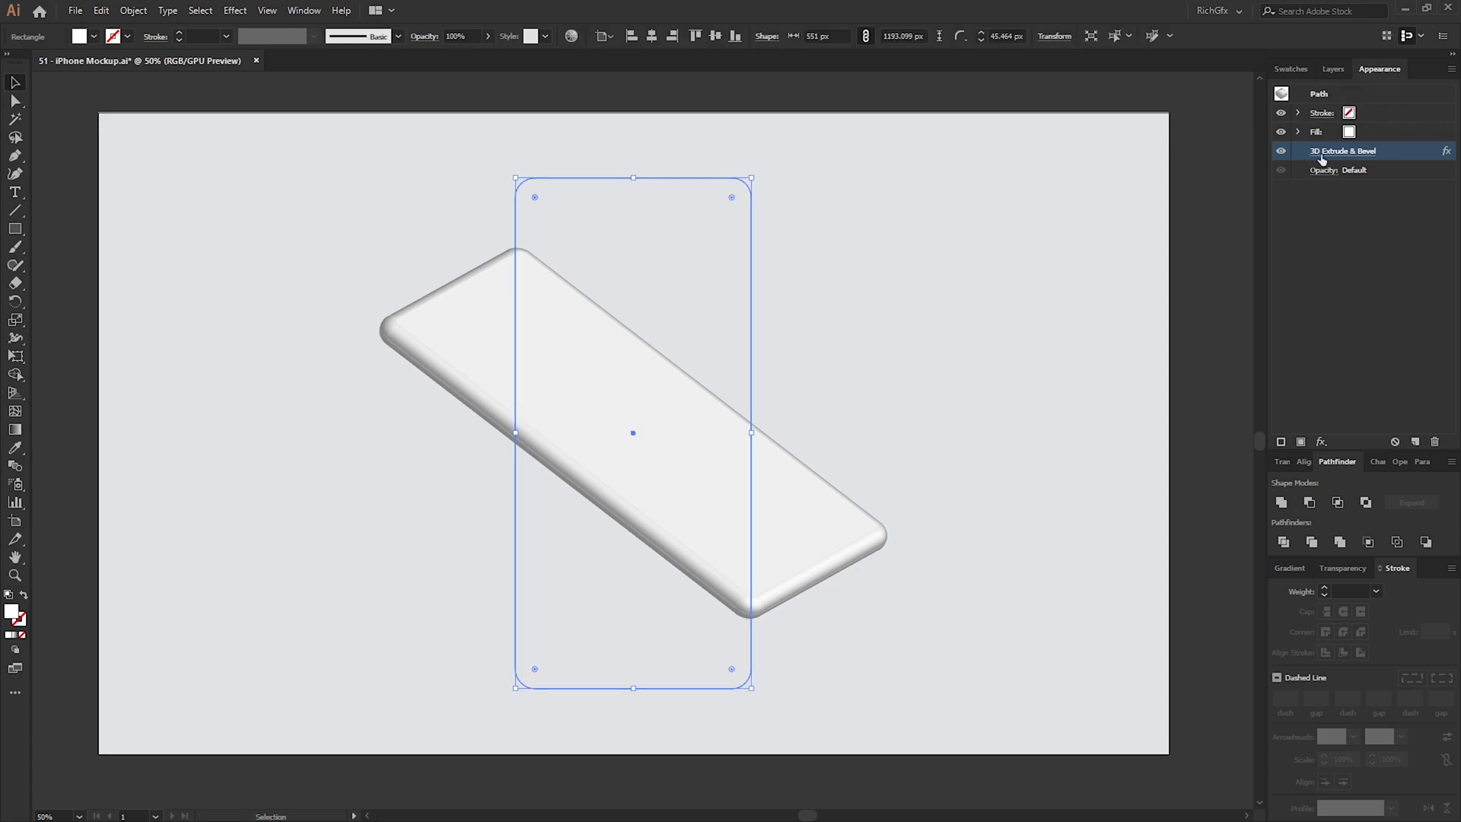
Step: Reopen 3D Extrude & Bevel from the Appearance panel and set extrude depth to 55 pt
left_click(302, 10)
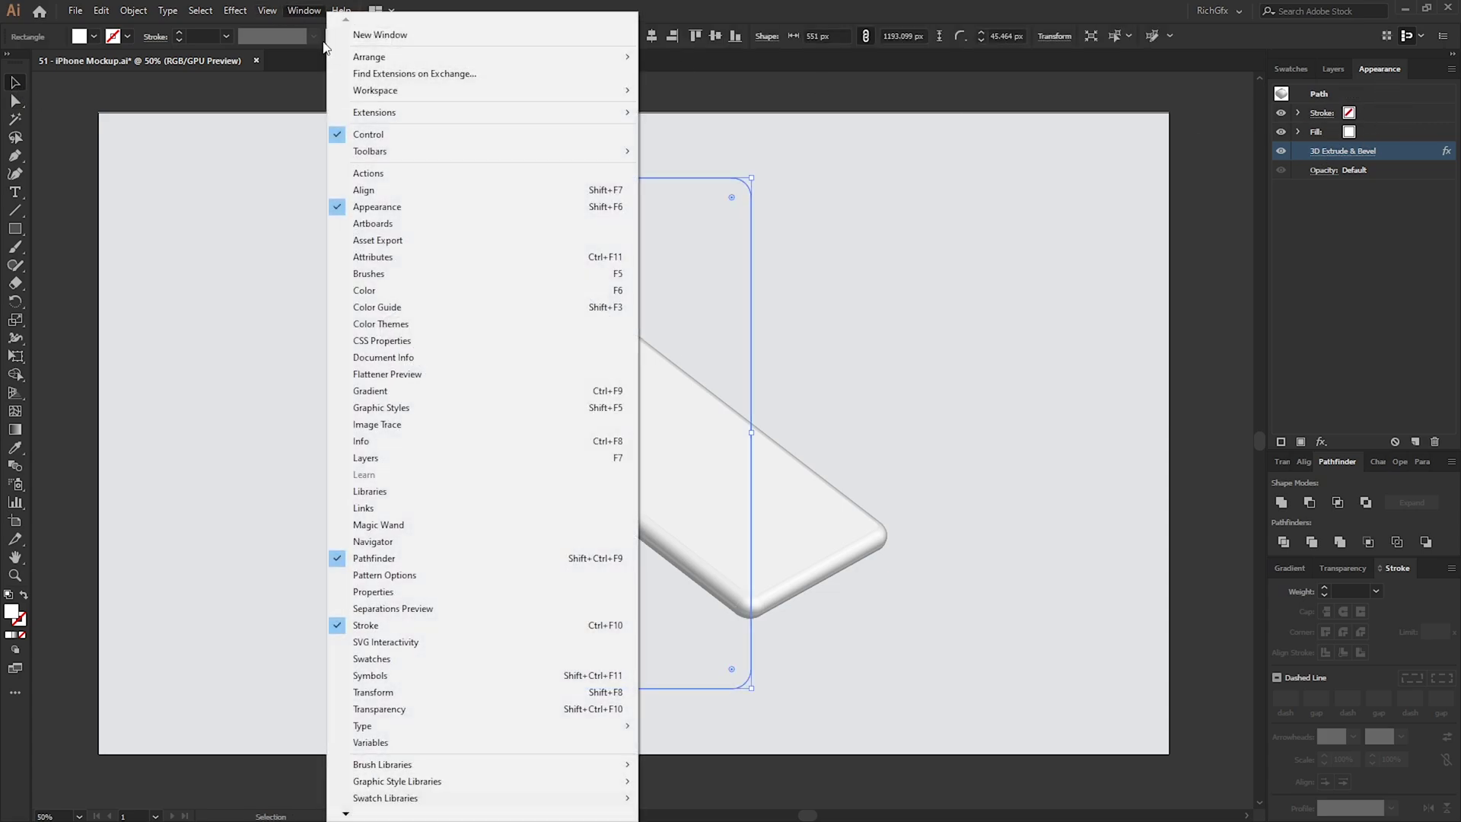
left_click(424, 206)
left_click(1355, 152)
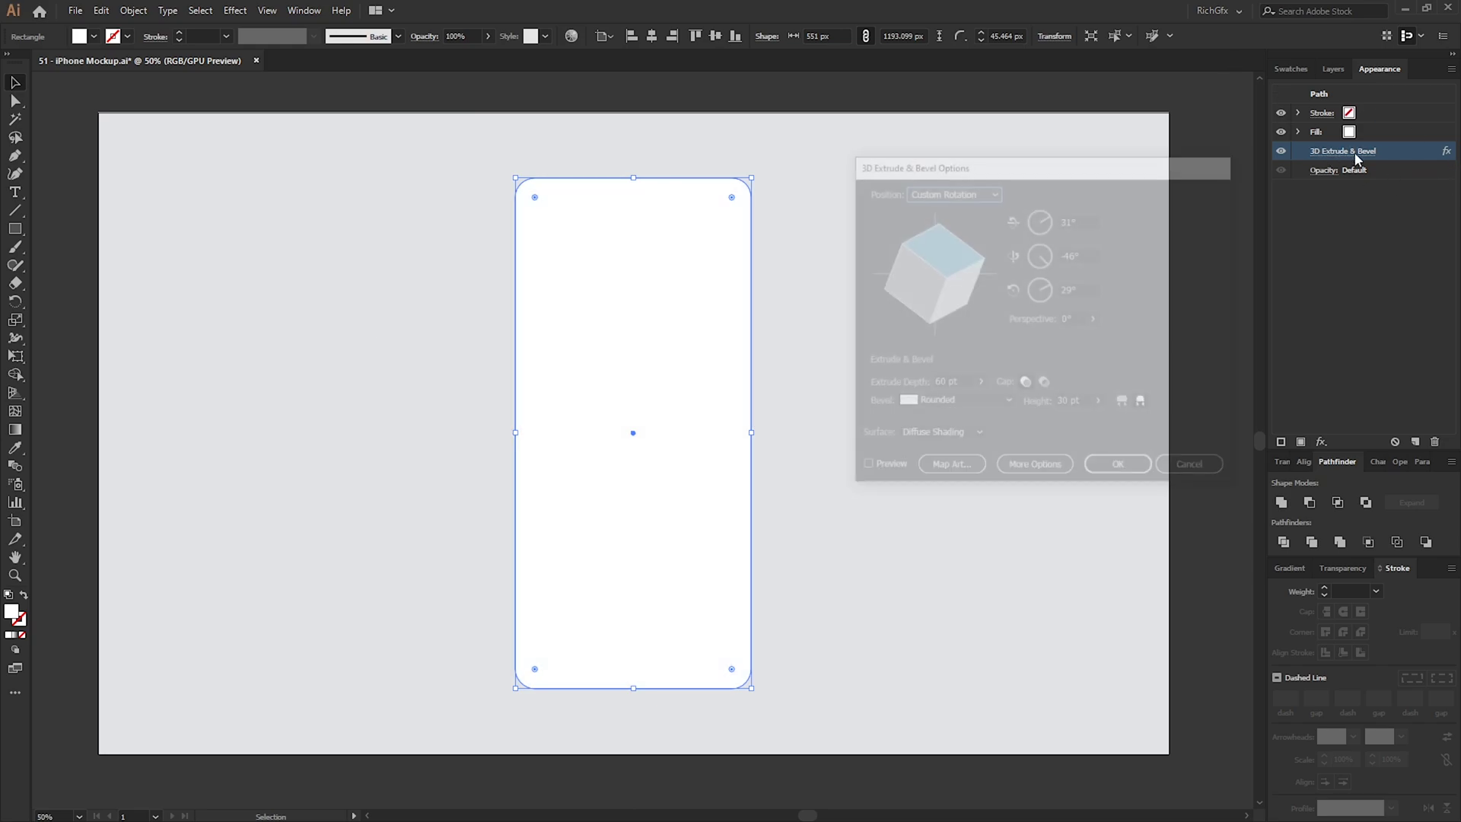
left_click(873, 470)
double_click(944, 383)
type("55")
key("Tab")
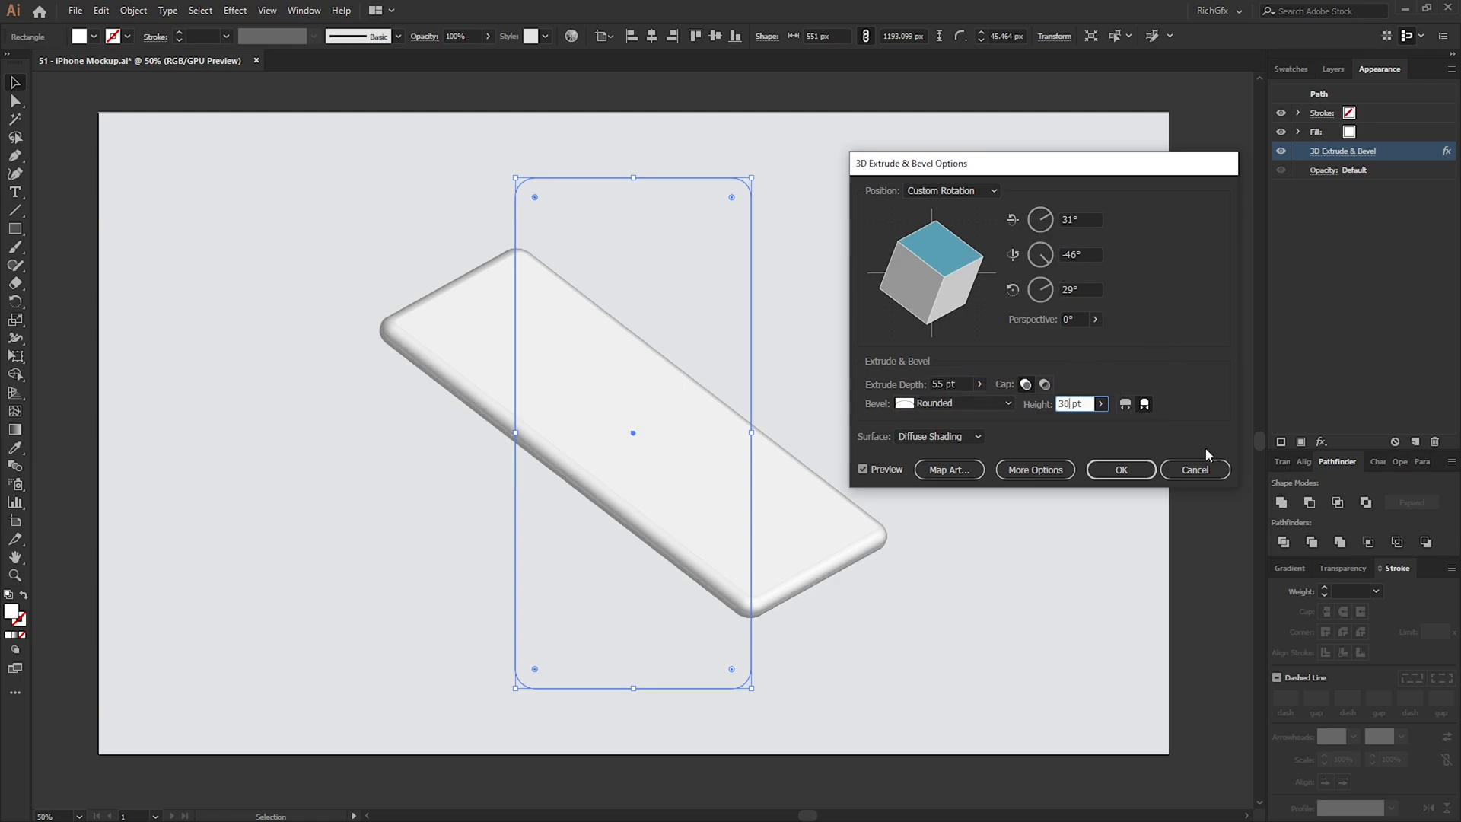
left_click(1121, 470)
Step: Widen the phone by dragging its right-side anchor points outward
left_click(15, 101)
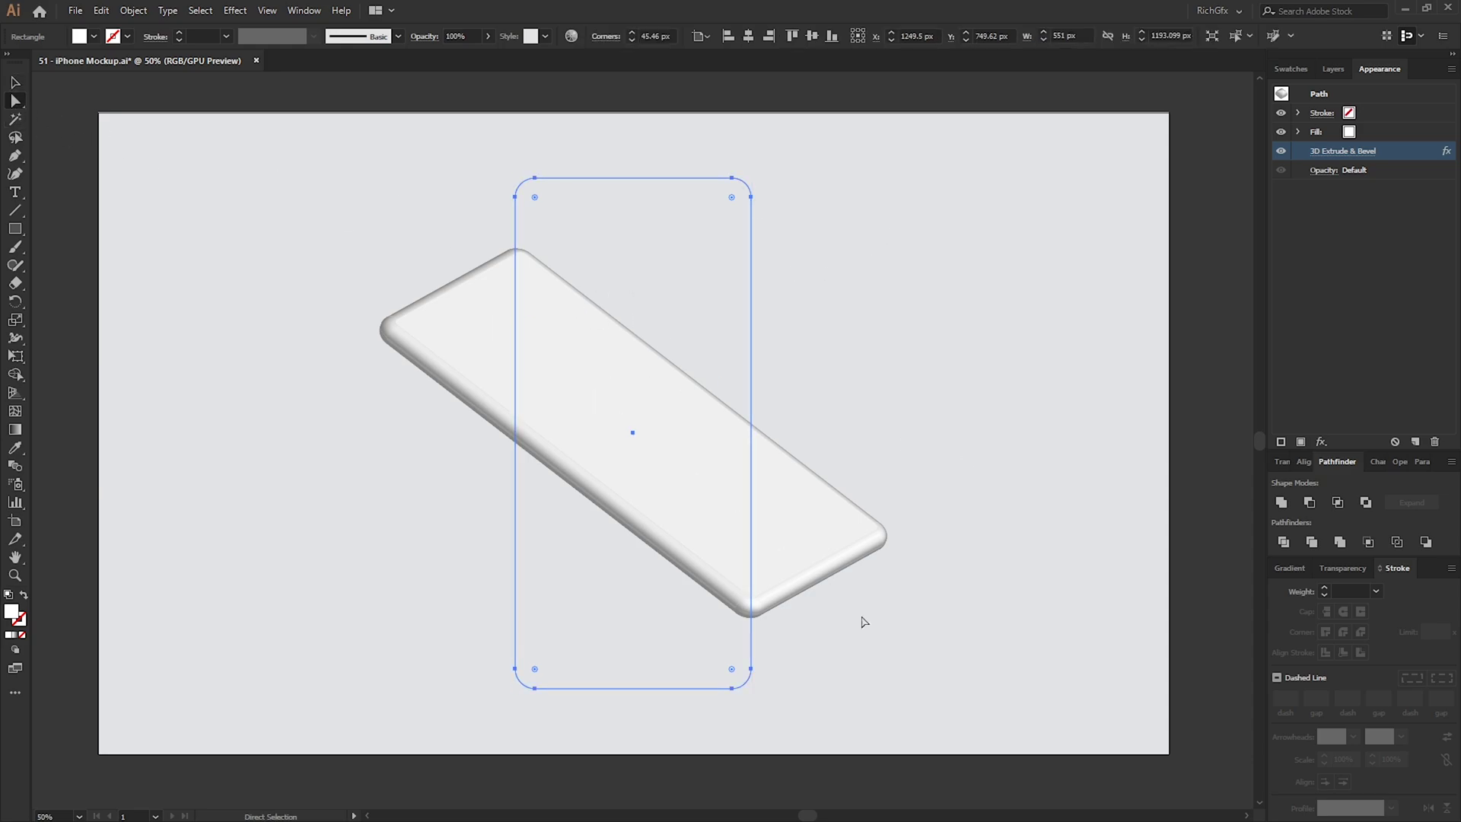
left_click_drag(877, 155, 724, 752)
left_click_drag(750, 669, 793, 670)
key("v")
left_click(516, 169)
Step: Shrink the phone slightly from a corner handle, then Expand Appearance on it
left_click(533, 202)
left_click_drag(516, 177, 537, 195)
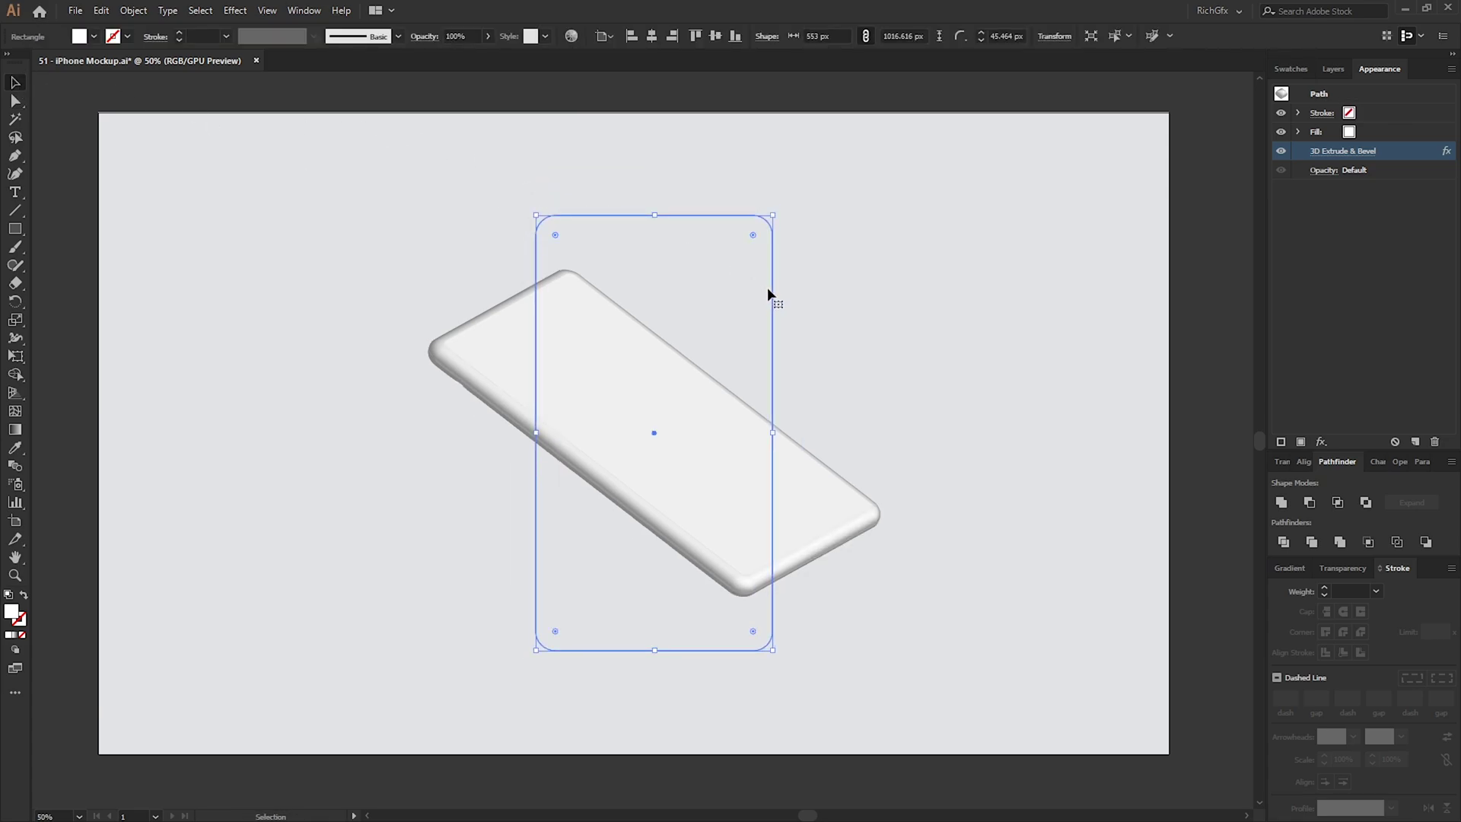
left_click(912, 518)
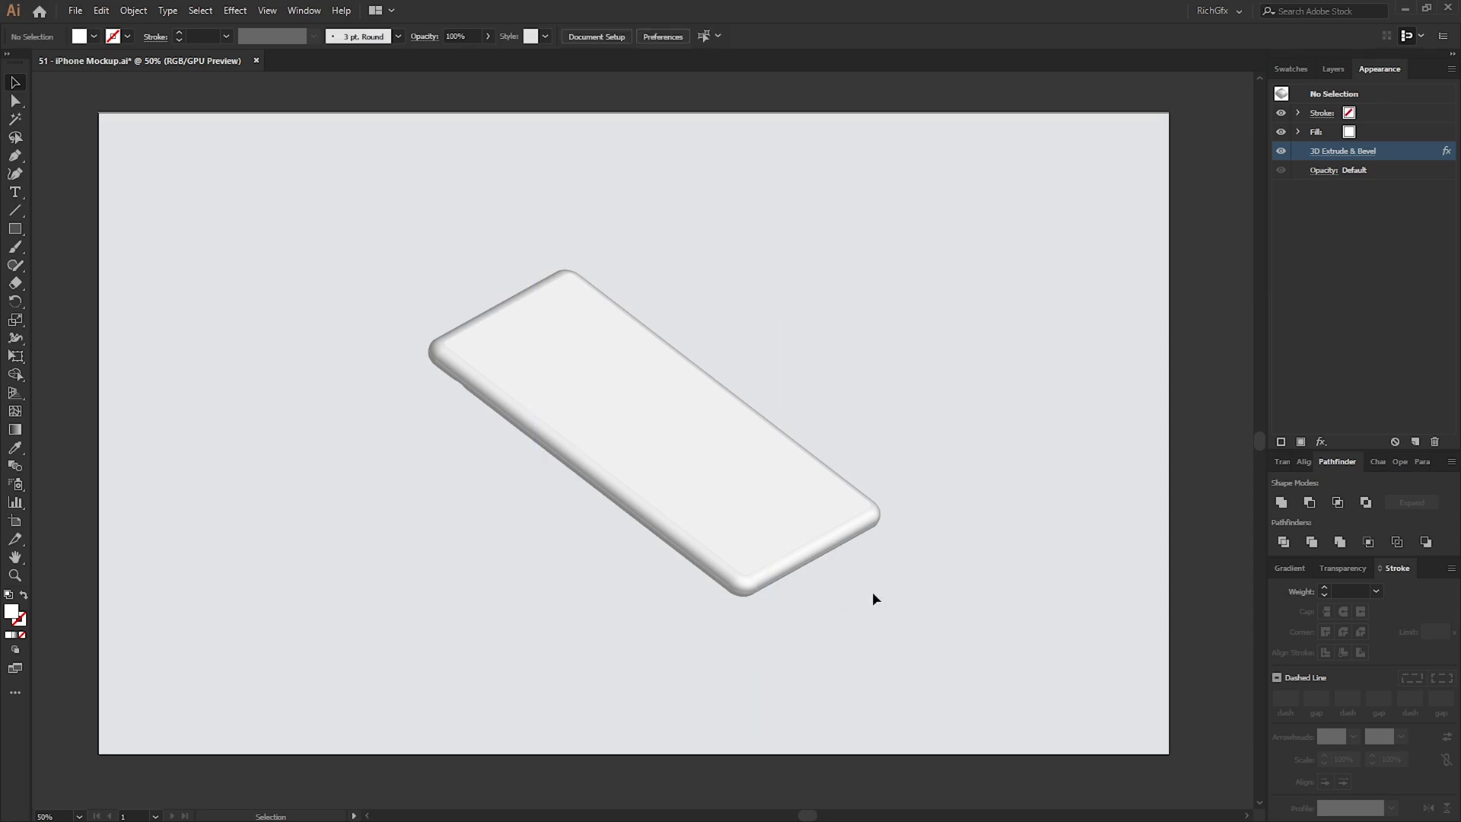
left_click(651, 435)
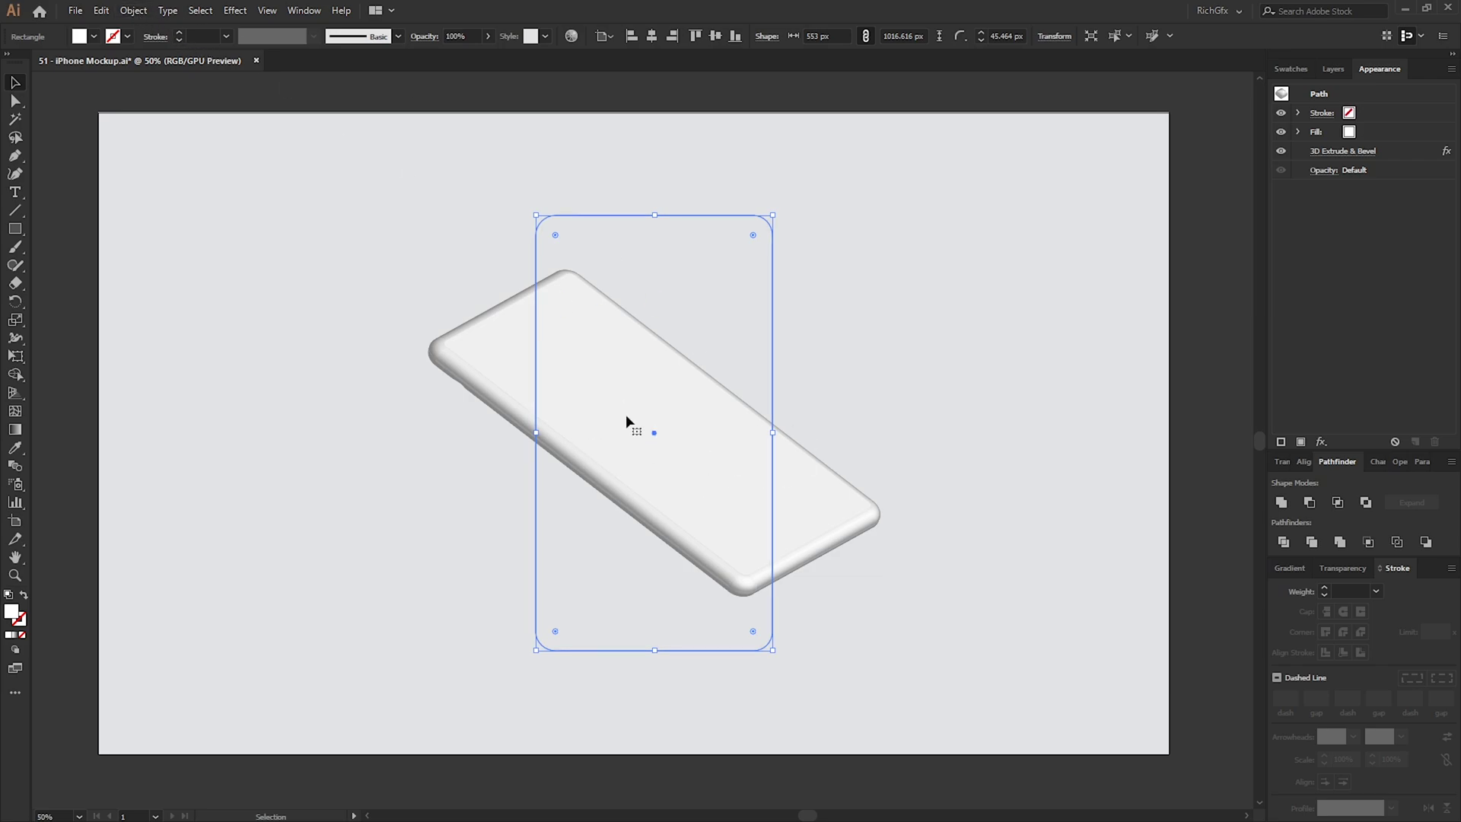
left_click(144, 15)
left_click(218, 206)
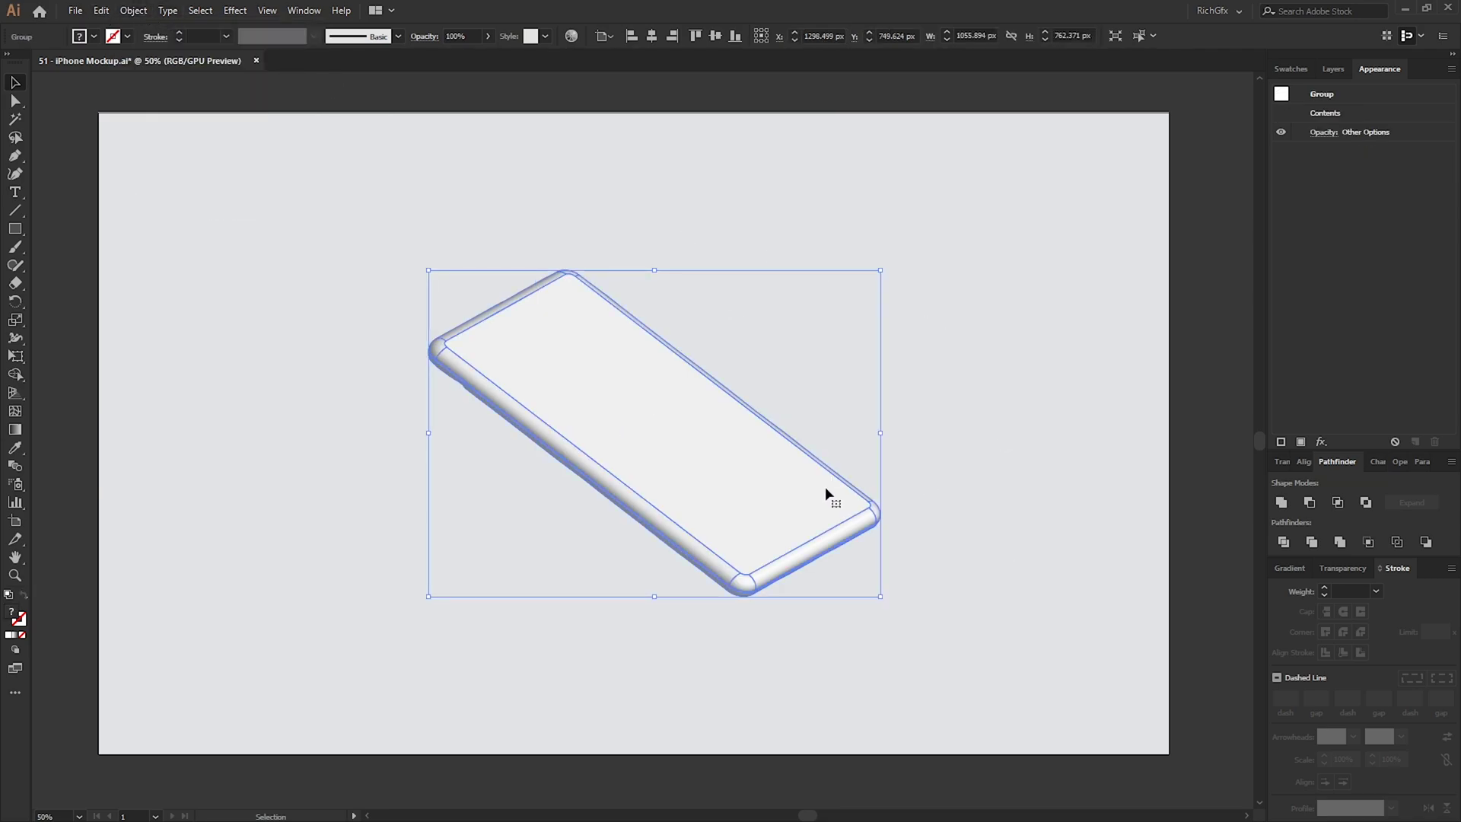
Step: Ungroup the expanded phone twice and check its separate pieces by selecting them
left_click(134, 10)
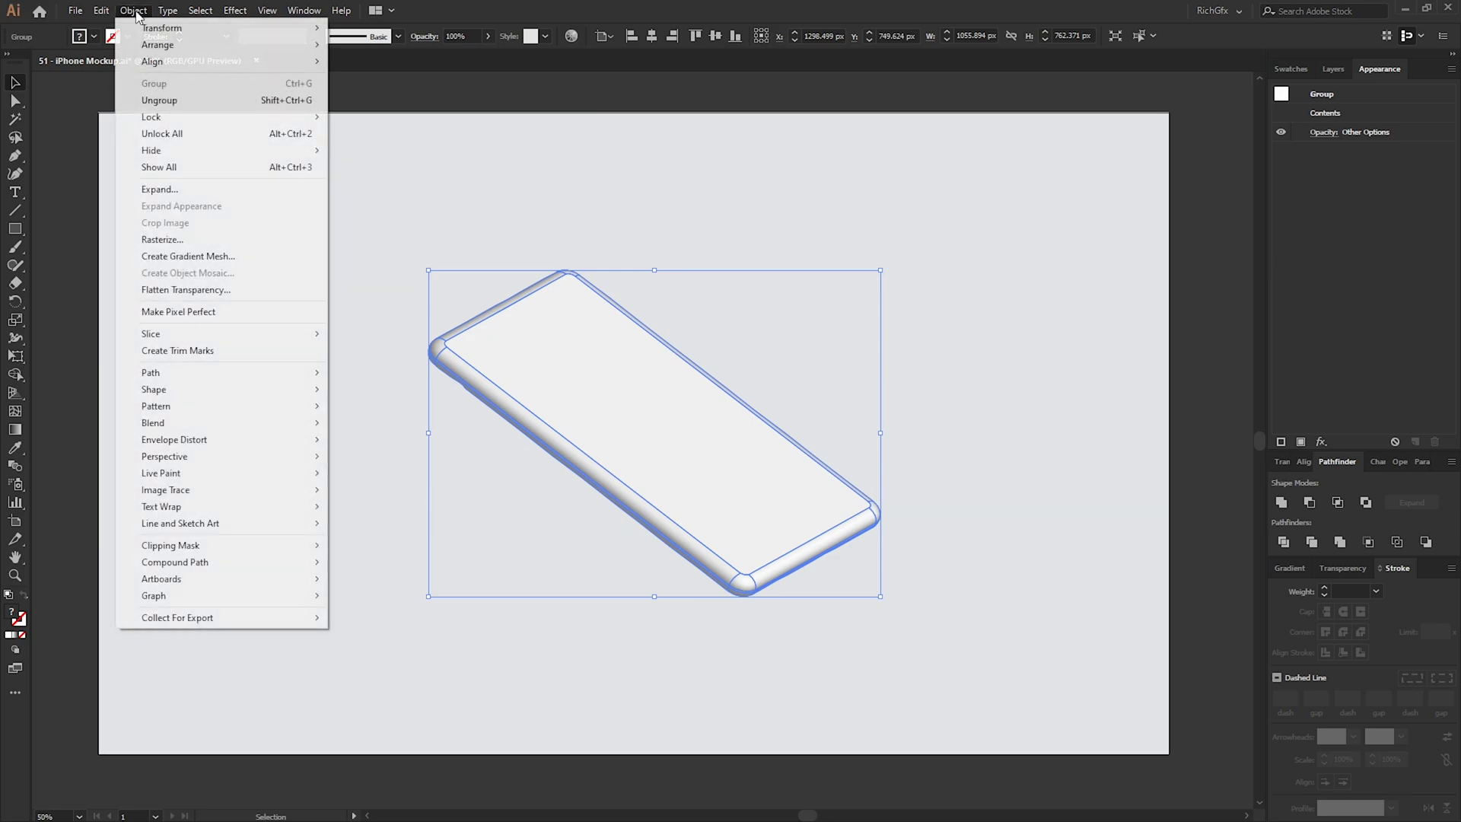
left_click(176, 102)
left_click(134, 10)
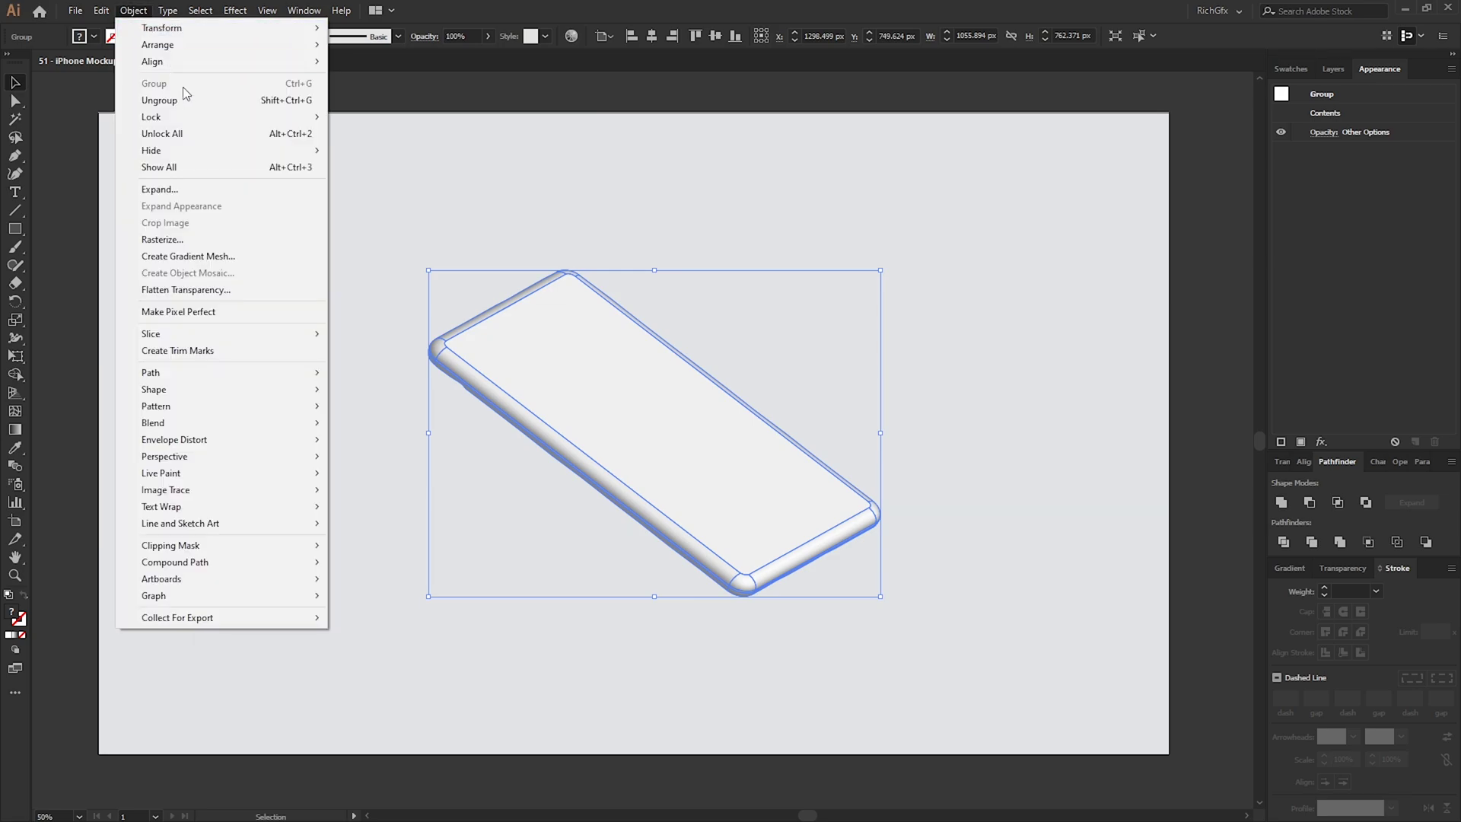
left_click(182, 102)
left_click(790, 274)
left_click(815, 499)
left_click(890, 614)
left_click(773, 580)
left_click(774, 630)
left_click_drag(391, 247, 832, 646)
Step: Inspect the parts in Layers, test-moving the screen face and bevel strip, then zoom in
left_click(1332, 68)
left_click(711, 464)
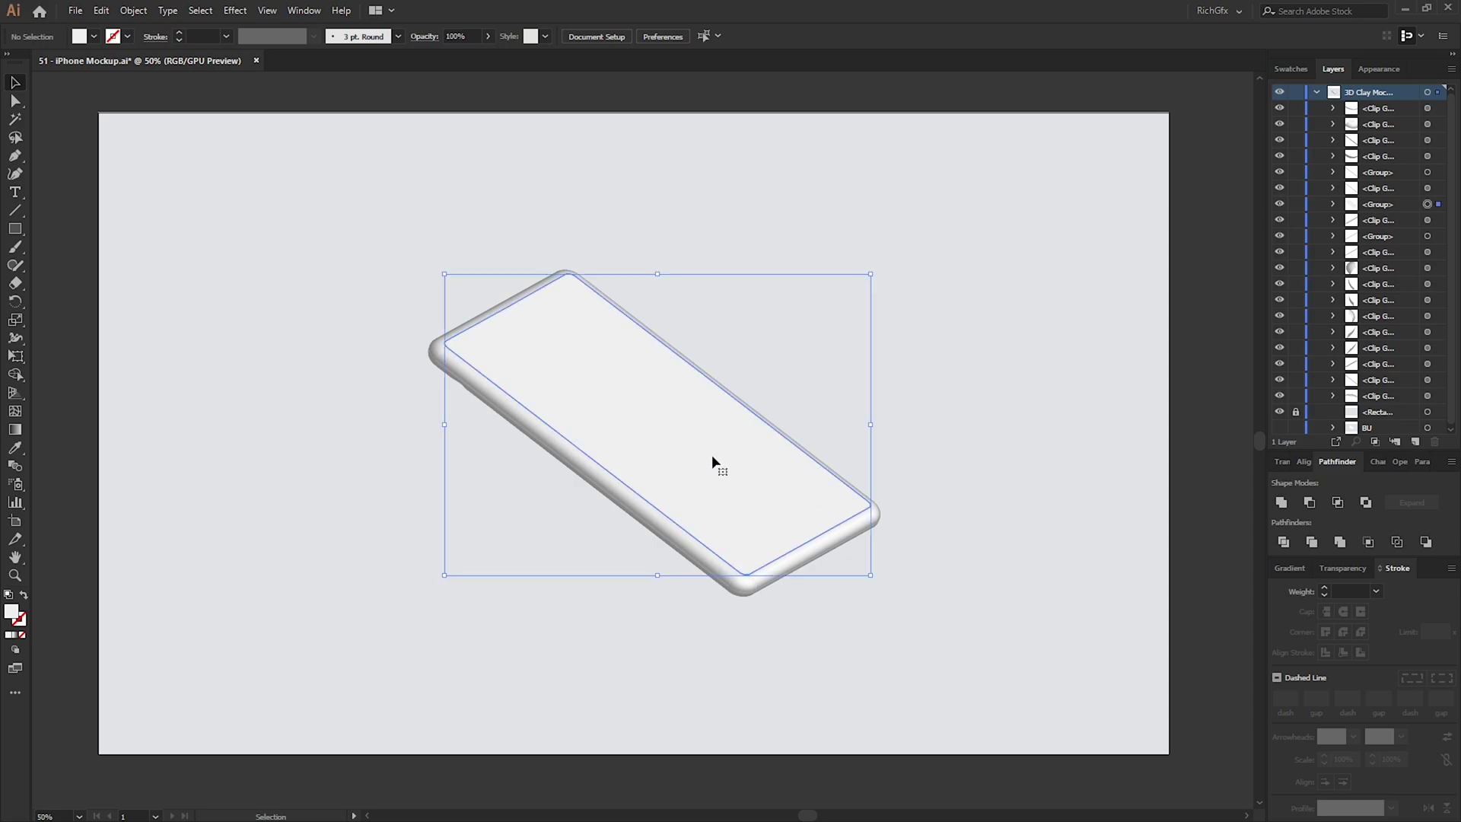
left_click_drag(680, 462, 916, 308)
left_click_drag(647, 525, 614, 577)
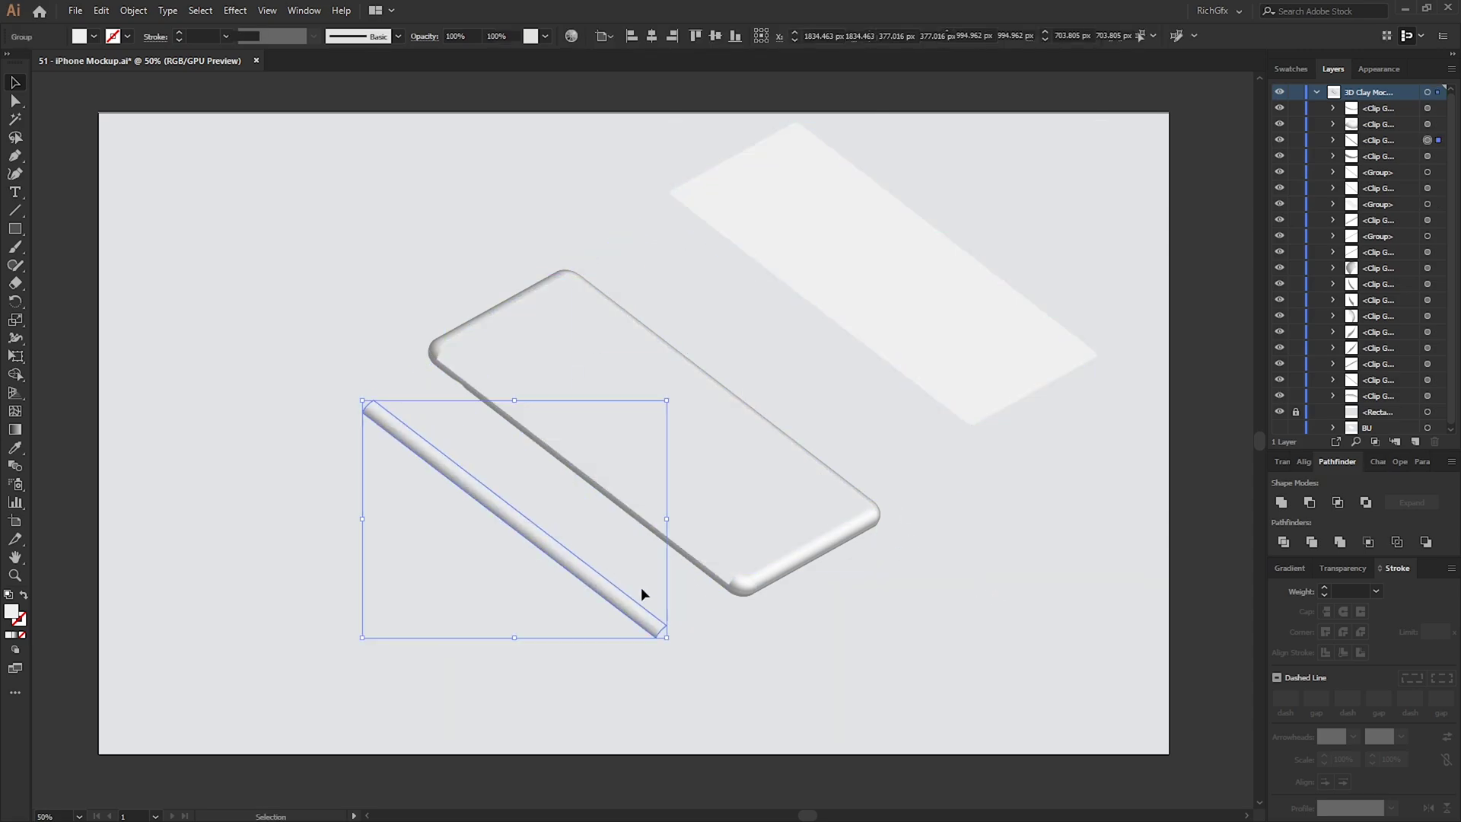
key("ctrl+z")
key("ctrl+z")
left_click(856, 309)
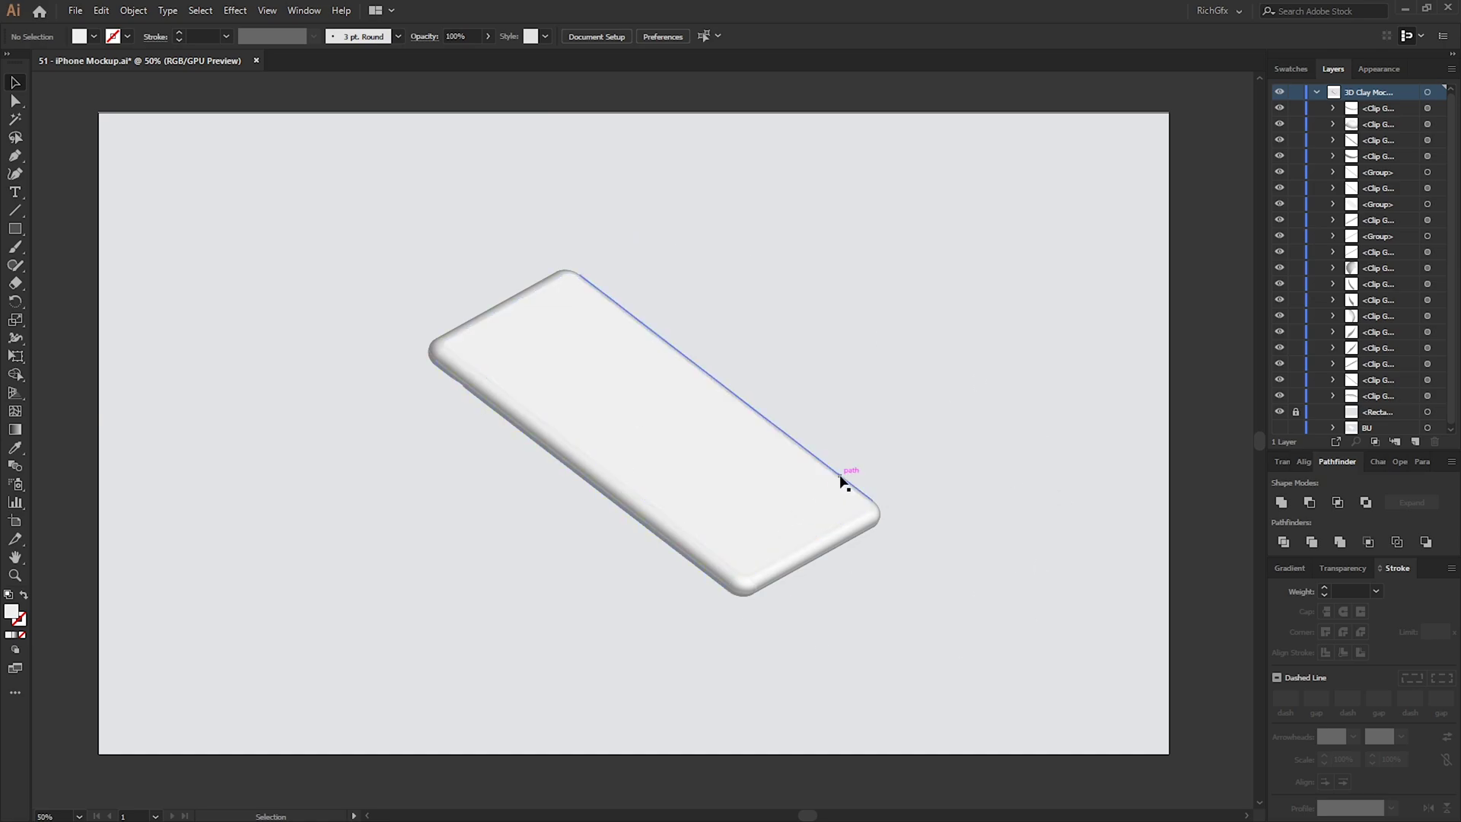
key("ctrl+plus")
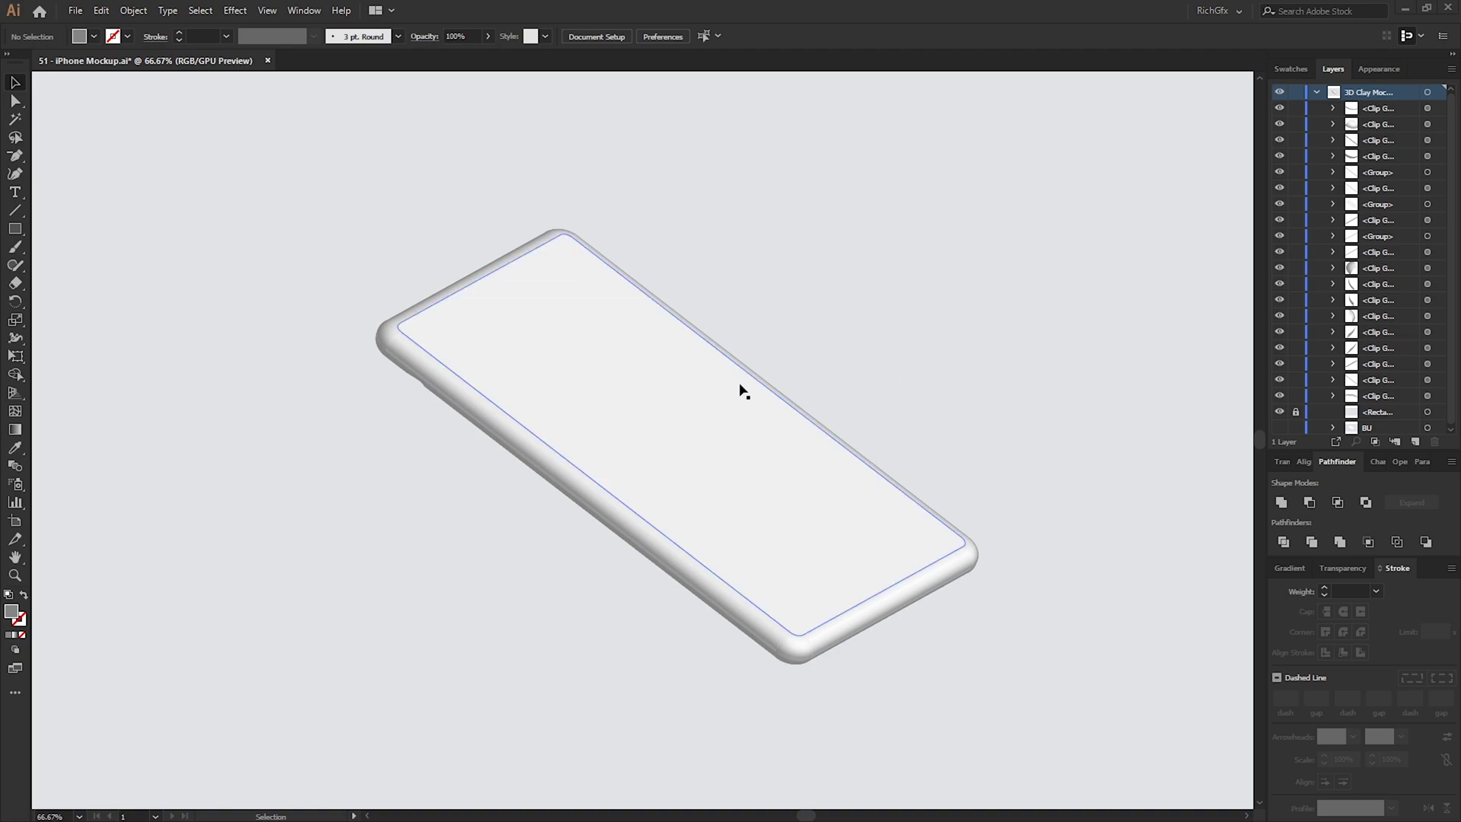
Step: Zoom to the phone's rounded corner and release the clipping mask on the edge clip group
scroll(417, 386, "up", 6)
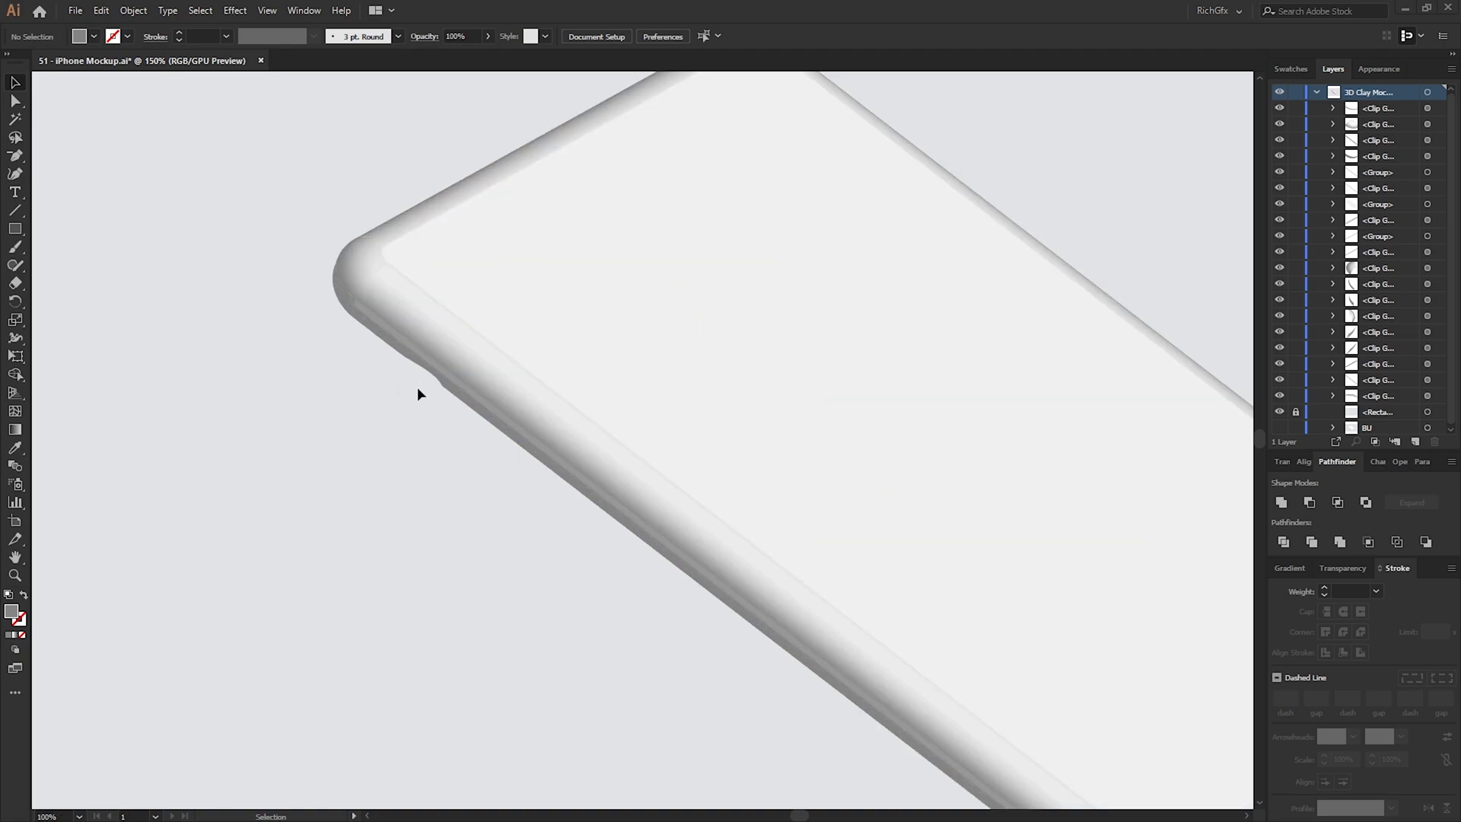
left_click_drag(412, 333, 535, 485)
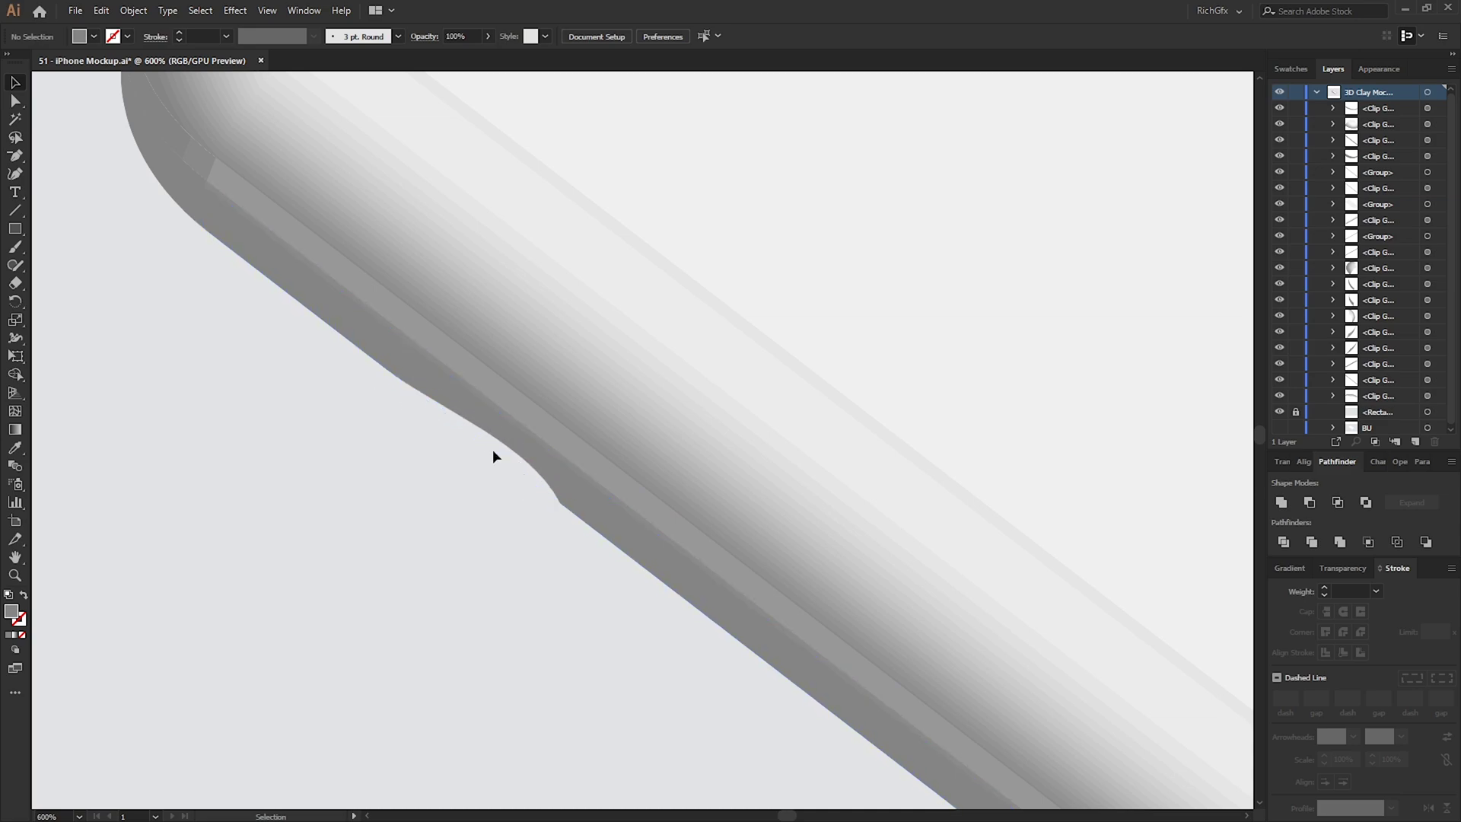
left_click(601, 521)
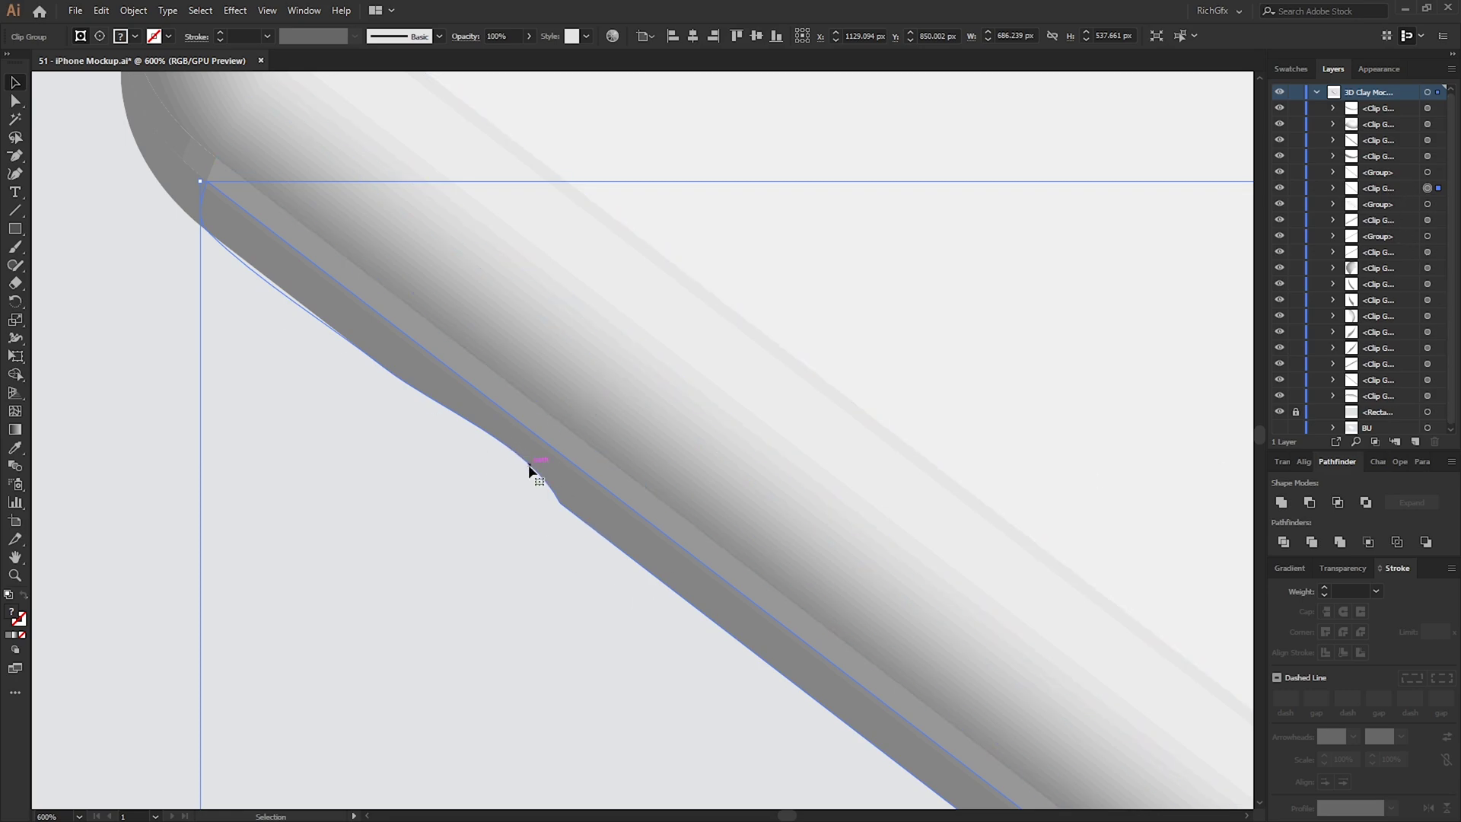
right_click(614, 523)
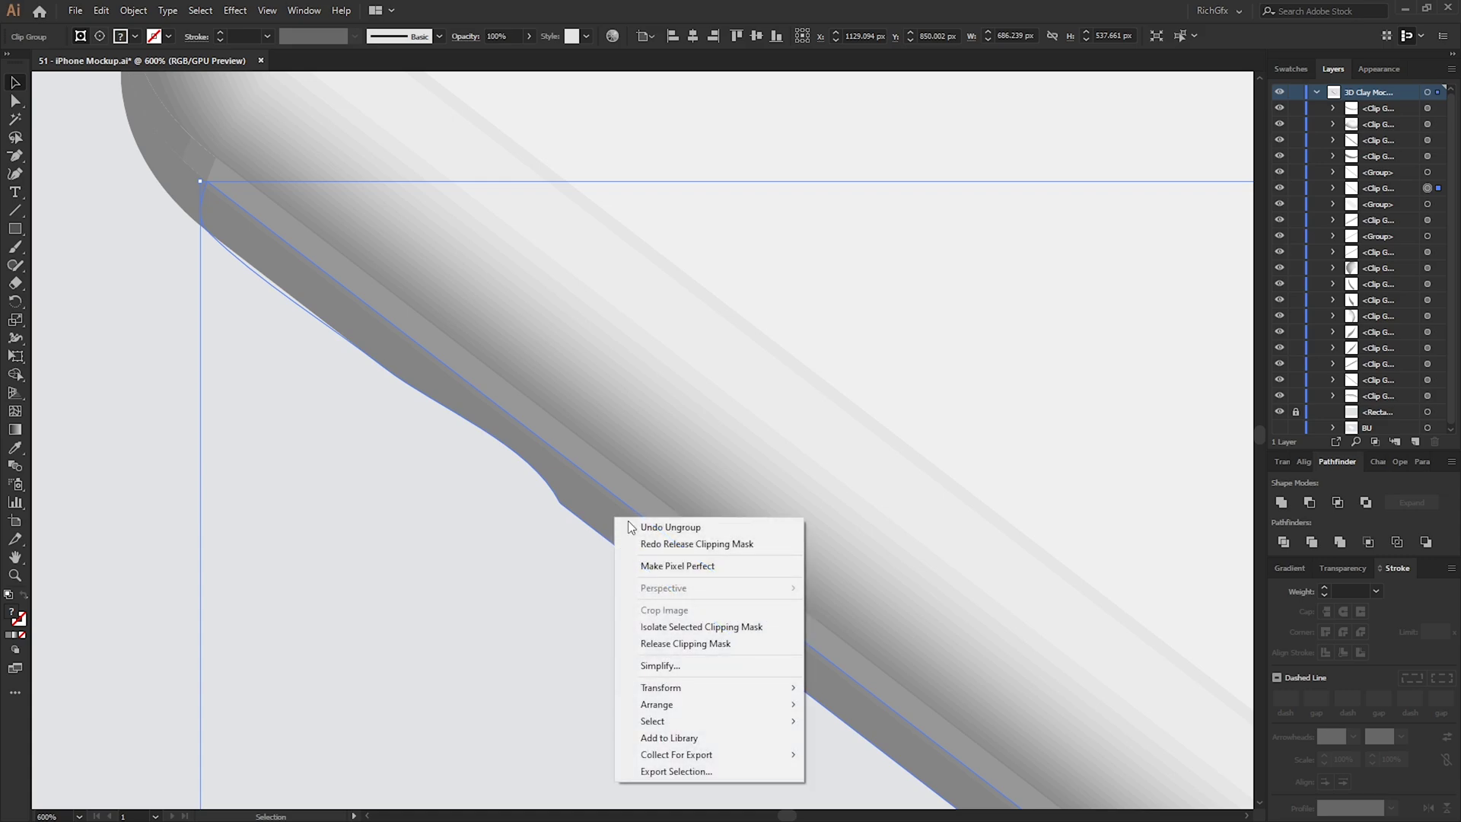
left_click(770, 642)
left_click(199, 431)
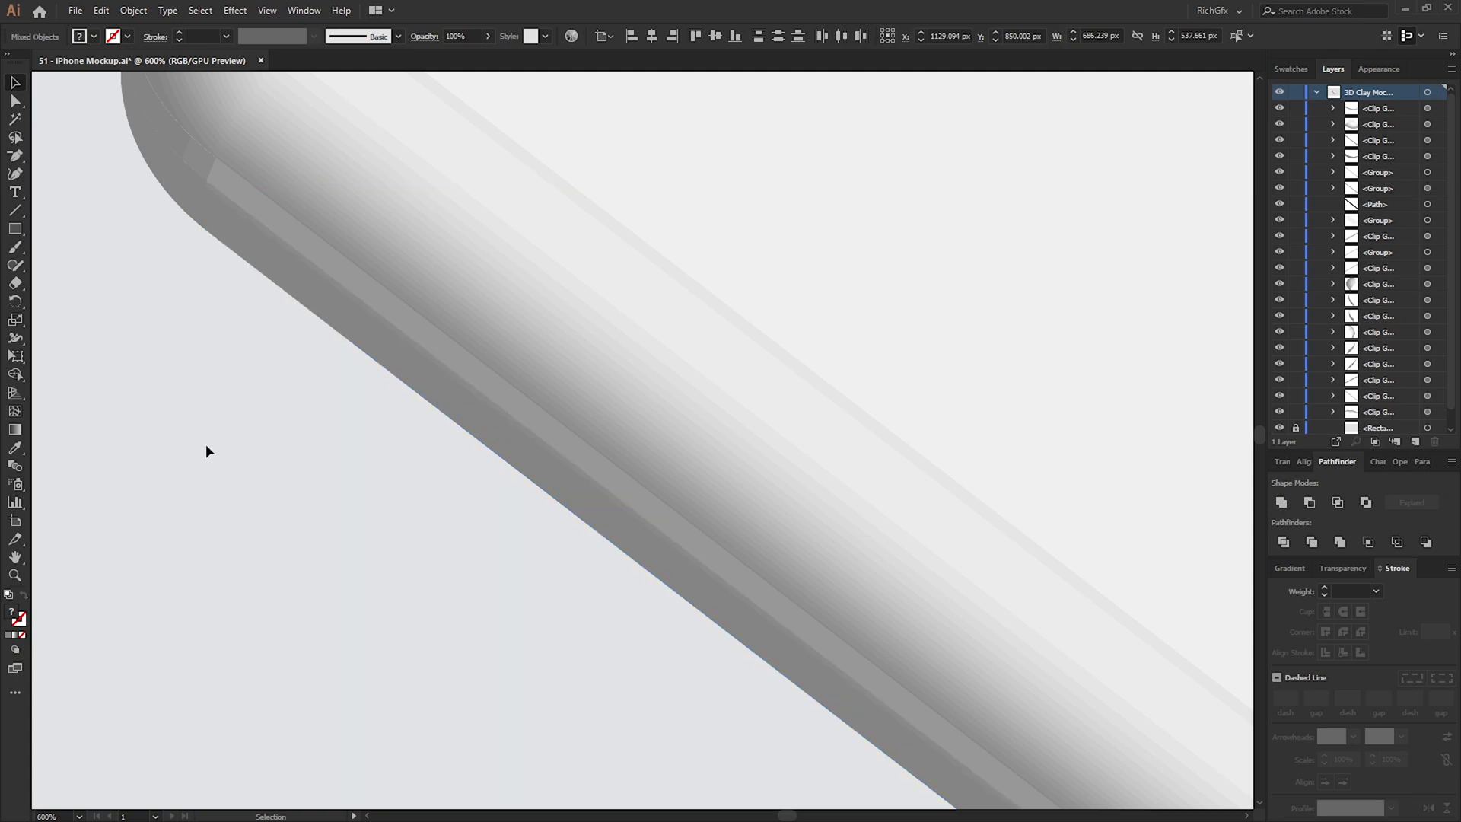
scroll(347, 460, "down", 2)
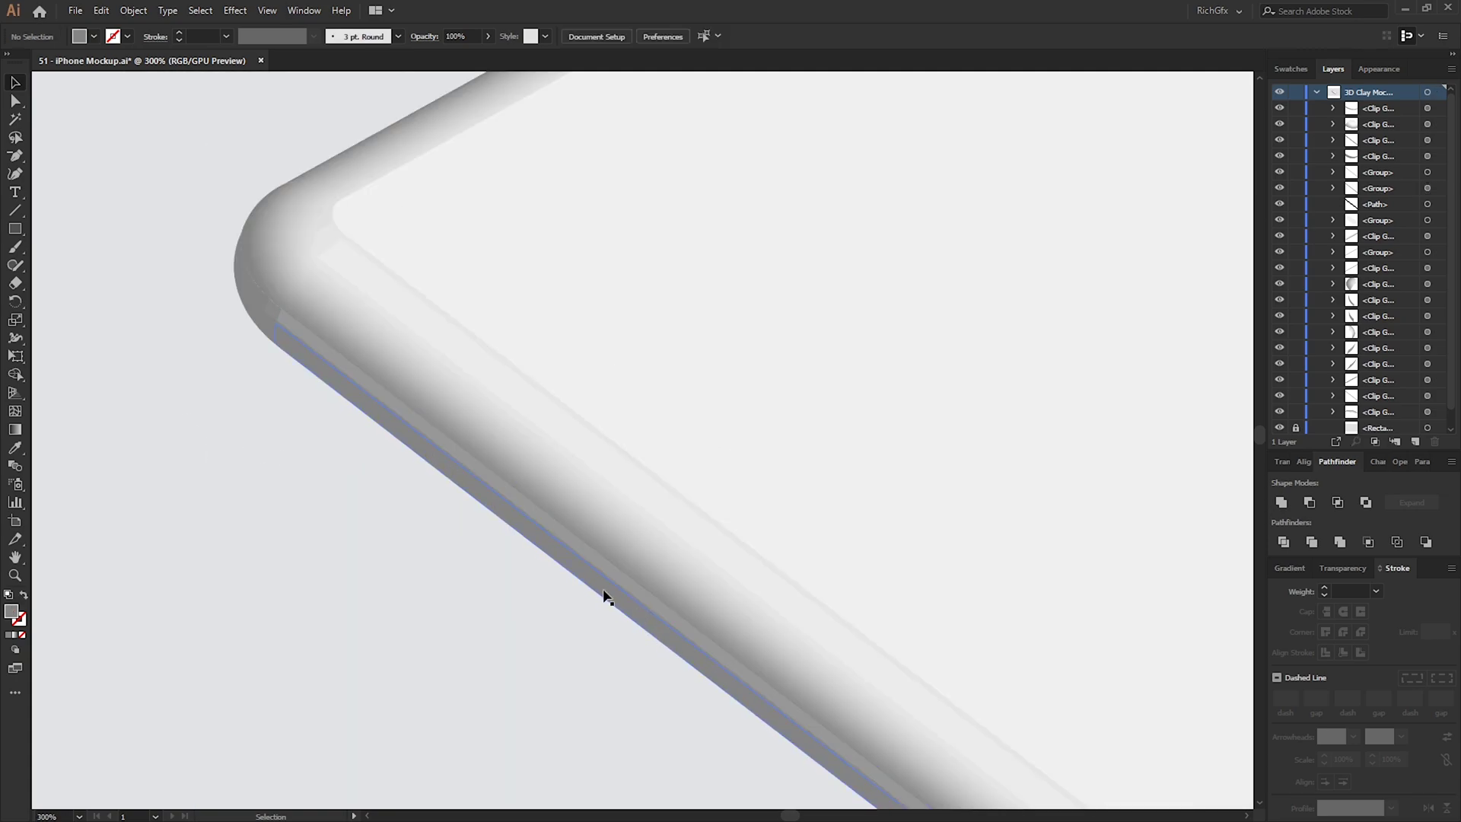
scroll(552, 630, "down", 2)
scroll(480, 483, "down", 2)
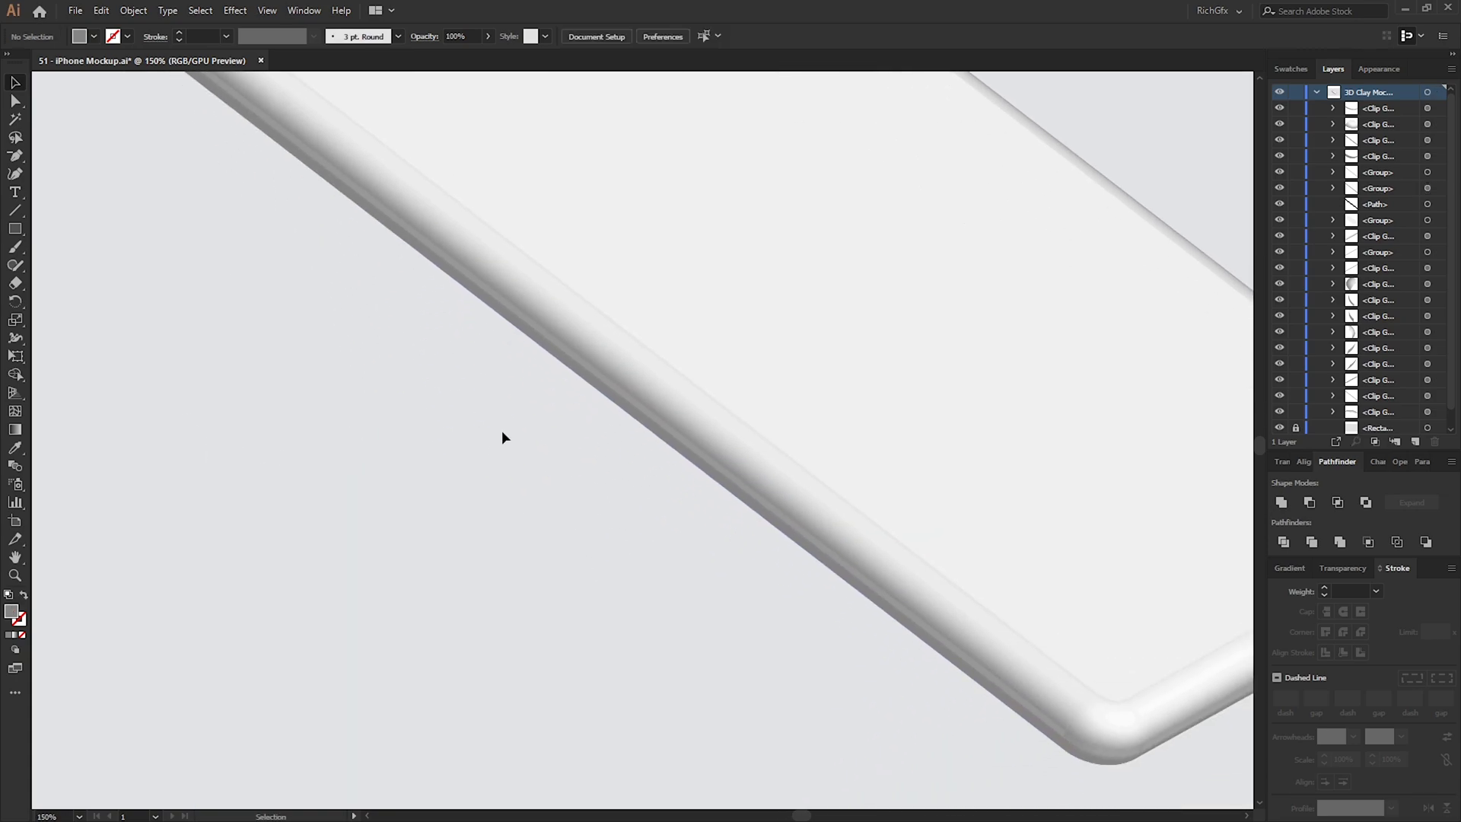
scroll(502, 430, "down", 2)
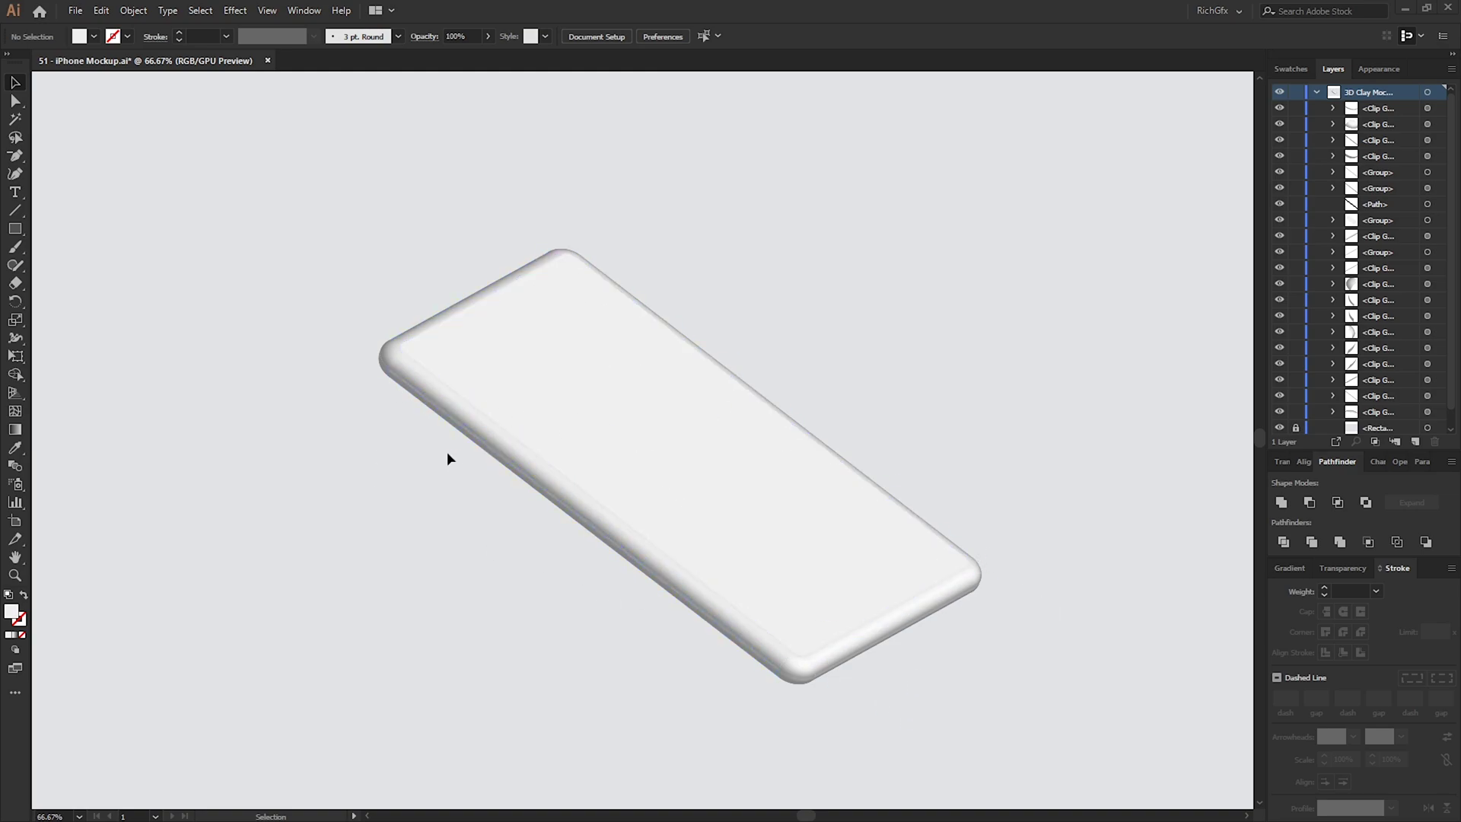
Step: Select the phone group and lock its screen group in Layers
scroll(451, 455, "up", 1)
scroll(633, 599, "down", 1)
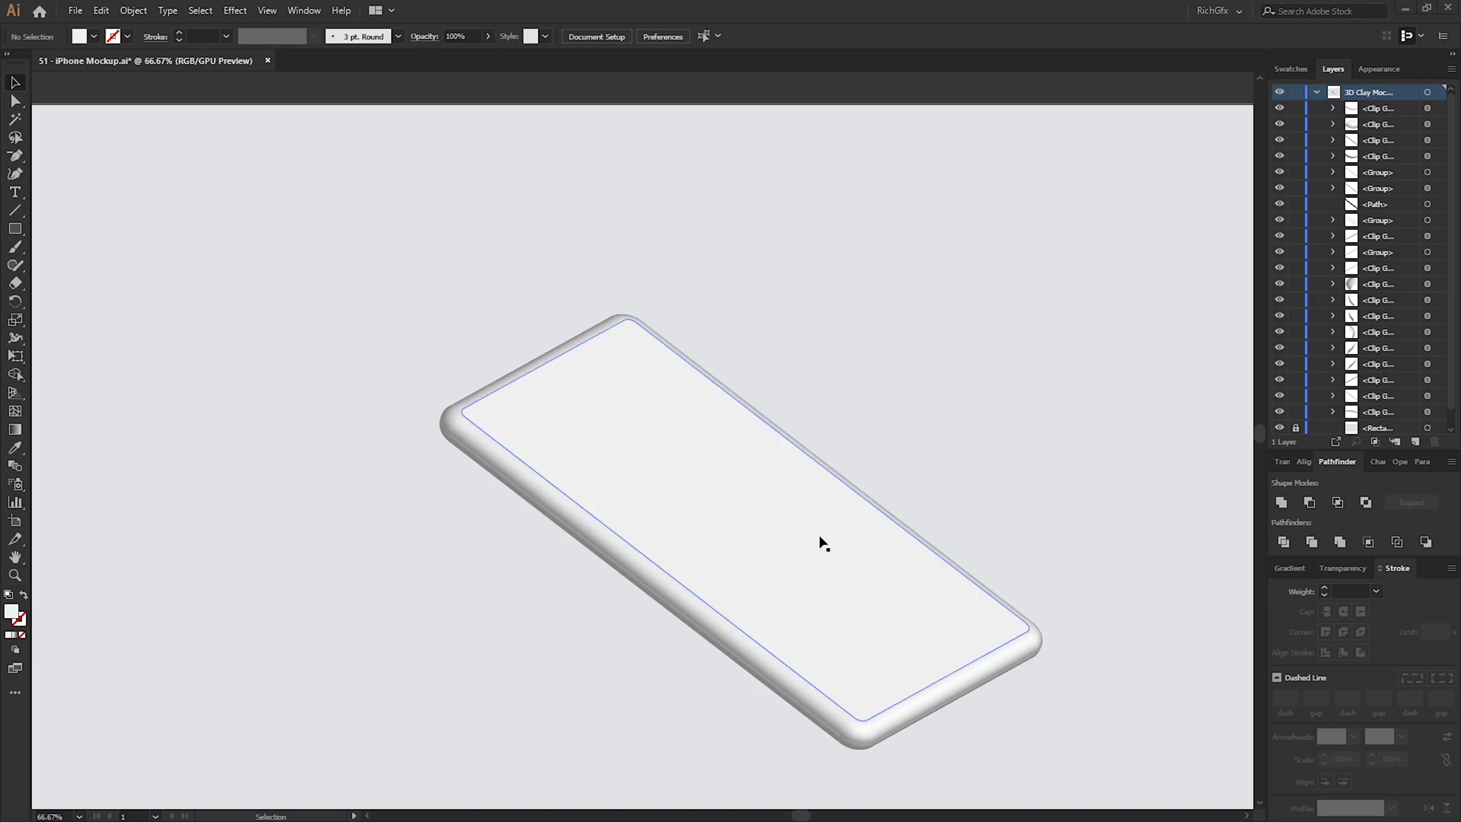
left_click_drag(908, 460, 865, 448)
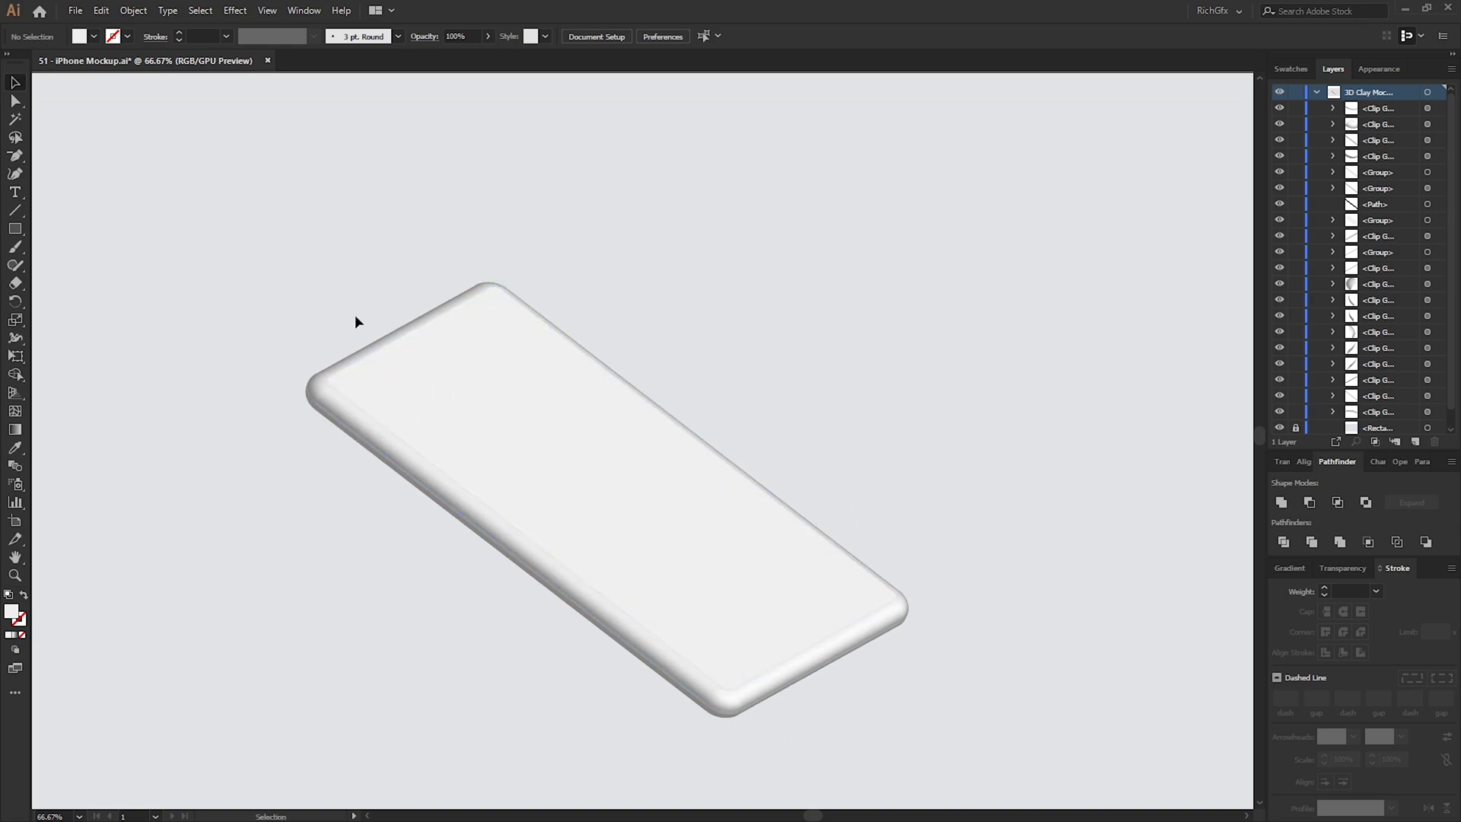
left_click(556, 464)
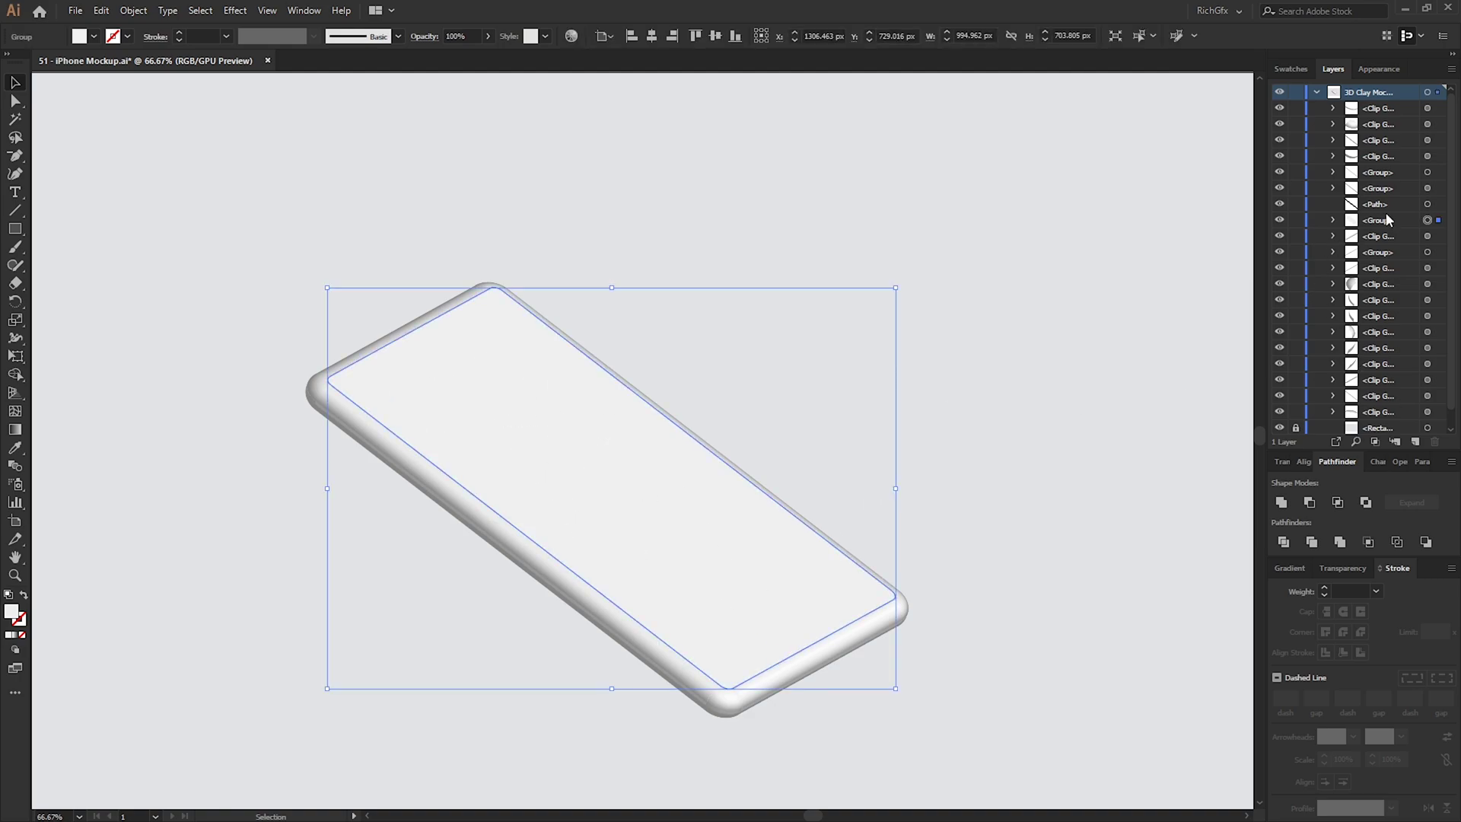
left_click(1297, 219)
Step: Select all remaining phone parts and Unite them in Pathfinder into one body shape
left_click_drag(1024, 655, 782, 475)
left_click_drag(1052, 782, 226, 193)
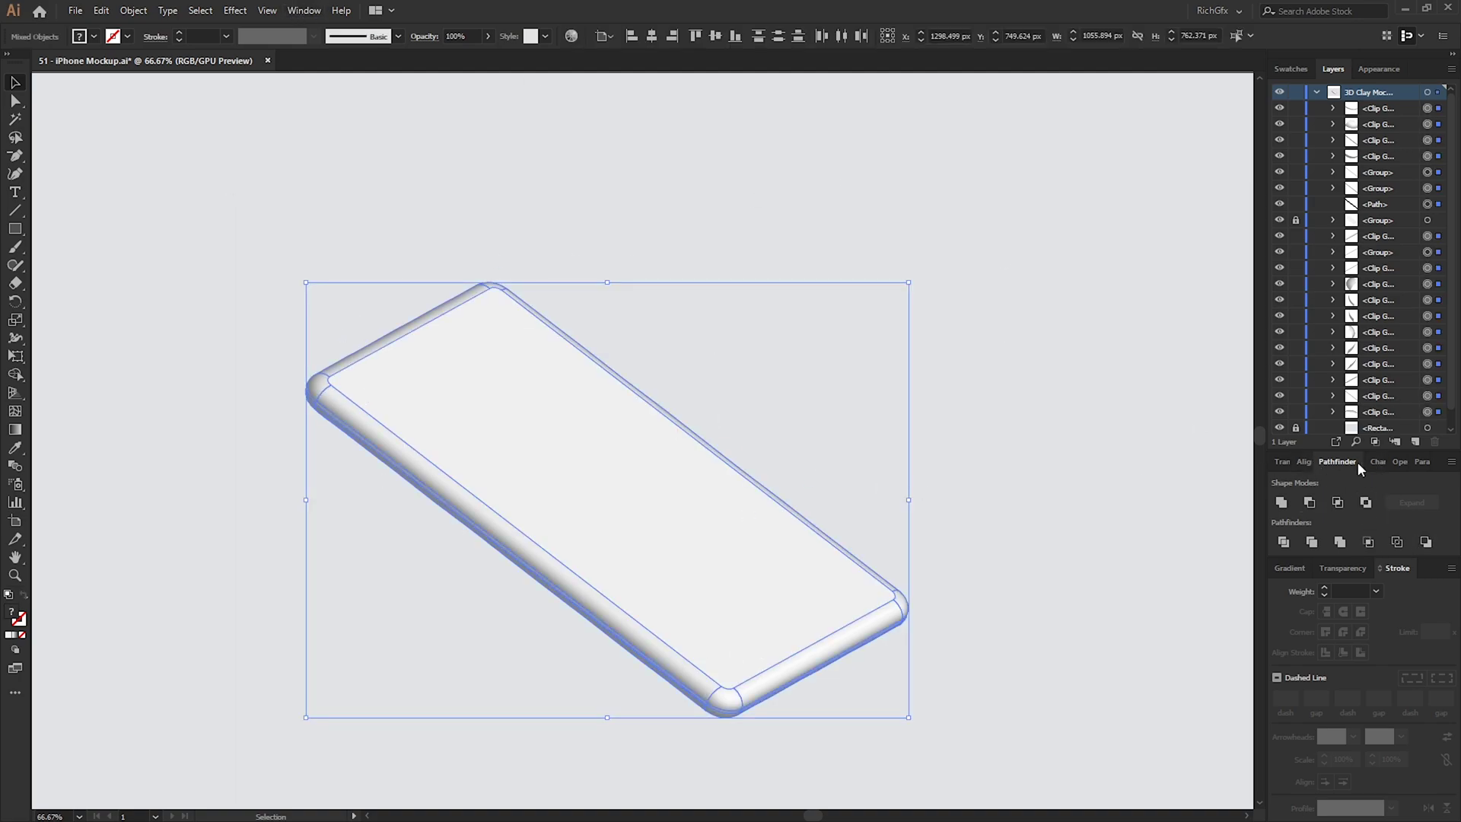
left_click(304, 11)
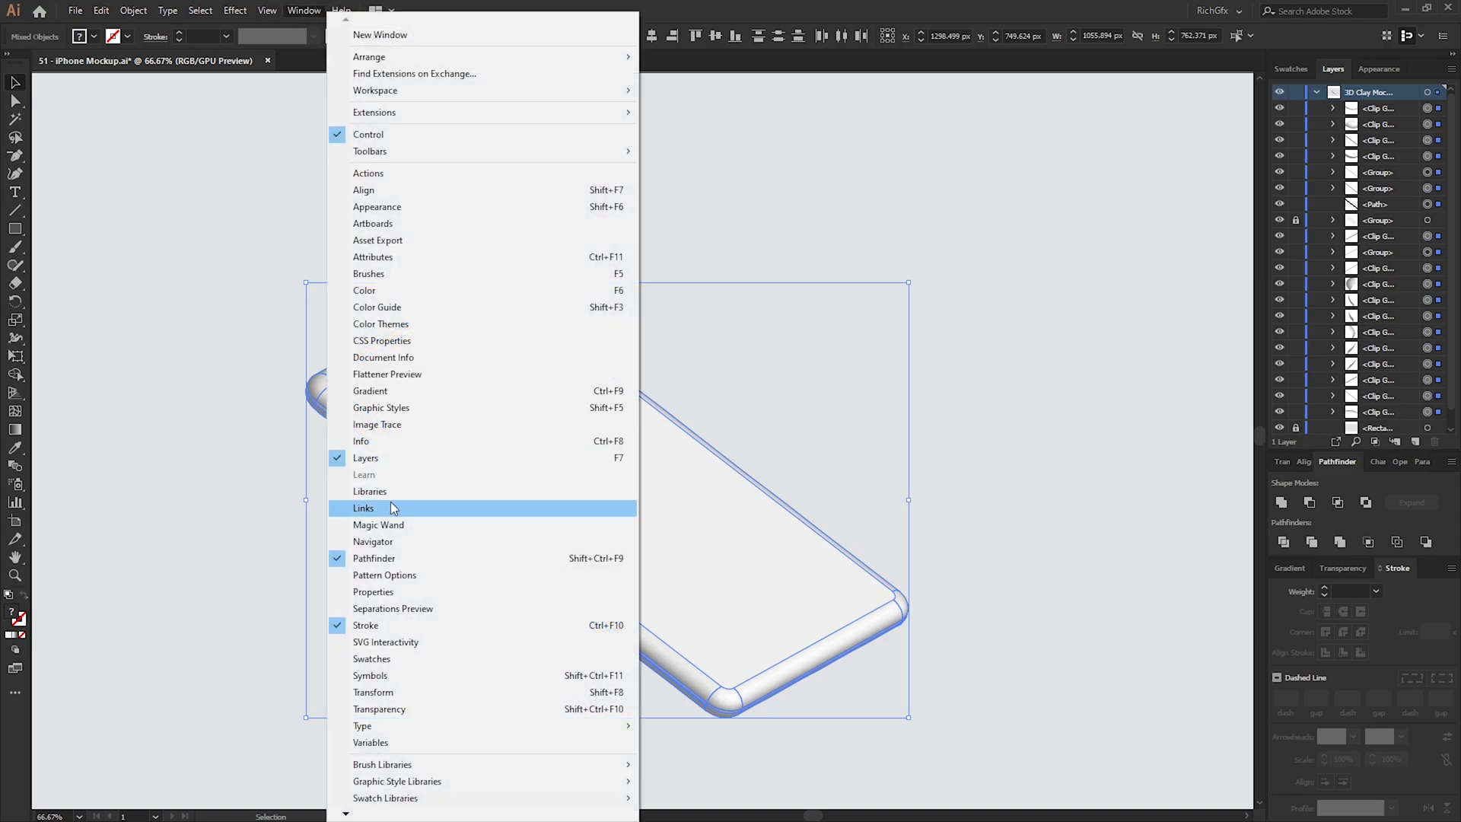
left_click(1095, 144)
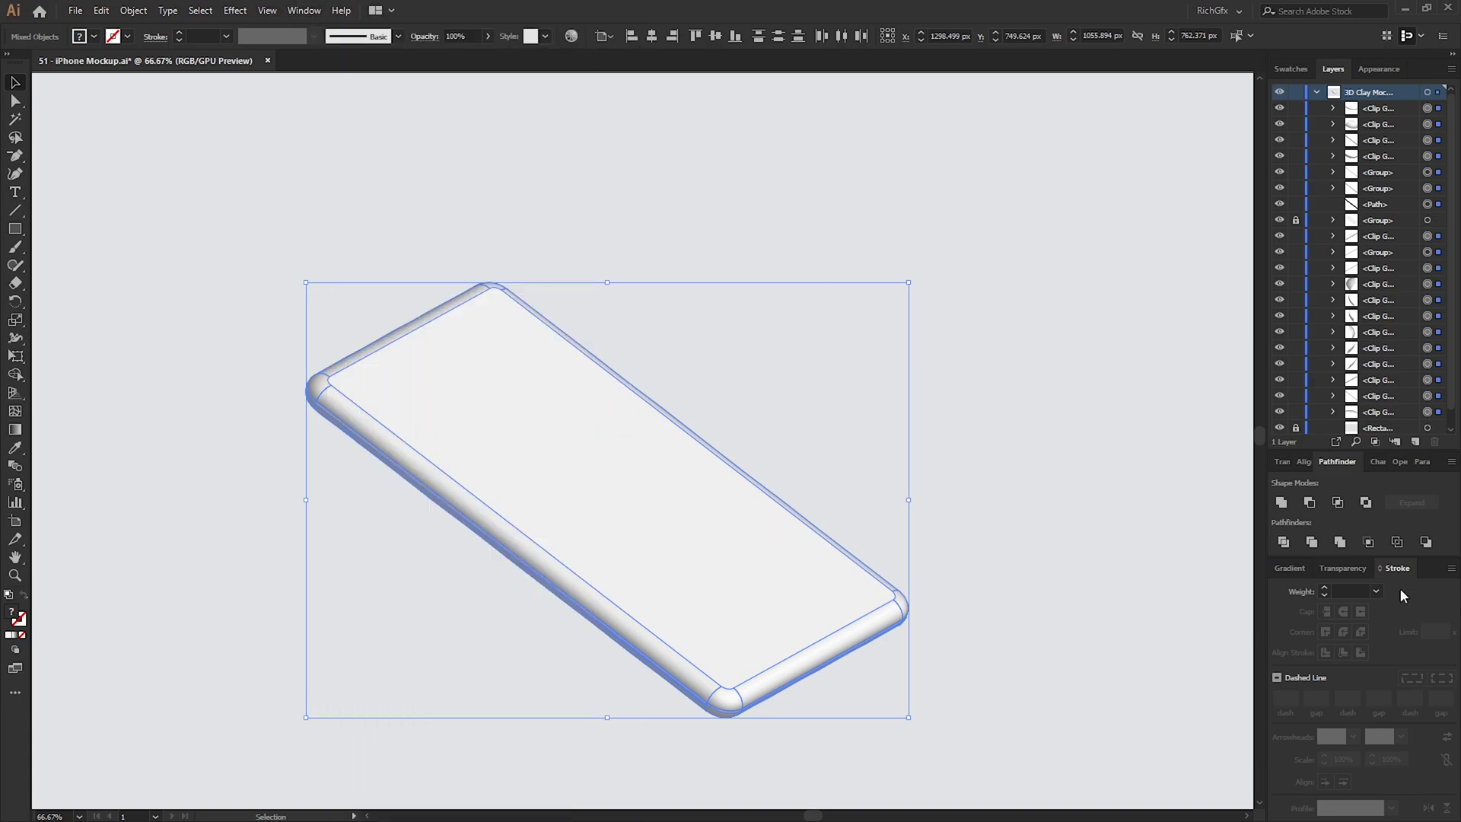
left_click(1281, 504)
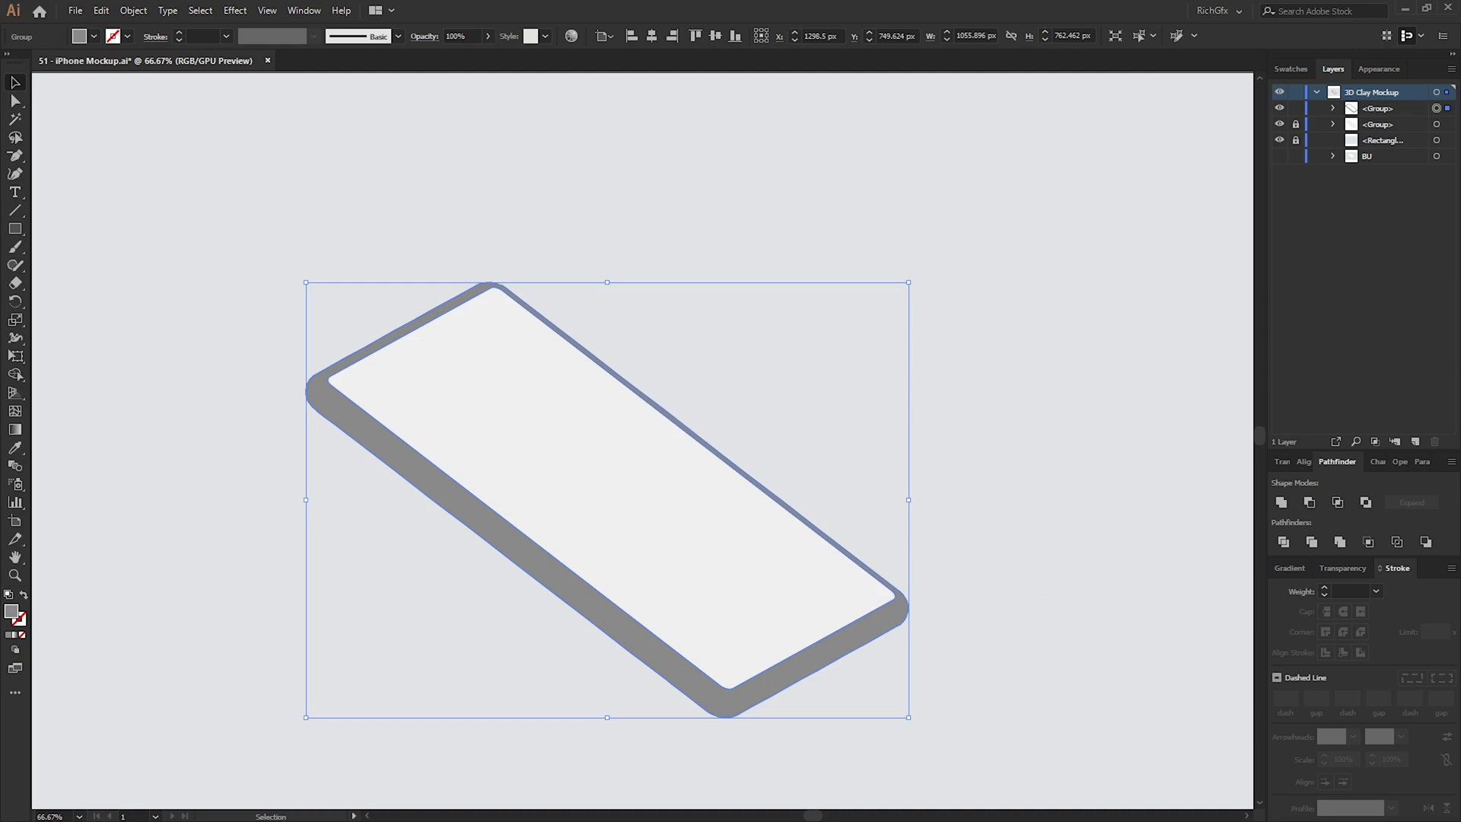
key("ctrl+shift+a")
key("ctrl+=")
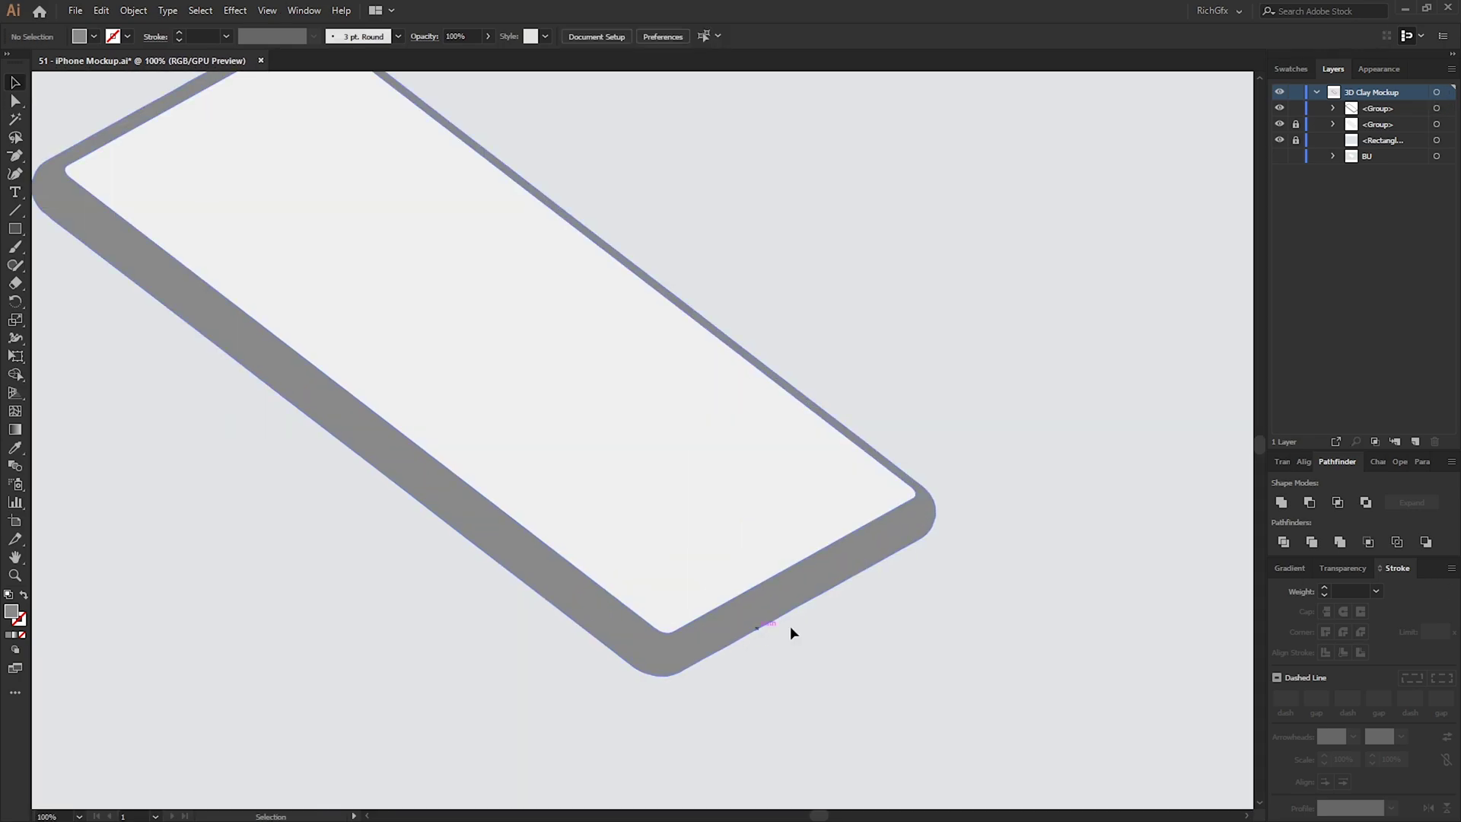
left_click_drag(491, 159, 663, 294)
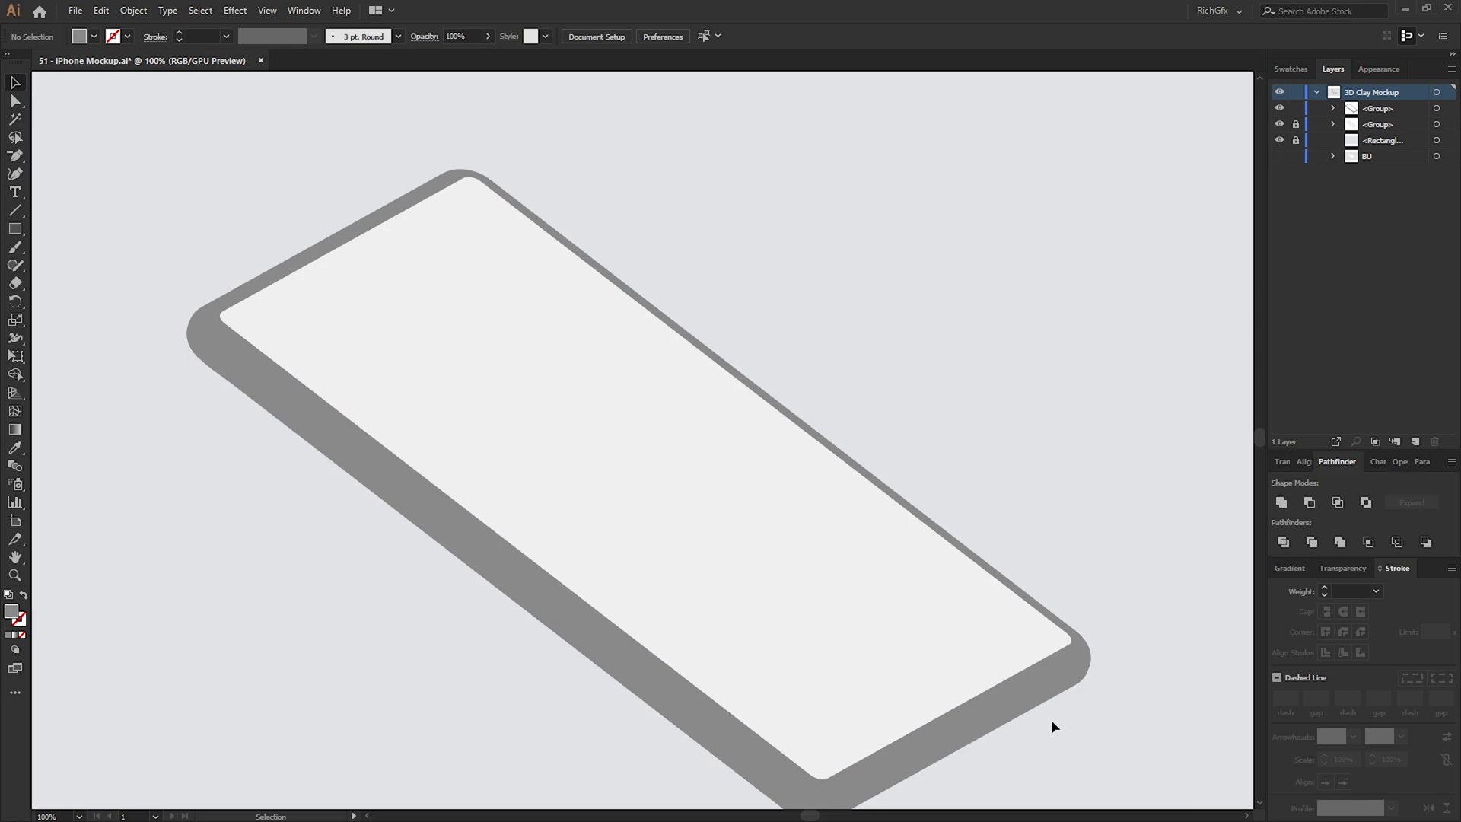
key("ctrl+y")
scroll(880, 618, "down", 4)
scroll(826, 658, "up", 4)
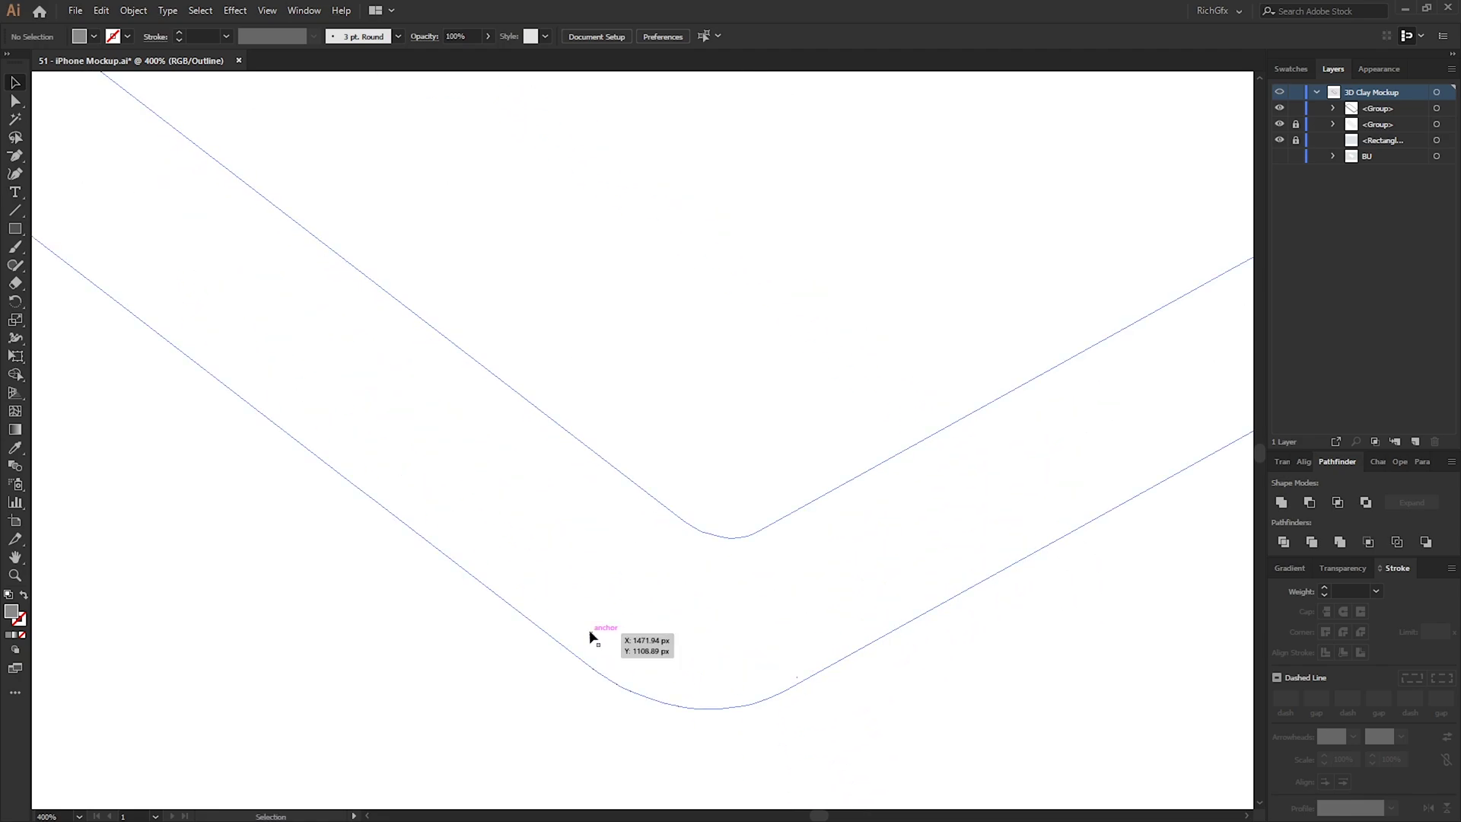
left_click(604, 663)
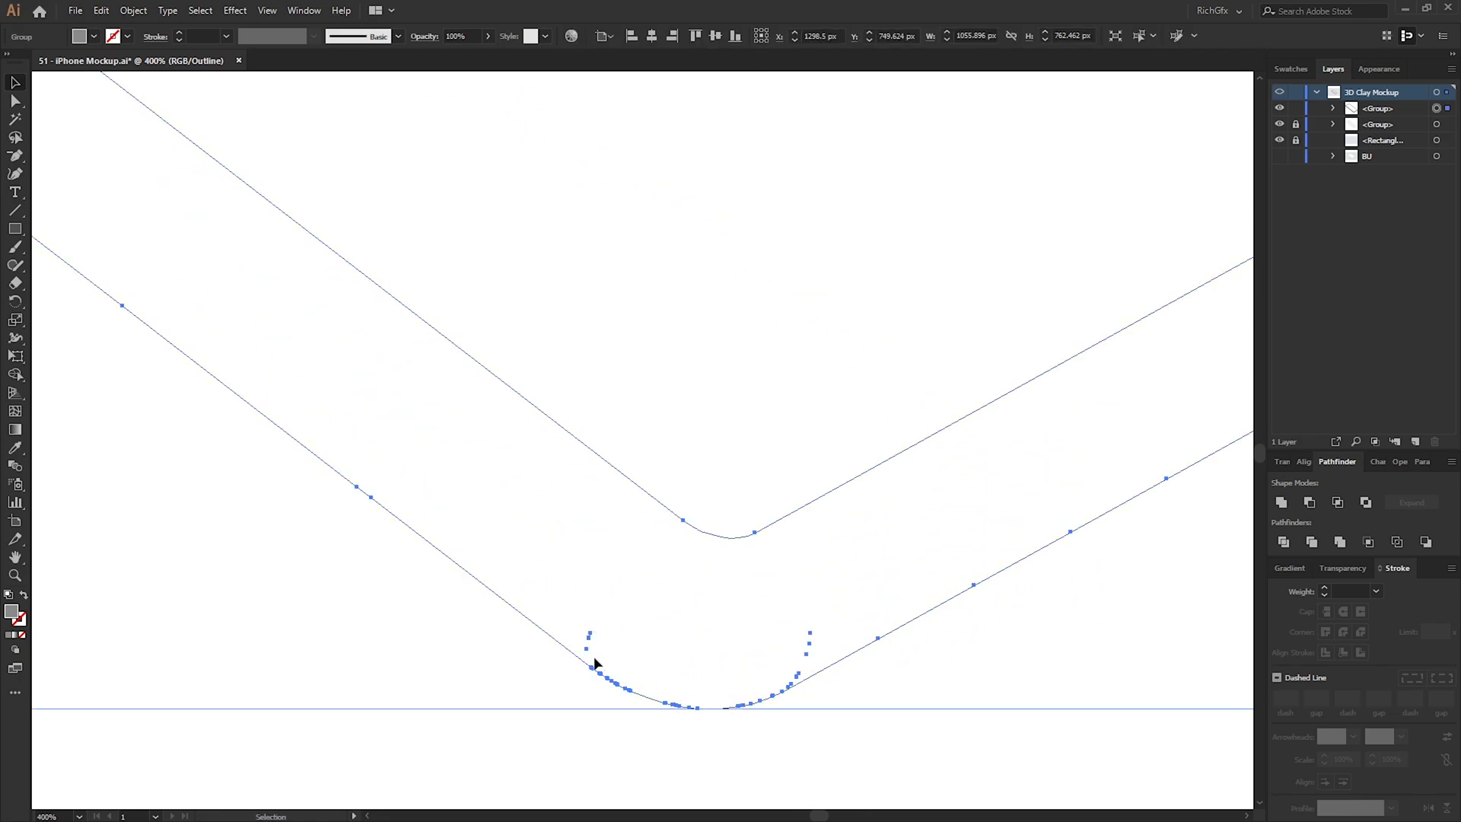
scroll(464, 545, "up", 10)
scroll(637, 561, "left", 8)
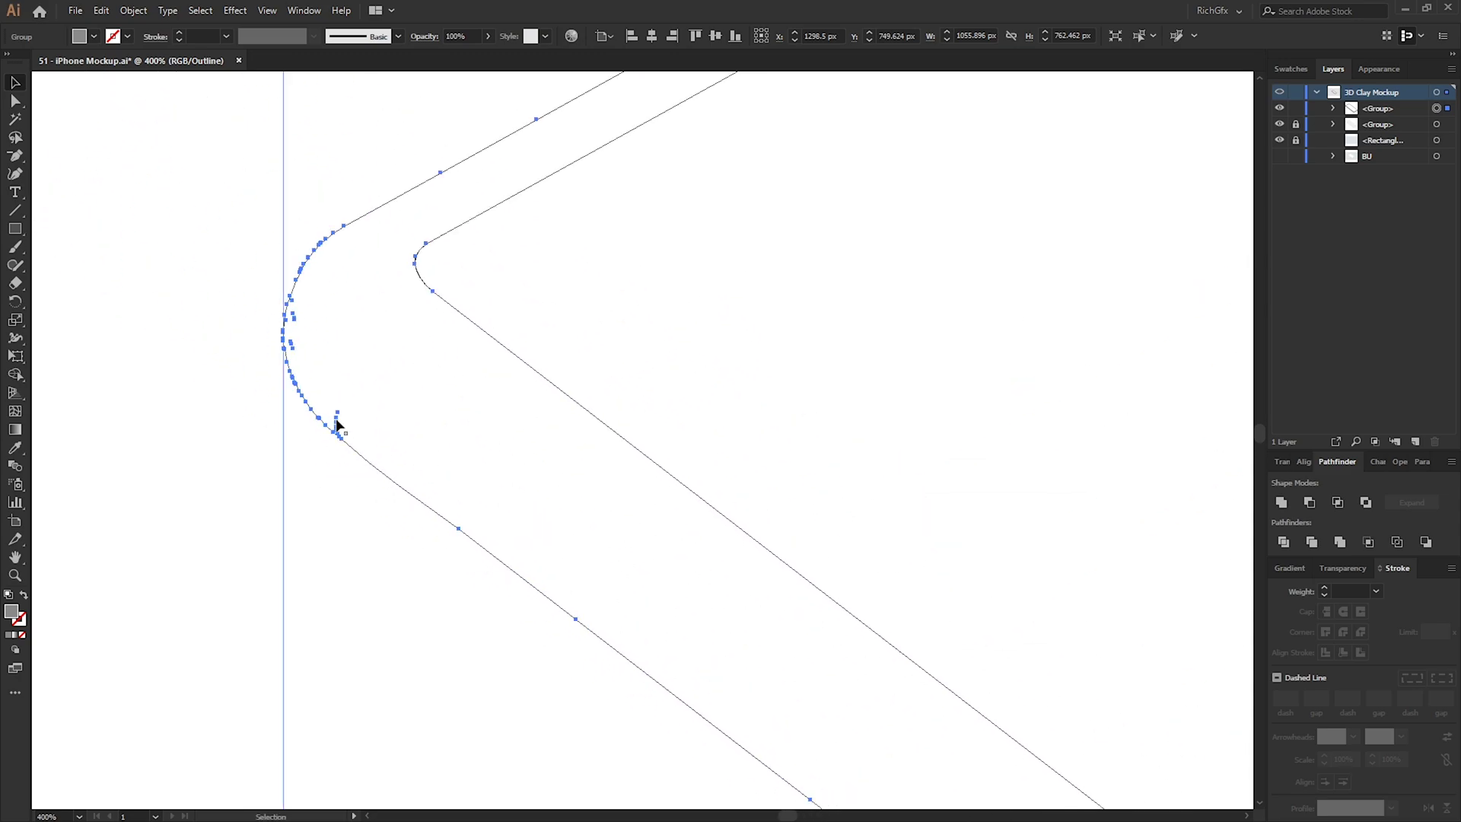
scroll(331, 446, "down", 2)
key("ctrl+0")
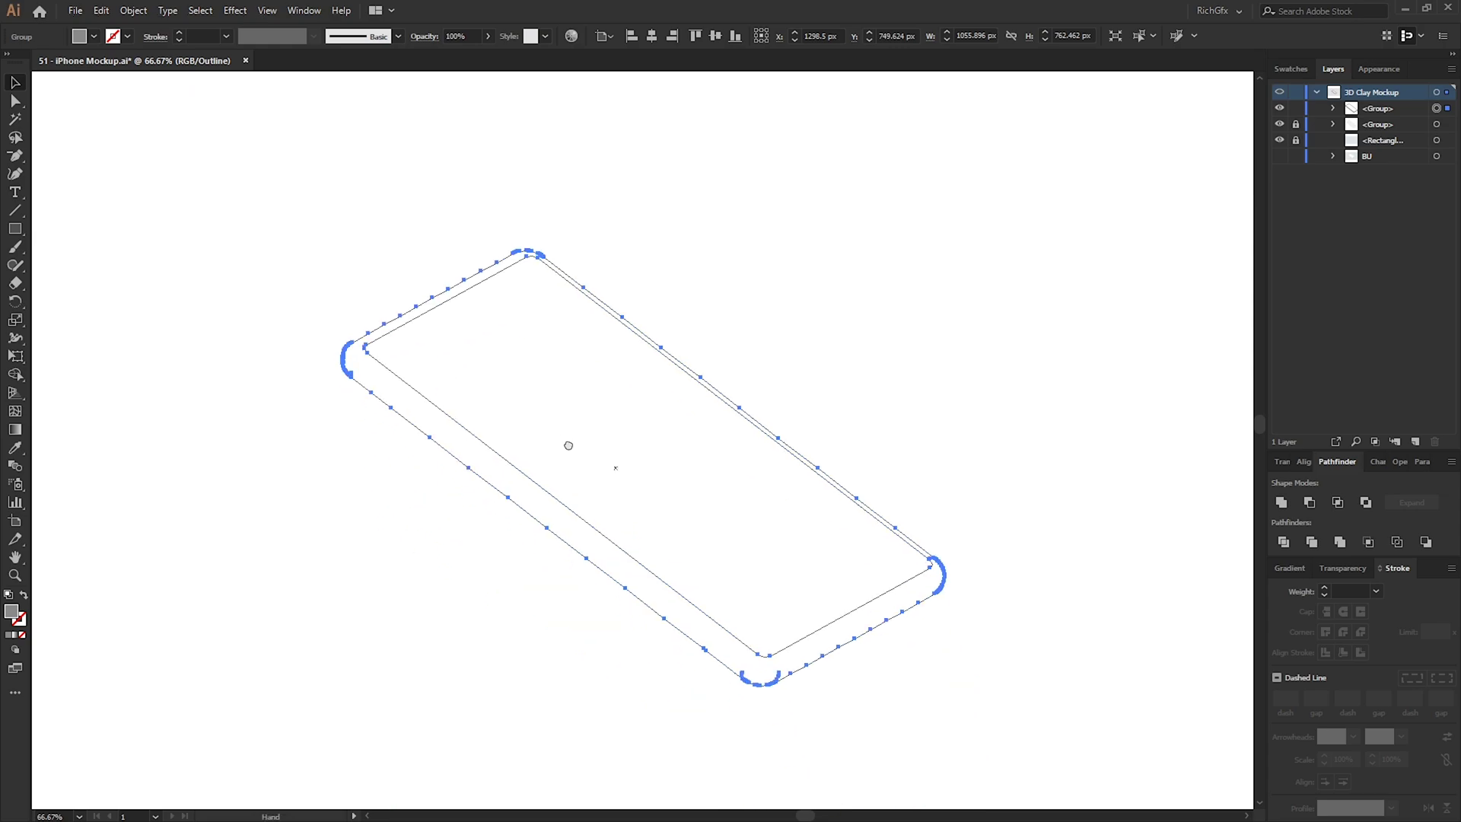
key("ctrl+y")
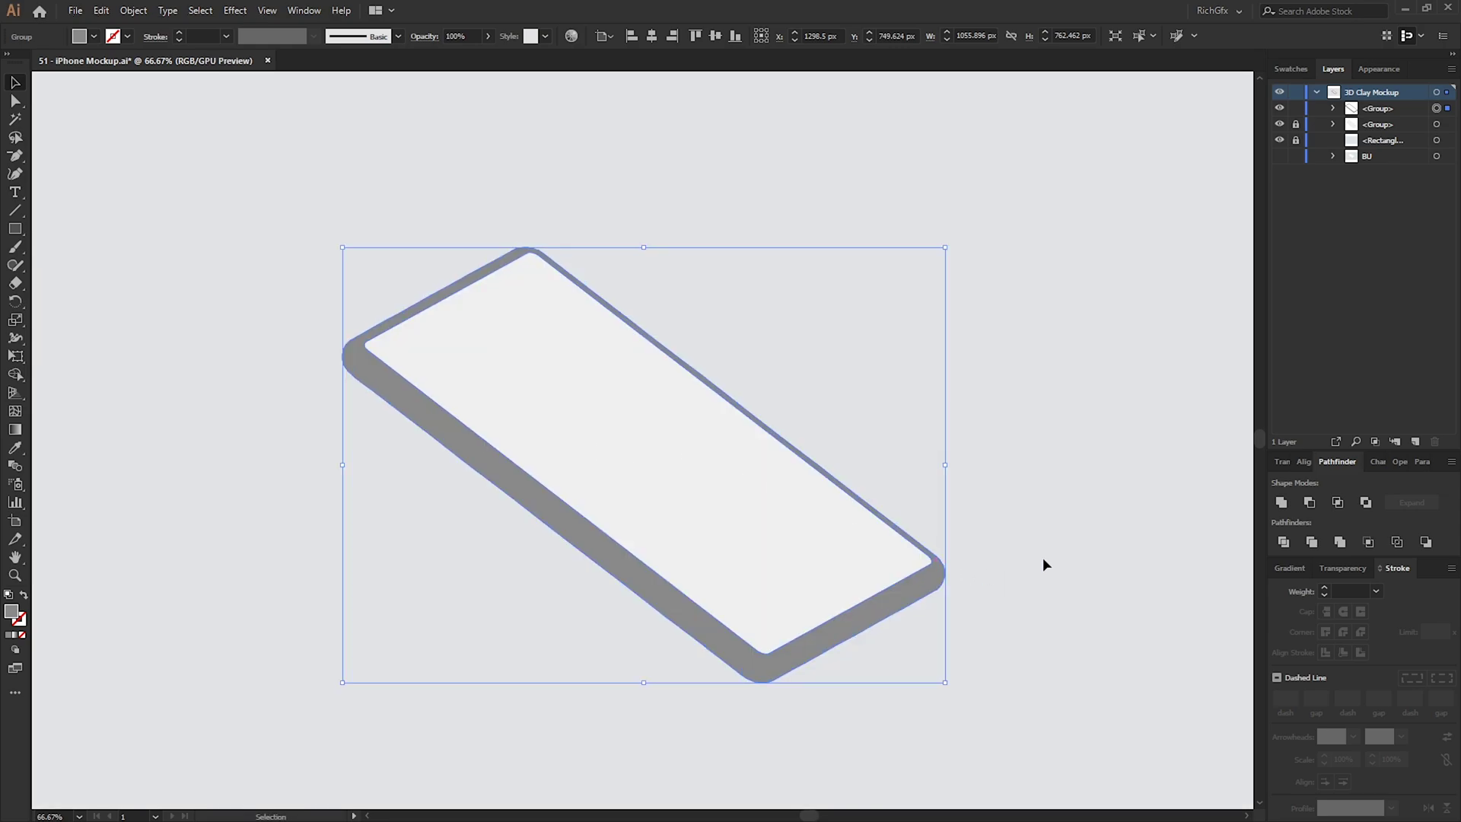
left_click(1044, 562)
left_click_drag(1044, 562, 1081, 571)
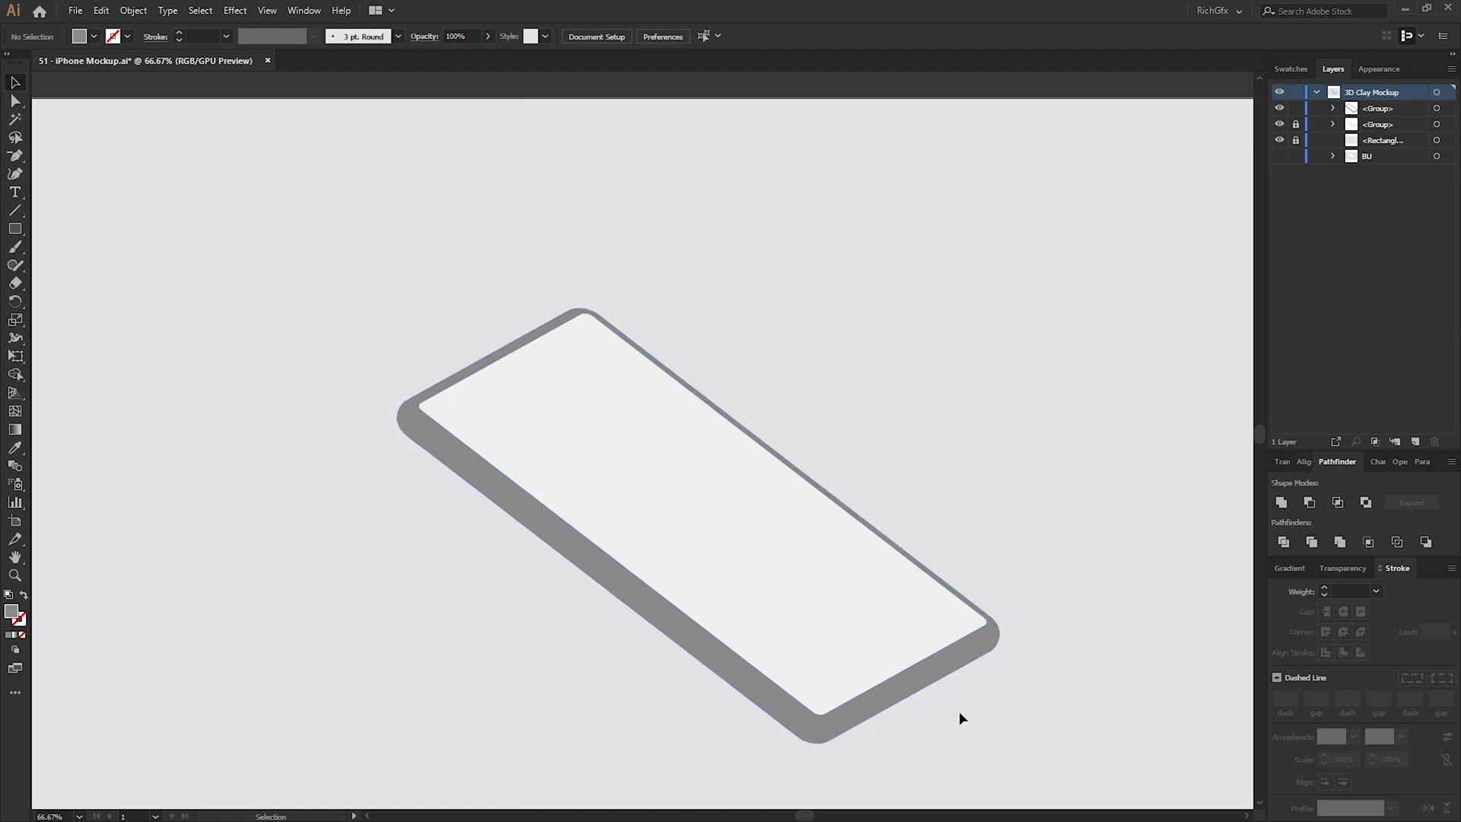
left_click(892, 672)
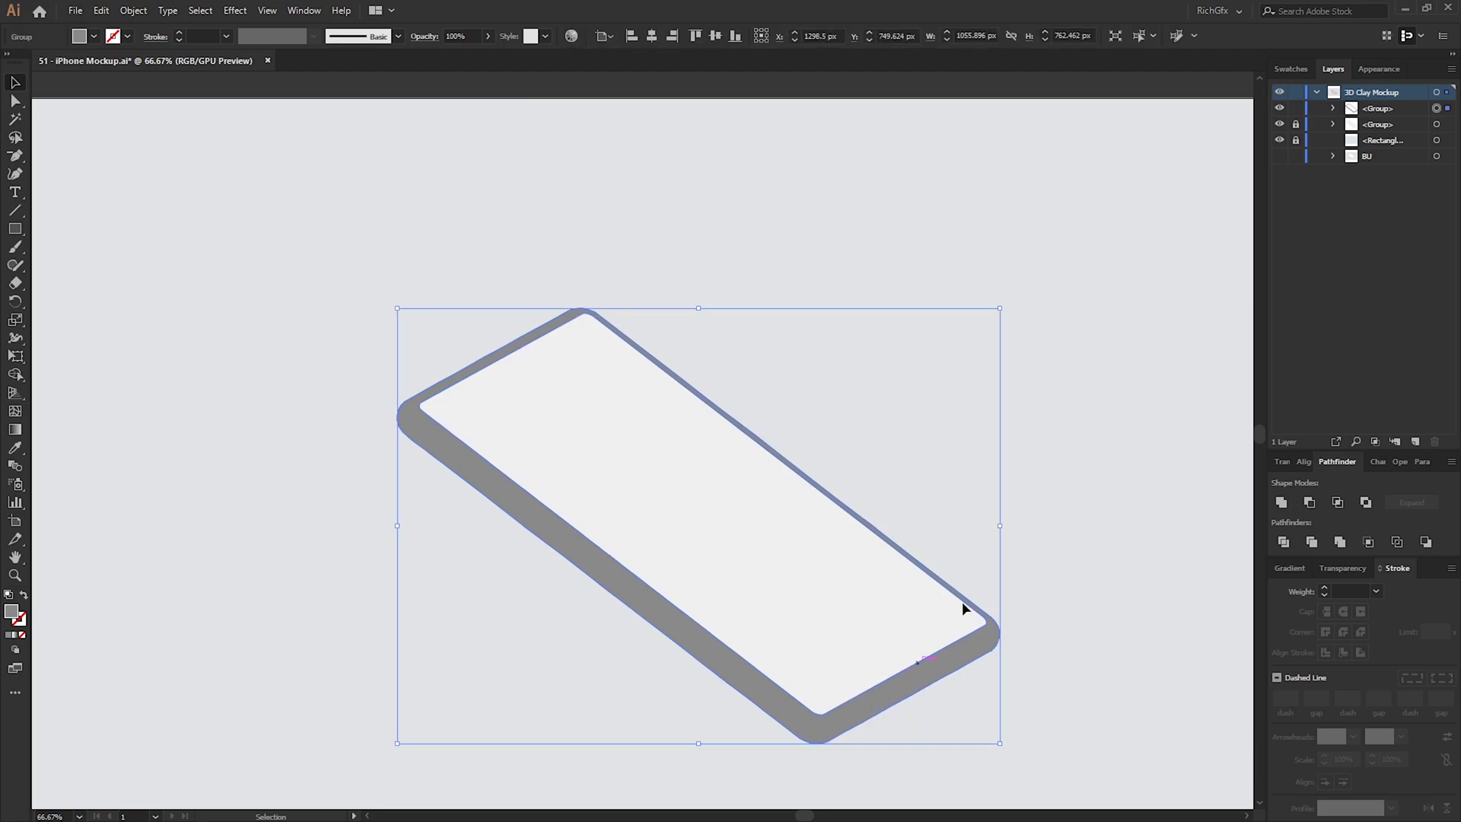
Step: Isolate the phone group and cut away the white screen face
double_click(871, 683)
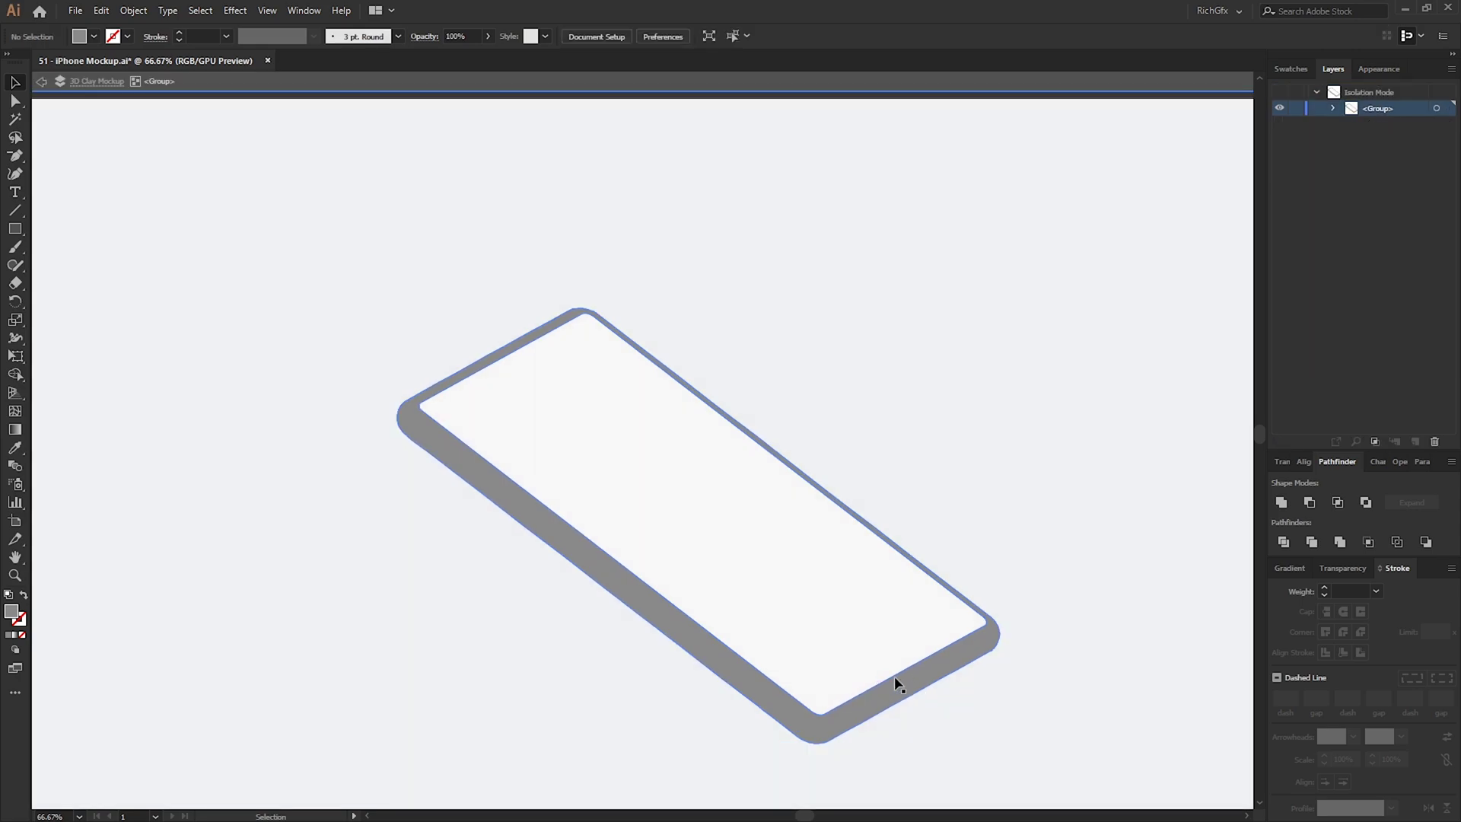
left_click(922, 657)
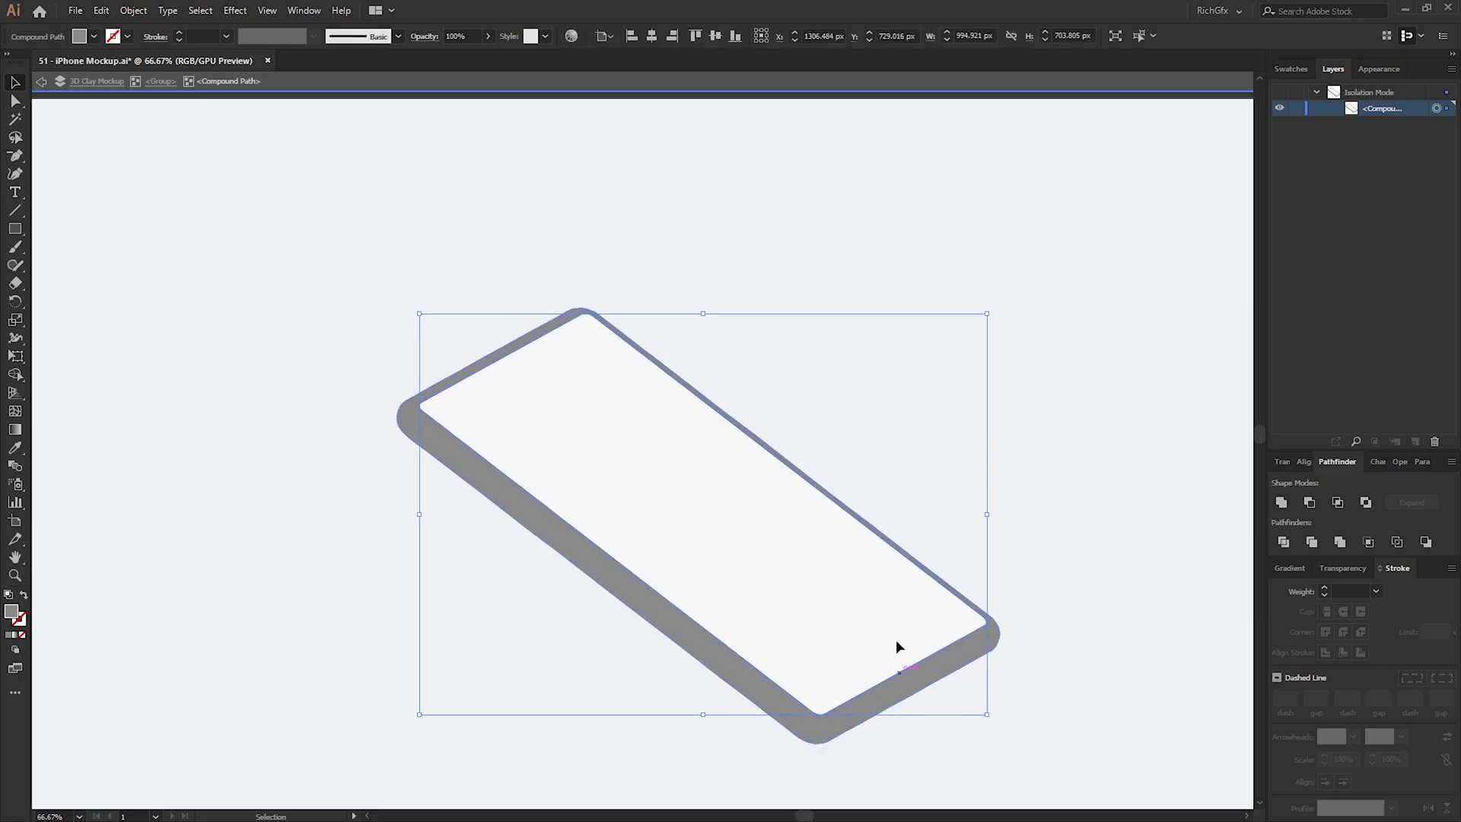
left_click(101, 10)
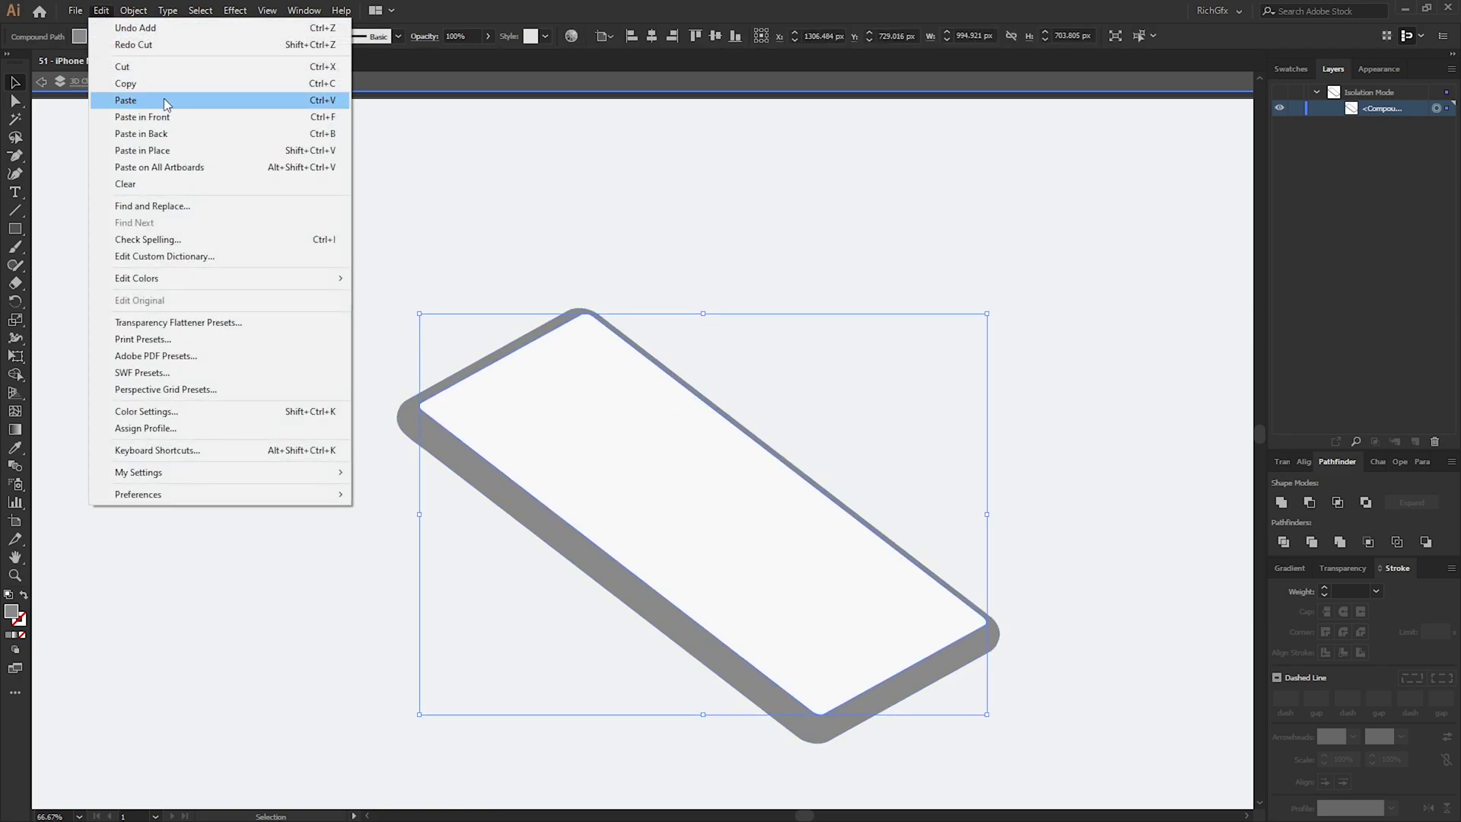
left_click(162, 71)
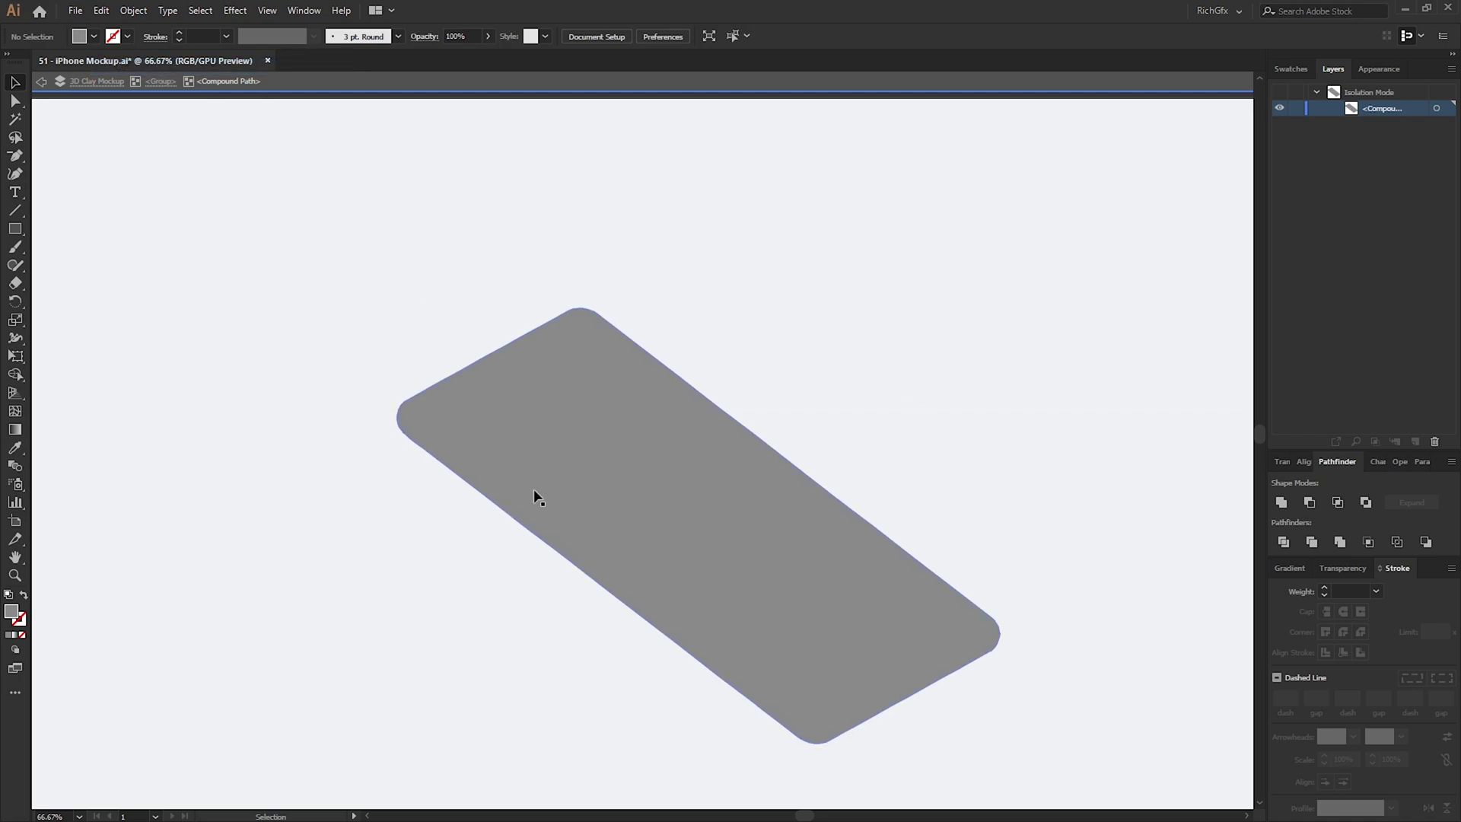
Step: Release the compound path and Unite all remaining body shapes with Pathfinder
right_click(716, 573)
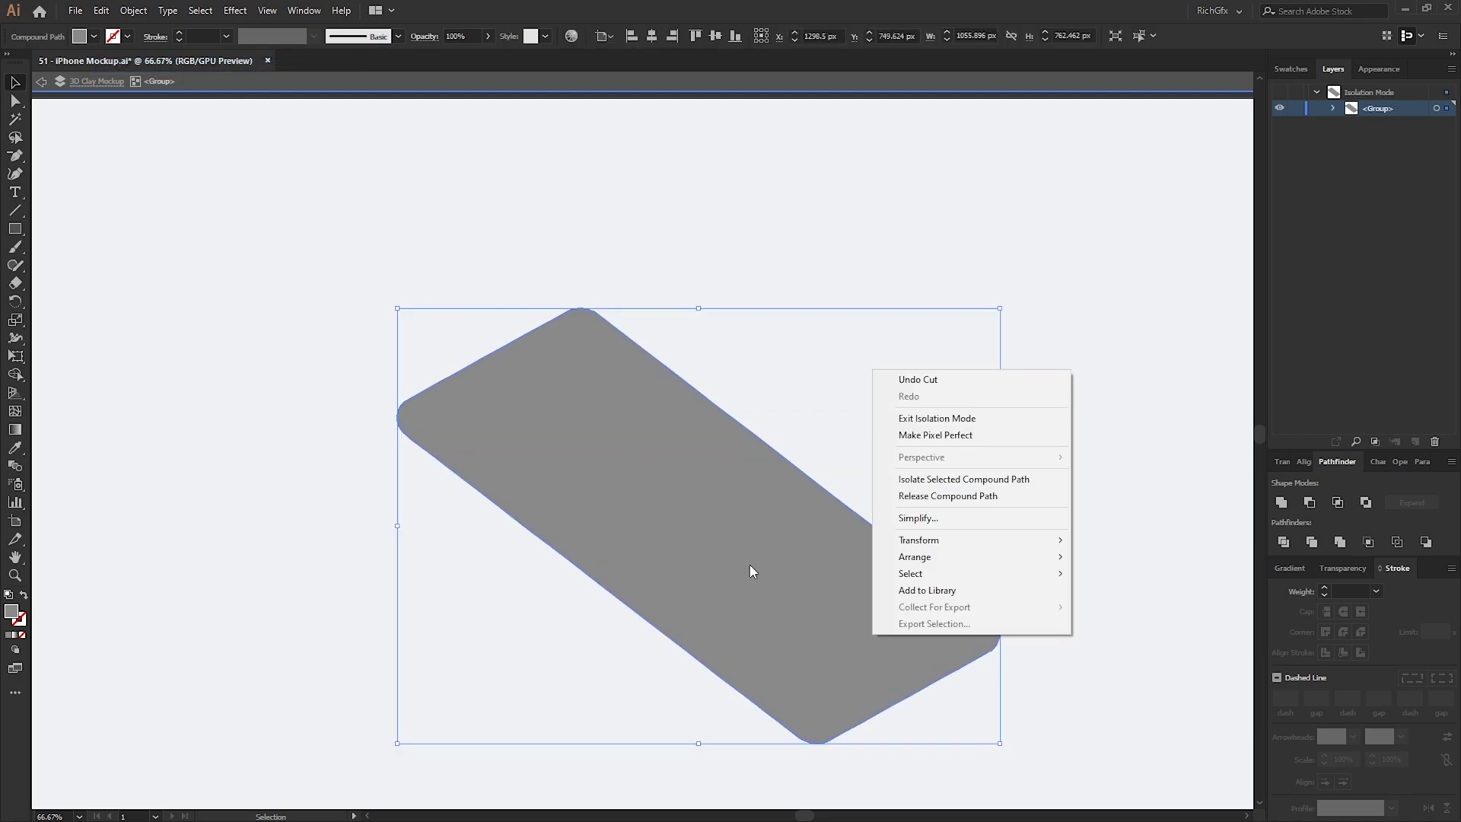
left_click(1022, 496)
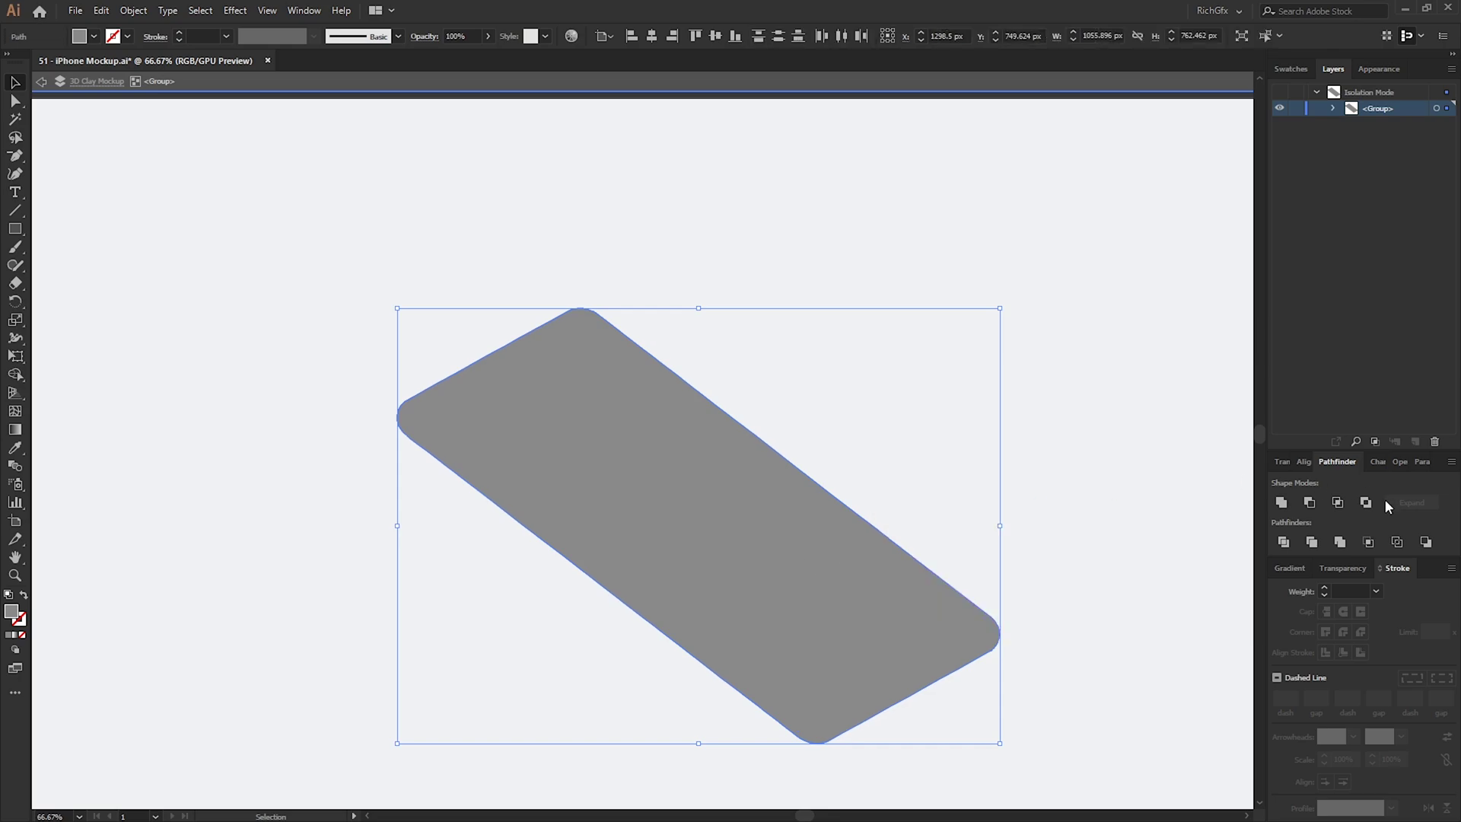
left_click_drag(1108, 769, 283, 185)
left_click(1282, 502)
double_click(1107, 518)
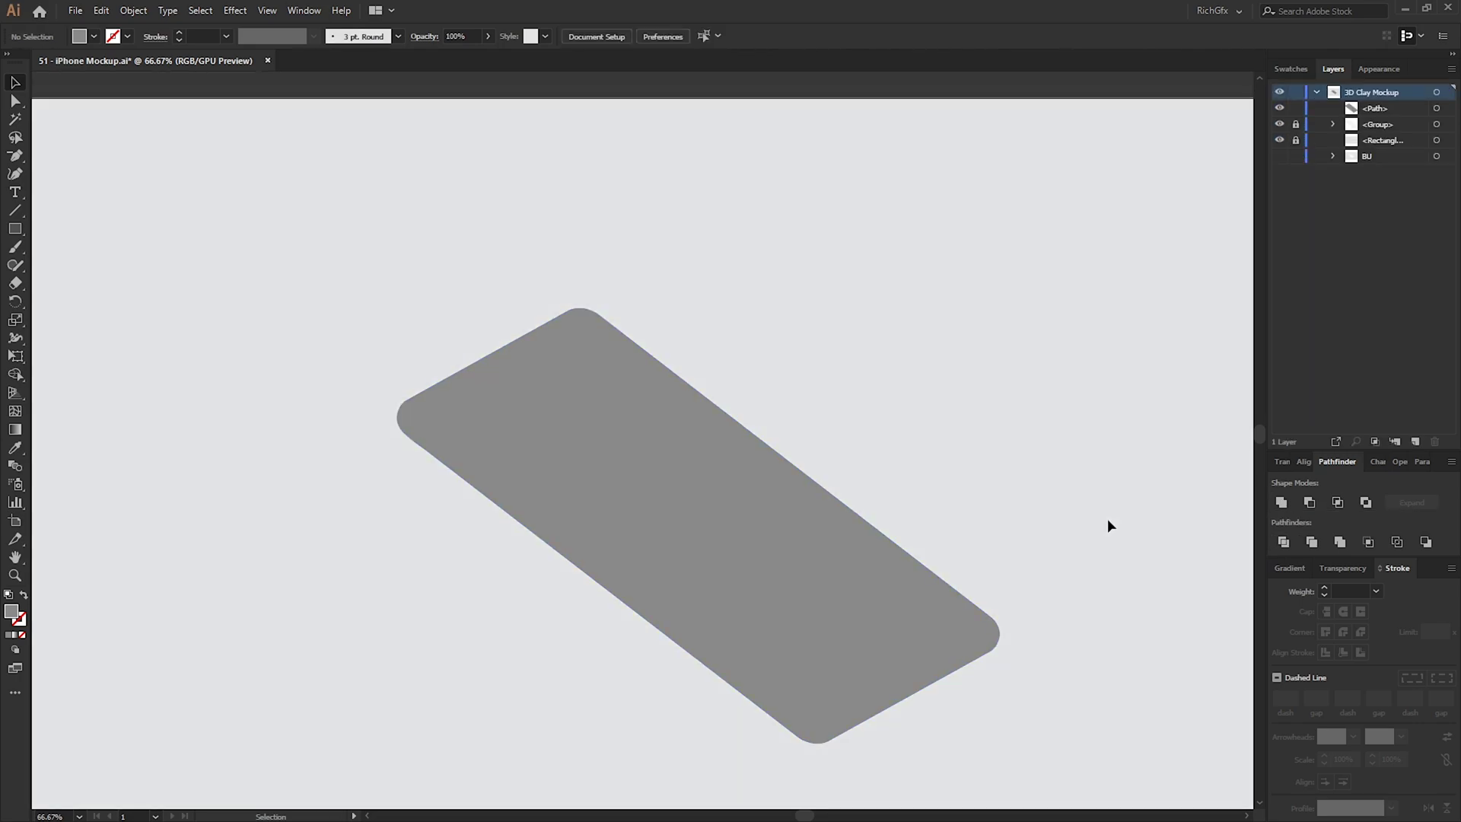
Step: Inspect the phone's bottom corner in Outline view, then return to Preview
key("ctrl+y")
scroll(350, 395, "up", 5)
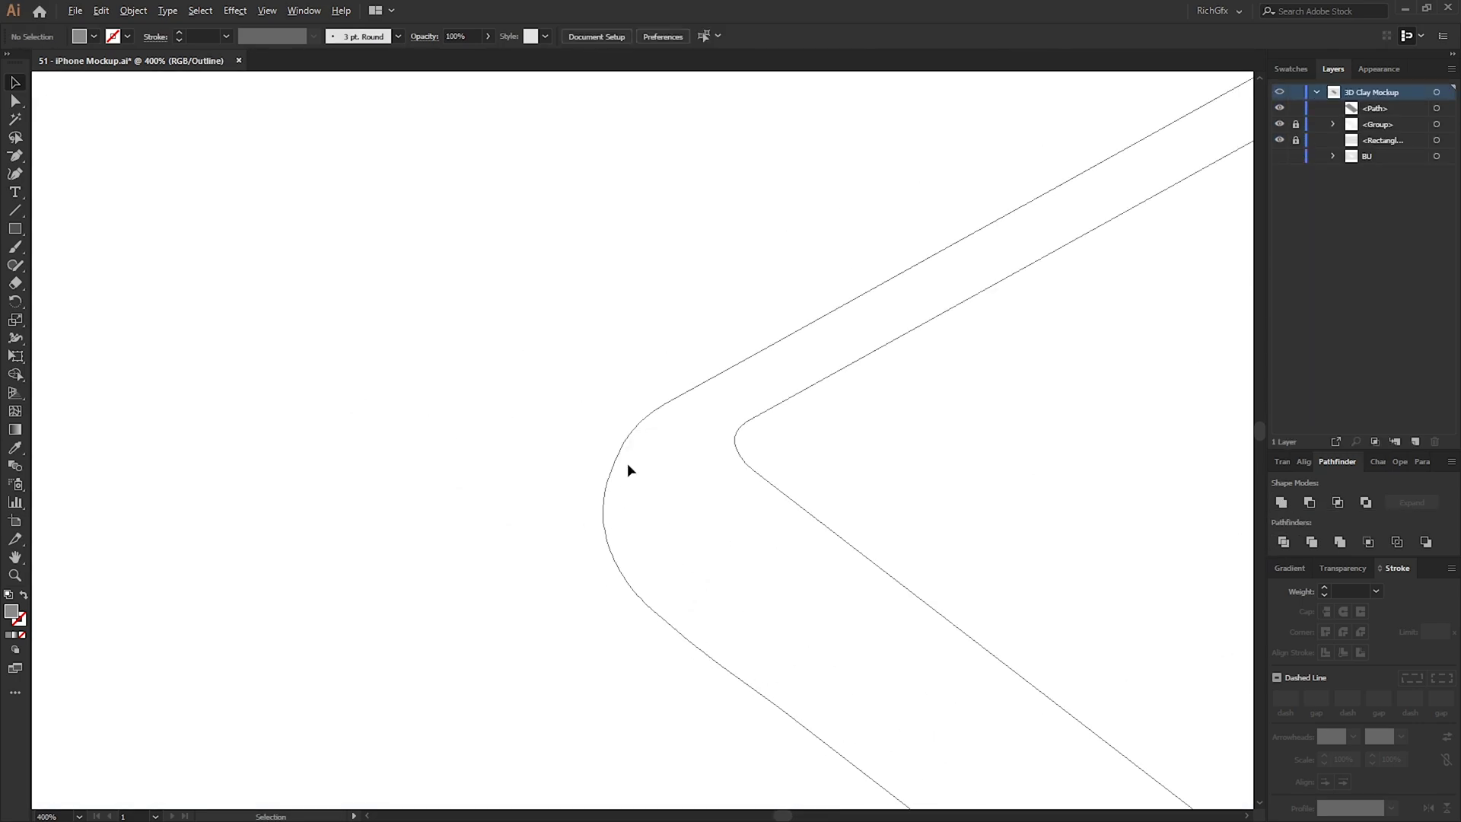
left_click_drag(664, 542, 251, 122)
left_click_drag(1195, 597, 532, 101)
left_click_drag(548, 274, 509, 228)
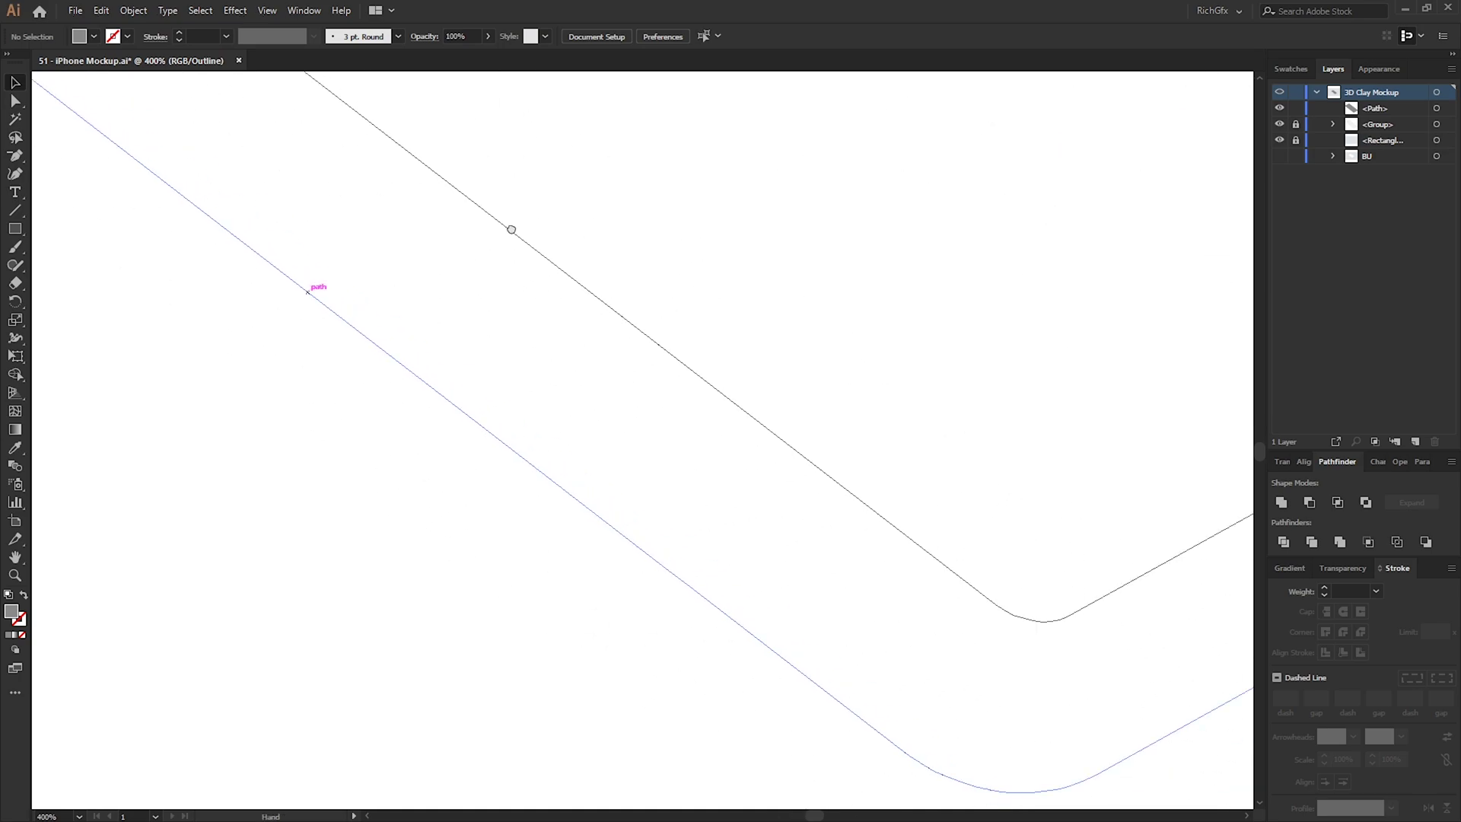
left_click_drag(924, 507, 867, 525)
key("ctrl+y")
Step: Fit the phone to the window and paste the cut screen face back in place
key("ctrl+0")
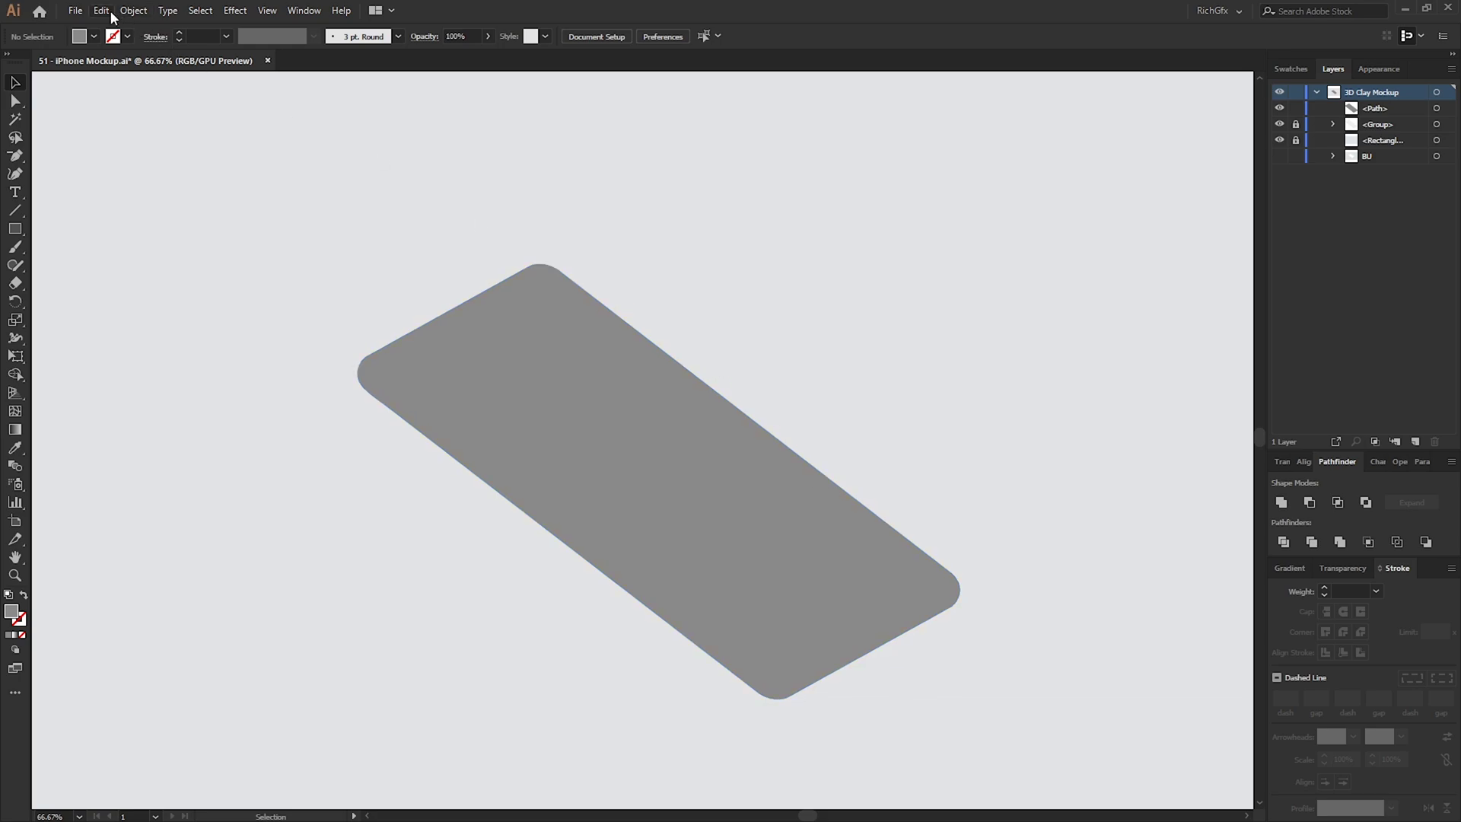
left_click(101, 11)
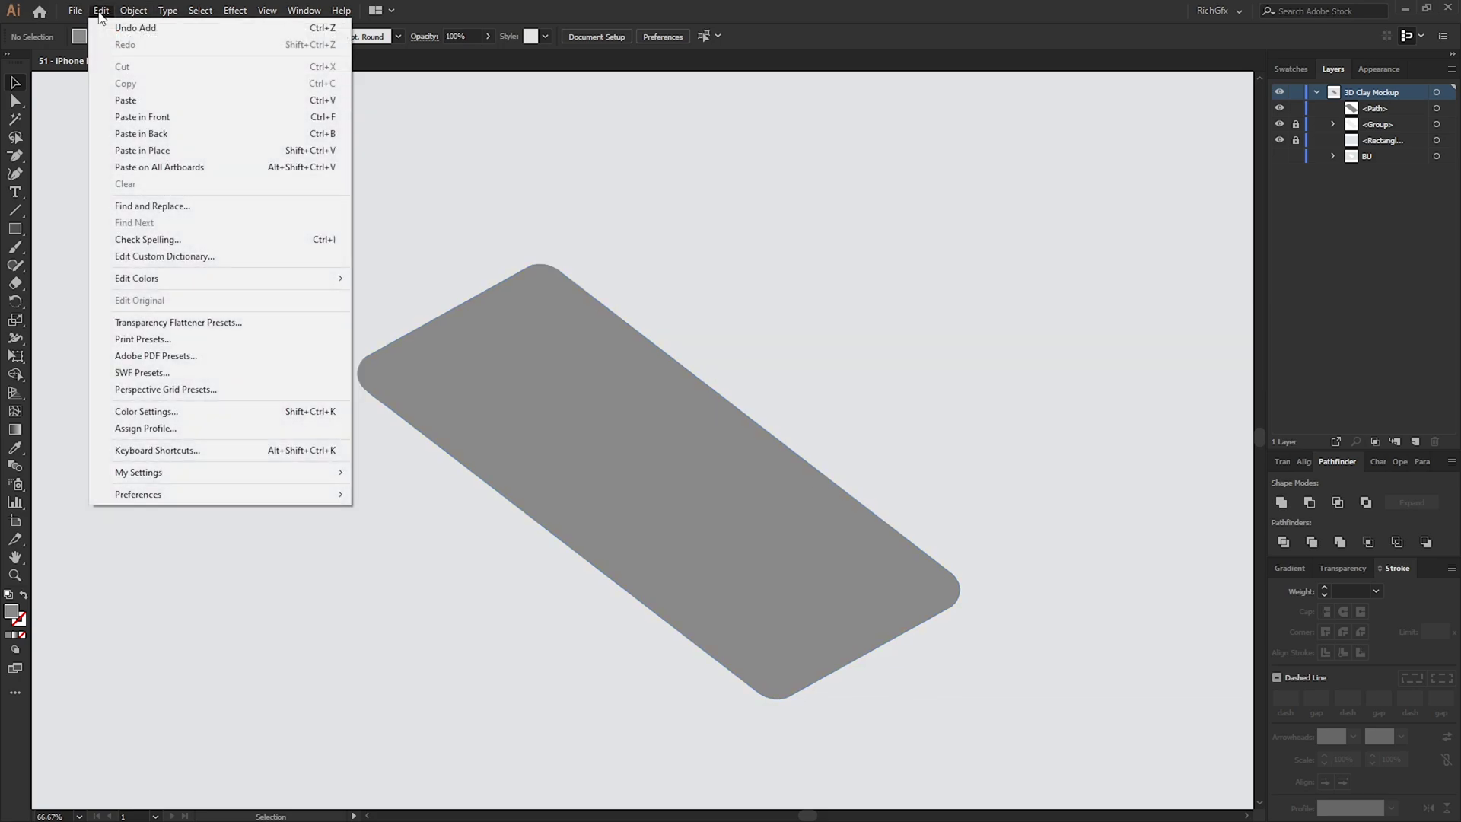
left_click(181, 150)
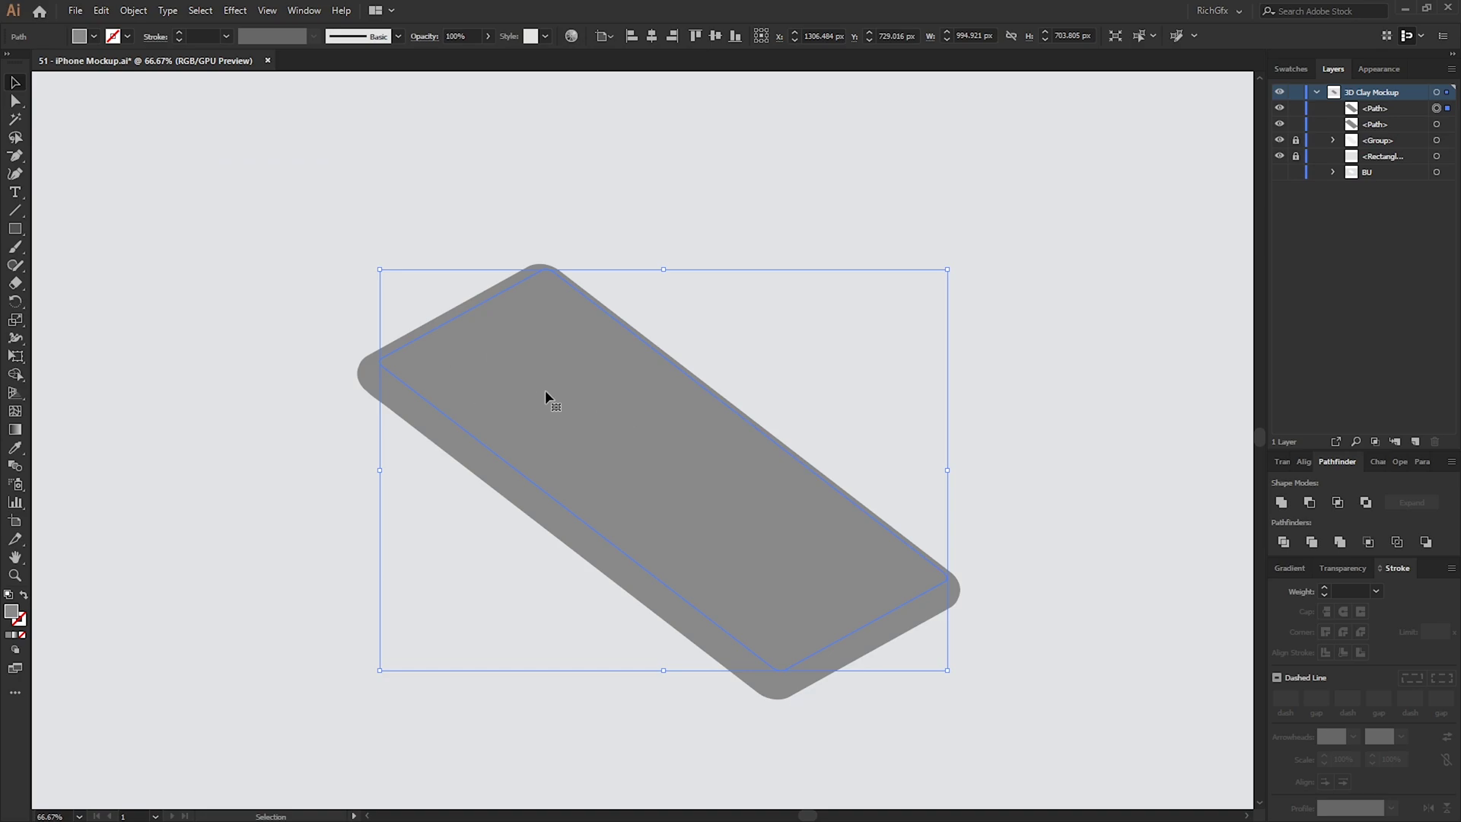
Step: Subtract the screen area from the grey phone body with the Shape Builder tool
left_click(659, 598, "shift")
key("shift+m")
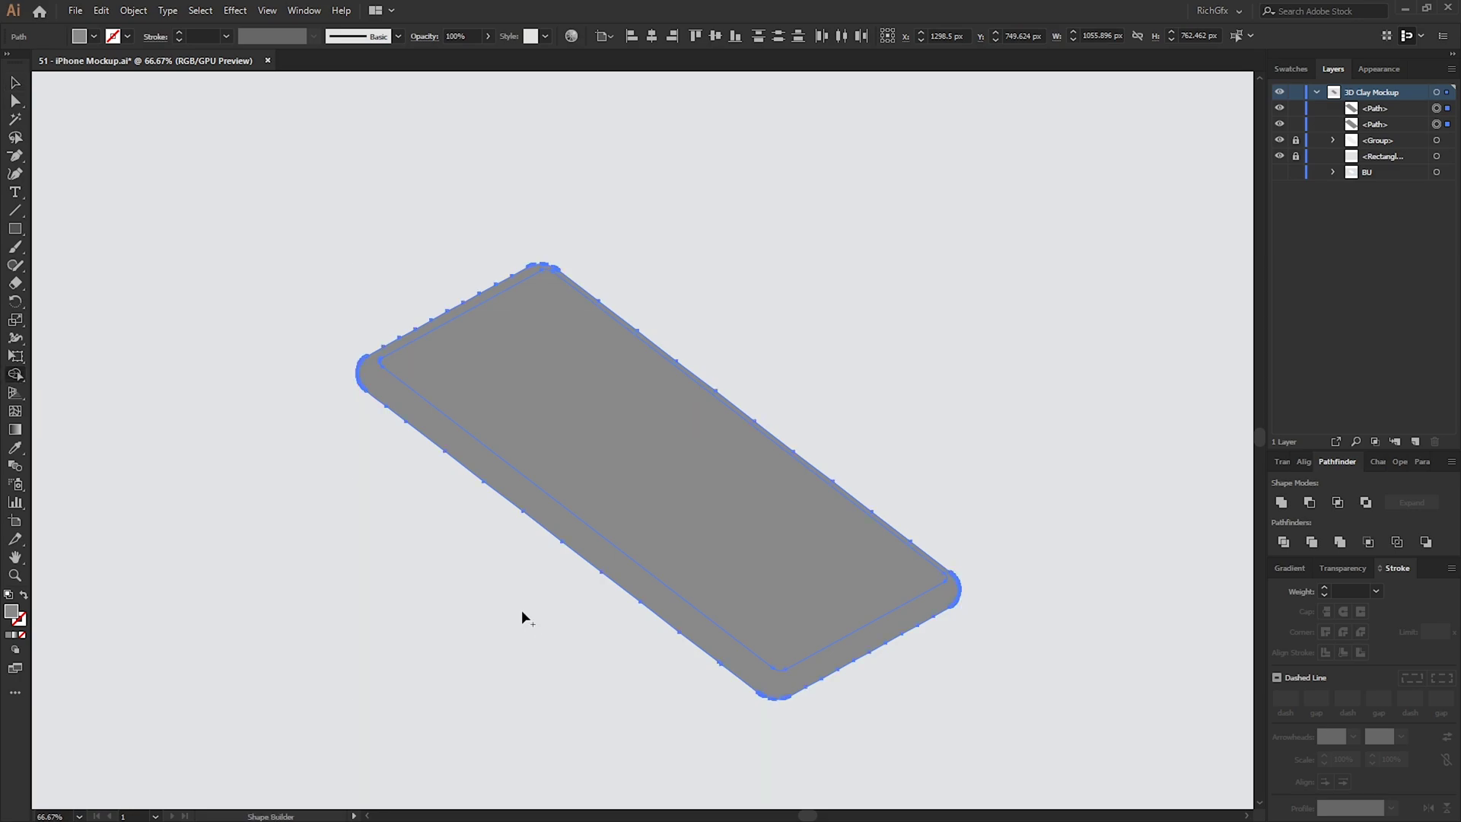
left_click(603, 413, "alt")
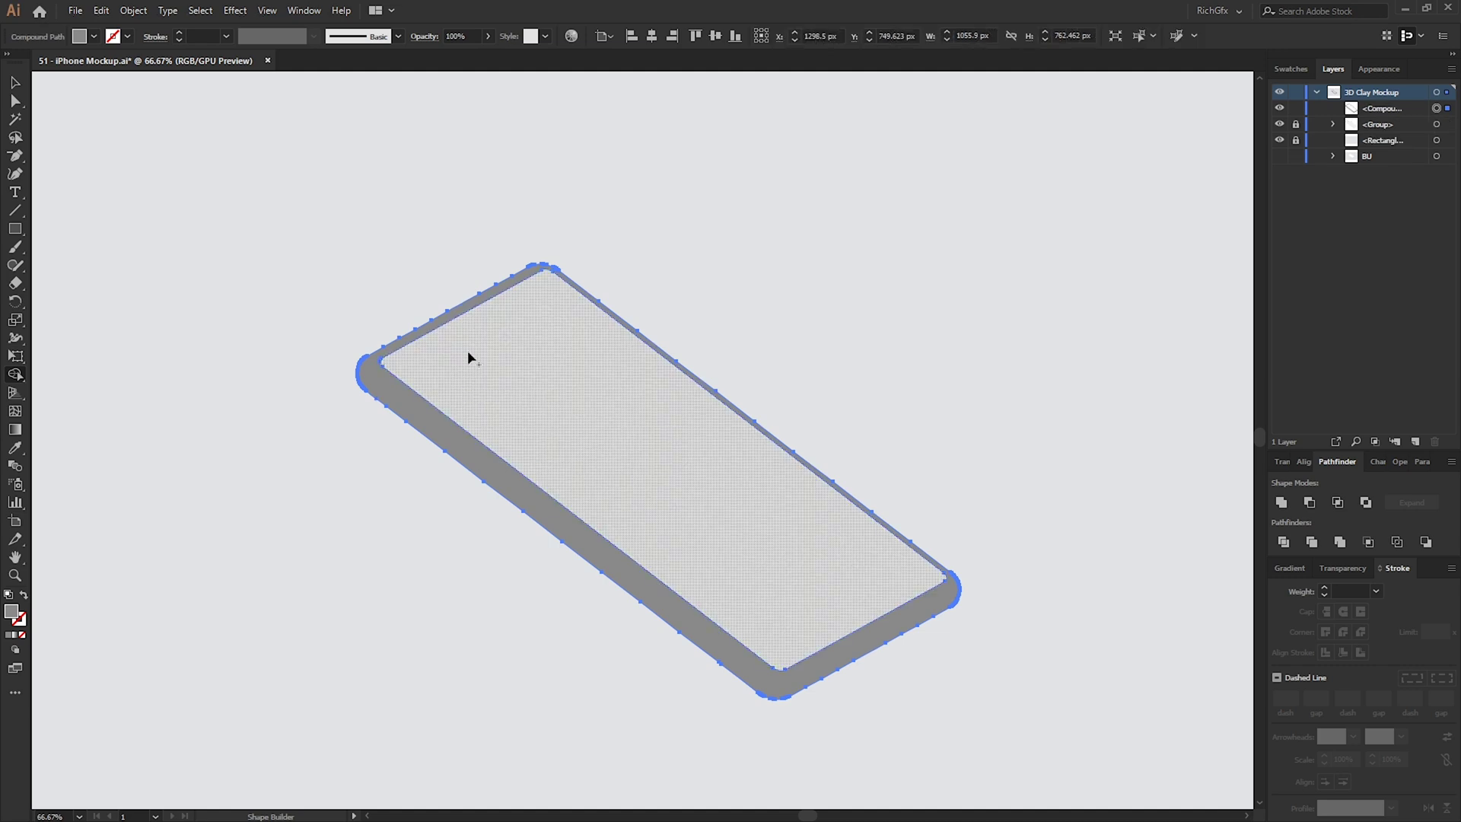
left_click(15, 82)
left_click(437, 546)
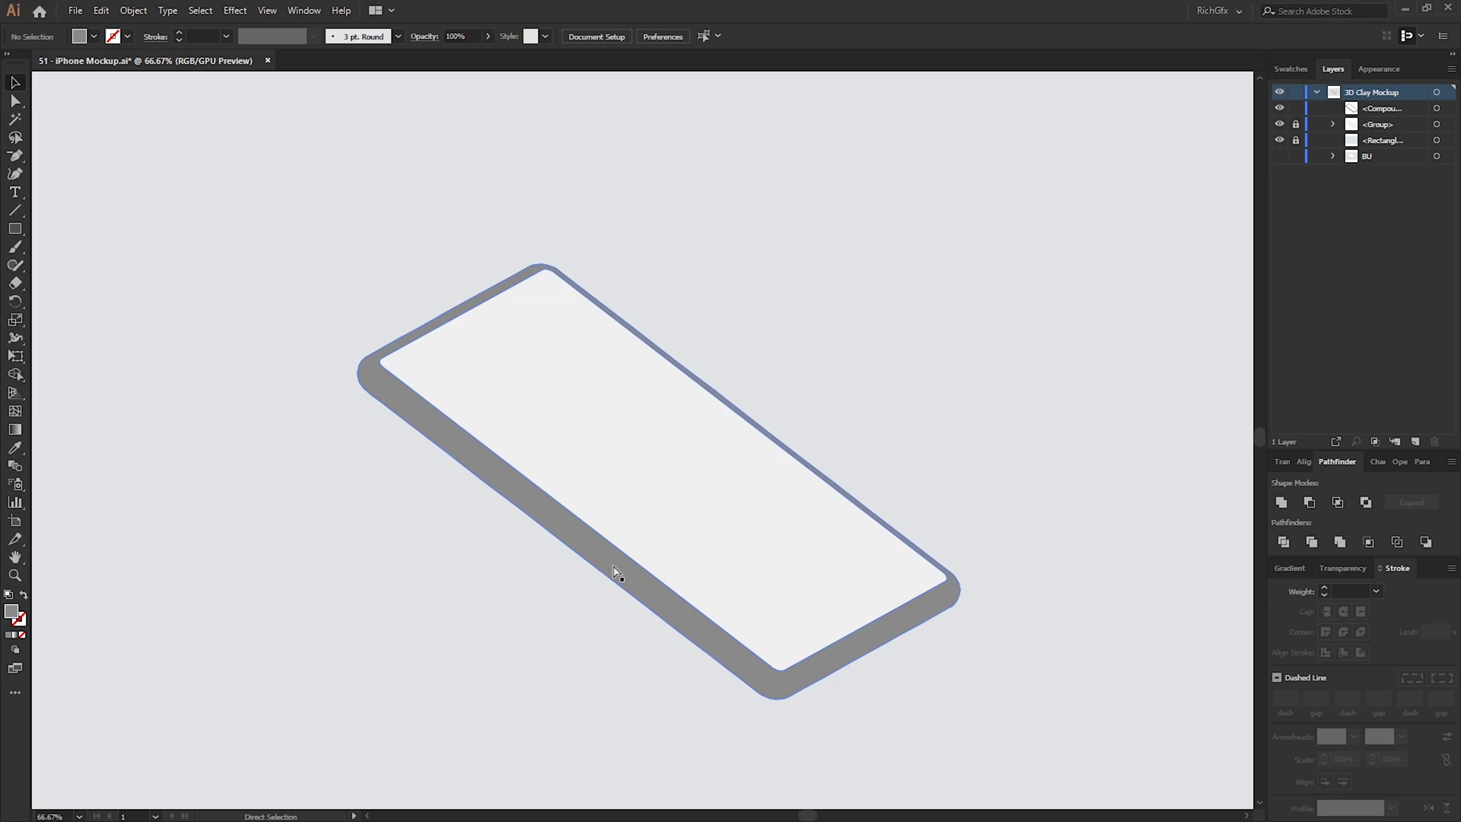
Step: Check the cut-out in Outline view, then return to Preview
key("ctrl+y")
scroll(799, 691, "up", 3)
scroll(745, 697, "down", 4)
key("ctrl+y")
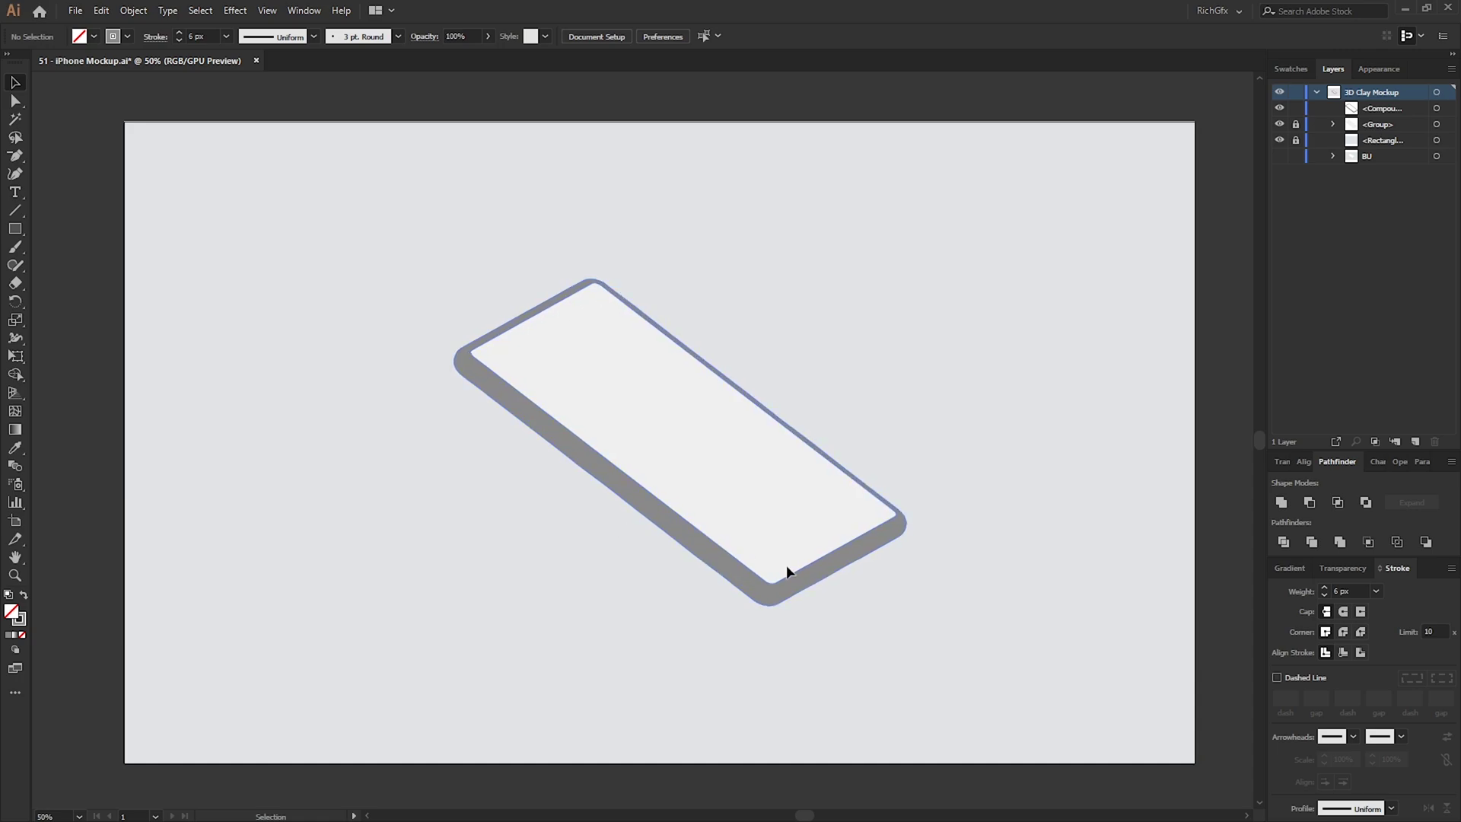
Step: Duplicate the phone frame to the left and give the copy a 6 px stroke and no fill
left_click_drag(564, 505, 760, 496)
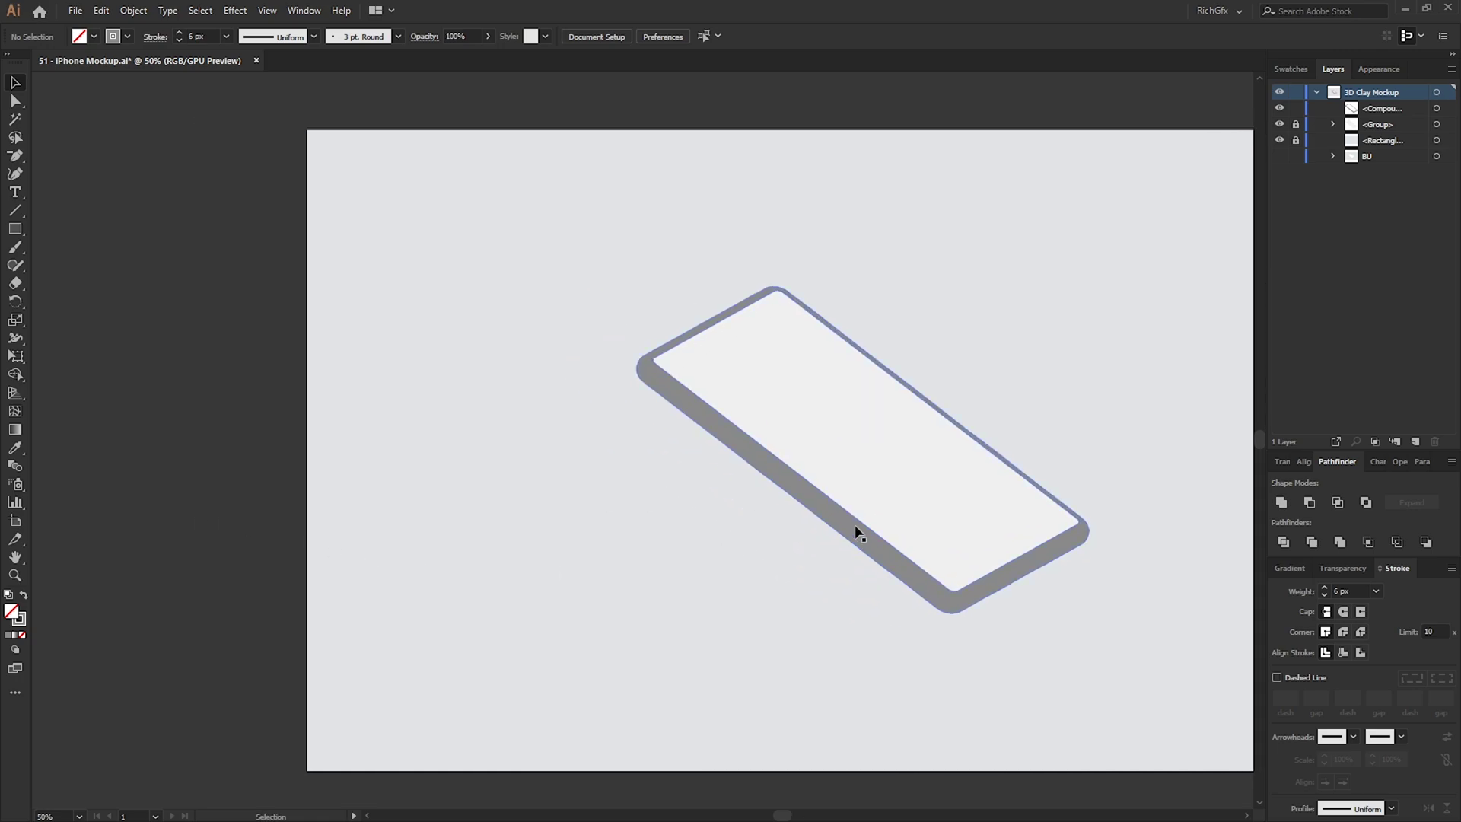
left_click_drag(855, 528, 484, 558)
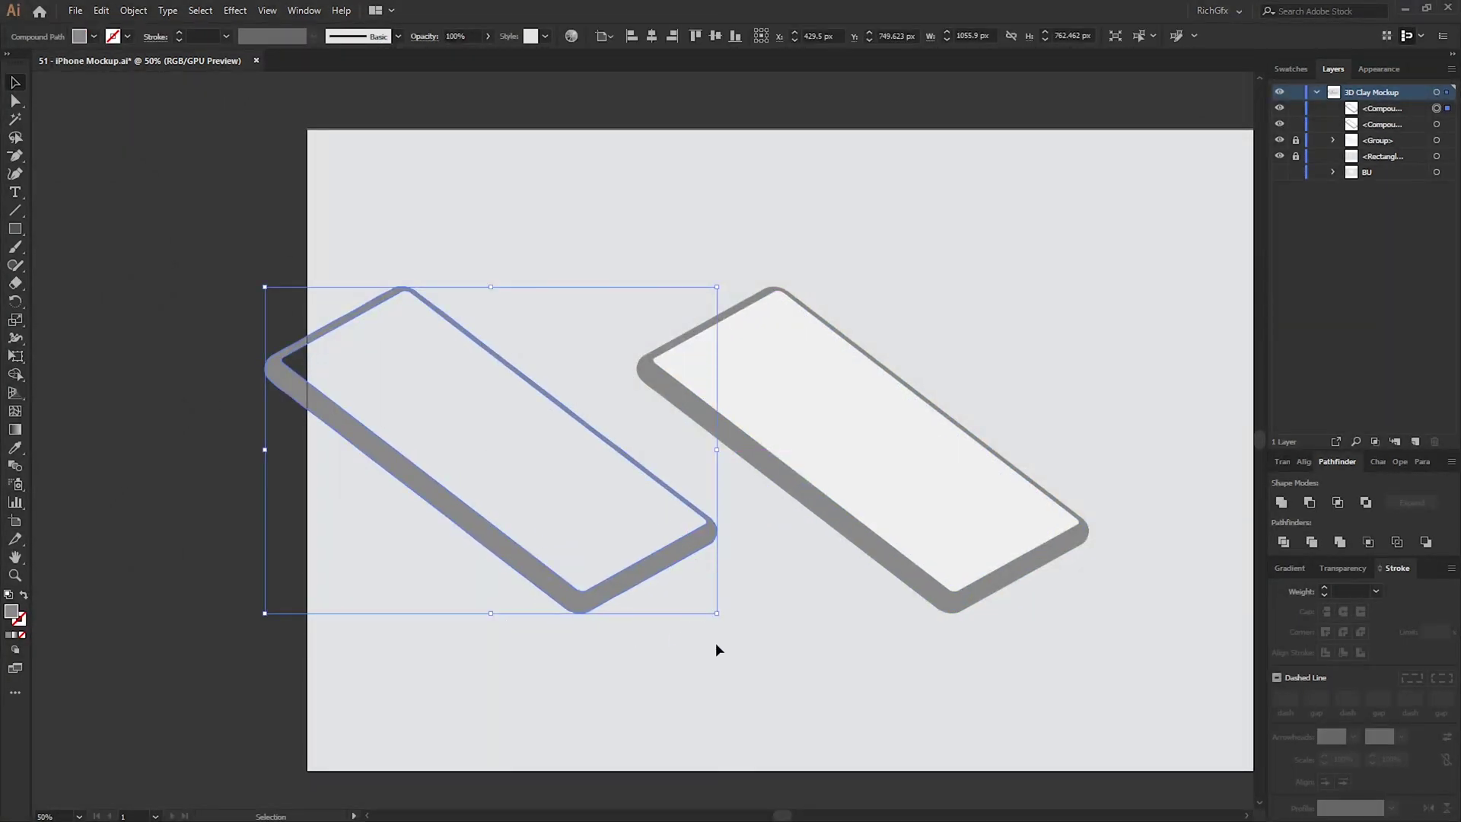
left_click(623, 601)
left_click(586, 600)
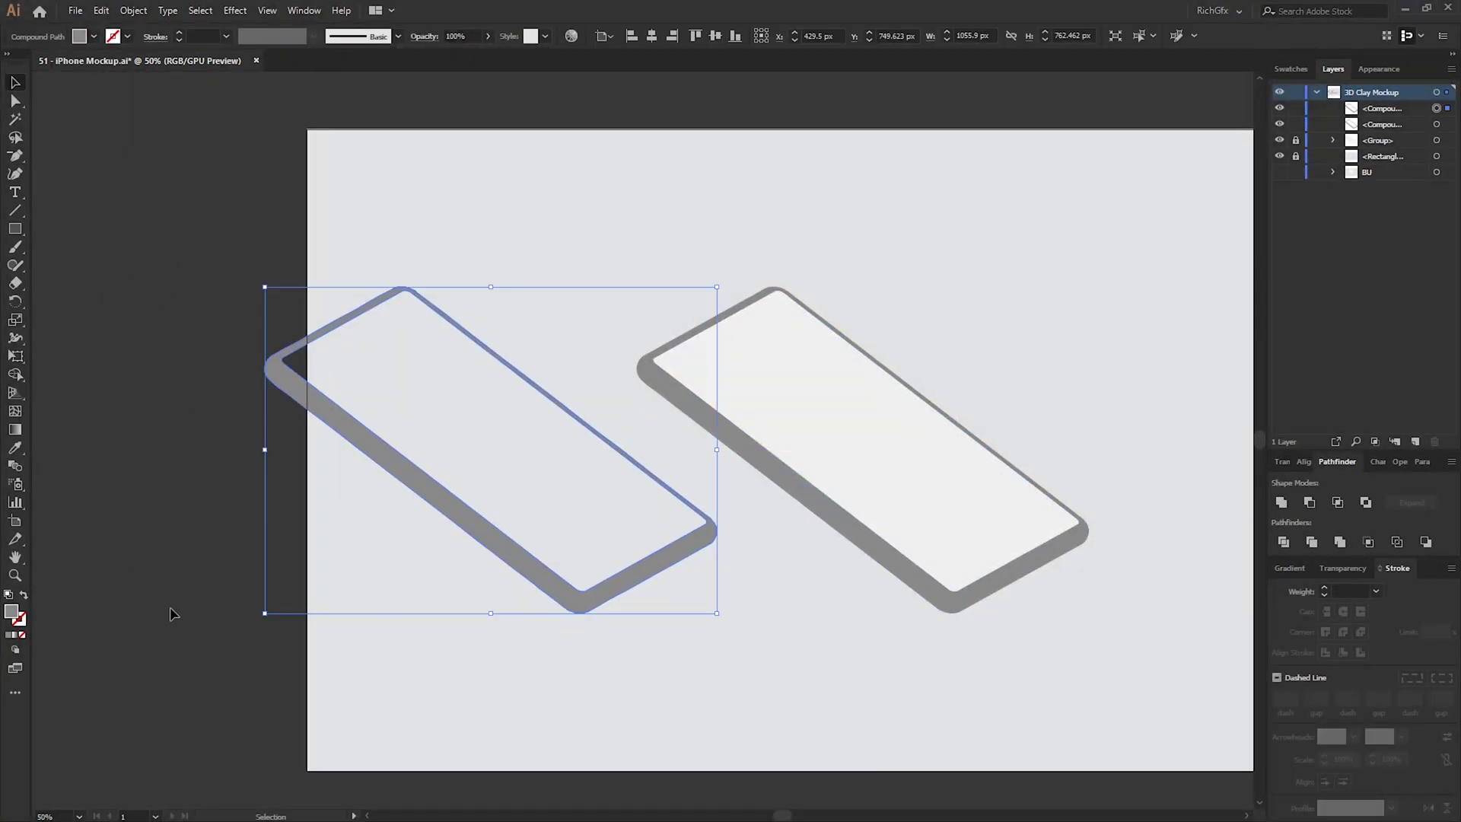
left_click(25, 598)
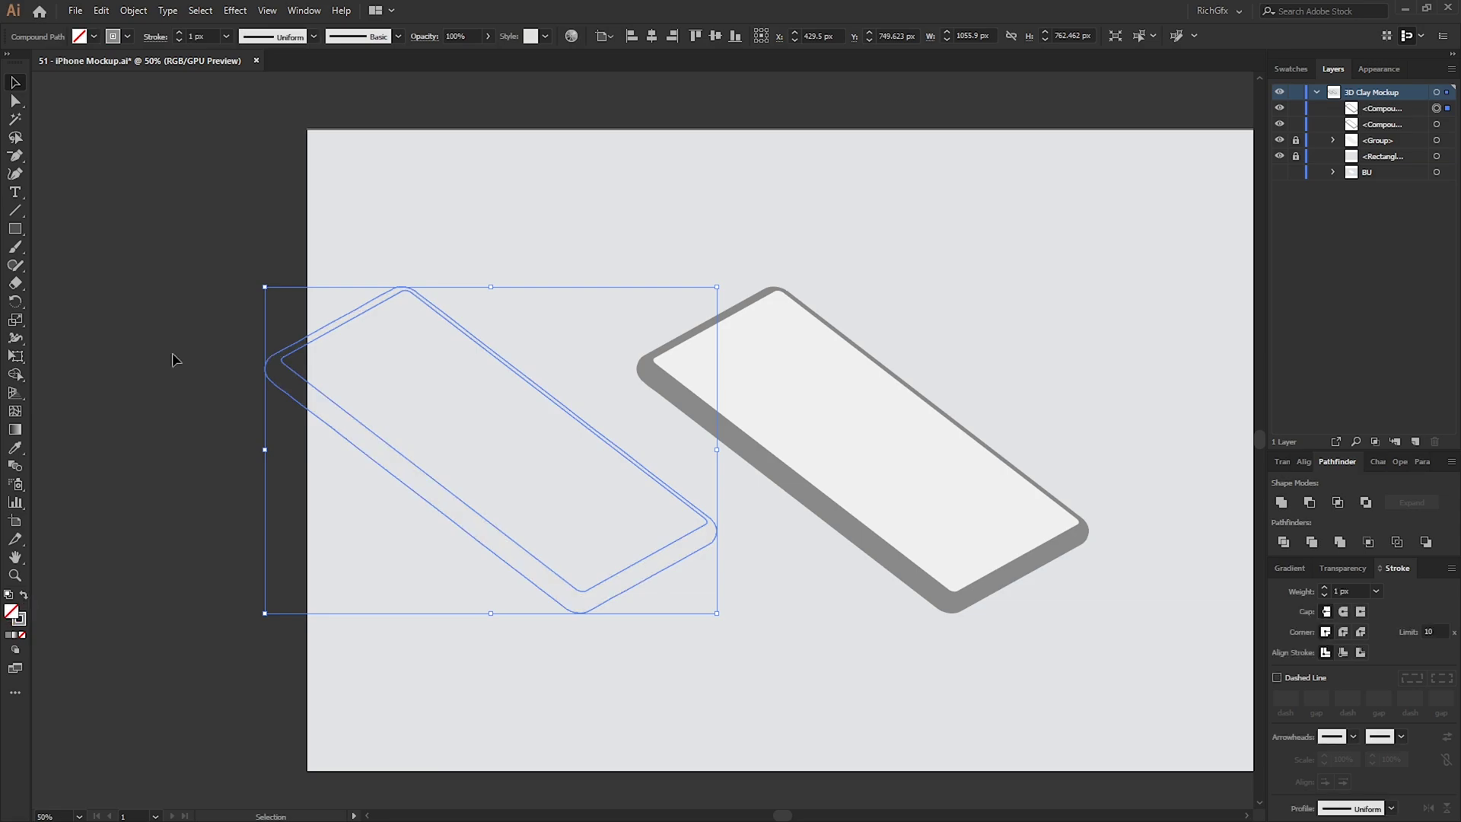
type("6")
key("Return")
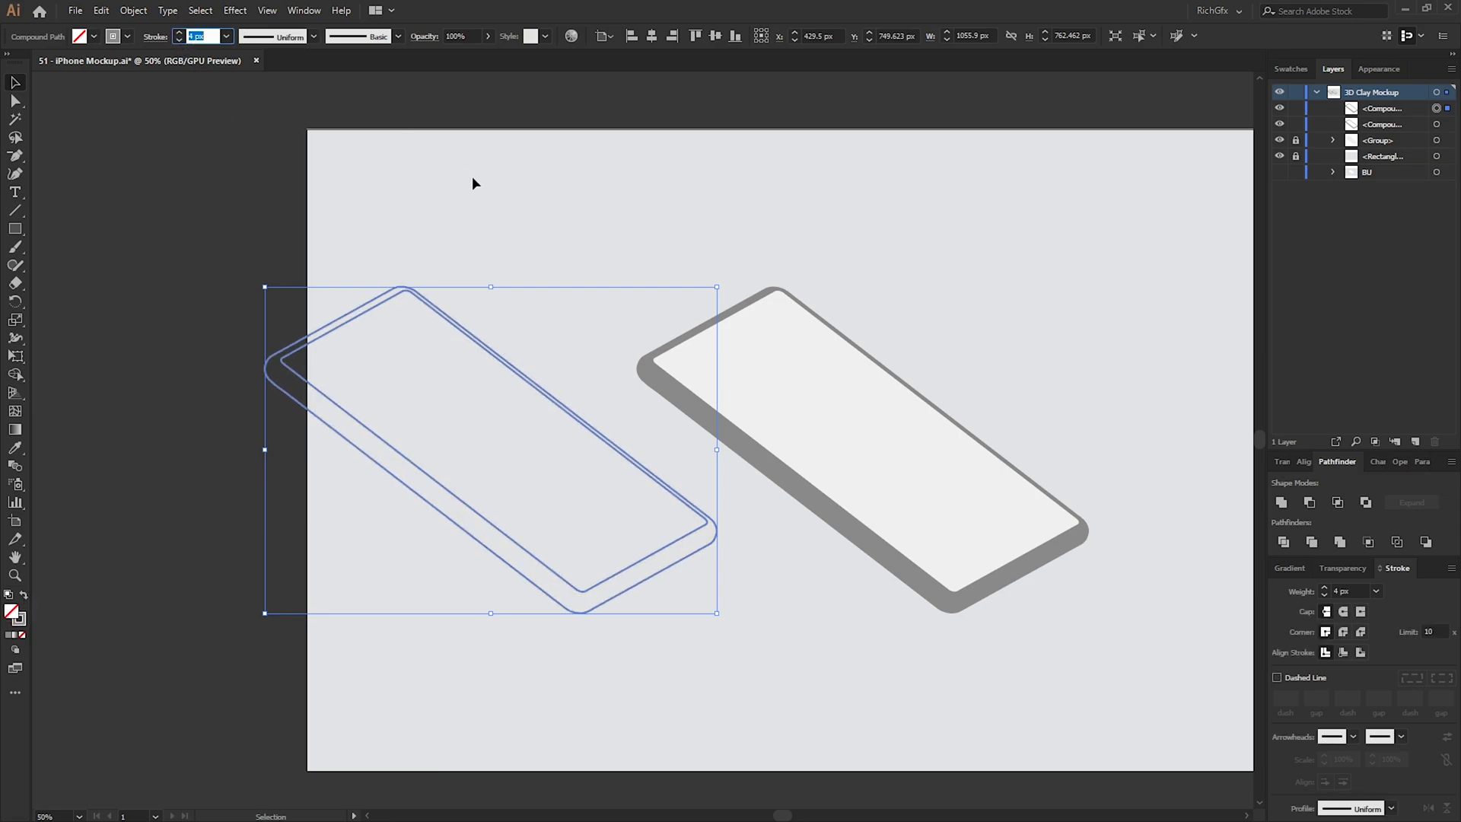
Step: Separate the inner screen outline into its own path by cutting it in isolation mode and pasting in place
left_click(476, 485)
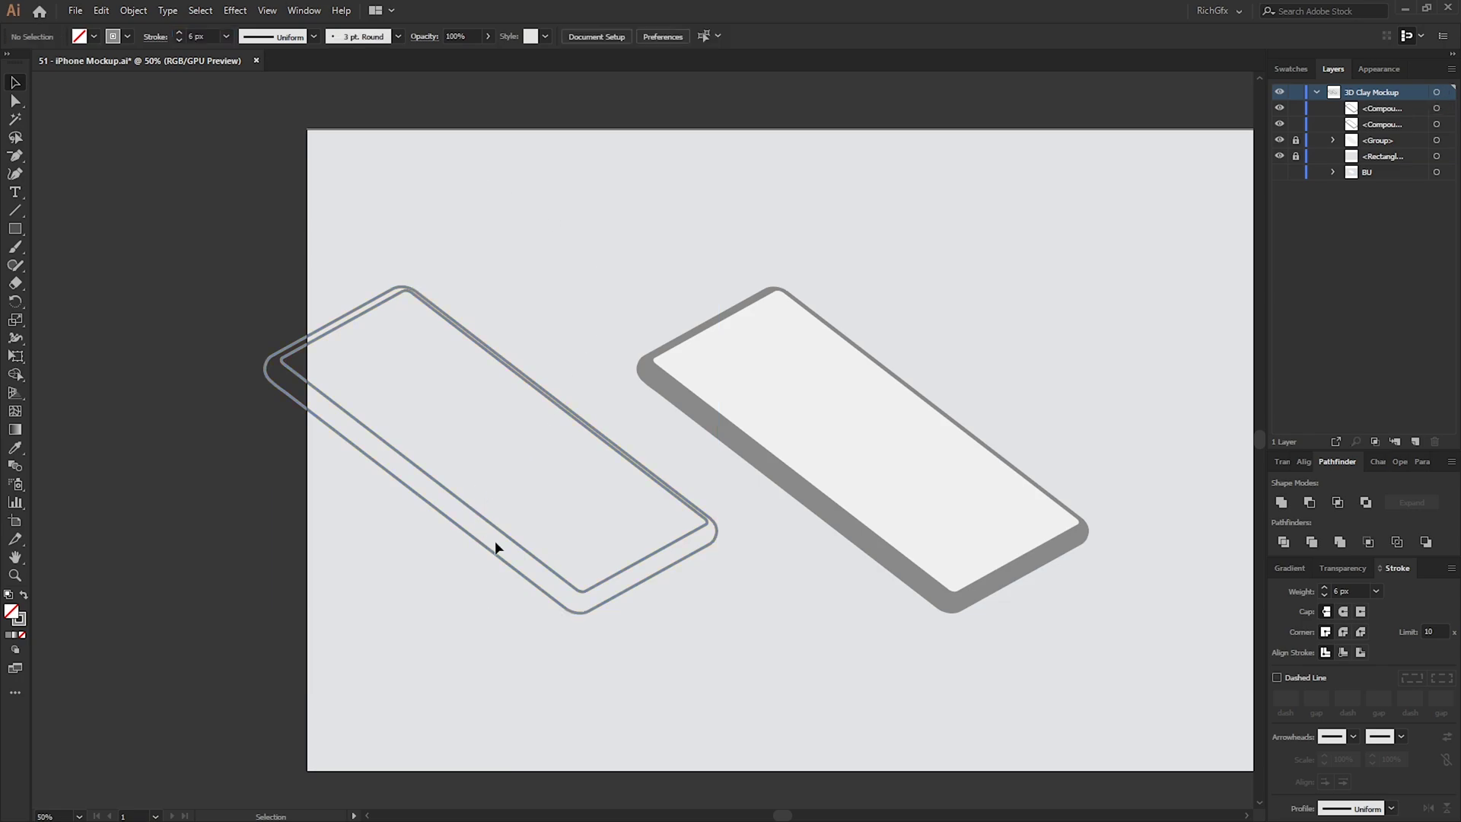
double_click(535, 558)
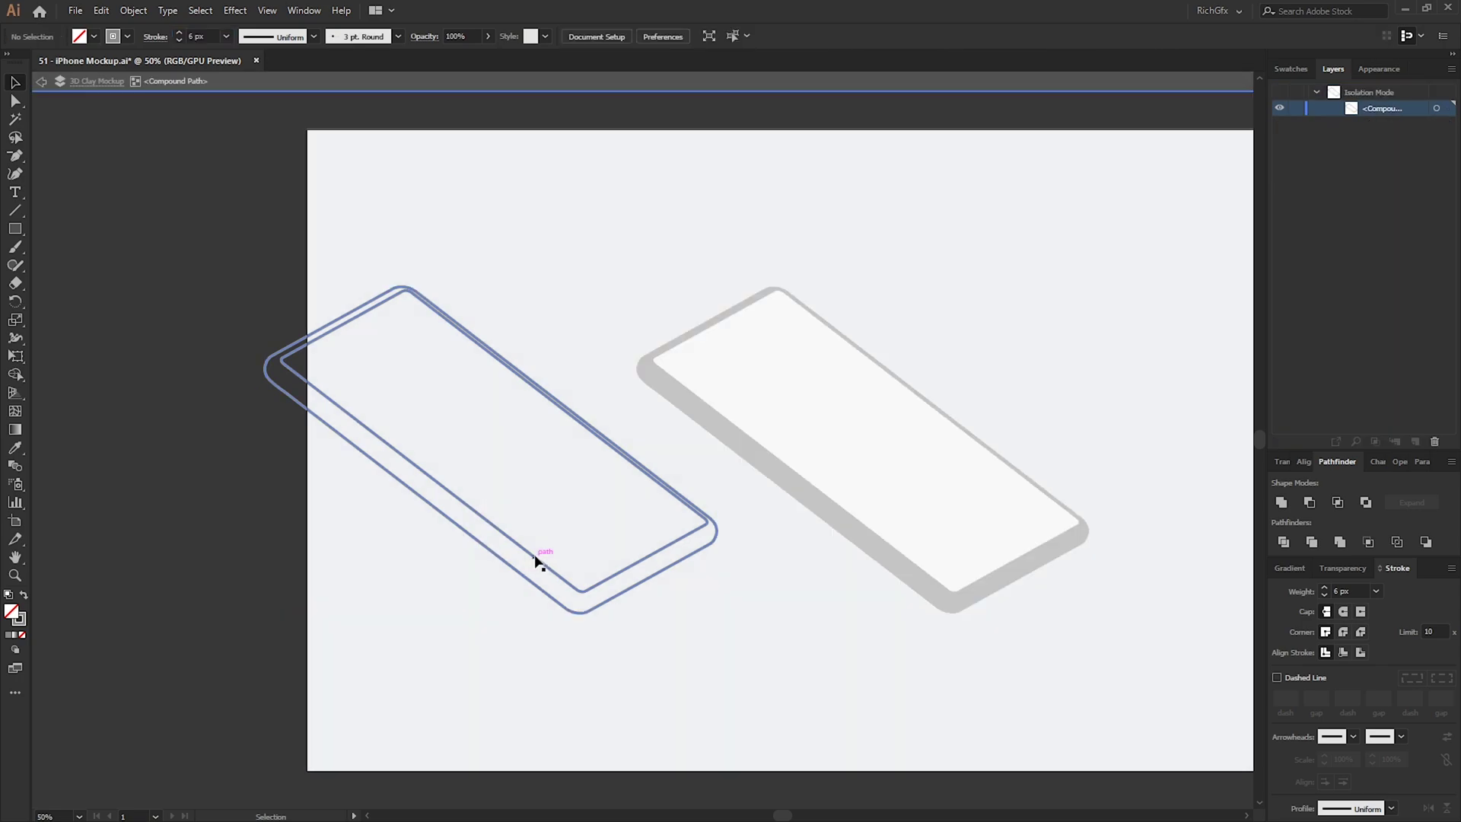
left_click(434, 478)
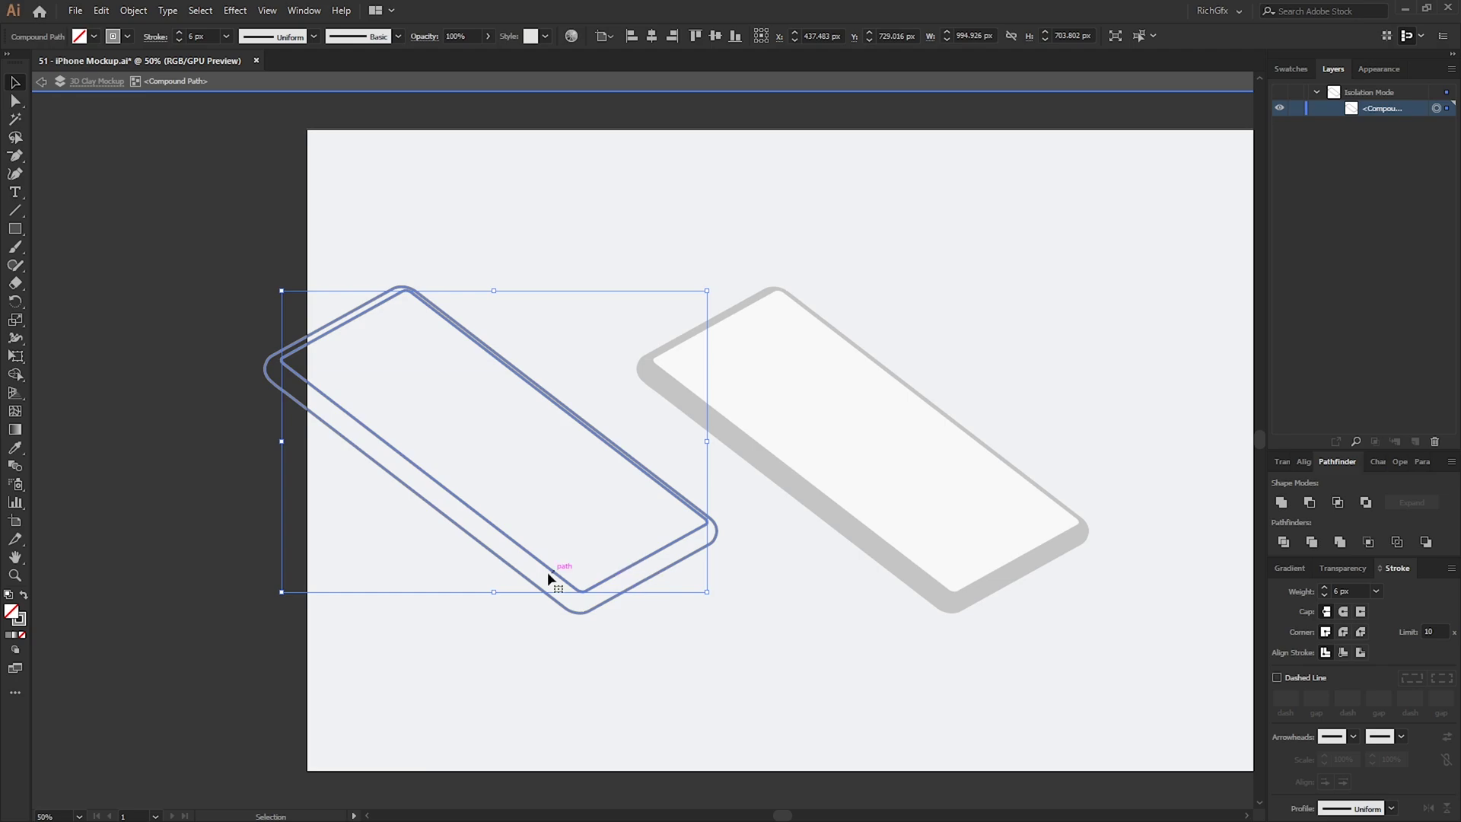
left_click(102, 11)
left_click(154, 63)
double_click(471, 223)
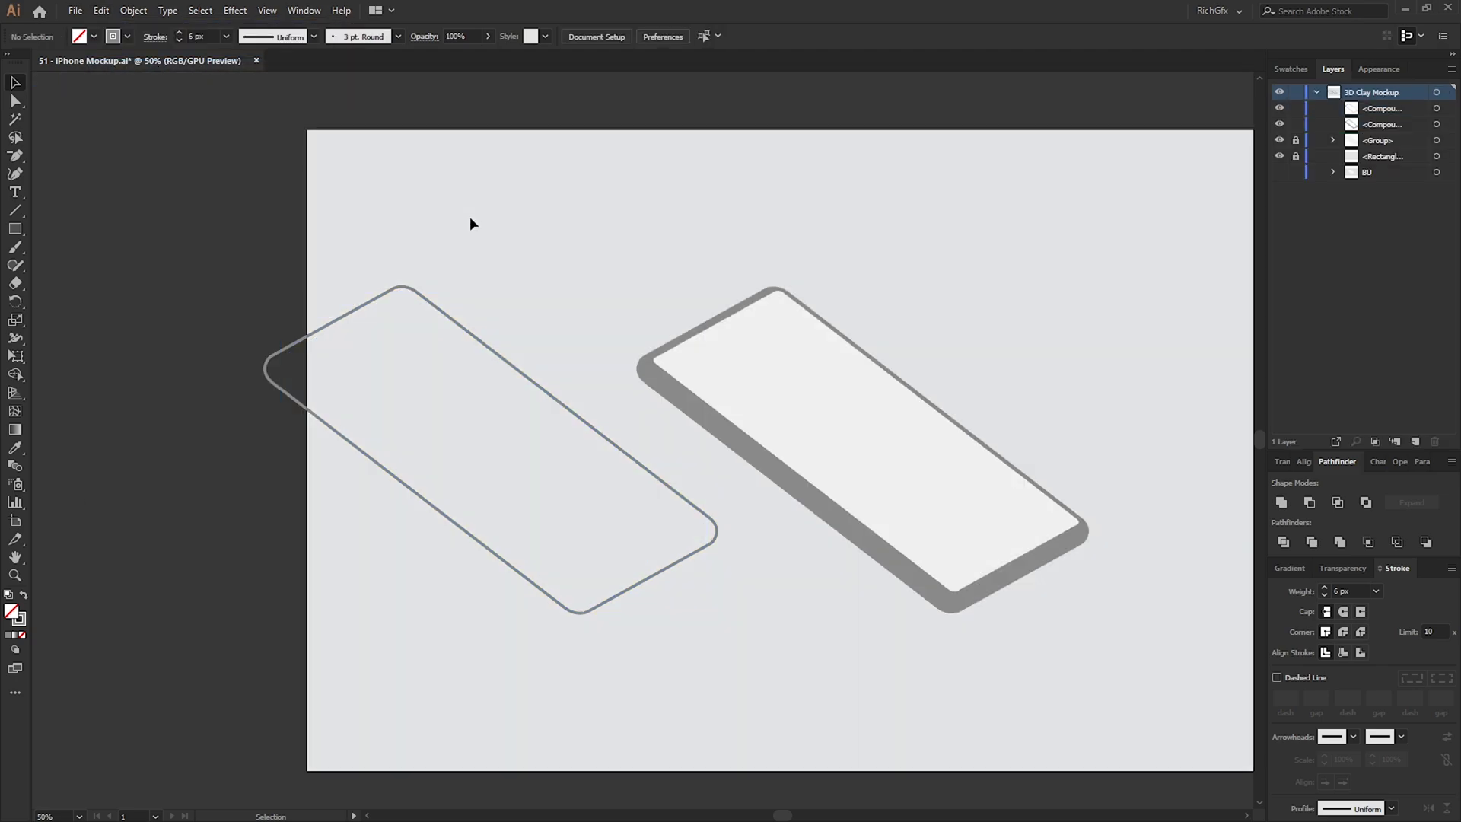
left_click(102, 11)
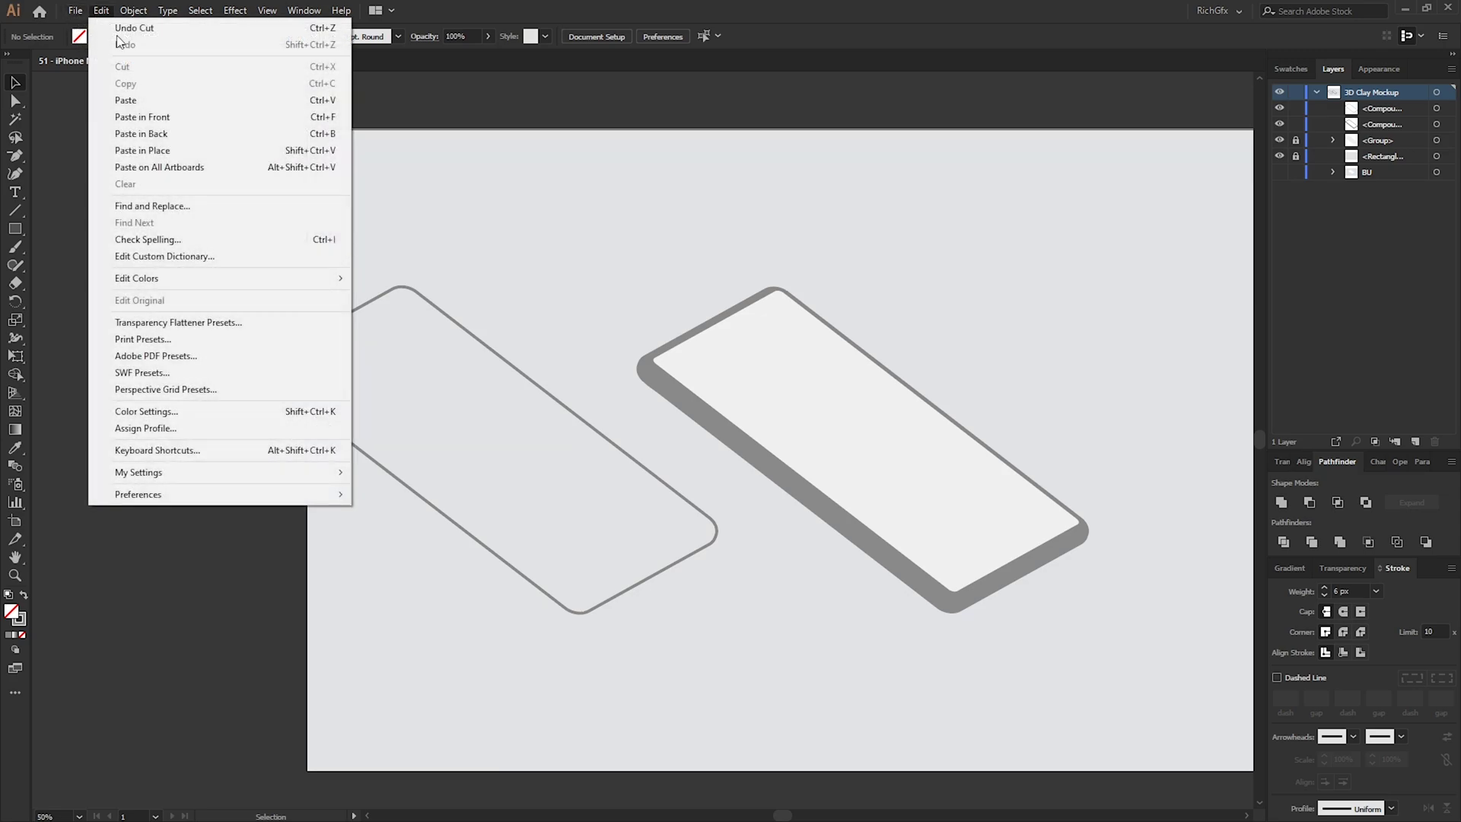
left_click(171, 150)
Step: Verify the inner and outer outlines now select as separate paths
left_click(642, 673)
left_click(631, 588)
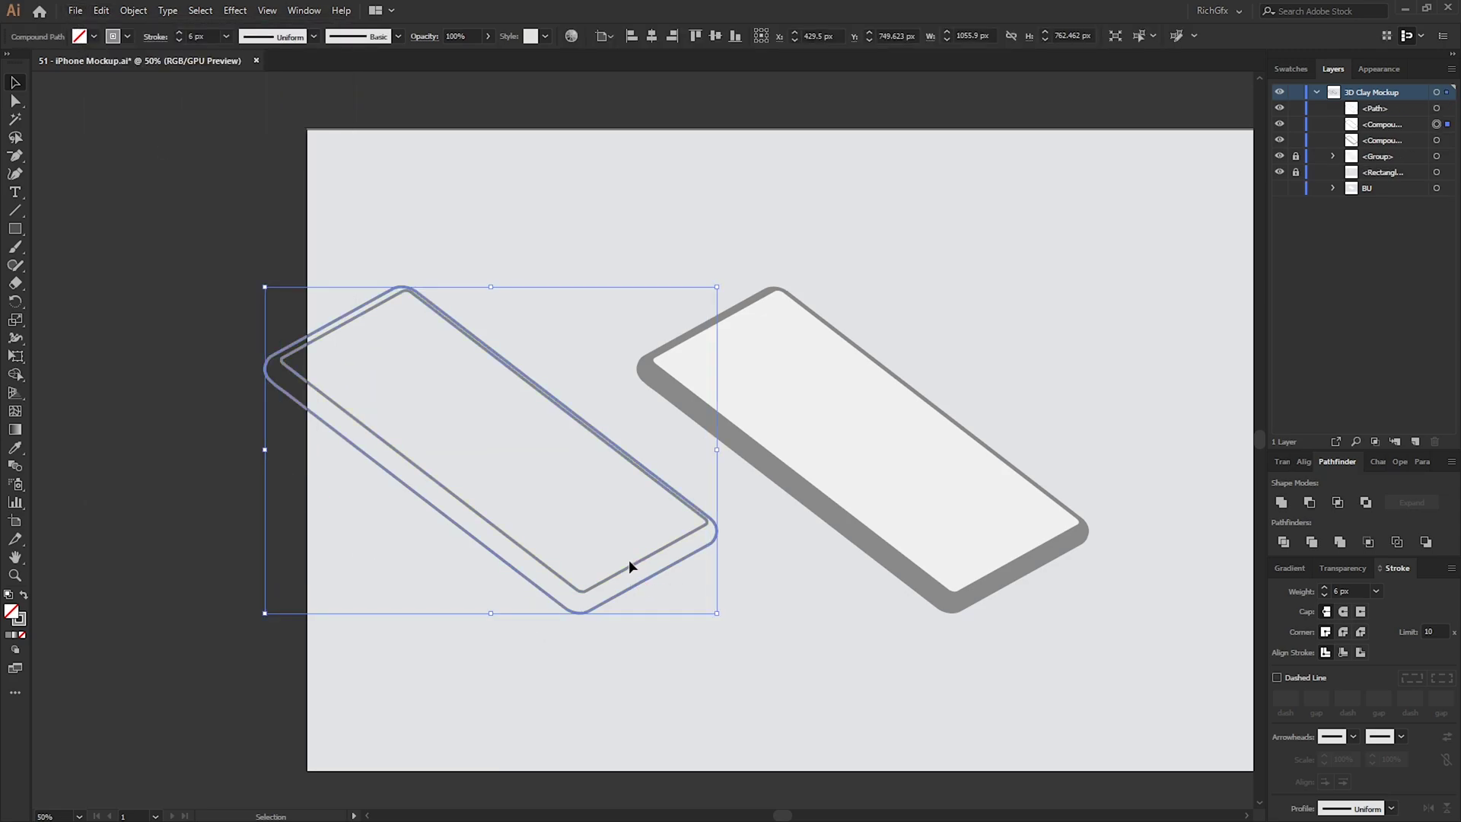
left_click(641, 567)
left_click(645, 582)
left_click(639, 565)
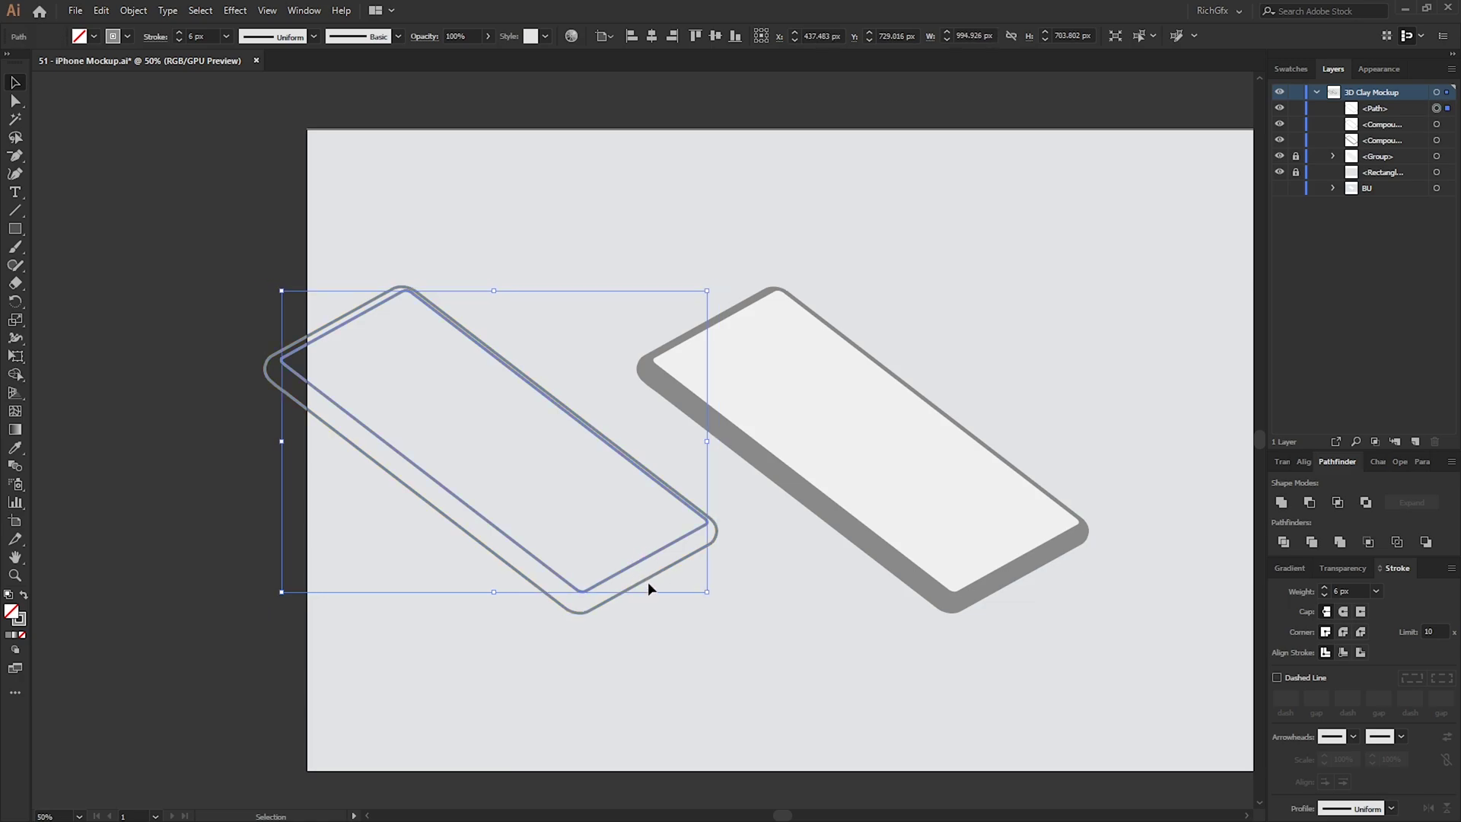
left_click(643, 573)
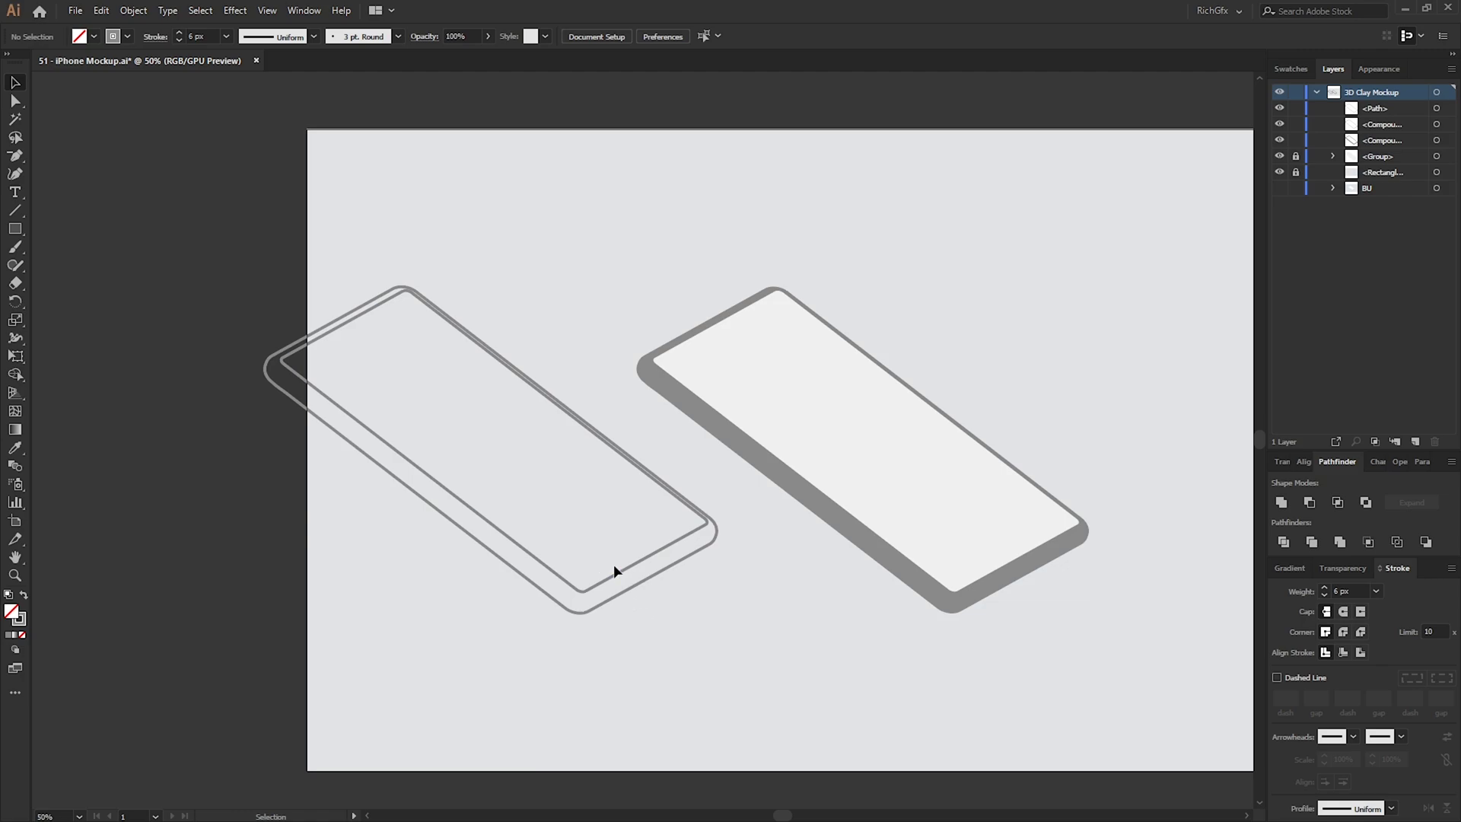
key("F6")
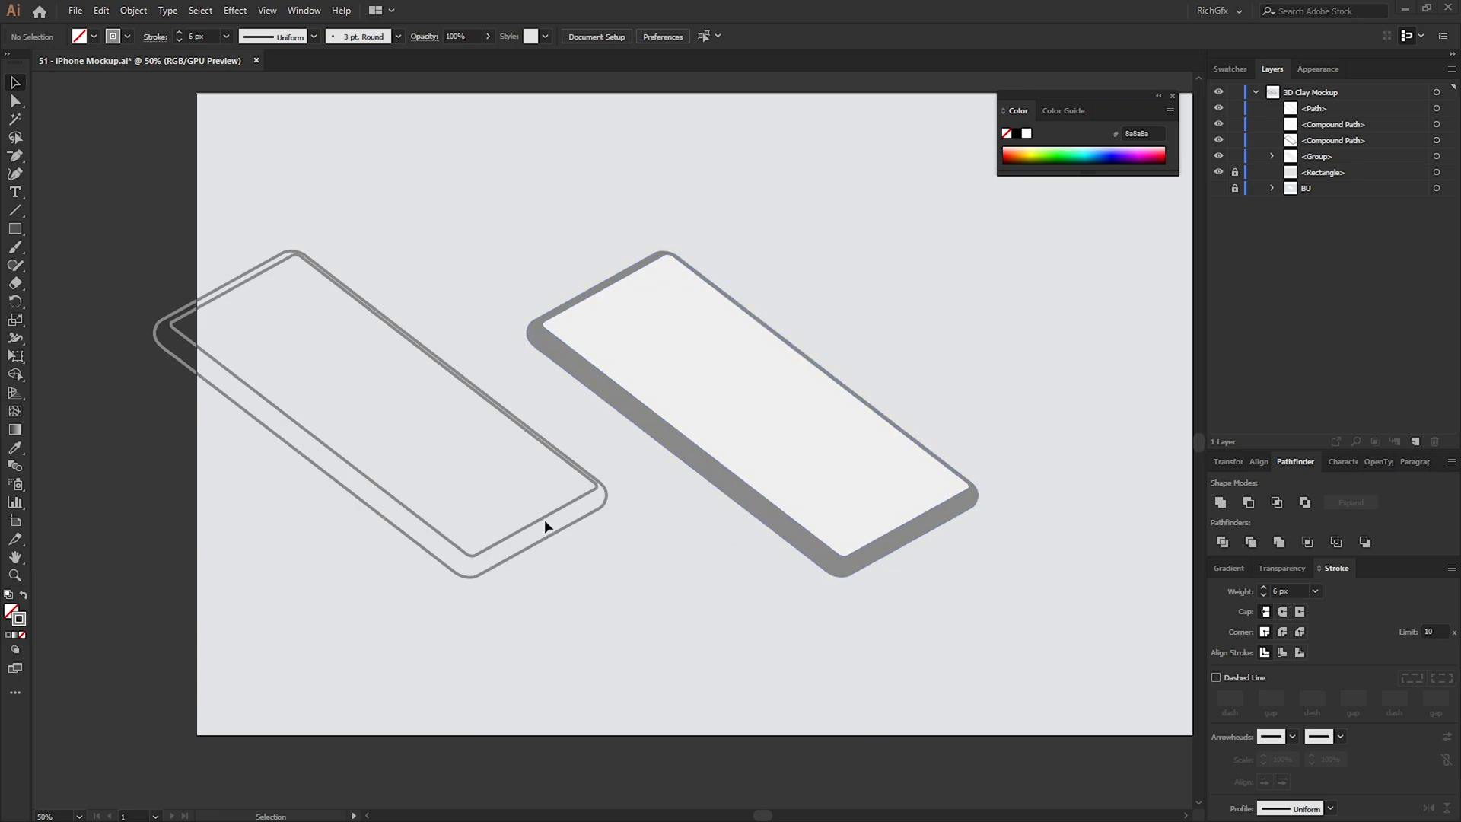
Step: Make the inner screen outline's stroke white
left_click(518, 528)
left_click(112, 36)
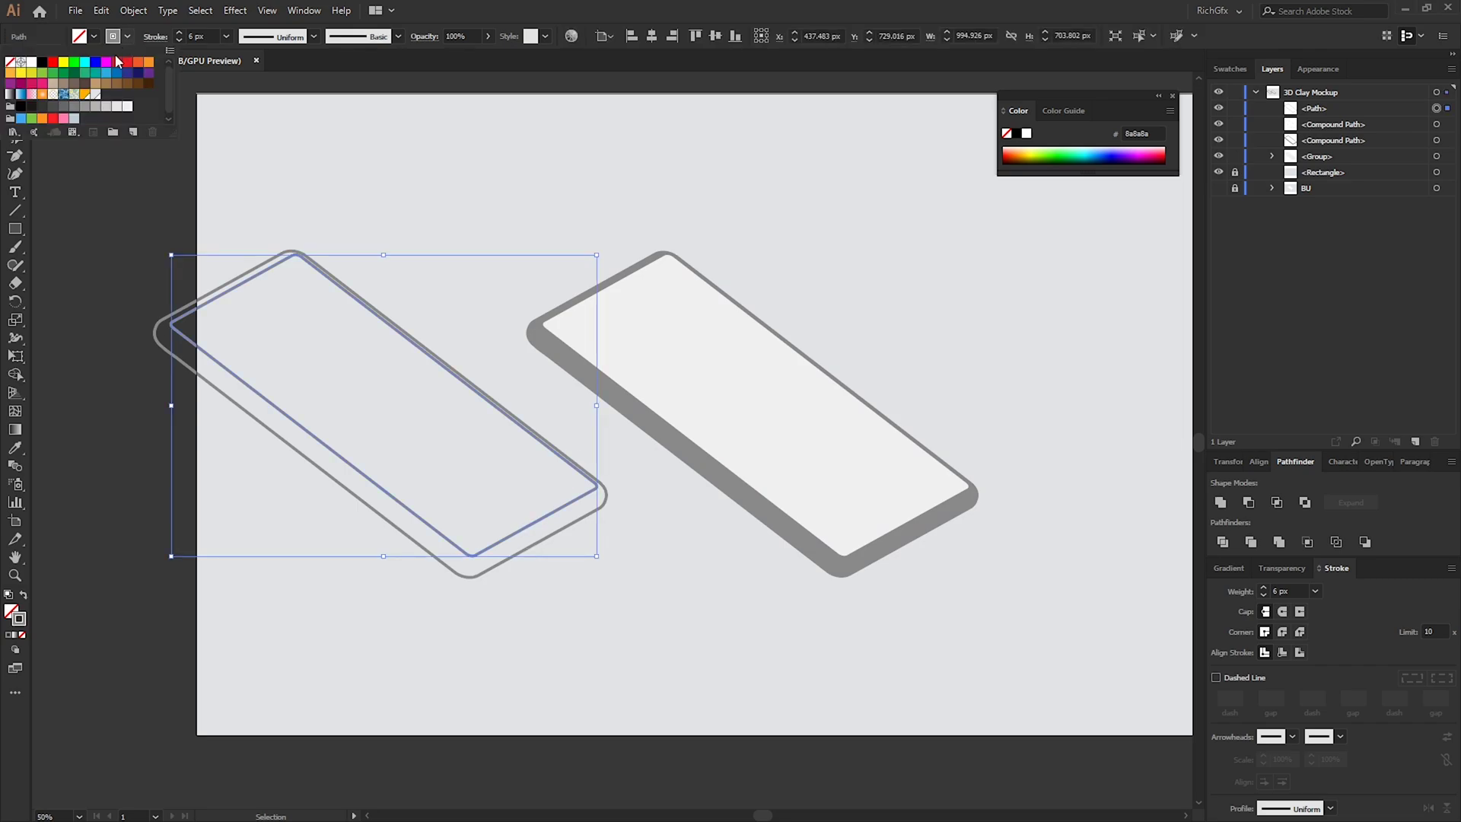
left_click(31, 61)
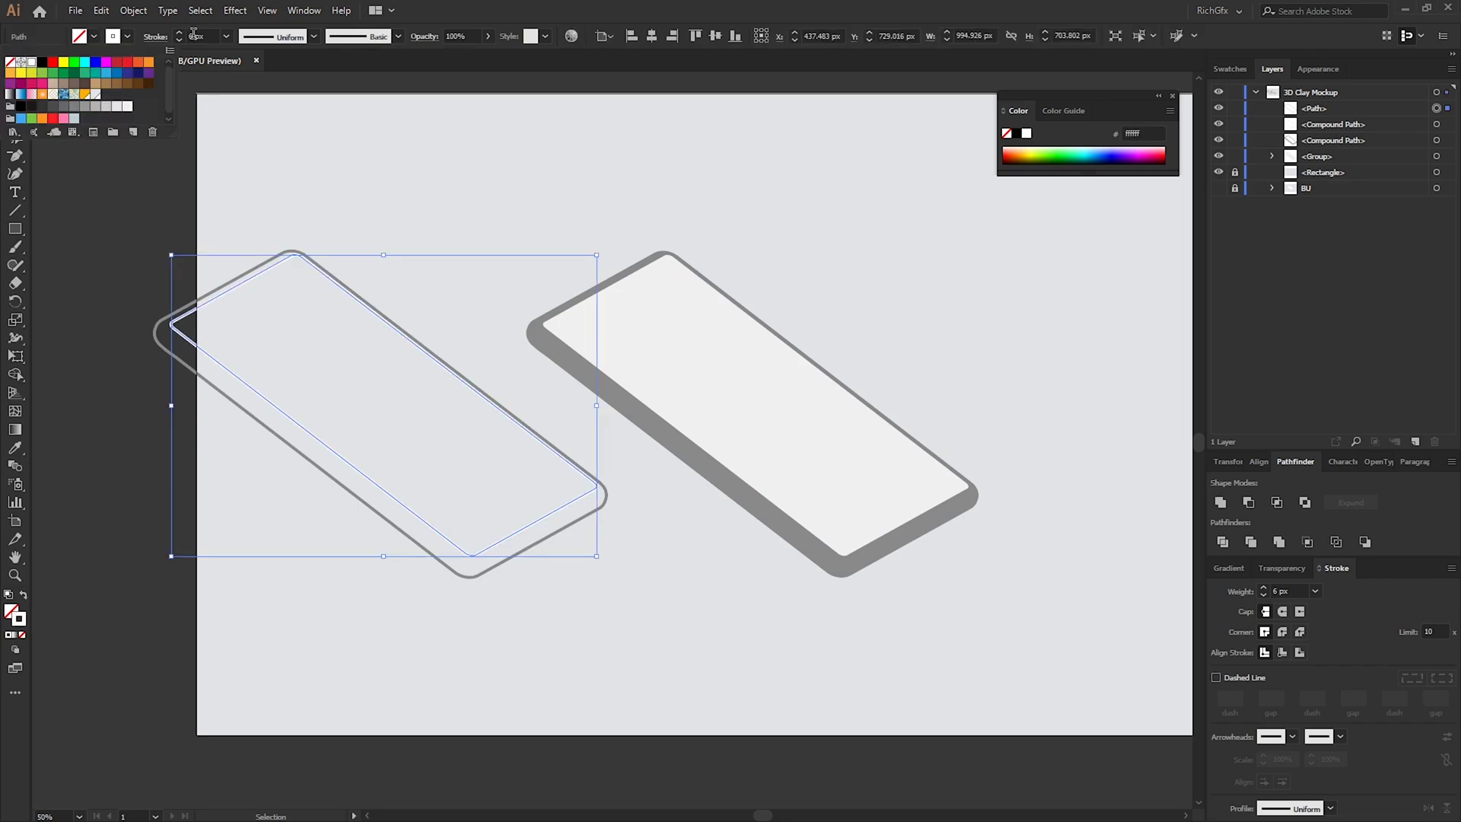
left_click(226, 124)
left_click(140, 274)
scroll(143, 270, "up", 3)
scroll(243, 301, "up", 1)
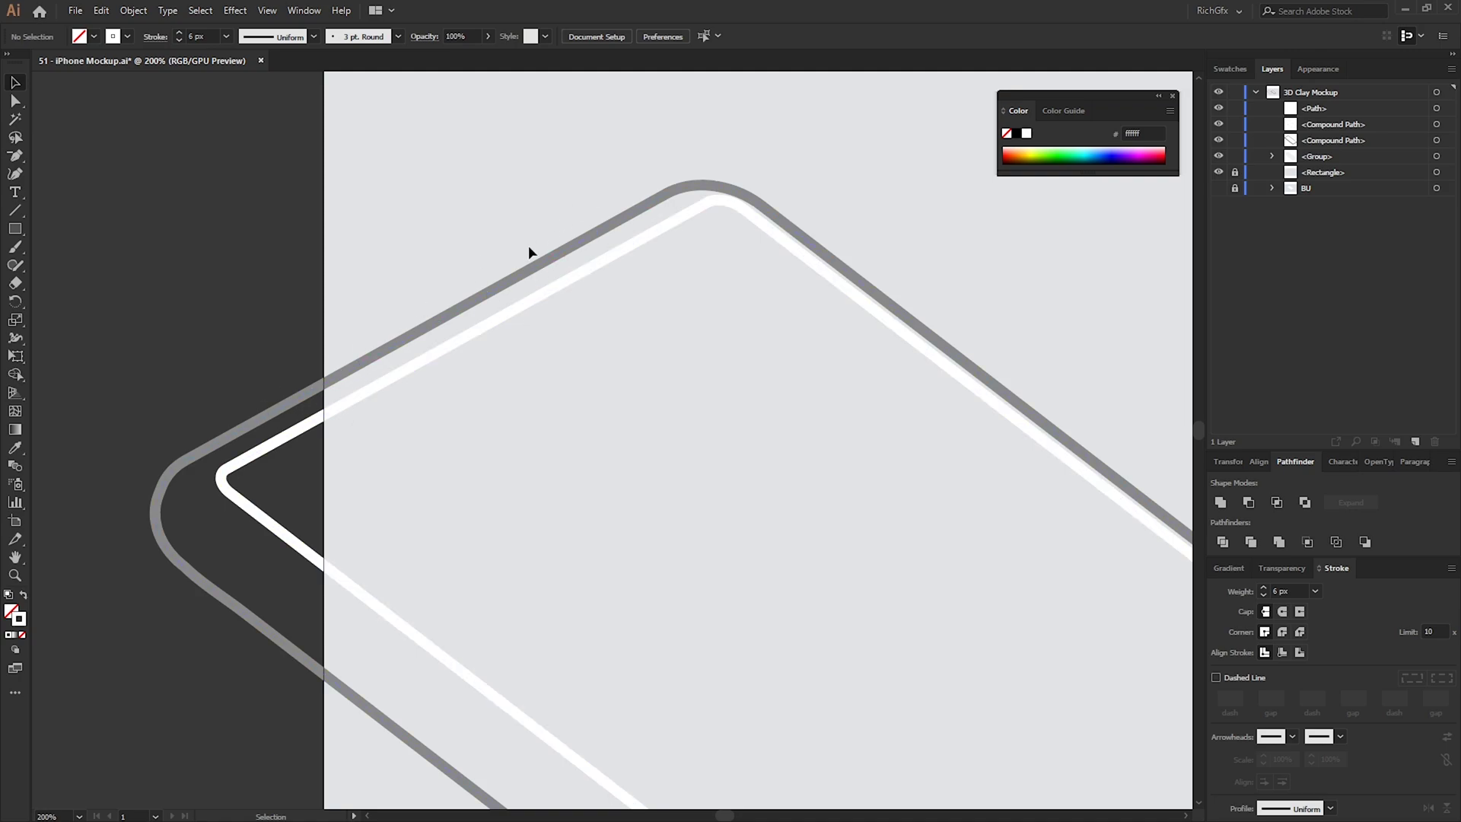
Step: Thicken the white stroke to 38 px and expand it with Fill and Stroke
left_click(522, 308)
key("Up")
key("Up")
key("Up")
key("Up")
key("Up")
key("Up")
key("Up")
key("Up")
key("Up")
key("Up")
key("Up")
key("Up")
key("Up")
key("Up")
key("Up")
key("Up")
key("Up")
key("Up")
key("Up")
key("Up")
key("Up")
key("Up")
key("Up")
key("Up")
key("Up")
key("Up")
key("Up")
key("Up")
key("Up")
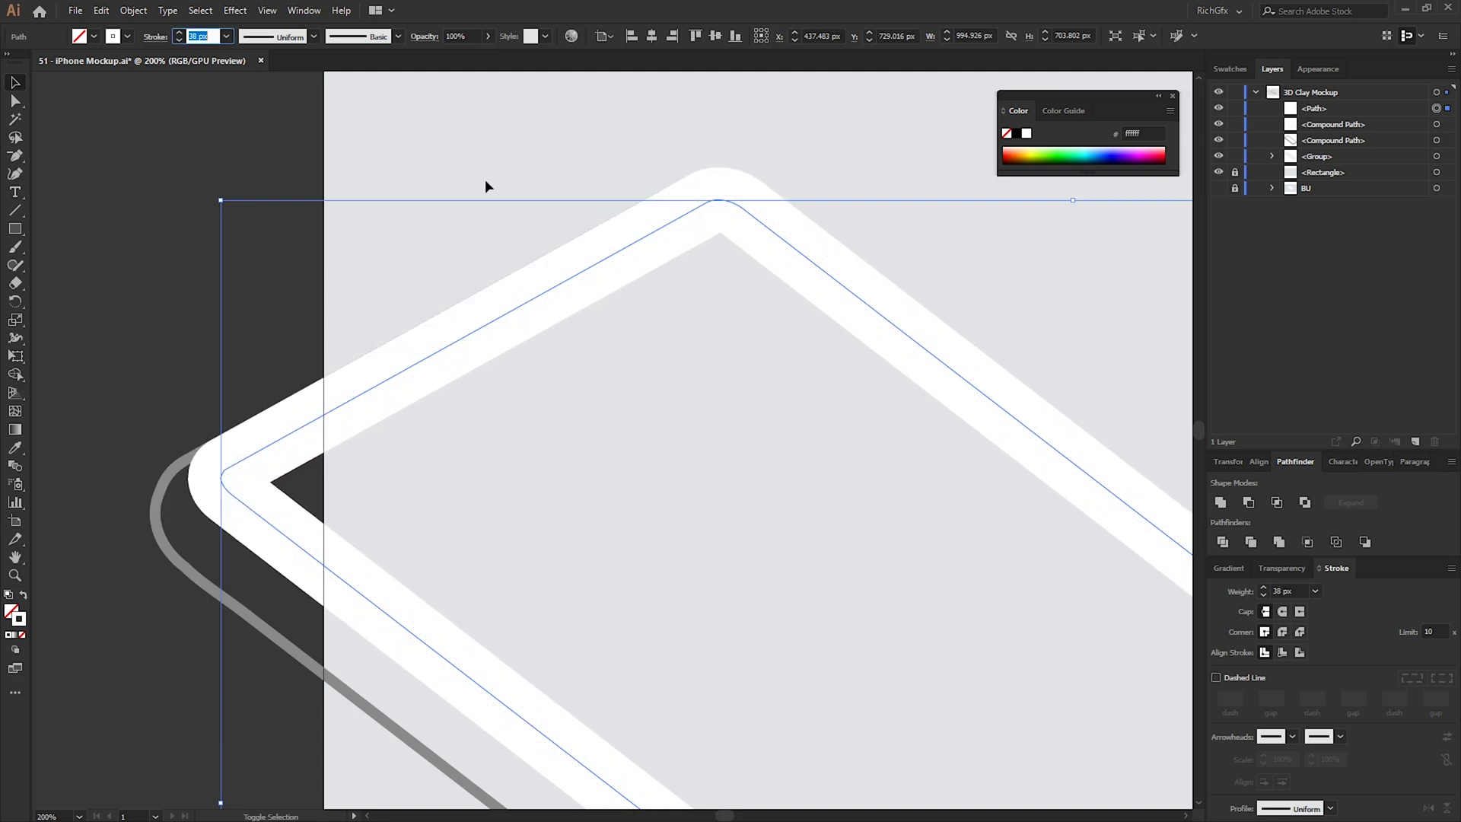
left_click(133, 10)
left_click(224, 194)
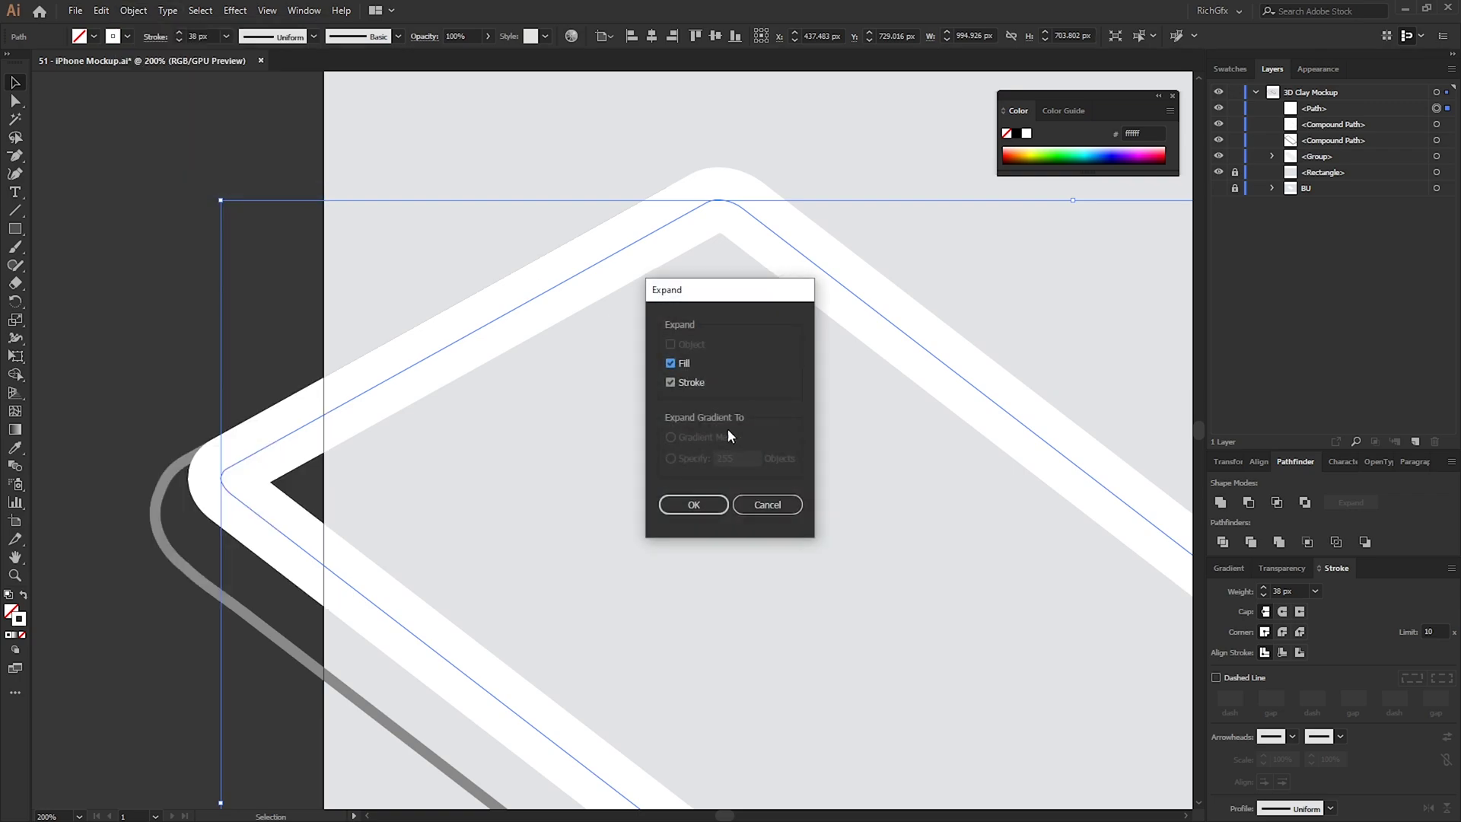
left_click(694, 505)
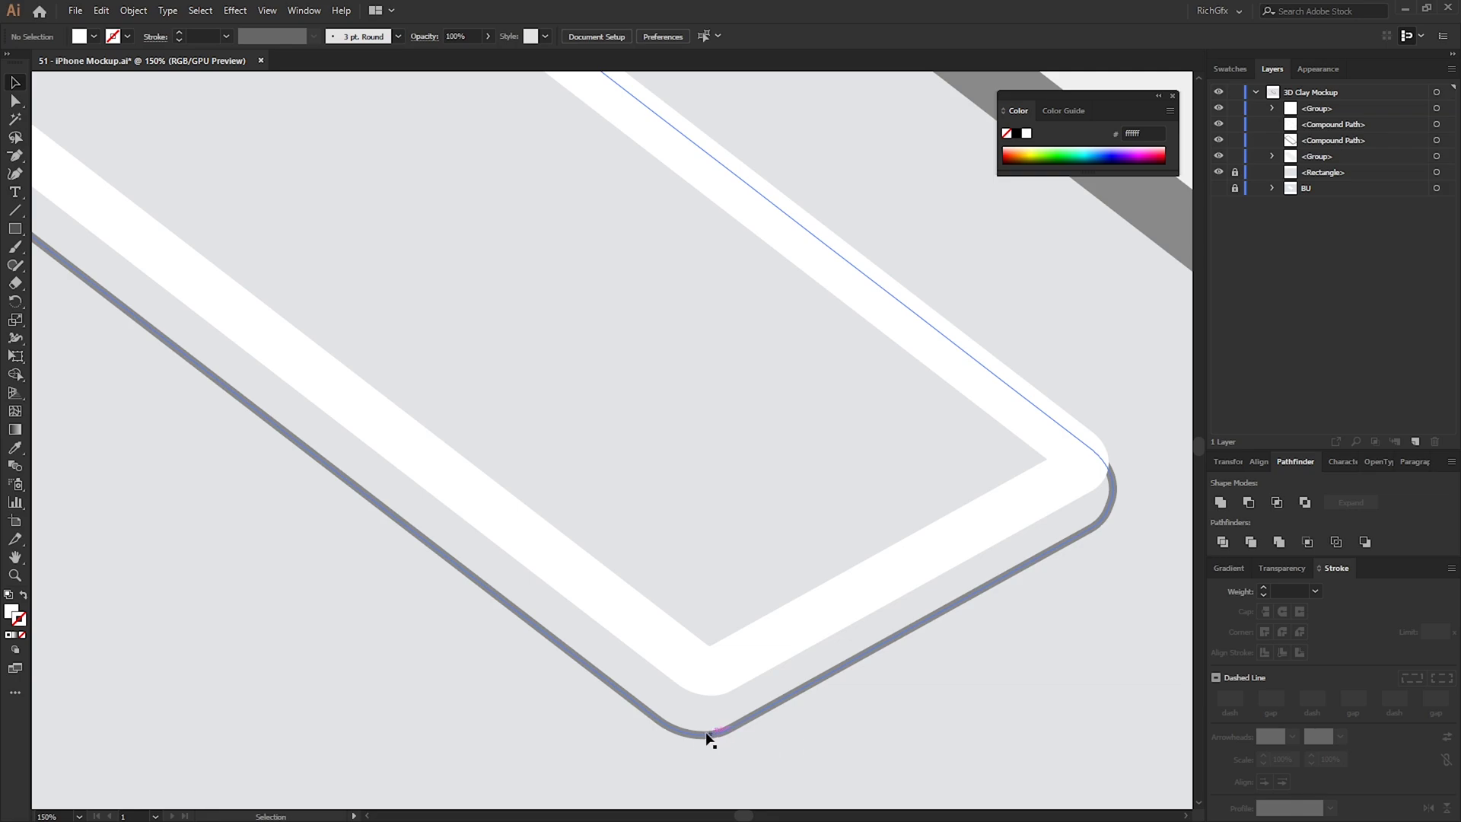
Step: Set the outer phone outline's stroke colour to grey 9d9fa0
left_click(700, 733)
left_click(94, 36)
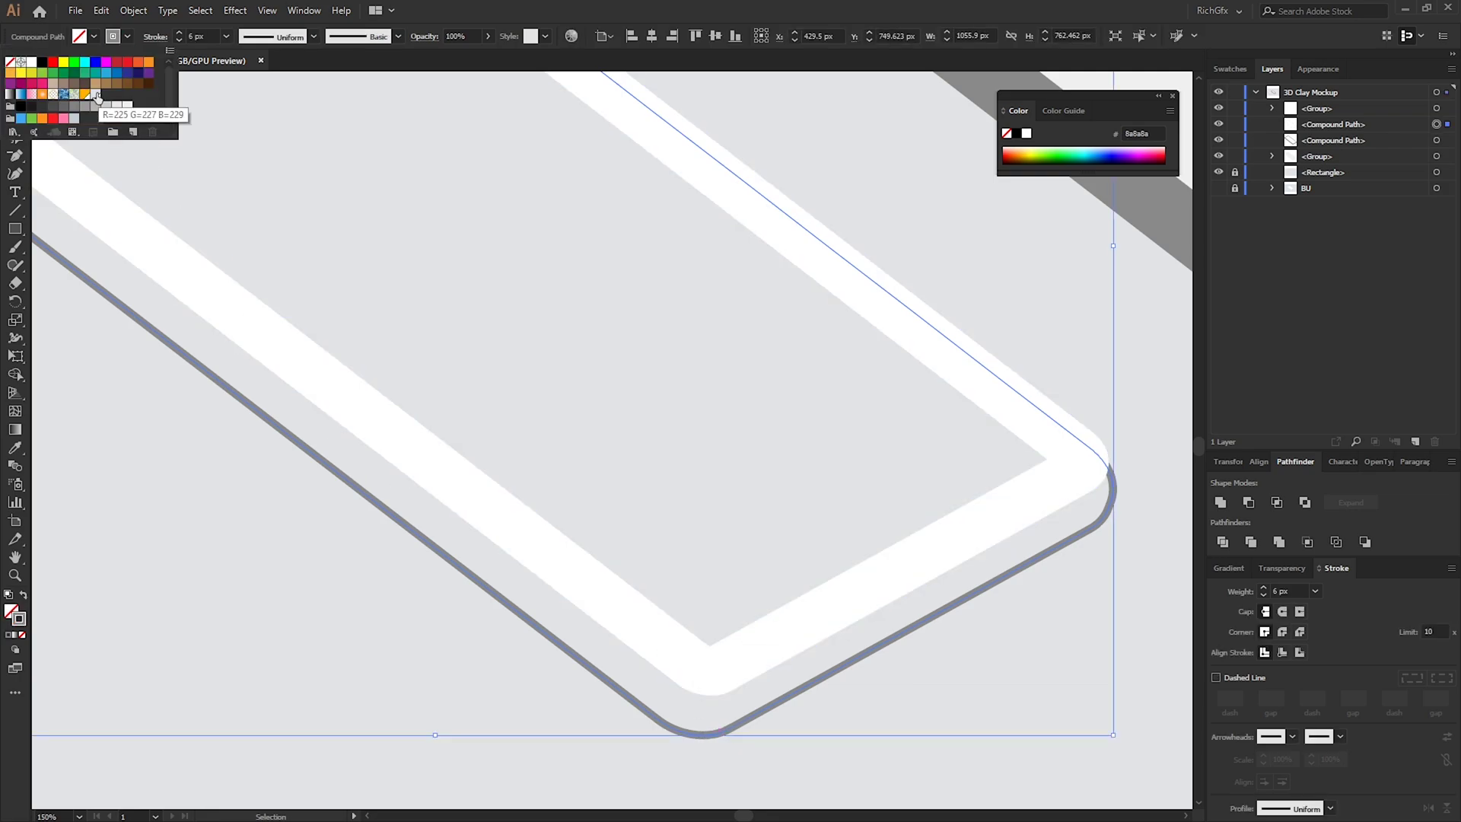
left_click(97, 95)
double_click(20, 620)
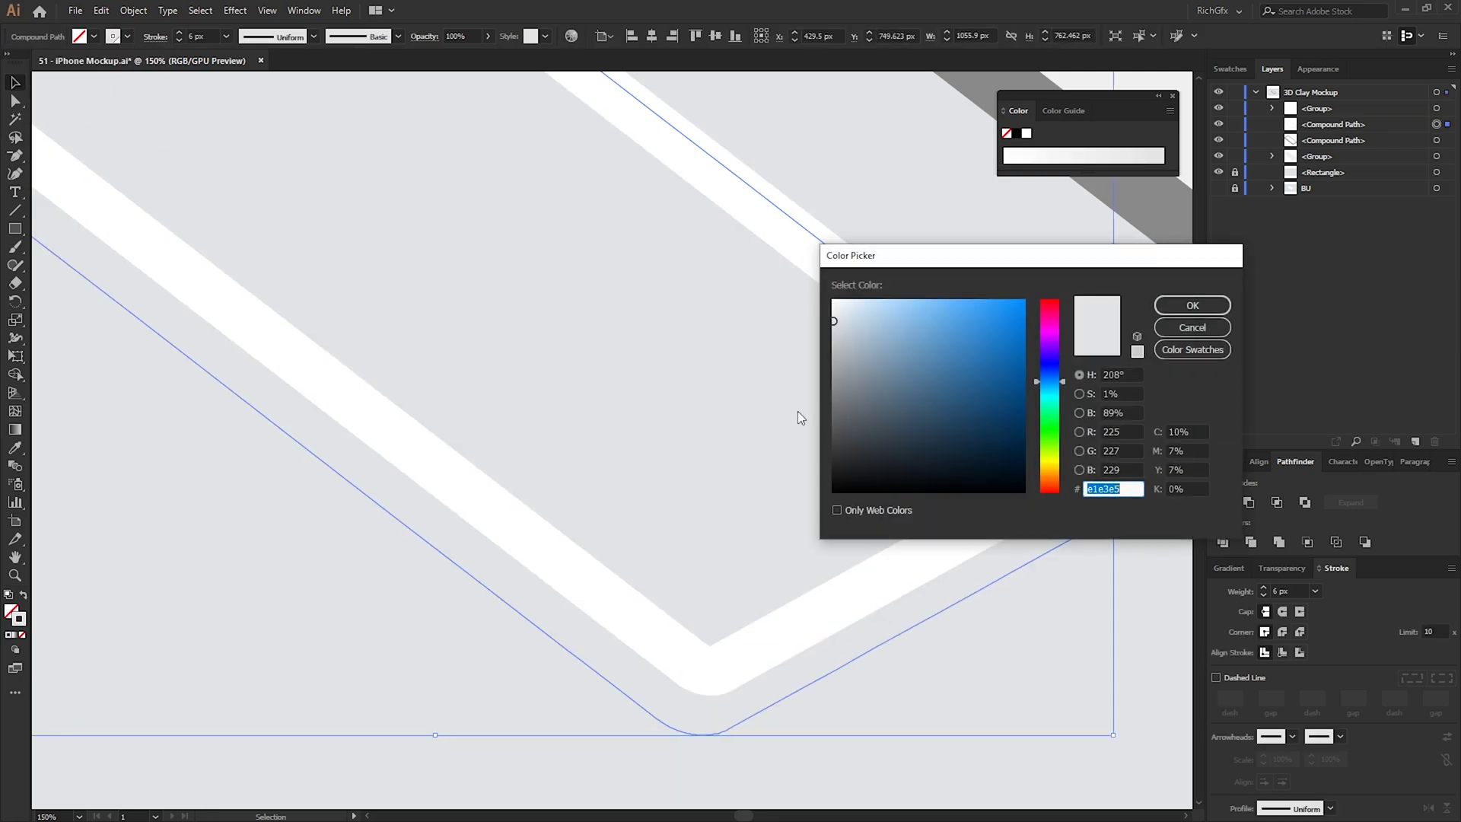
left_click_drag(834, 343, 836, 371)
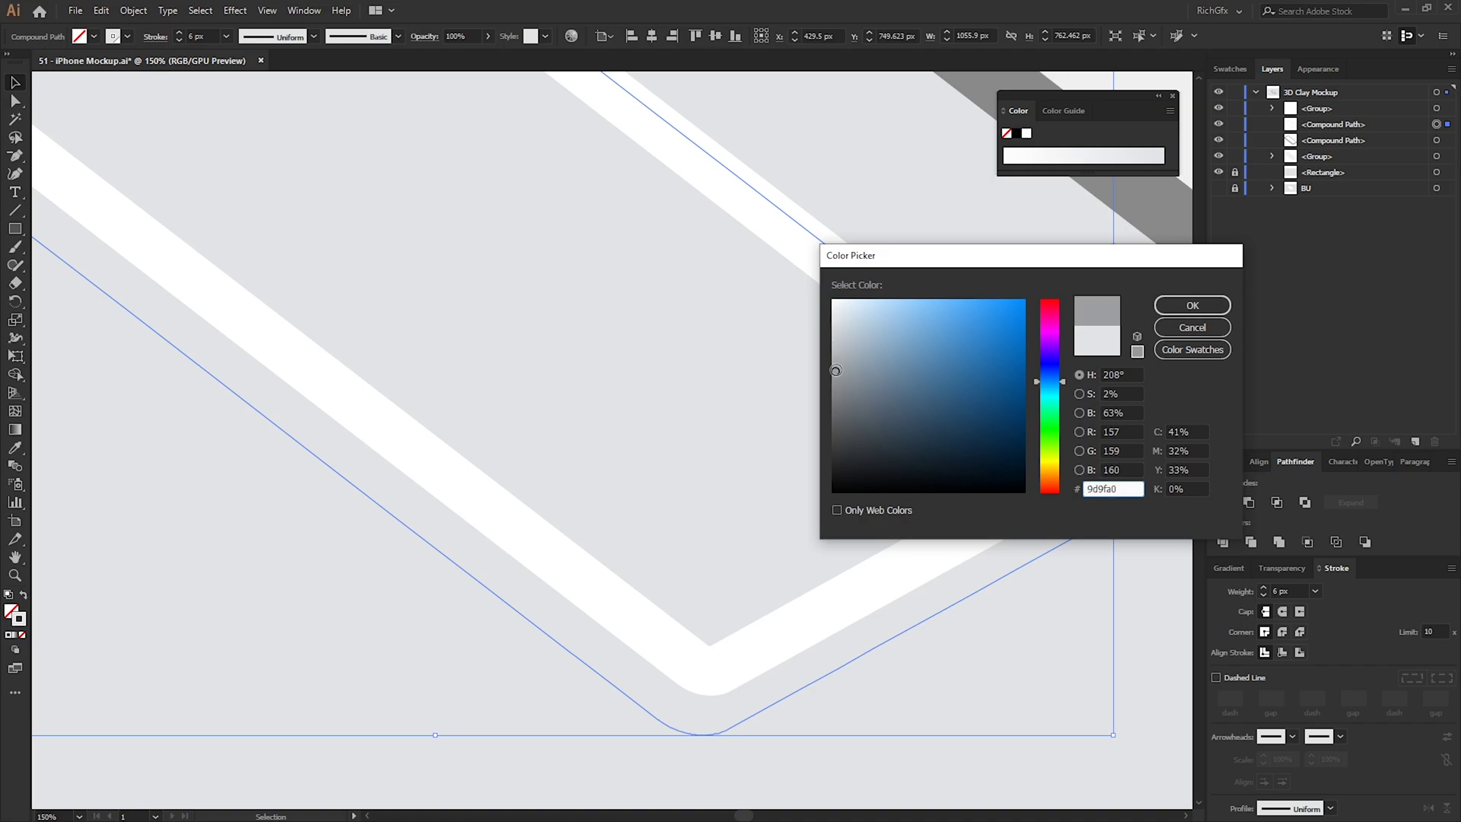
left_click(1193, 305)
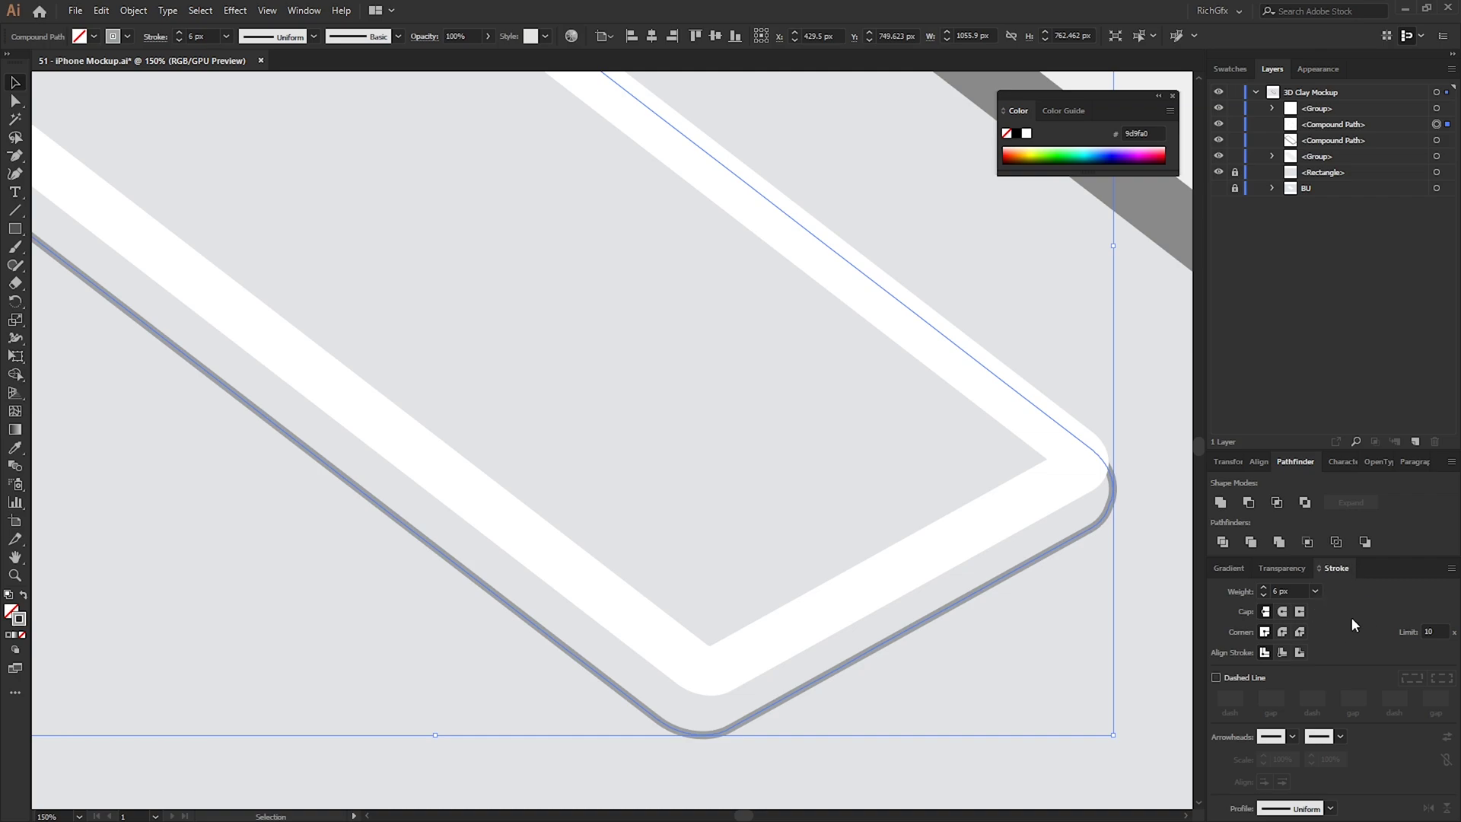
Step: Align the outer stroke to Inside and convert it with Outline Stroke
left_click(303, 14)
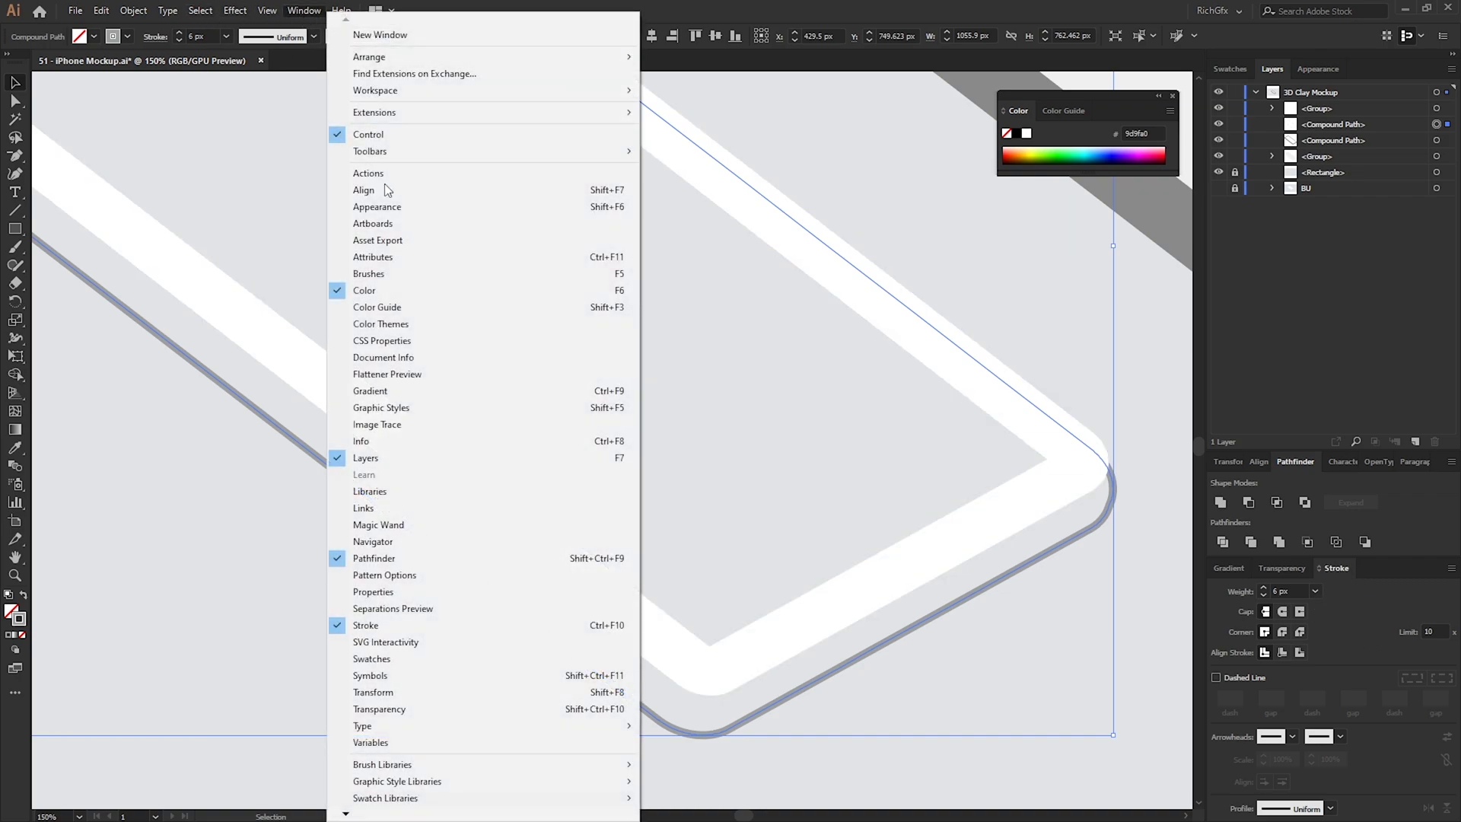
left_click(376, 626)
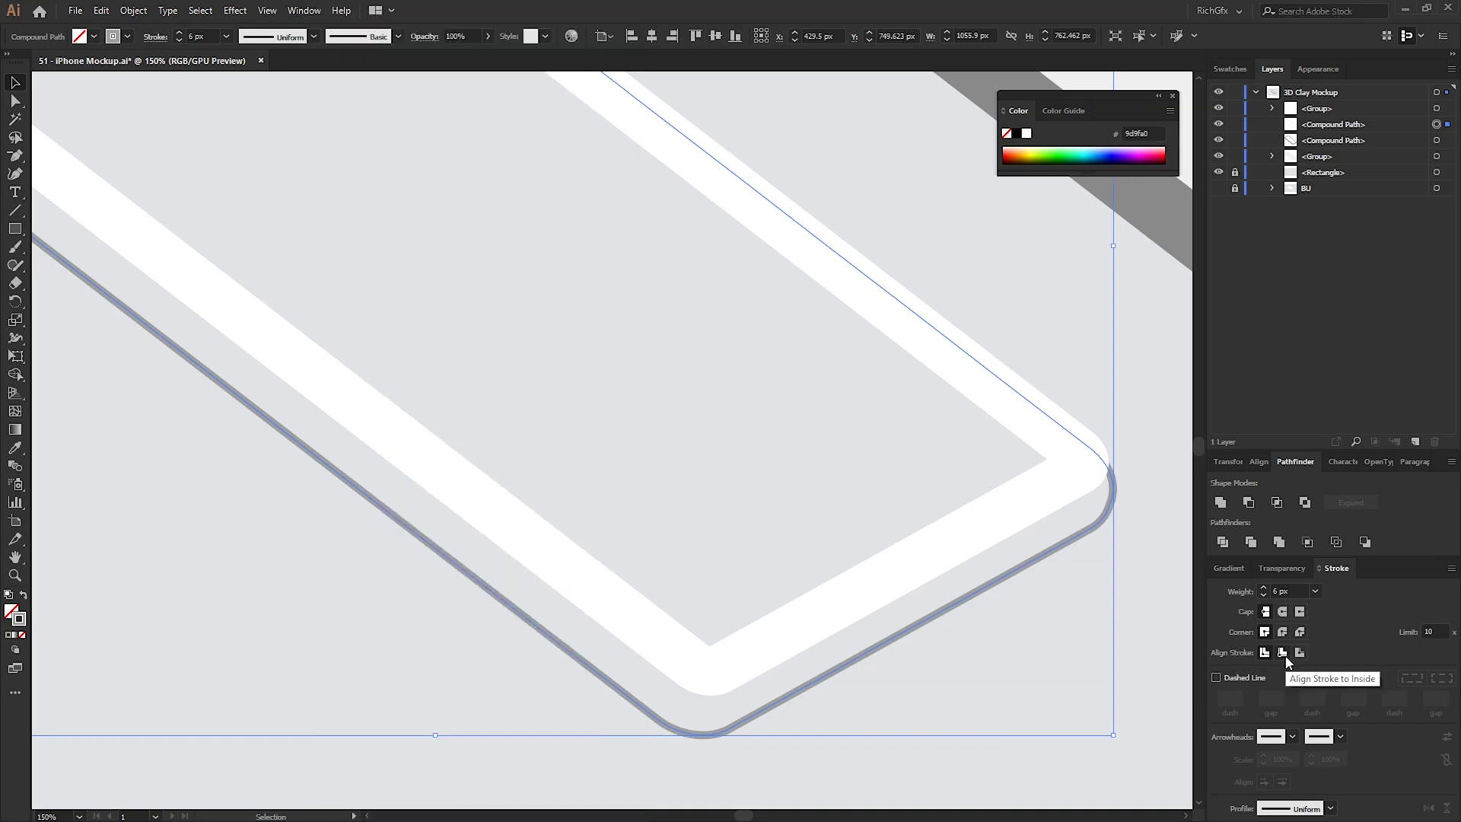
left_click(1284, 653)
key("ctrl+minus")
key("ctrl+shift+o")
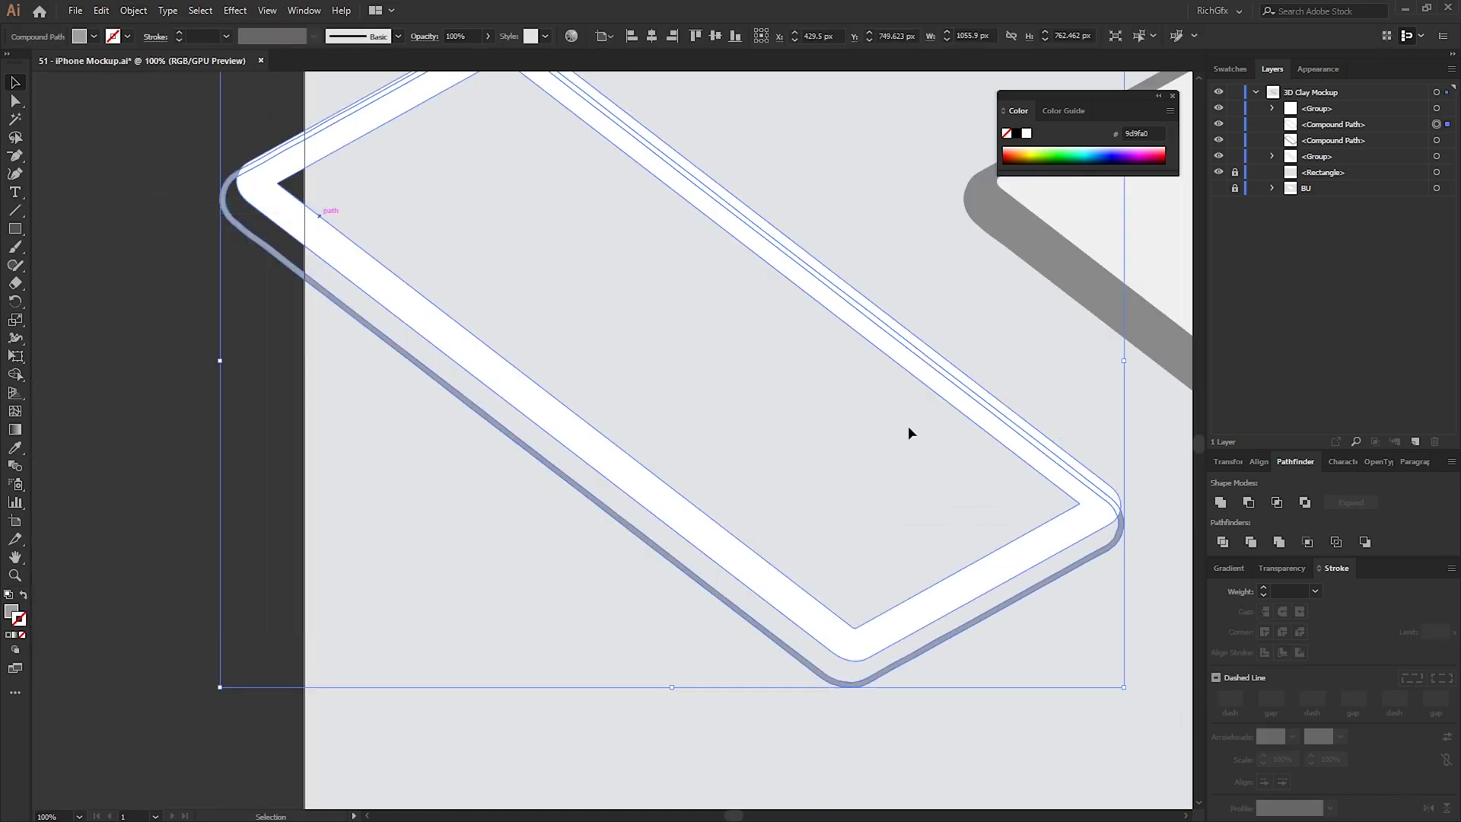
Step: Apply a 10-pixel Gaussian Blur to both parts of the left phone
scroll(378, 478, "down", 1)
left_click(1043, 622)
scroll(897, 587, "right", 3)
scroll(851, 605, "up", 1)
left_click_drag(637, 617, 551, 577)
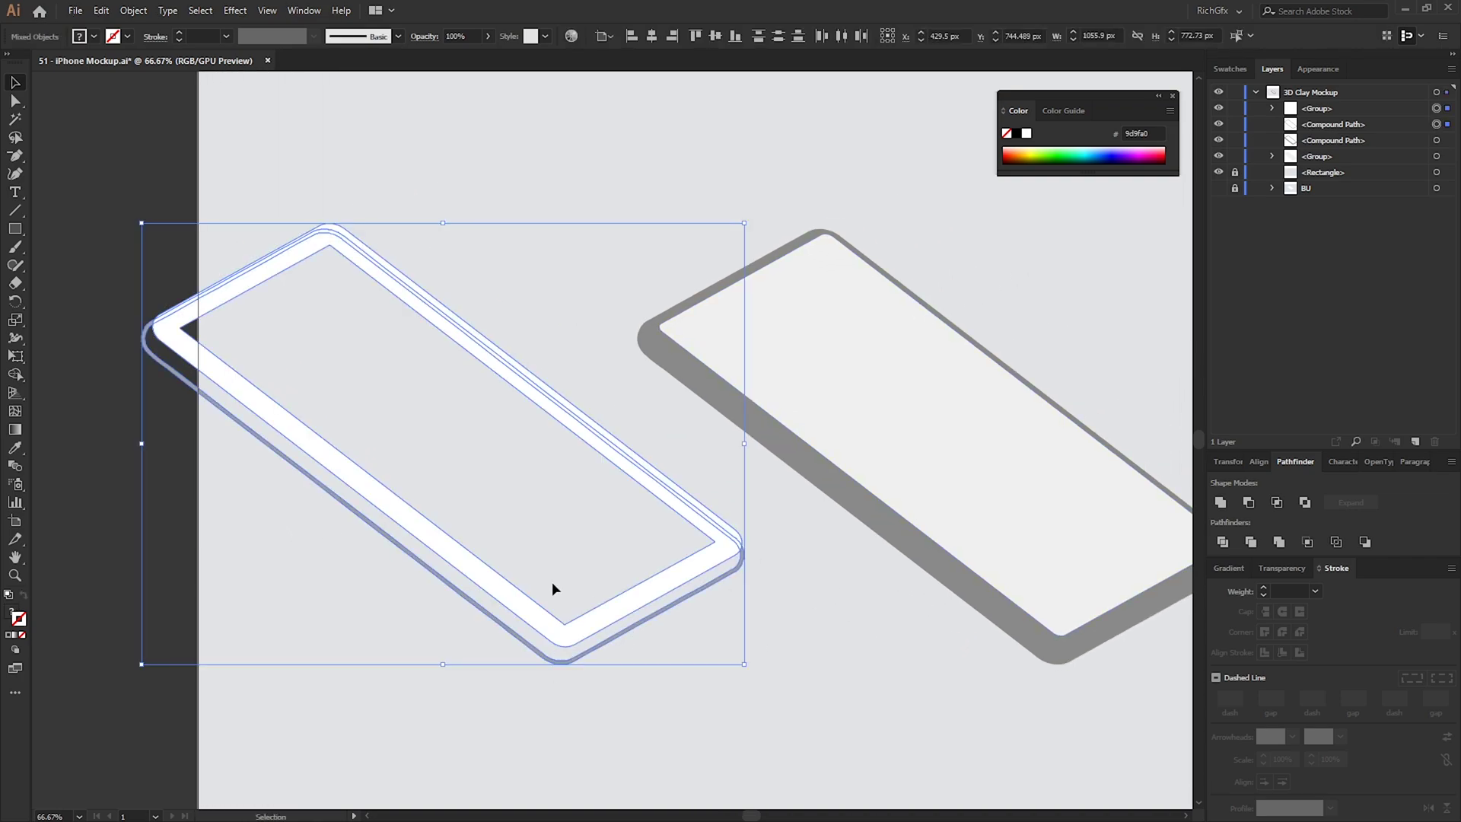
left_click(235, 10)
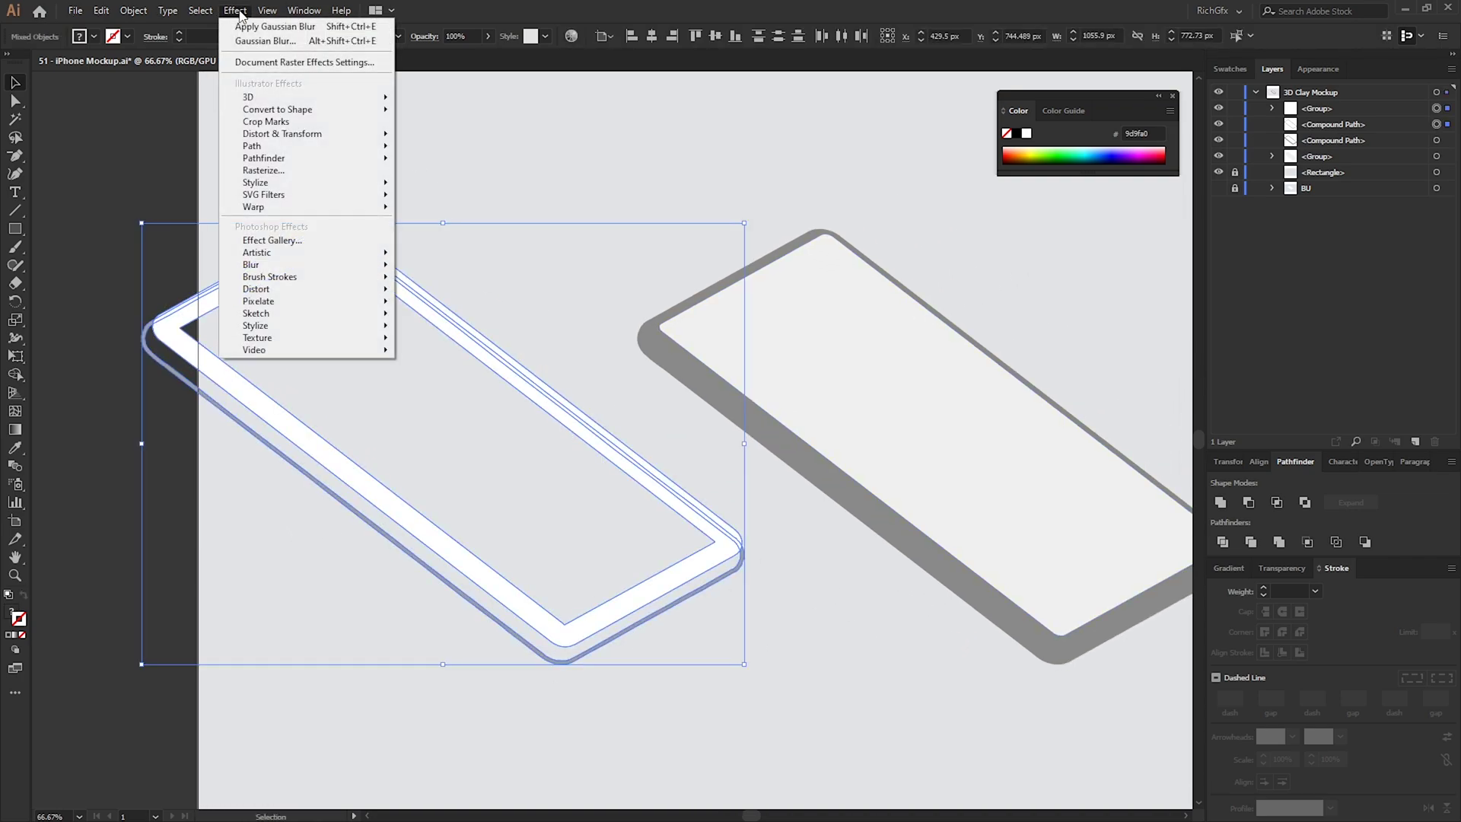
mouse_move(358, 274)
left_click(489, 271)
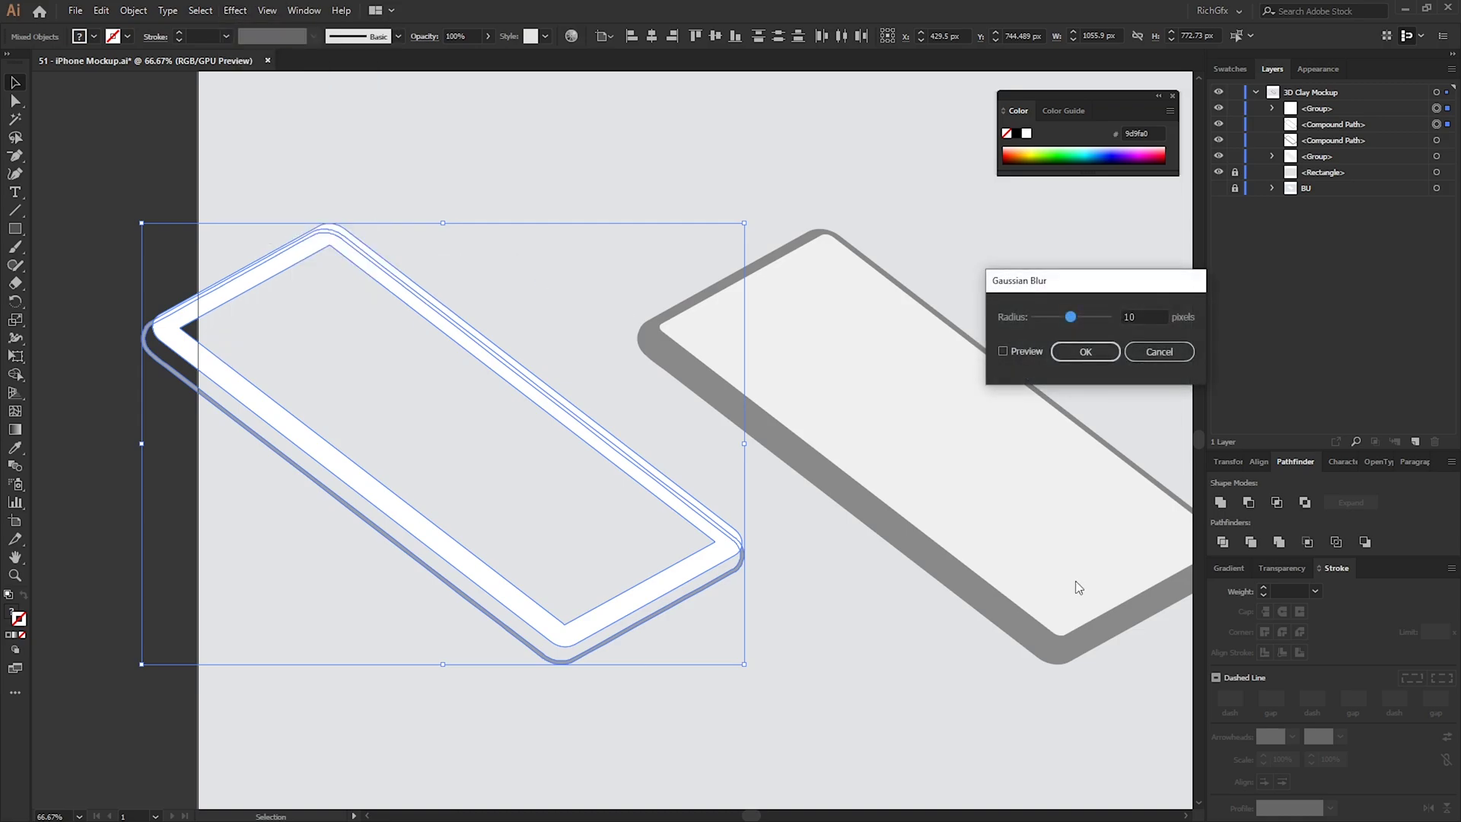
left_click(1021, 352)
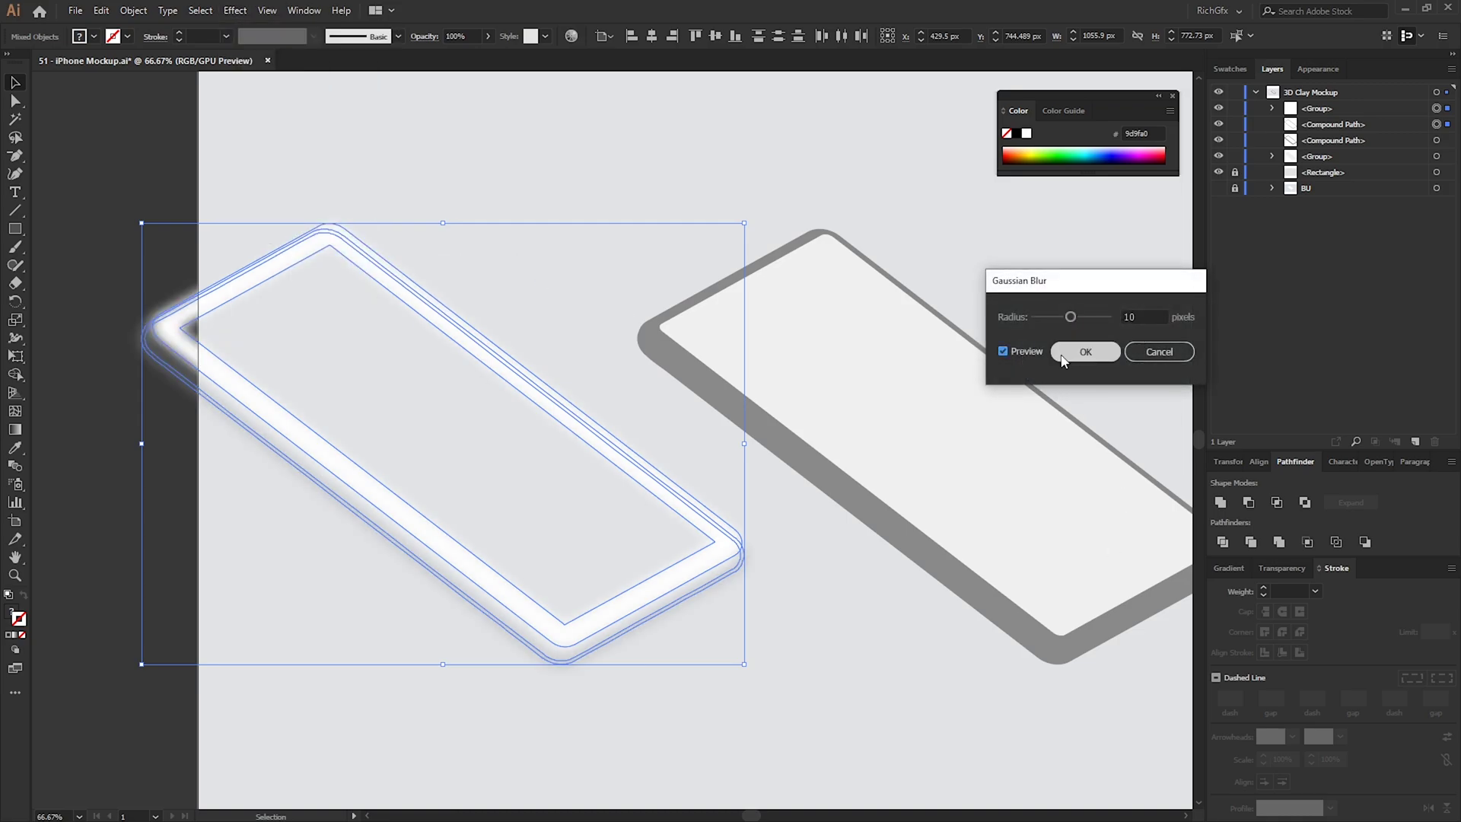
left_click(1066, 353)
Step: Copy the right phone's grey body onto the left phone and move it to the top of the stack
left_click(890, 647)
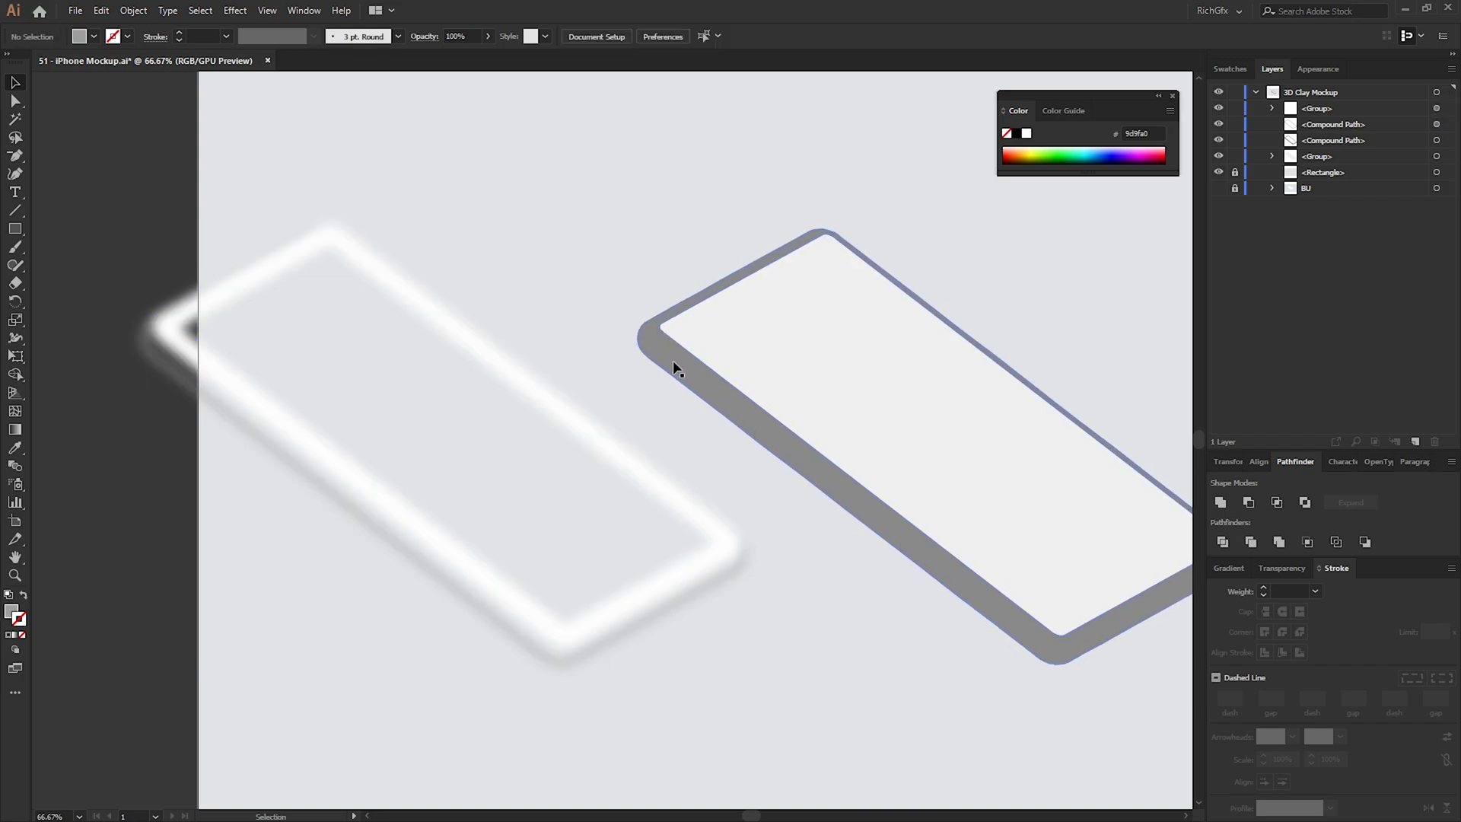
left_click_drag(860, 513, 364, 510)
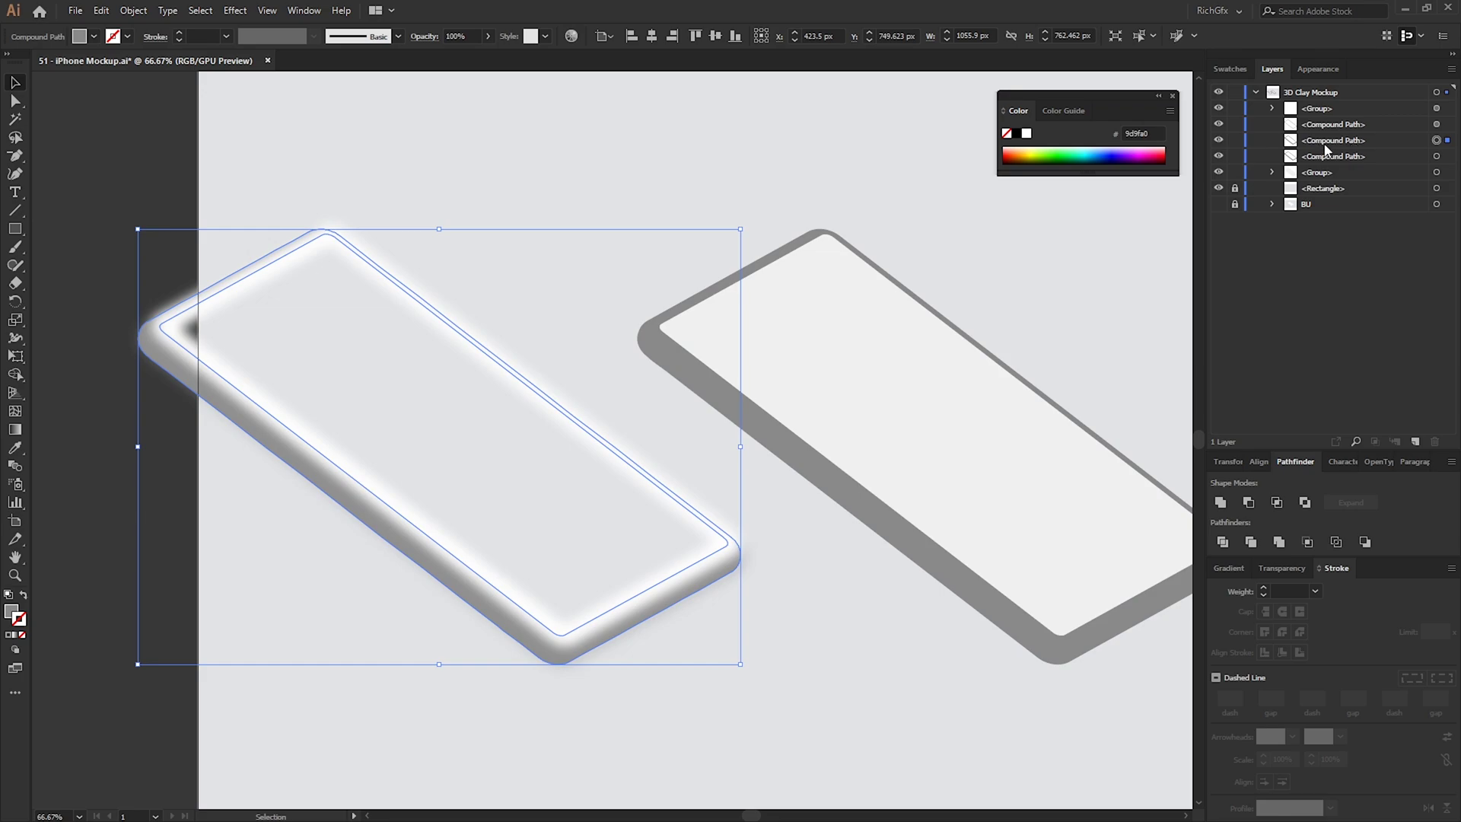
left_click_drag(1356, 146, 1336, 102)
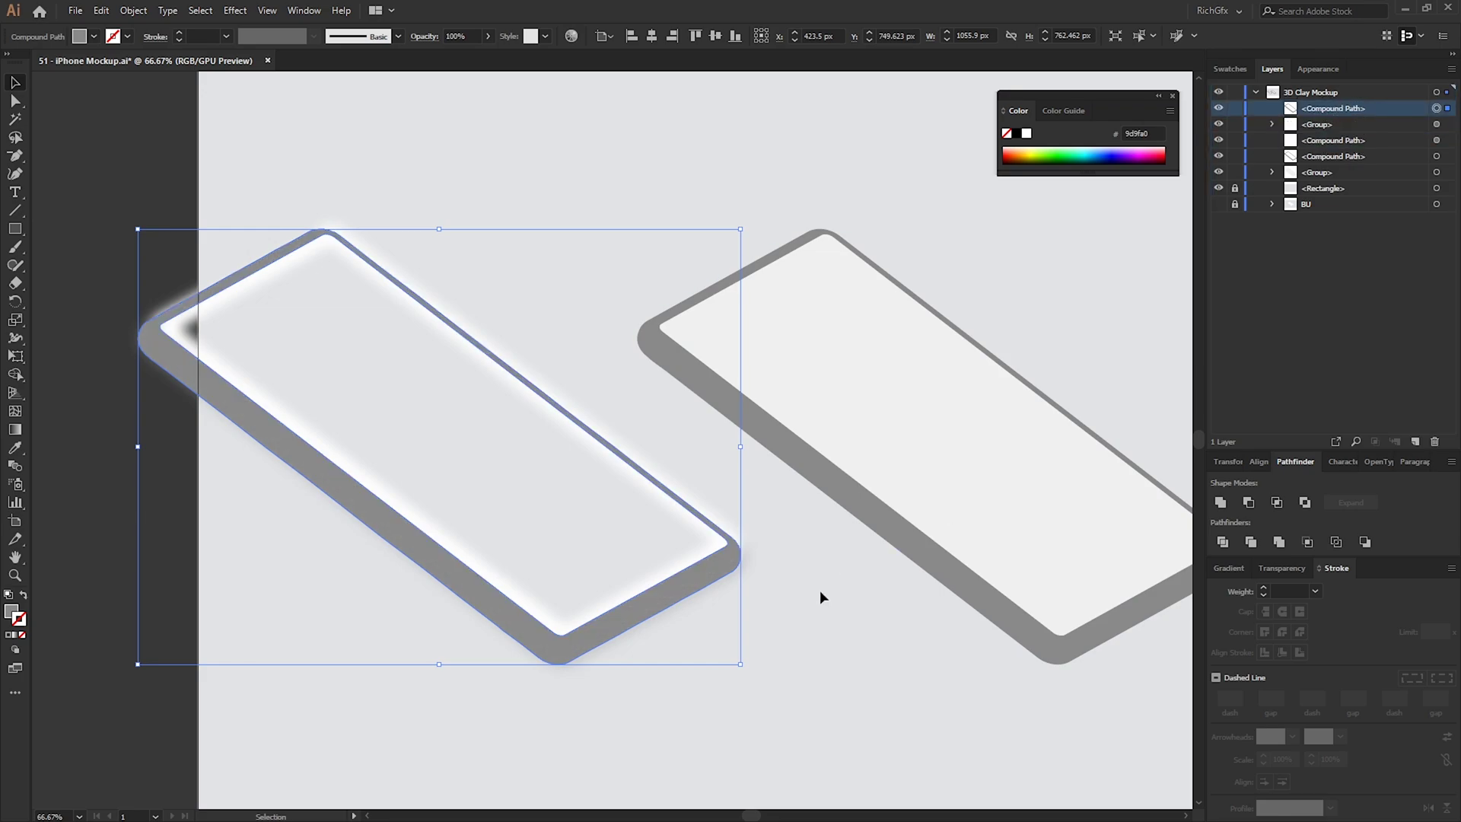
Step: Clip the left phone's blurred rim inside the grey body copy with Make Clipping Mask
left_click(567, 572, "shift")
right_click(629, 619)
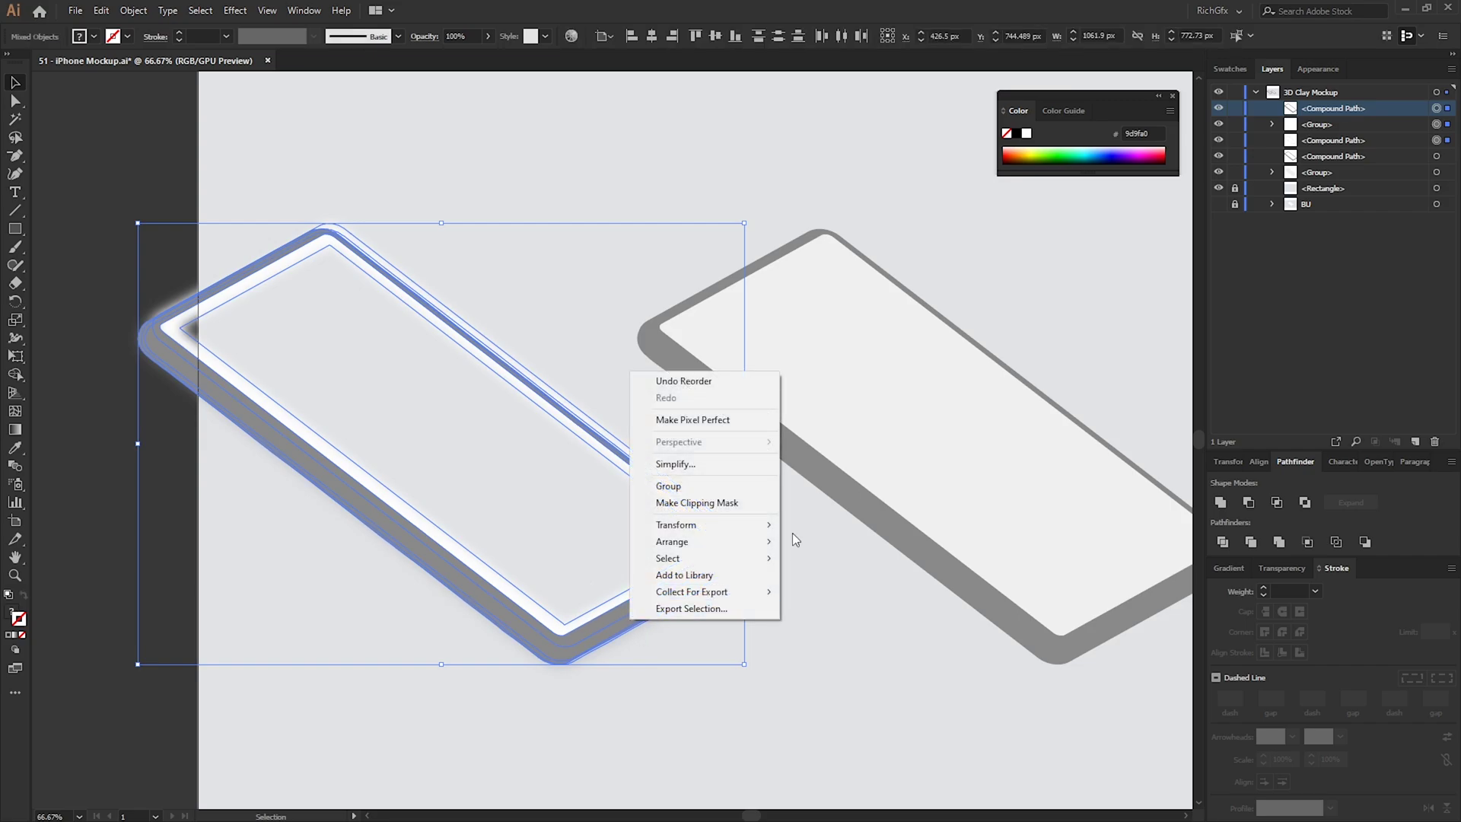
left_click(732, 506)
left_click(834, 697)
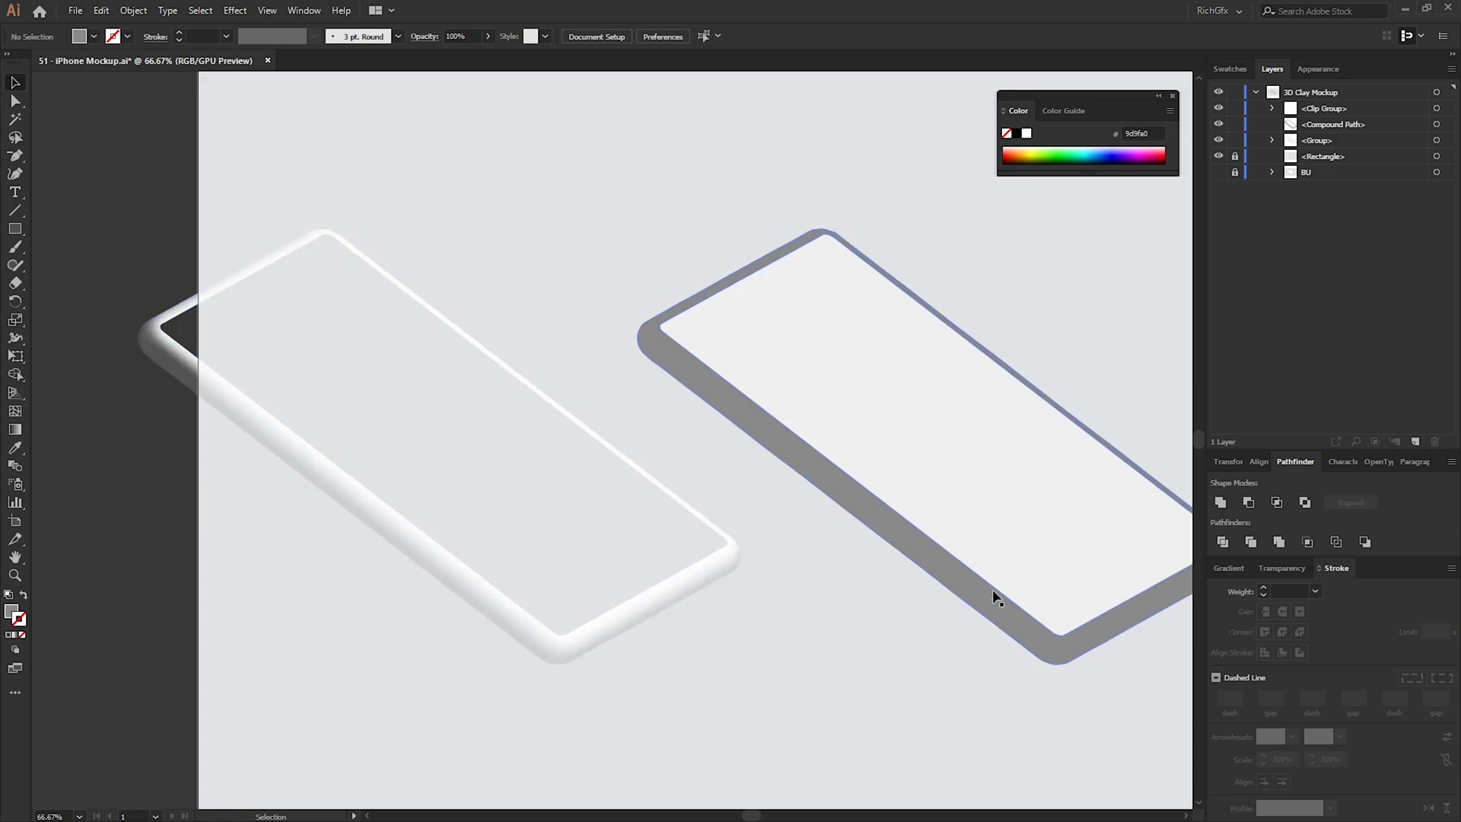
left_click(814, 620)
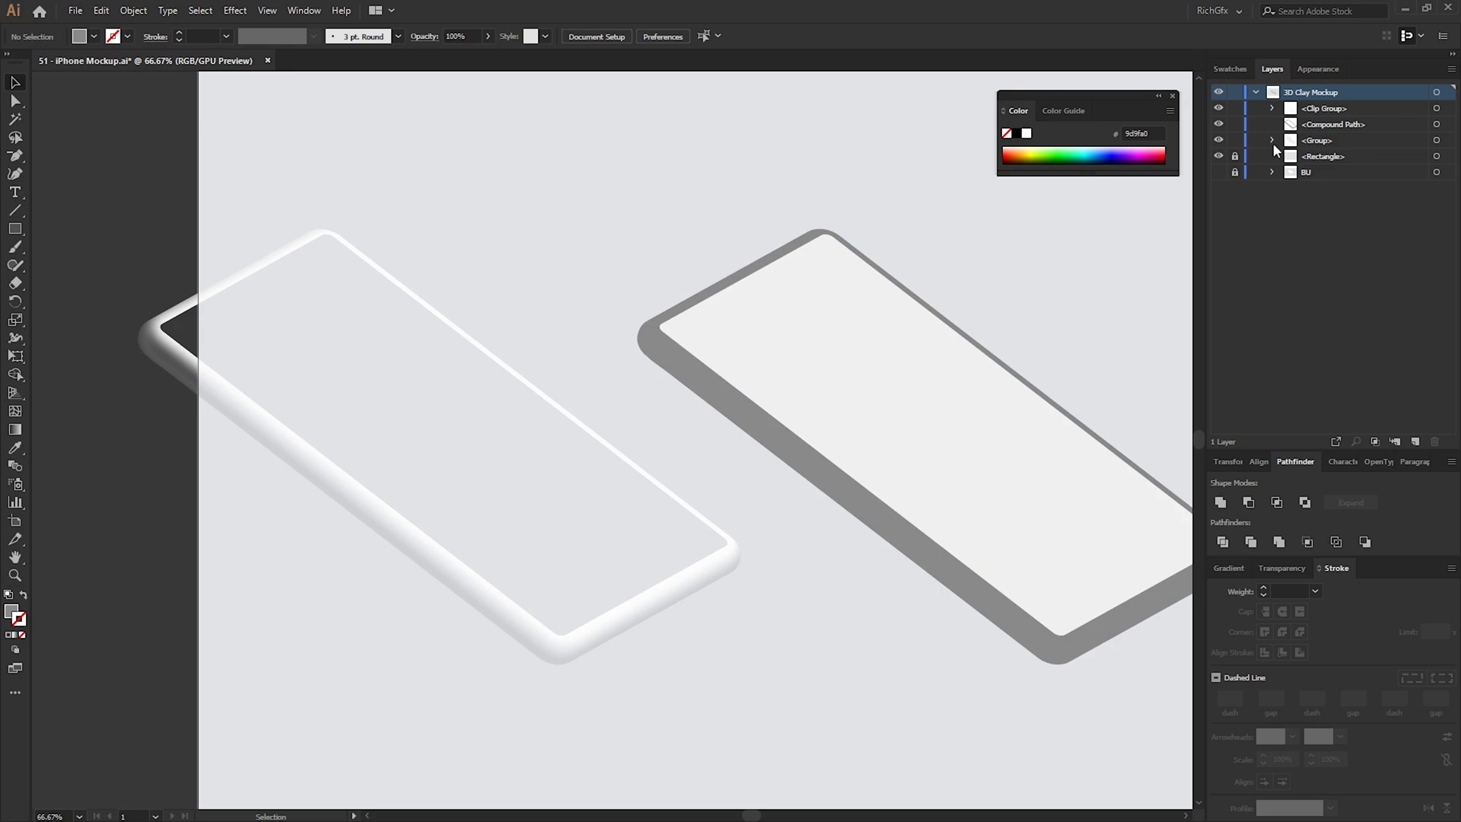
left_click(943, 352)
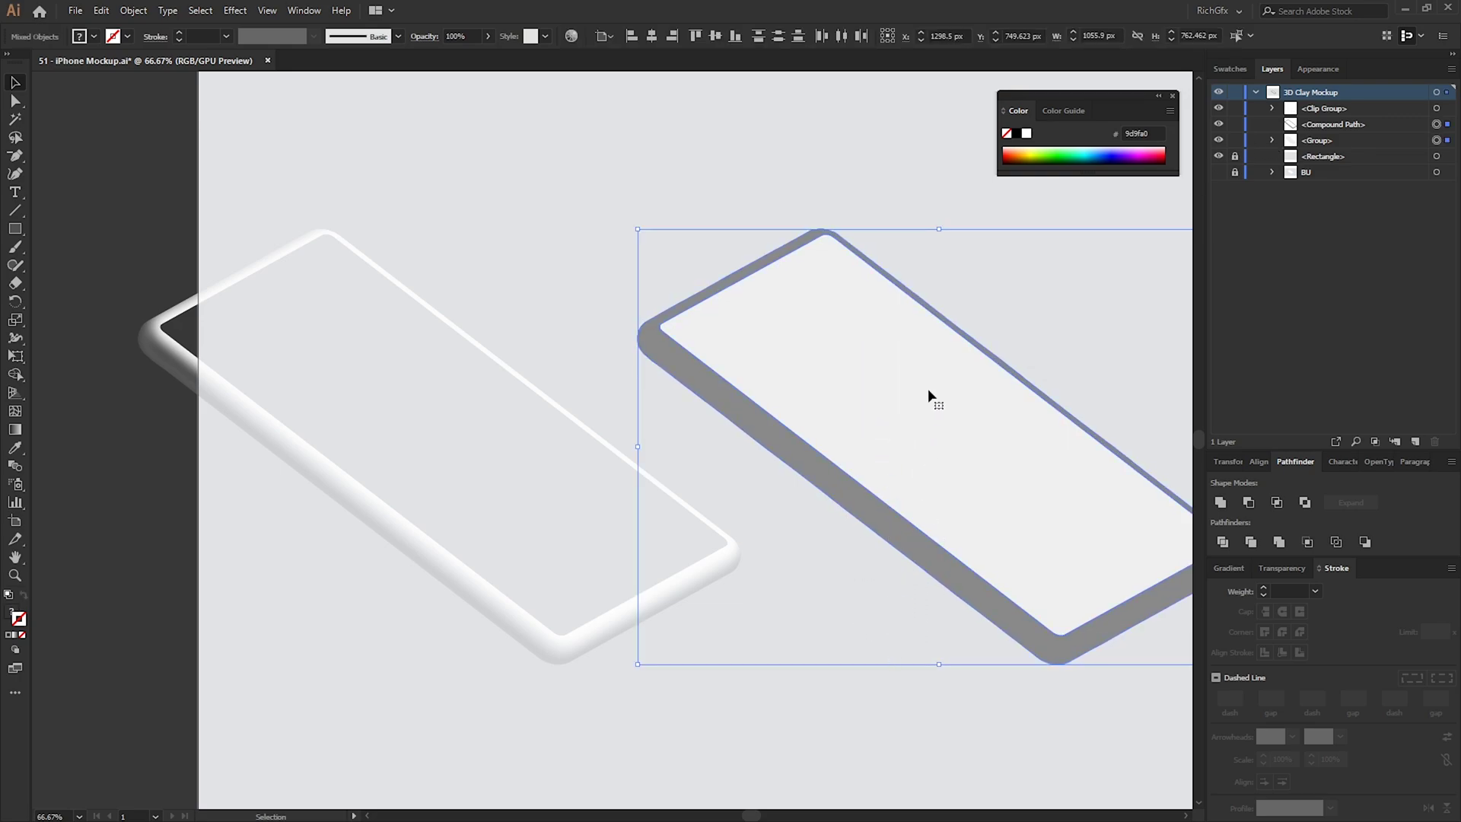
Step: Fill the right phone white, move the clipped rim onto it, and reorder the body group above
left_click(79, 36)
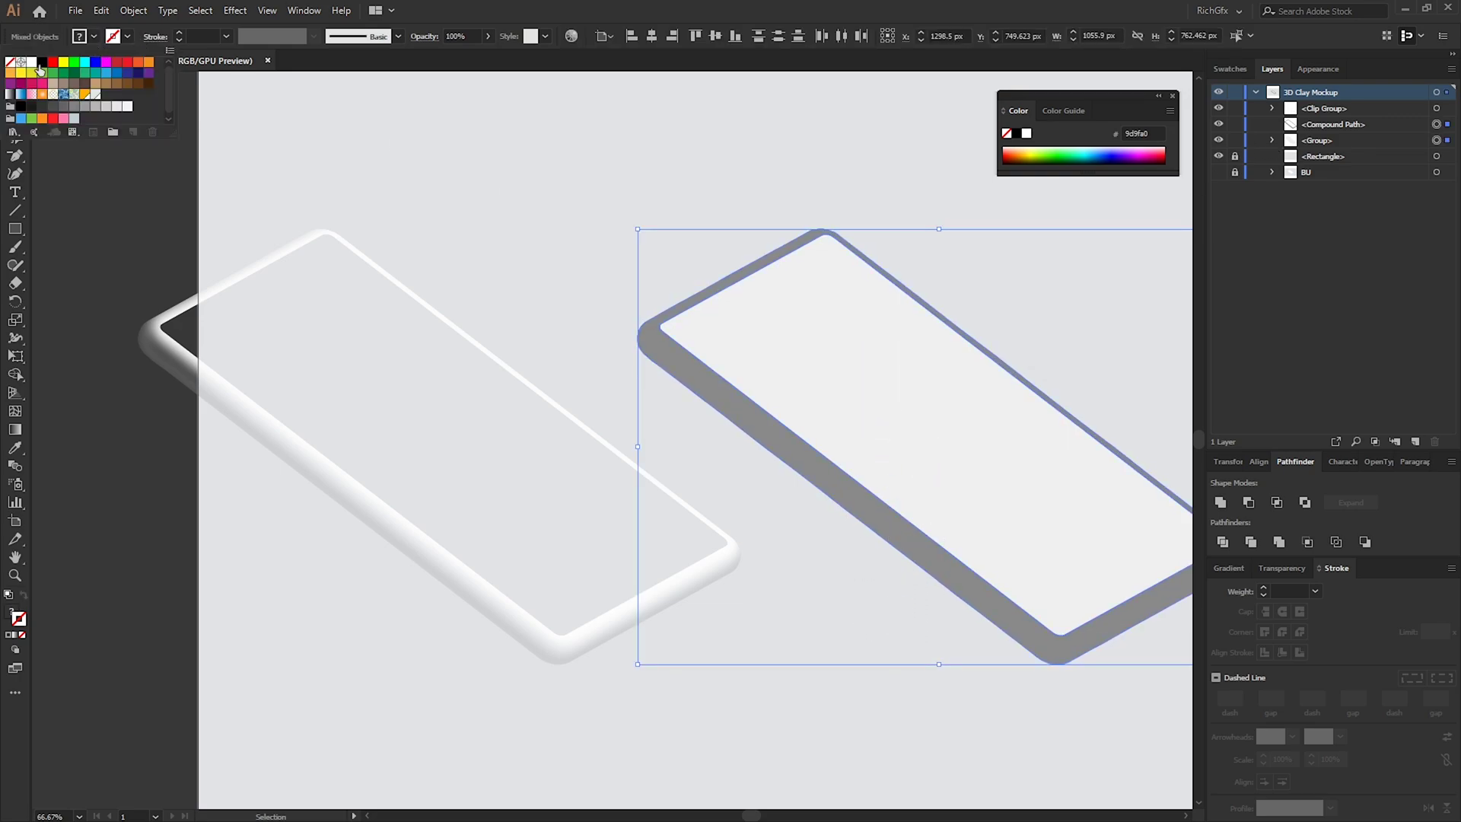
left_click(31, 64)
left_click(734, 562)
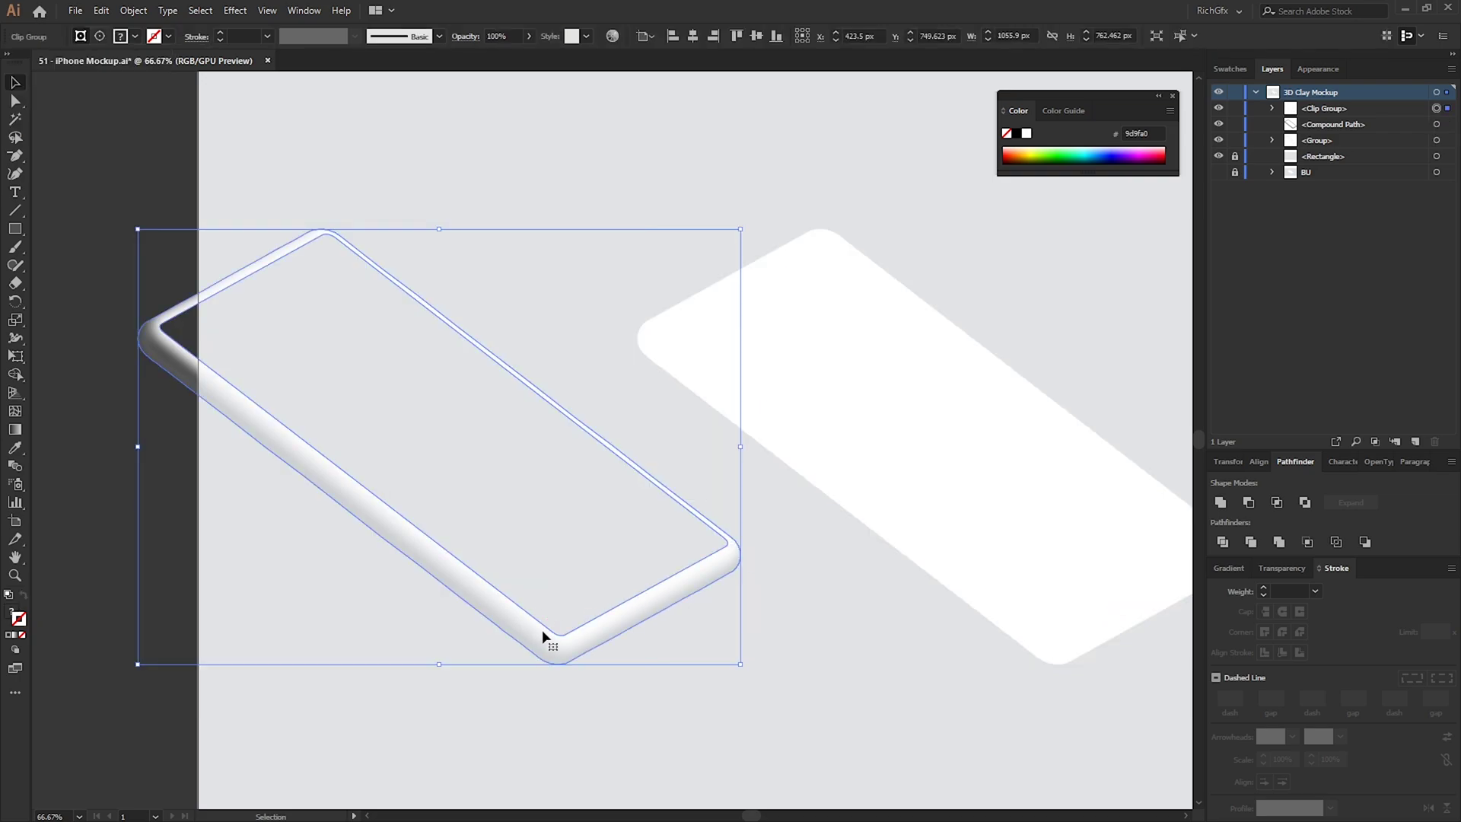
left_click_drag(404, 541, 918, 551)
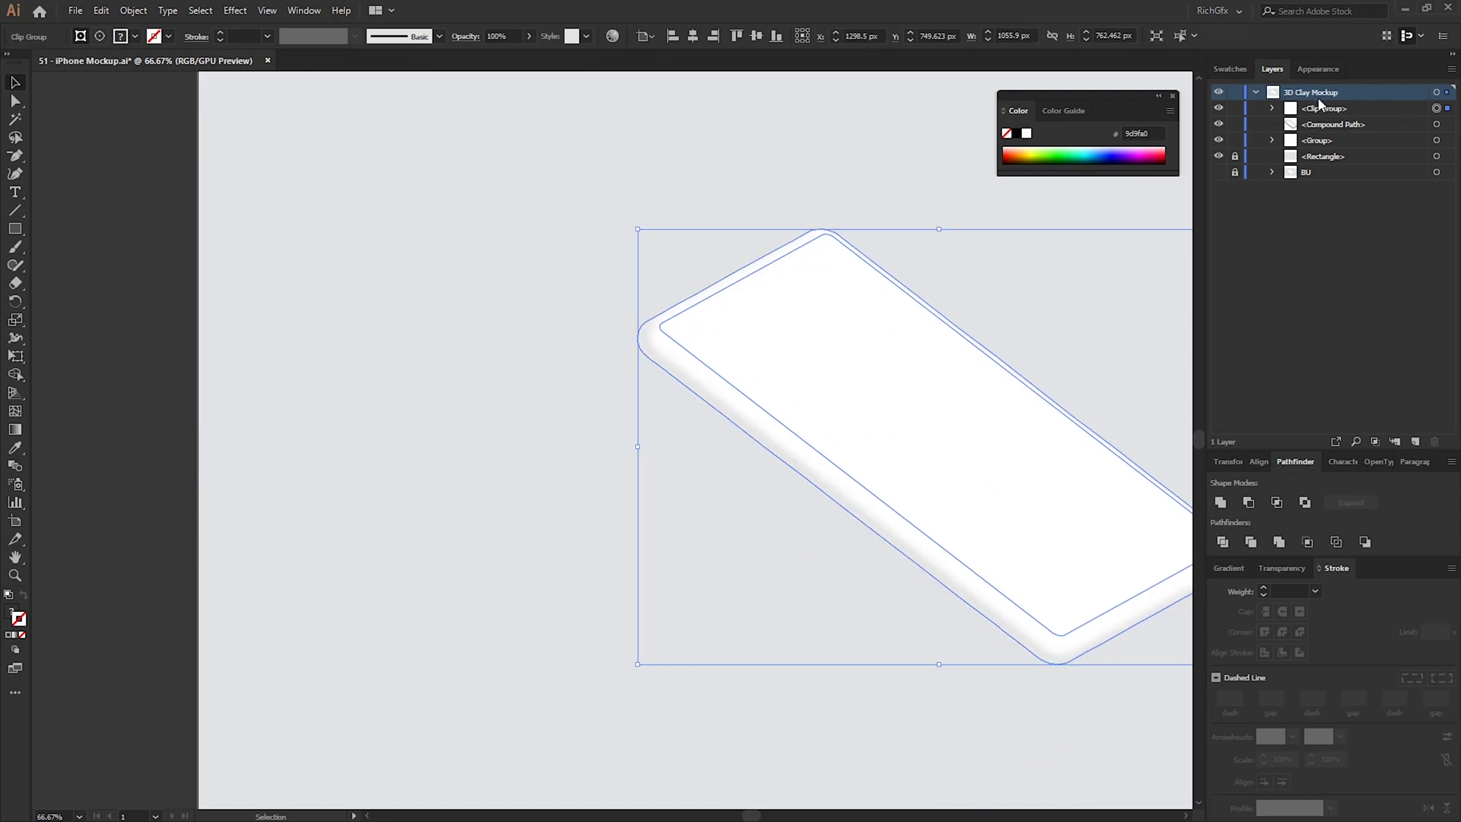
left_click(848, 396)
left_click_drag(1324, 141, 1344, 108)
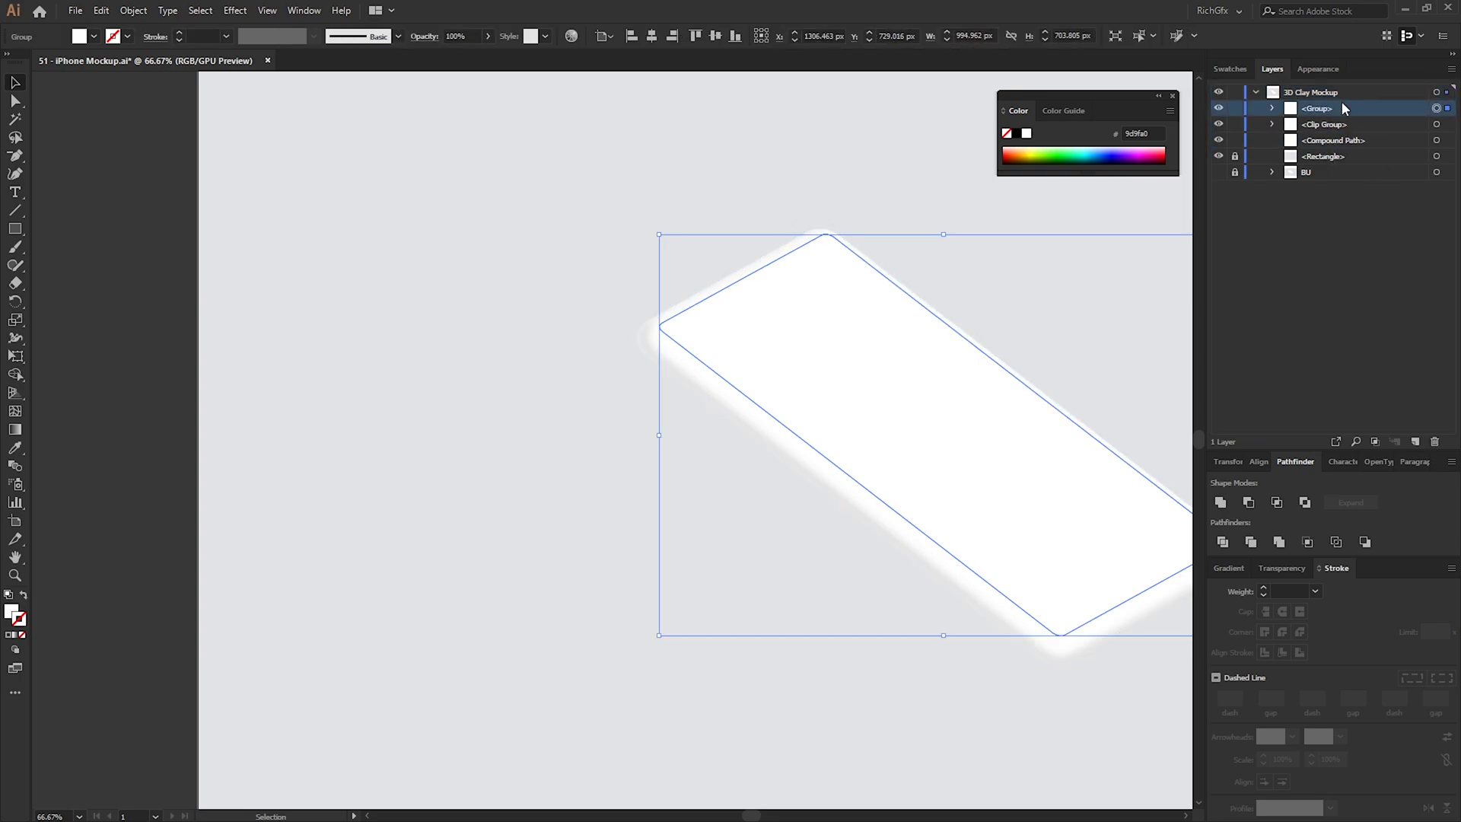
Step: Zoom out and marquee-select all parts of the assembled phone
left_click(499, 568)
key("ctrl+minus")
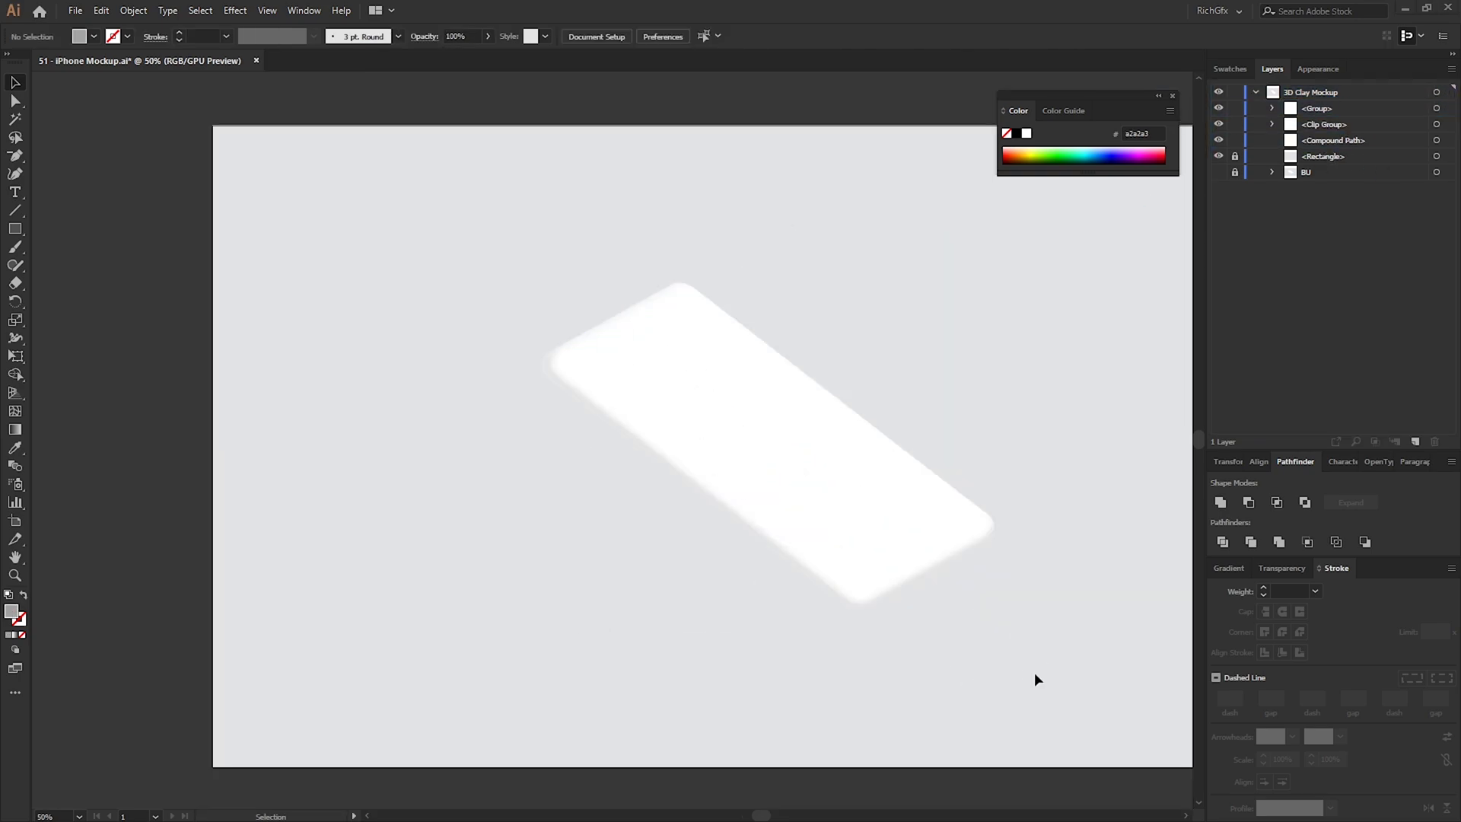
left_click_drag(492, 222, 1006, 698)
left_click(746, 652)
left_click_drag(859, 574, 486, 212)
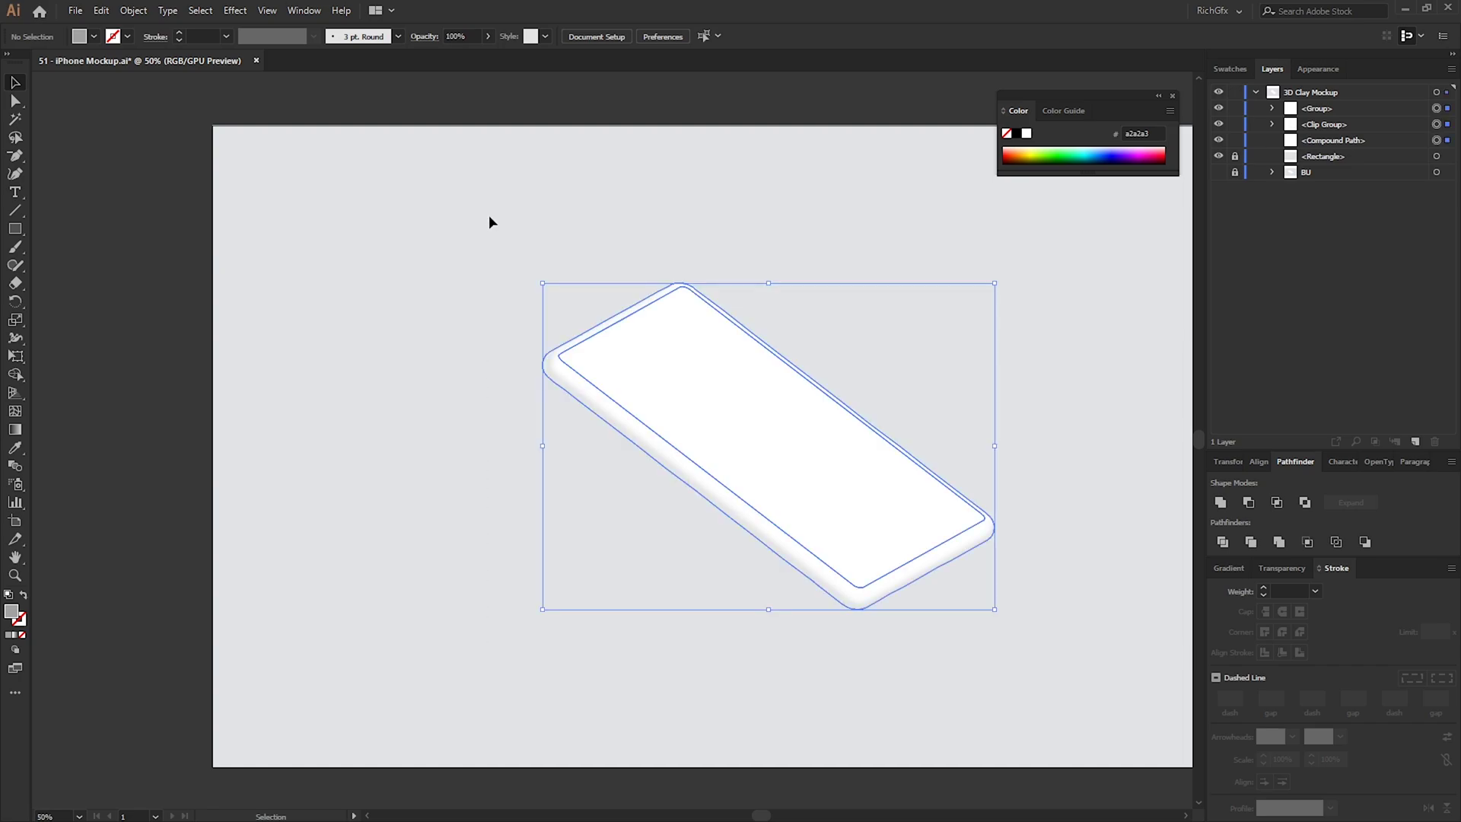
left_click(134, 10)
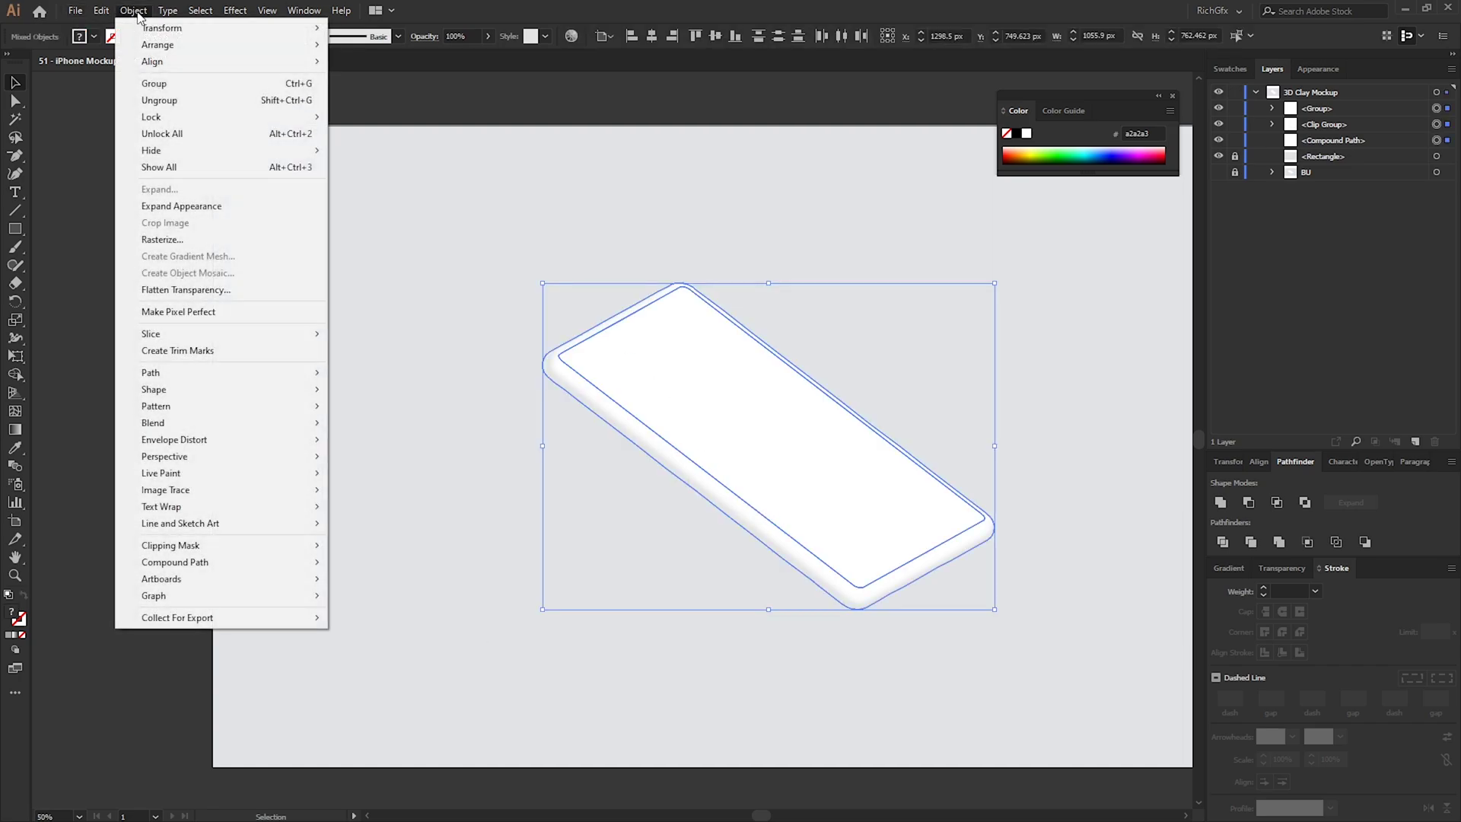
Step: Group the phone, duplicate it to the left, and unite the copy into one silhouette
left_click(204, 86)
left_click(1089, 464)
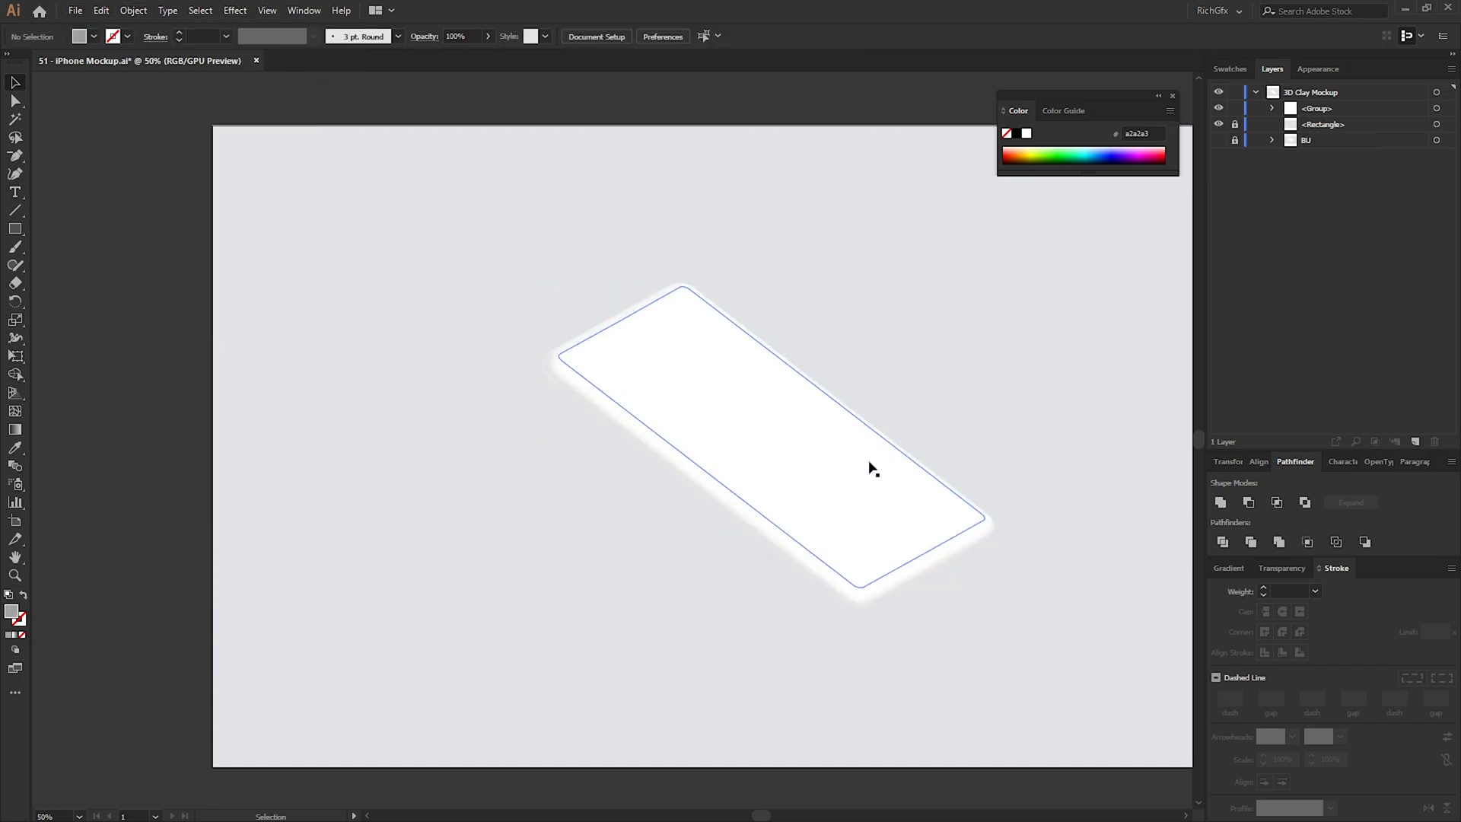
left_click_drag(870, 466, 554, 551)
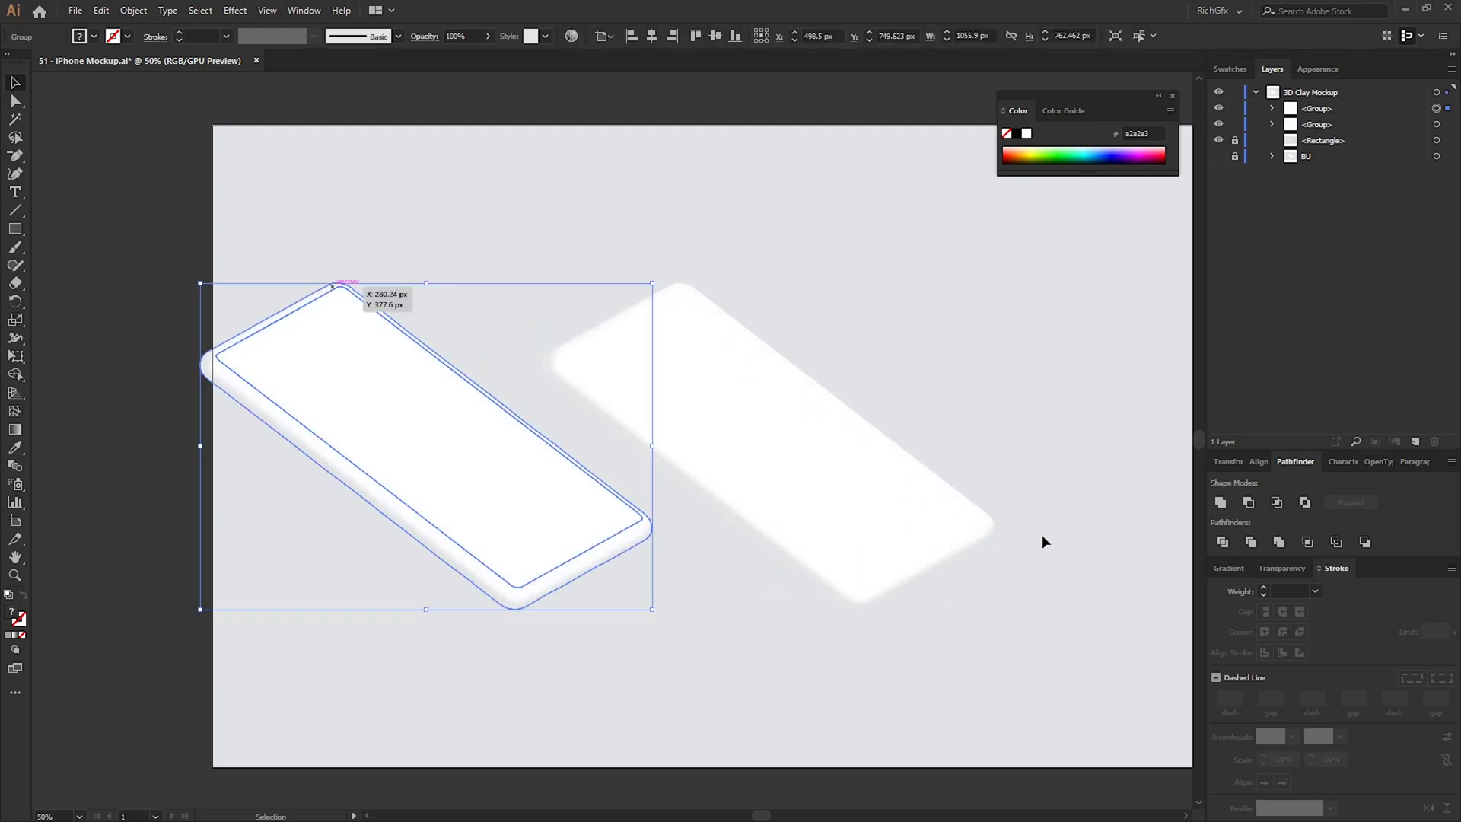
left_click(1225, 506)
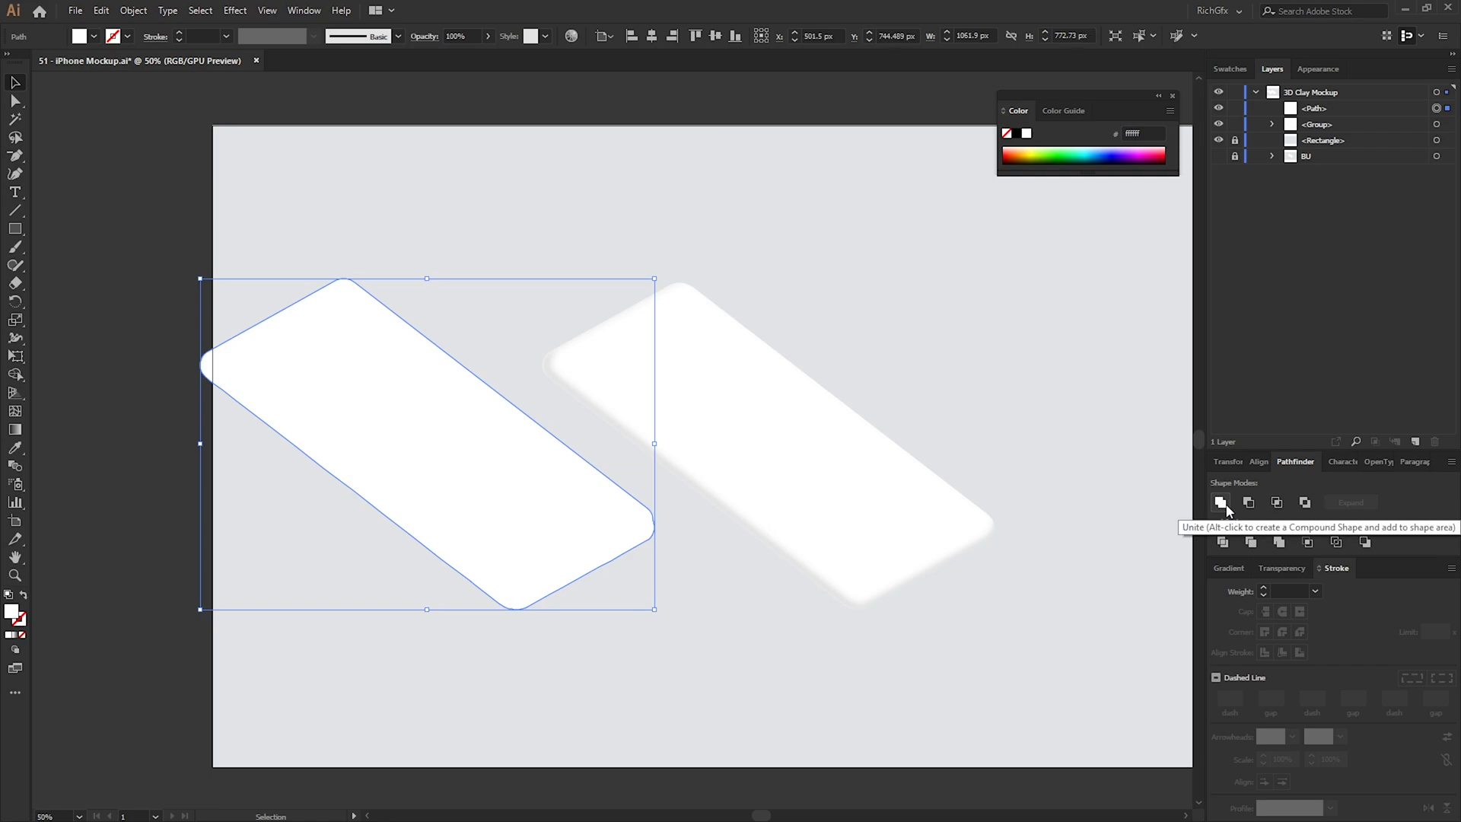
Step: Feather the silhouette with an 80 px radius and sample the background colour onto it
left_click(235, 11)
mouse_move(259, 183)
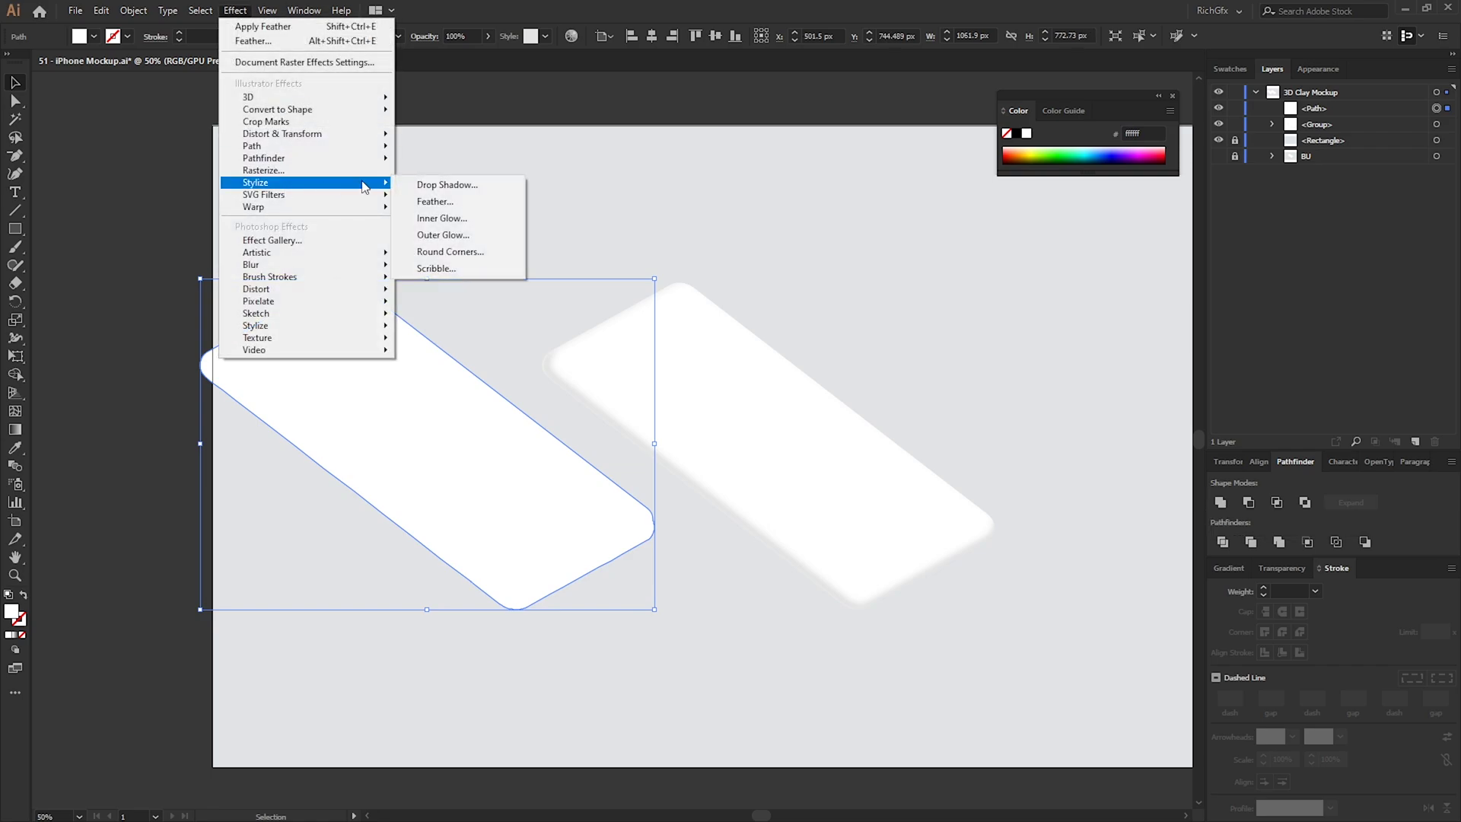
left_click(456, 201)
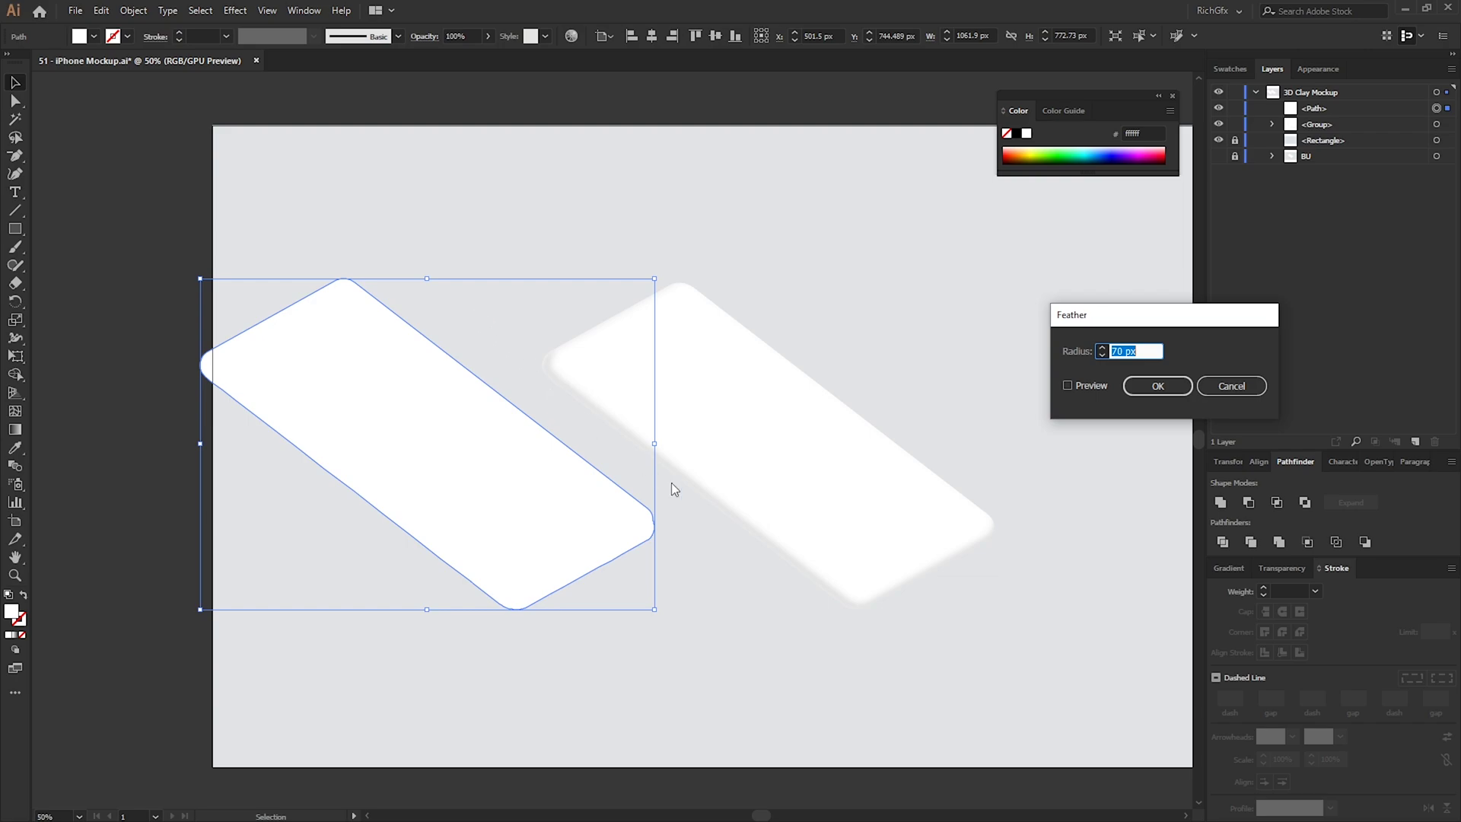
left_click(1068, 385)
key("shift+Up")
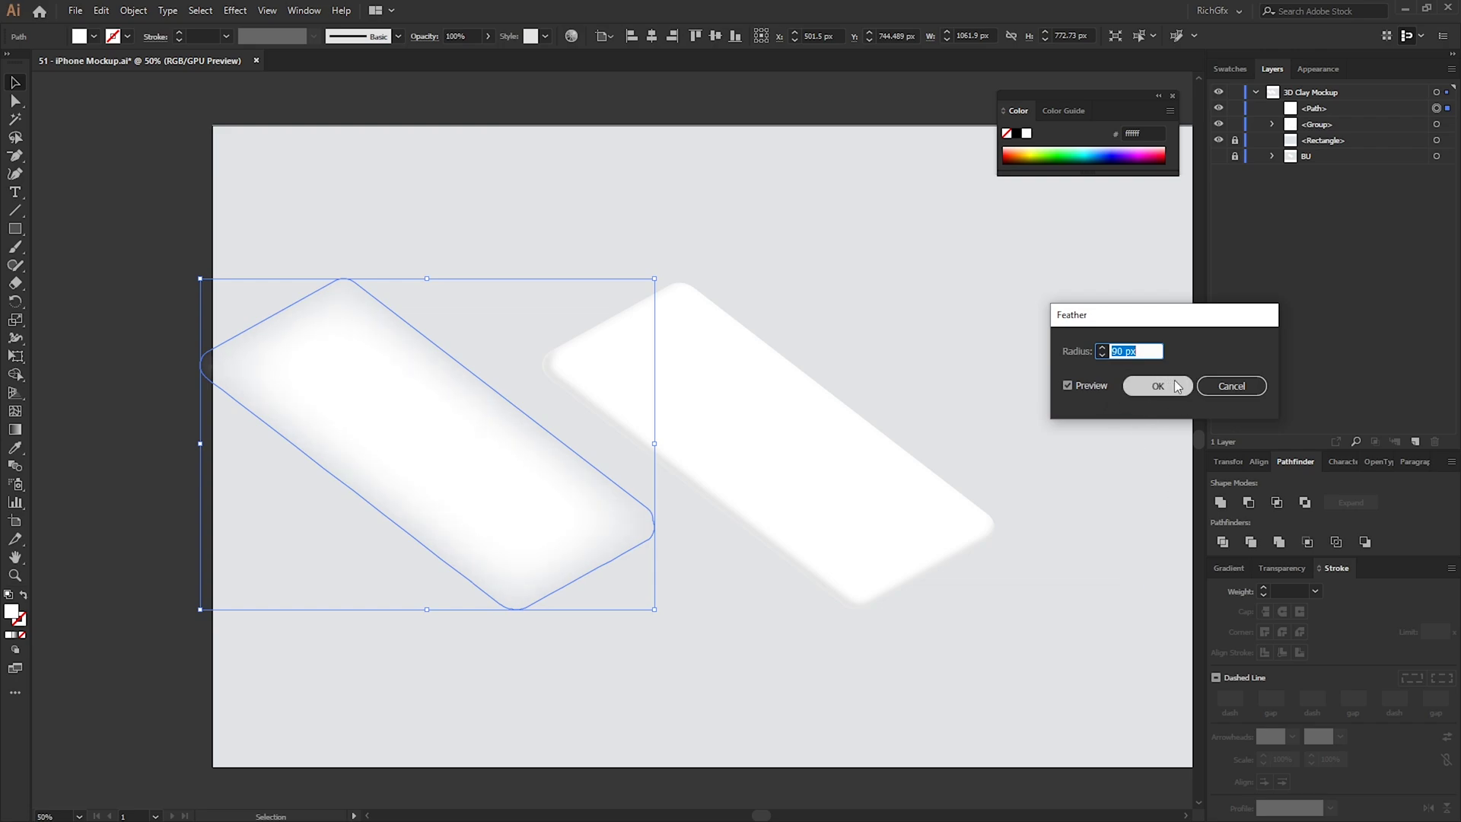
left_click(1156, 389)
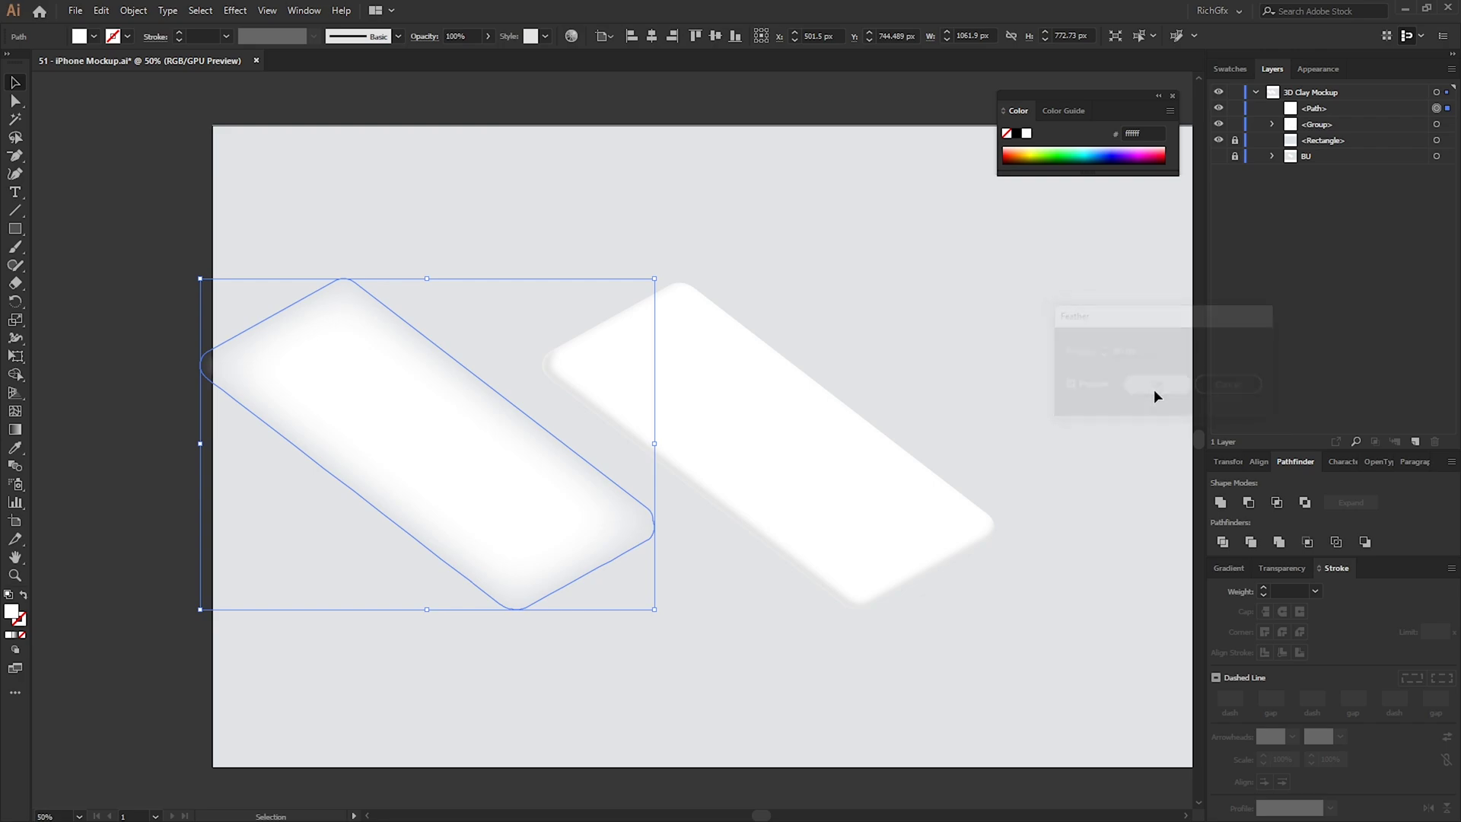
key("i")
left_click(520, 700)
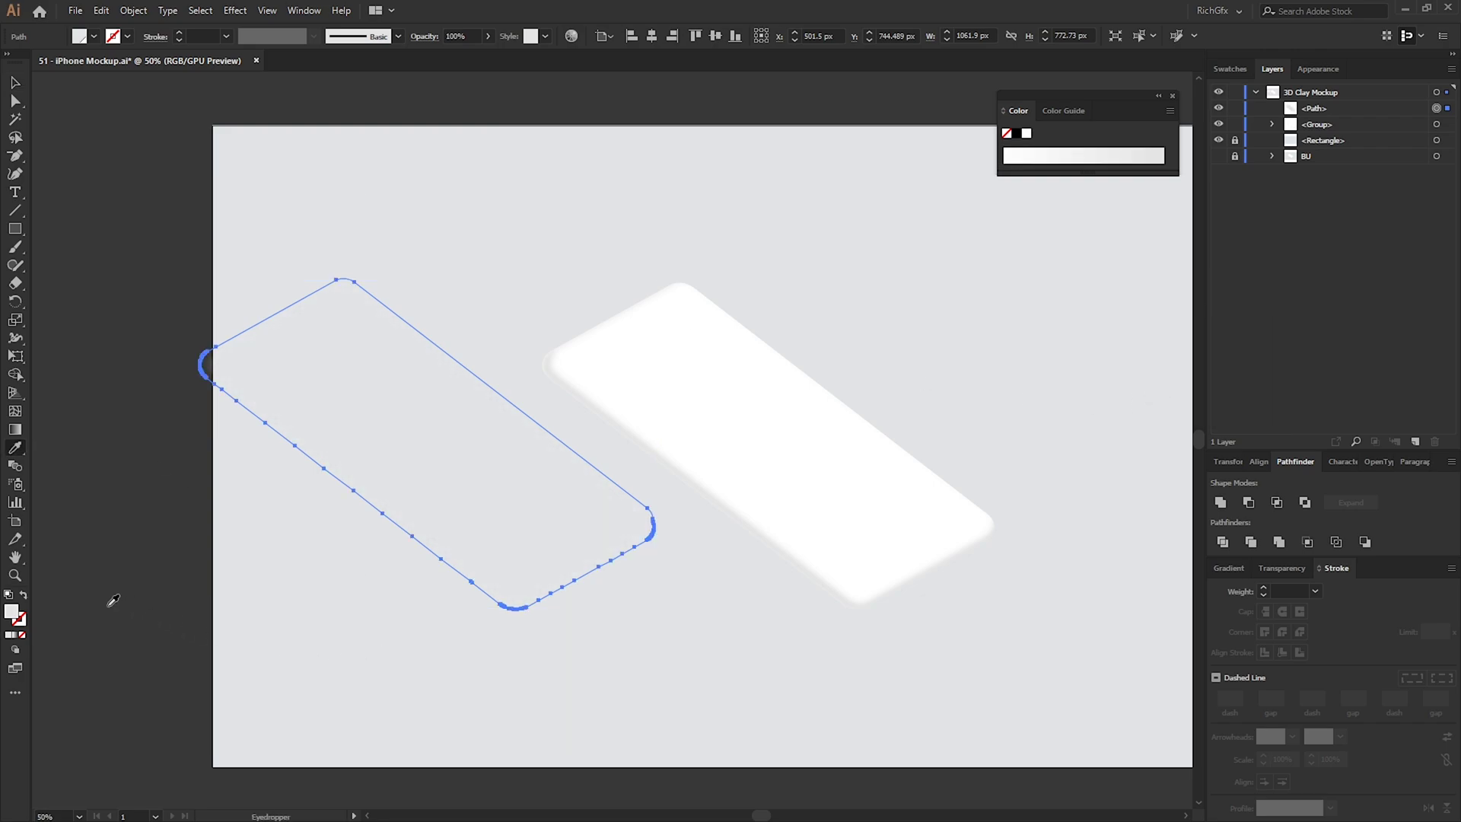
Step: Fill the feathered silhouette with grey 838384
double_click(11, 612)
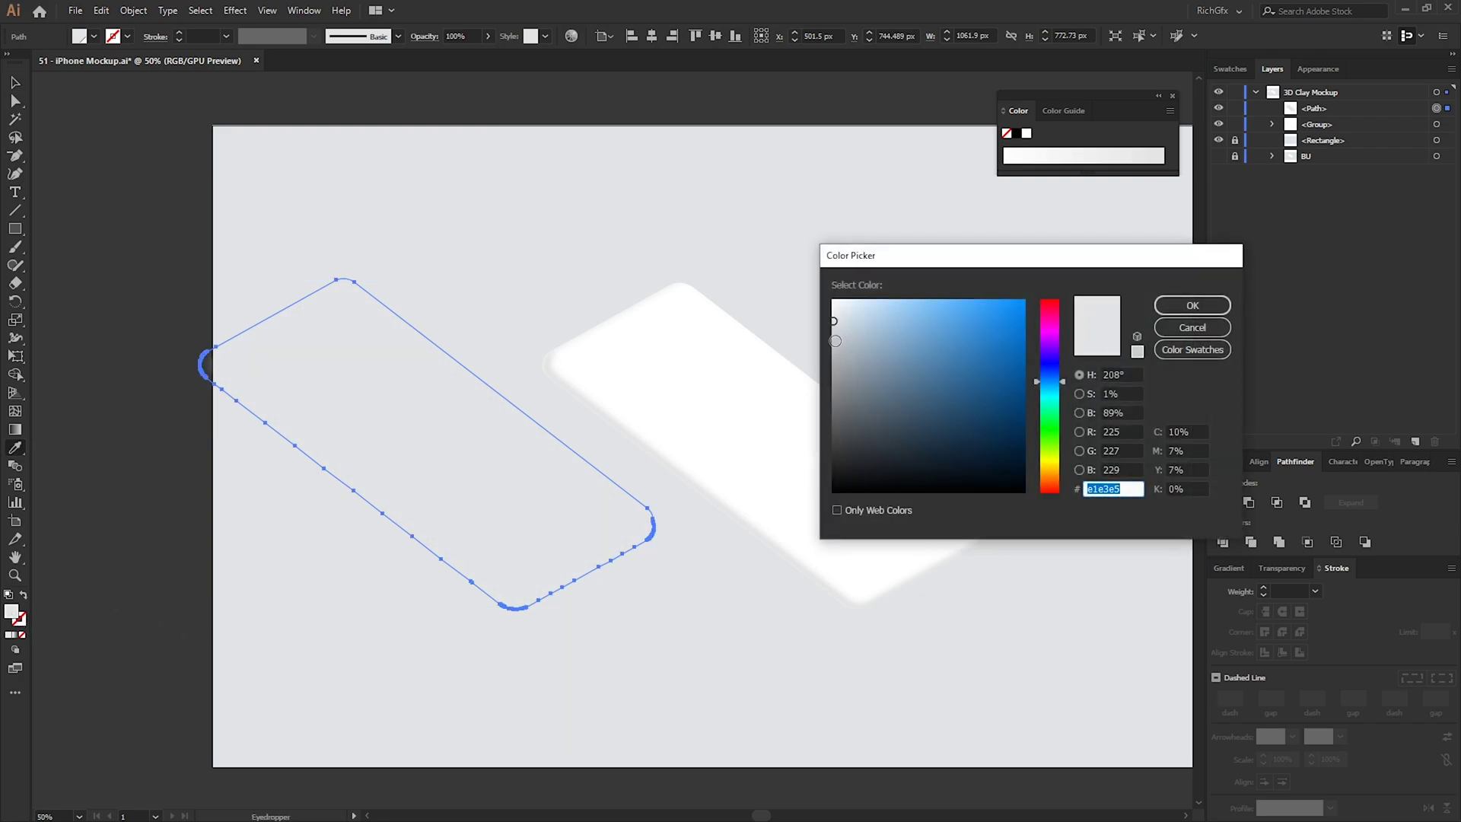
type("838384")
left_click(1216, 307)
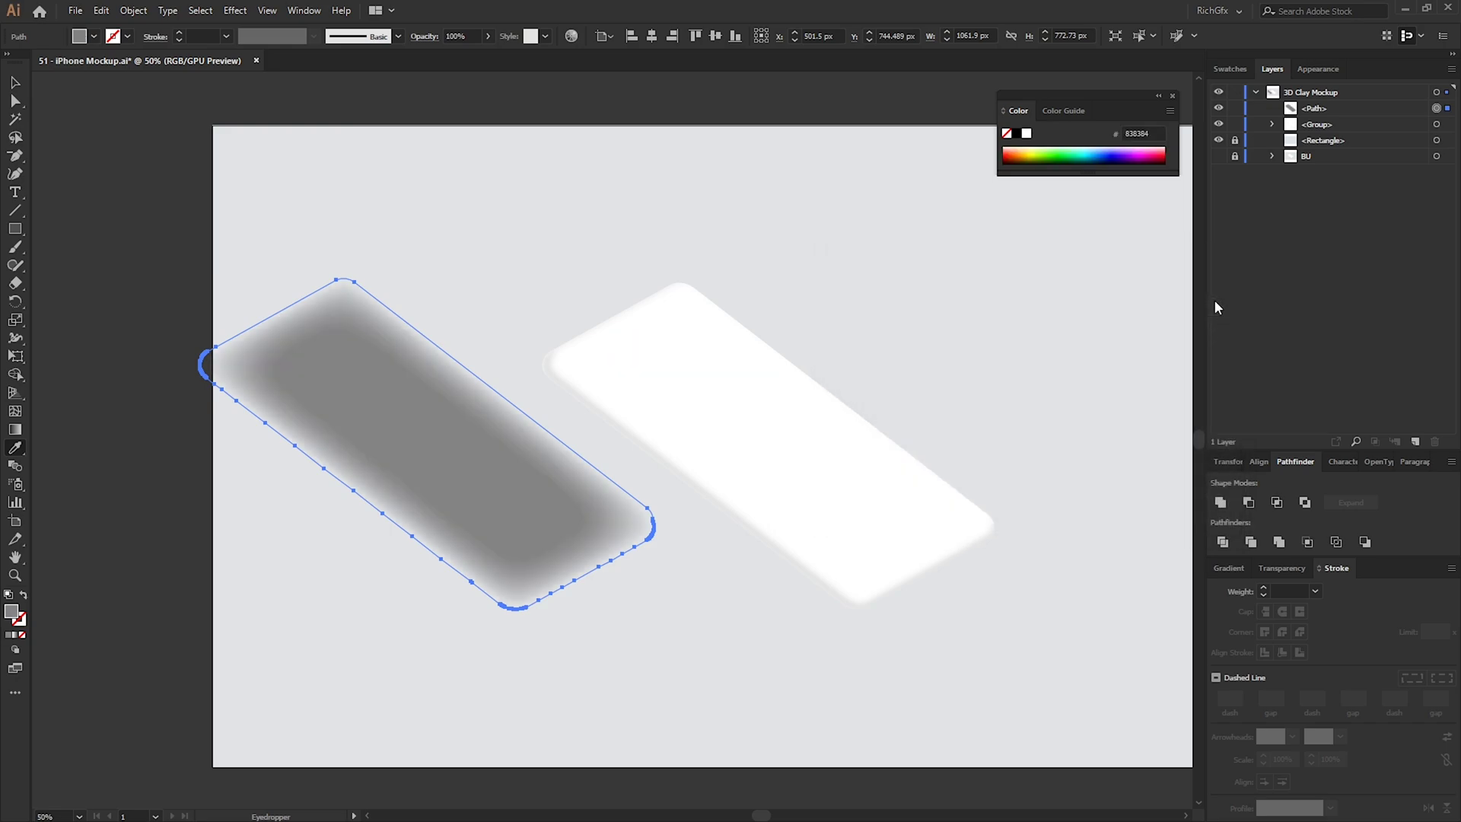
Step: Place the silhouette behind the white phone and nudge it slightly down as a shadow
key("v")
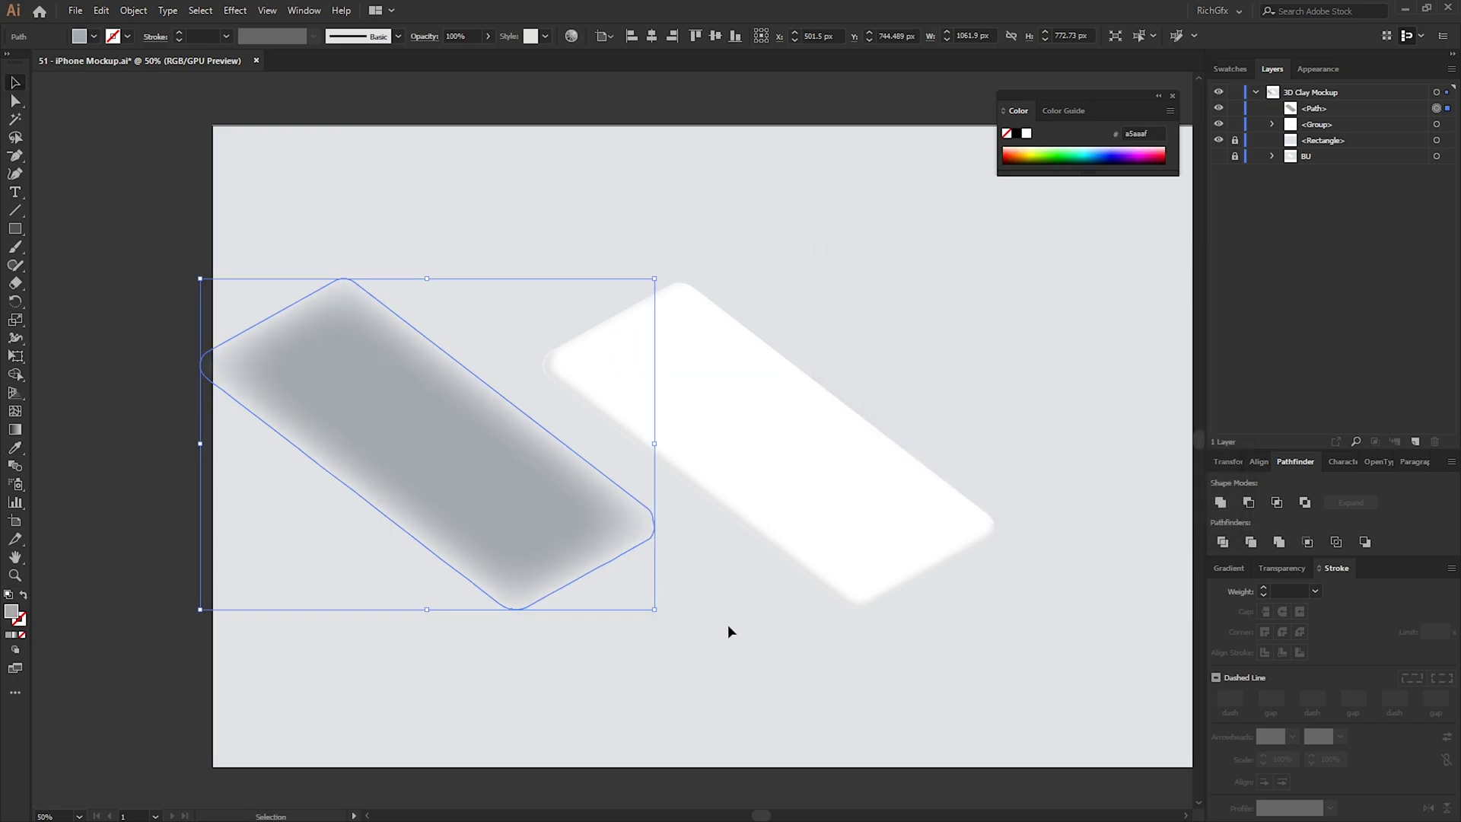
left_click(728, 624)
left_click_drag(482, 506, 820, 505)
left_click_drag(1329, 114, 1330, 135)
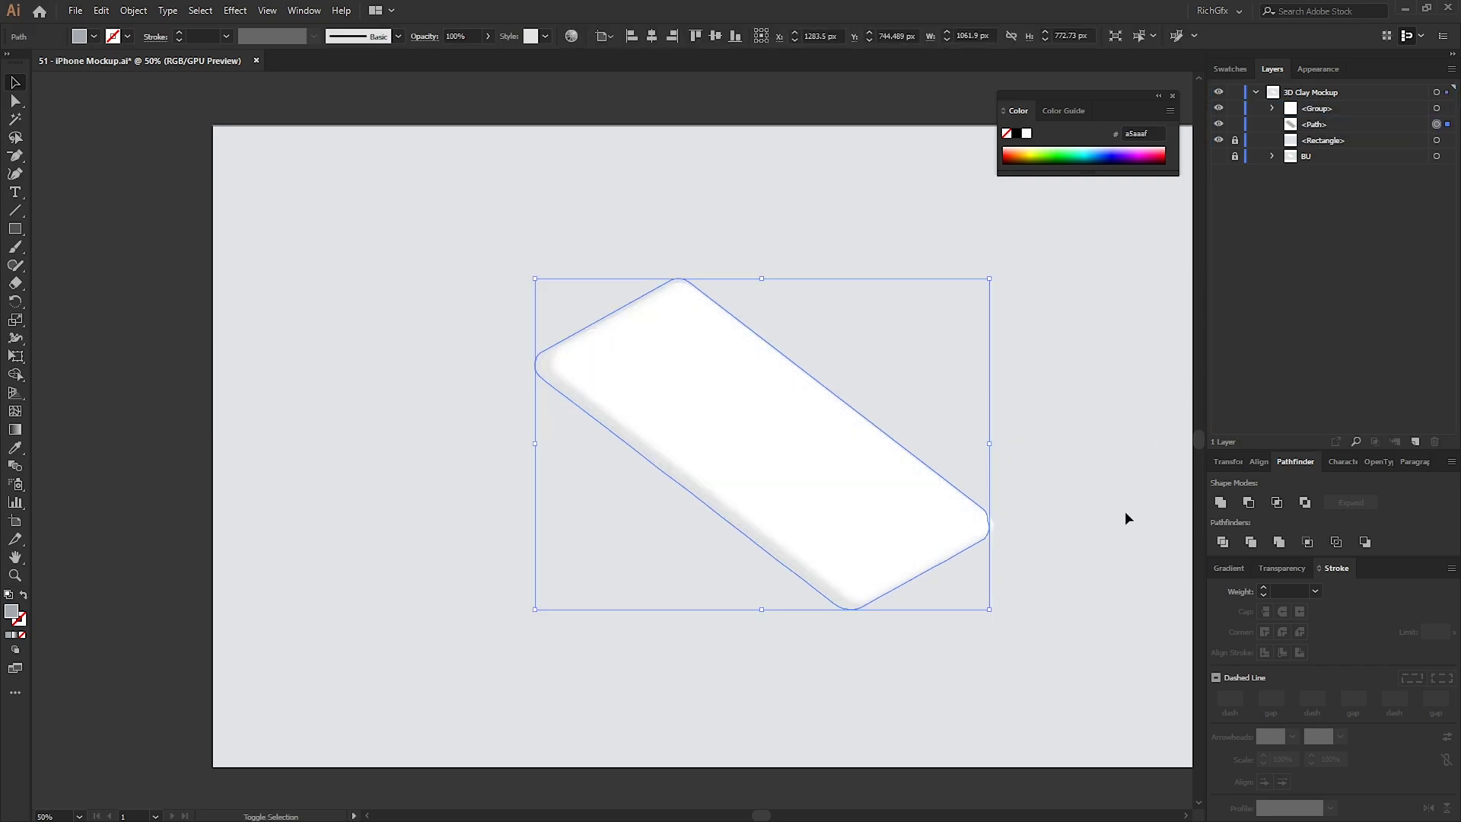
key("Down")
key("Down")
key("Down")
key("Down")
key("Down")
key("Down")
key("Down")
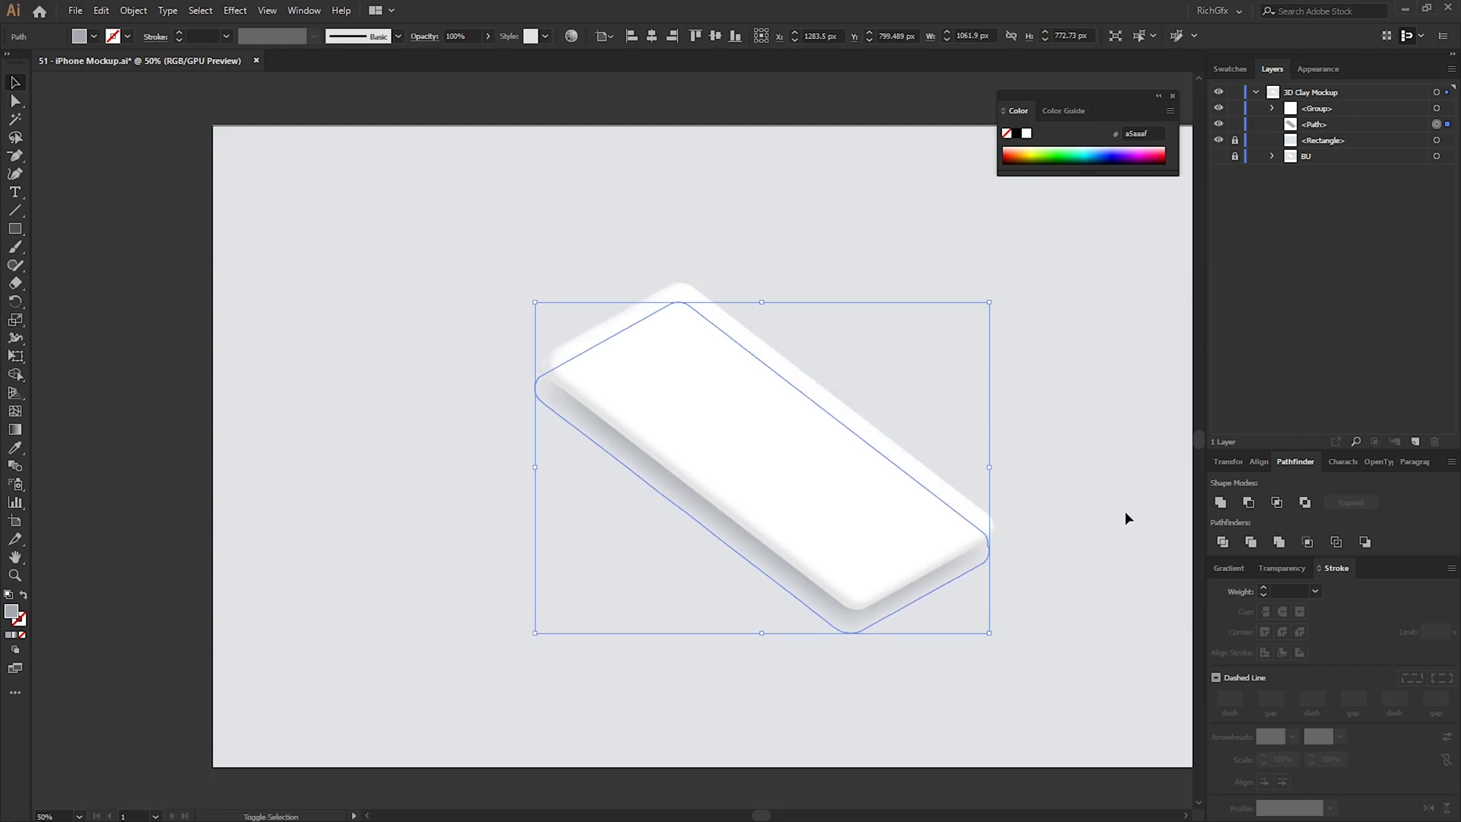
left_click(1125, 510)
left_click_drag(1125, 510, 1017, 494)
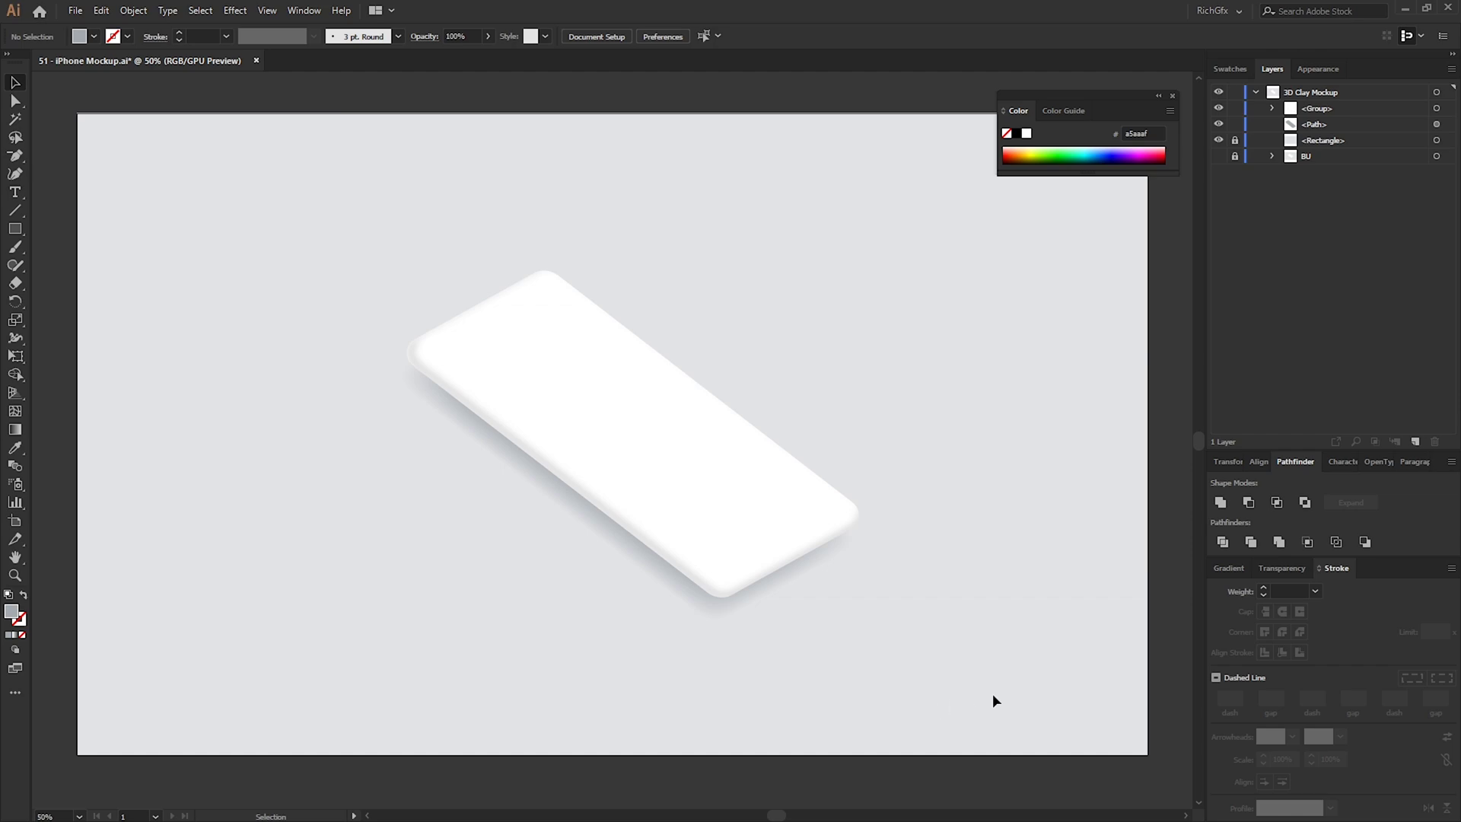
Step: Hide the colour panel, then unlock and select the background rectangle
key("F6")
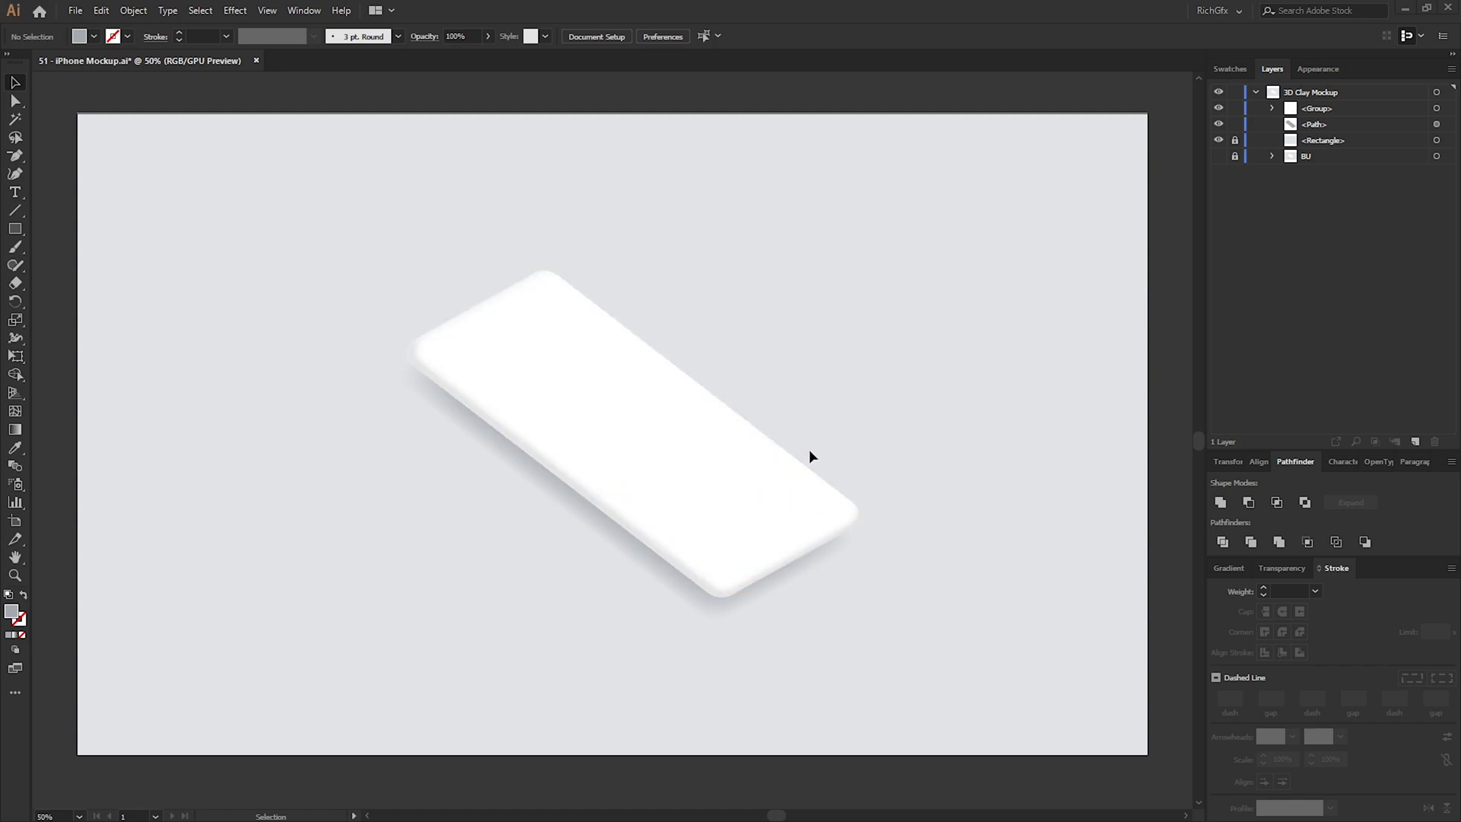
left_click(1235, 140)
left_click(186, 192)
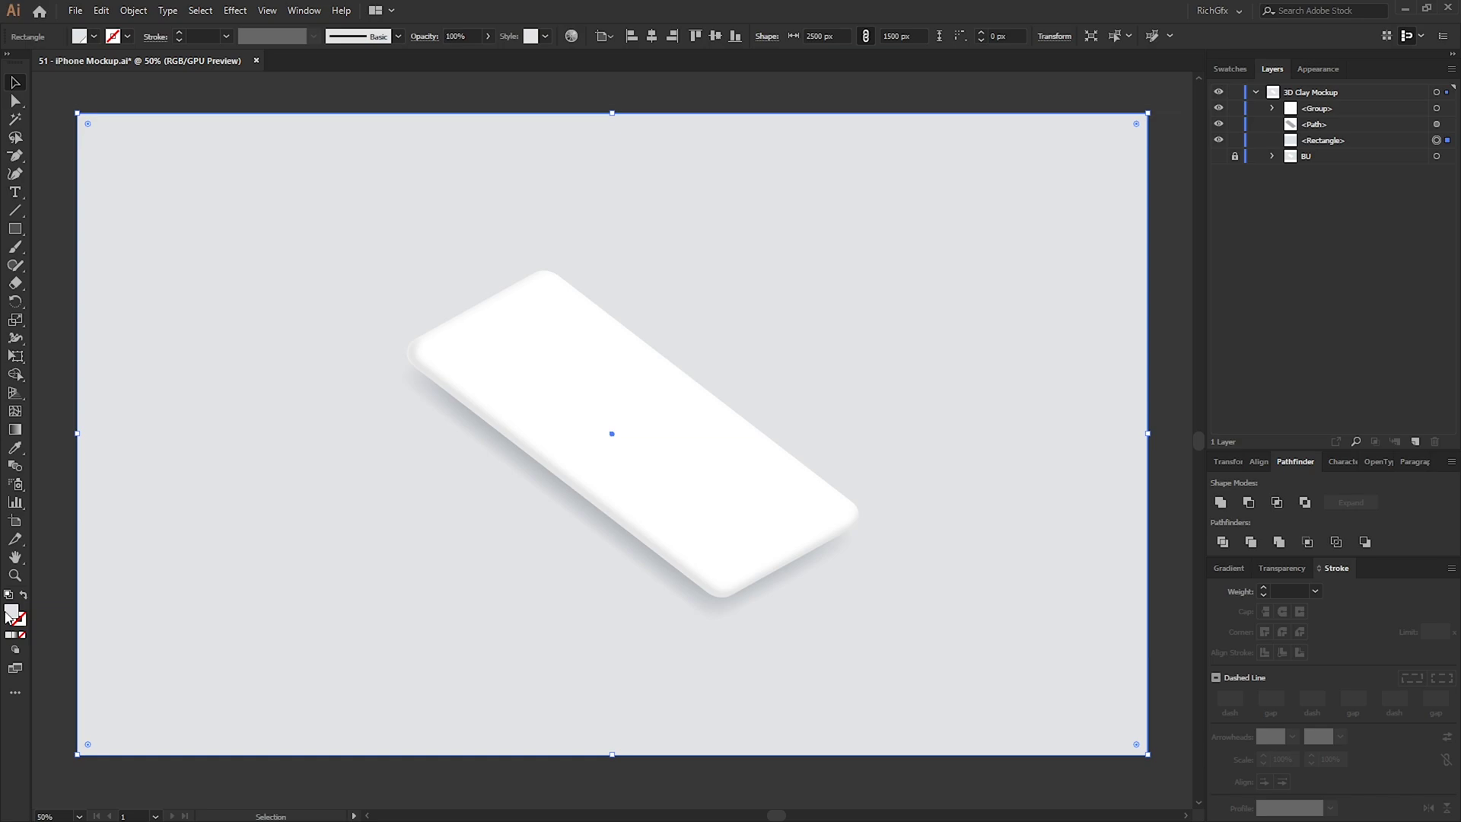
Step: Copy the background fill's hex value e1e3e5 and switch to Photoshop's blank document
double_click(10, 611)
double_click(1094, 490)
right_click(1094, 490)
left_click(1127, 538)
left_click(1193, 327)
key("ctrl+shift+a")
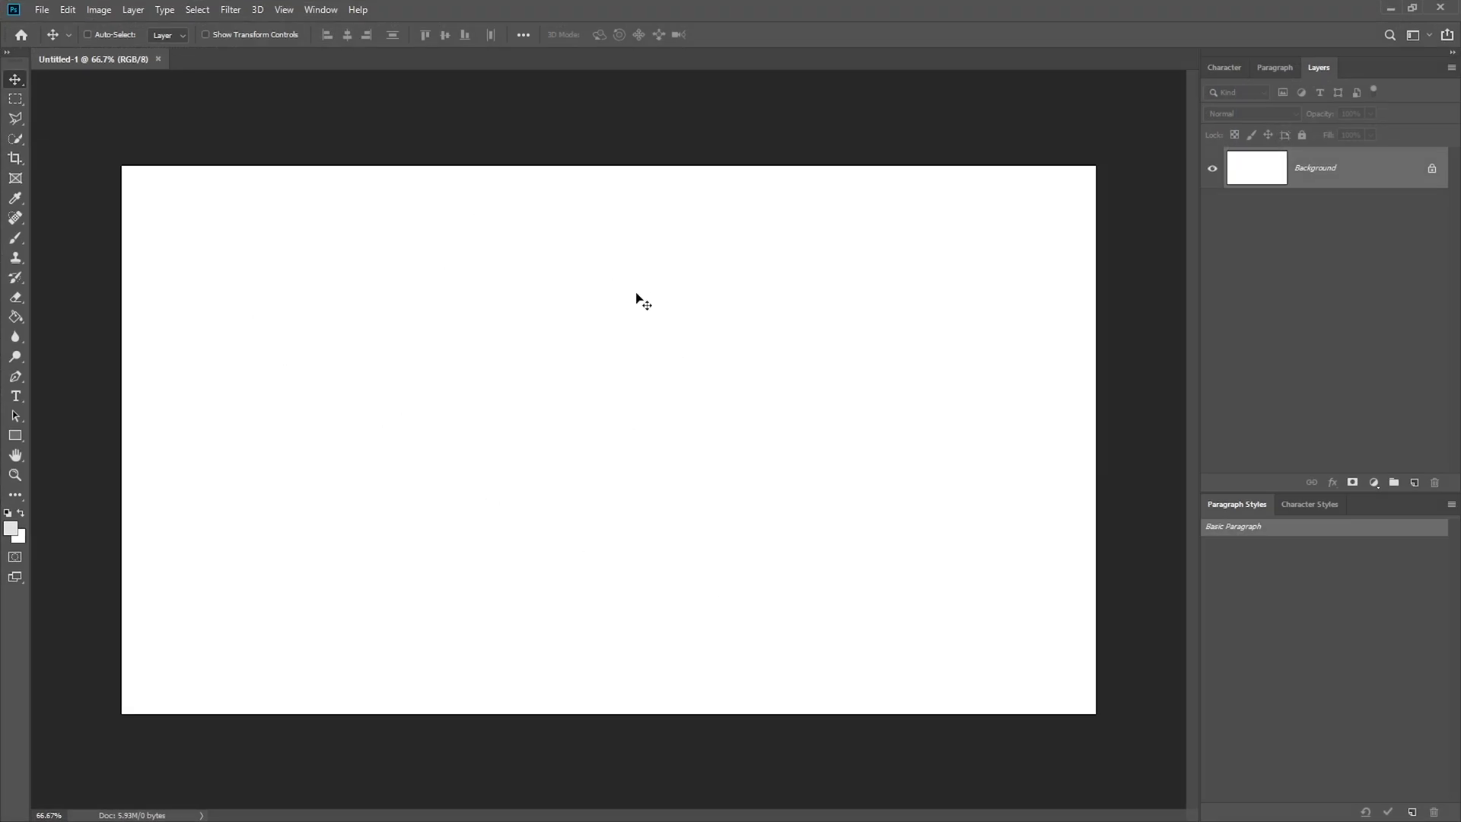
Step: Set Photoshop's foreground colour to the pasted hex e1e3e5
left_click(13, 532)
left_click(783, 591)
key("ctrl+v")
left_click(841, 344)
Step: Add a Solid Color fill layer in e1e3e5 to cover the canvas
left_click(15, 316)
left_click(1376, 484)
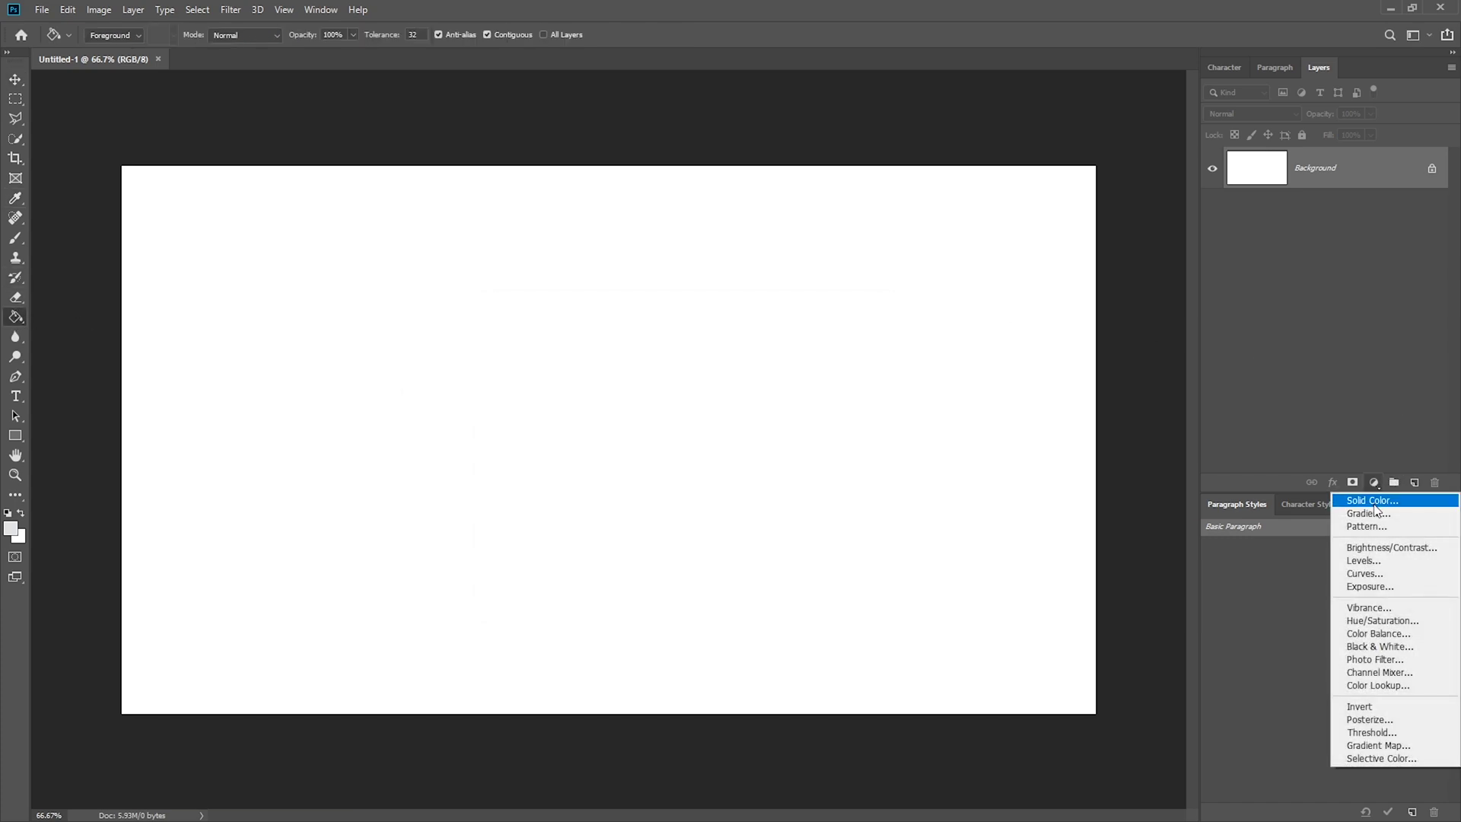
left_click(1373, 500)
left_click(839, 343)
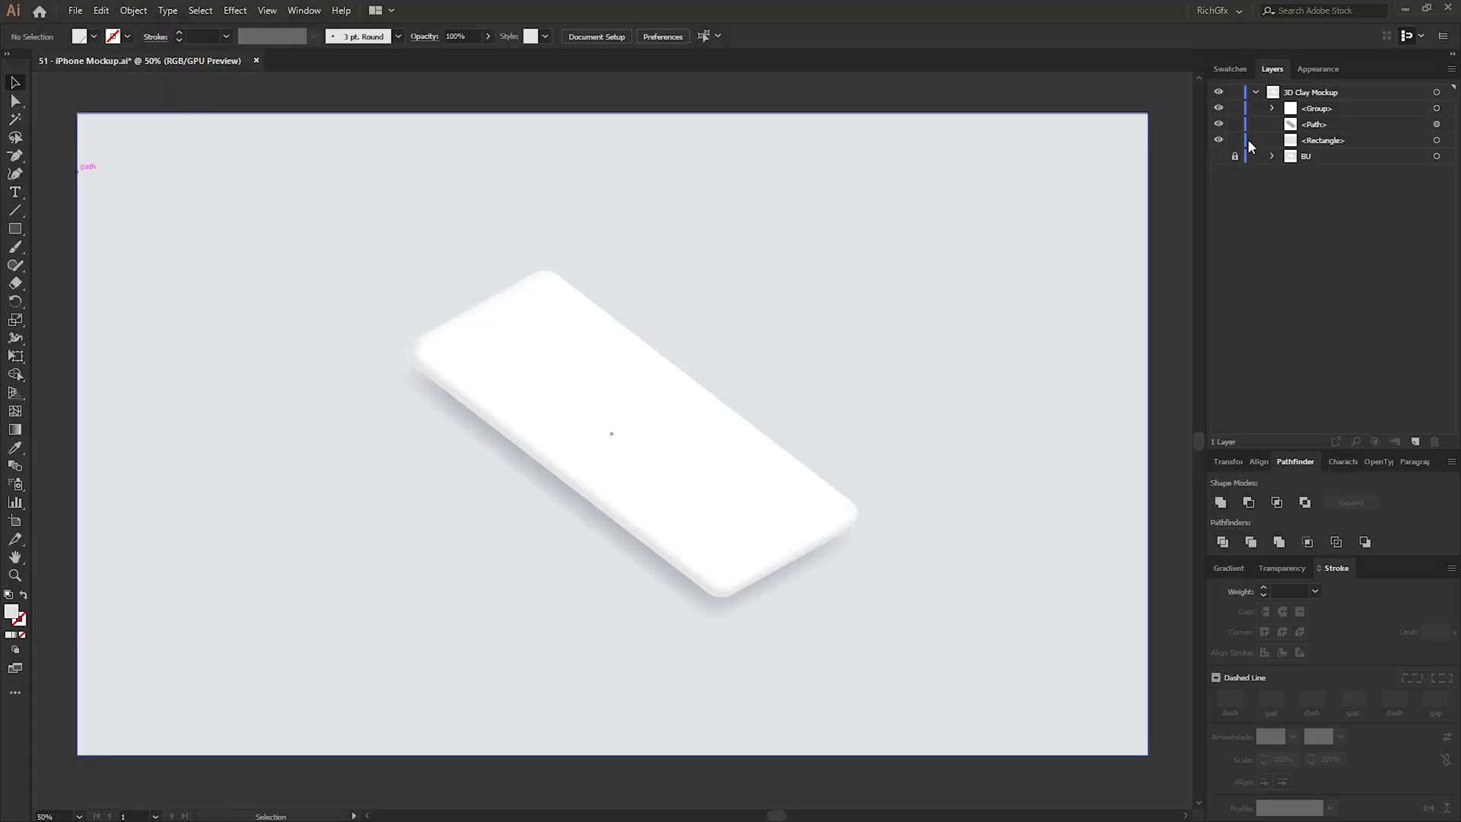
Step: Lock the background rectangle, then select and copy the clay phone with its shadow
left_click(1235, 140)
left_click_drag(714, 541, 320, 186)
left_click(101, 11)
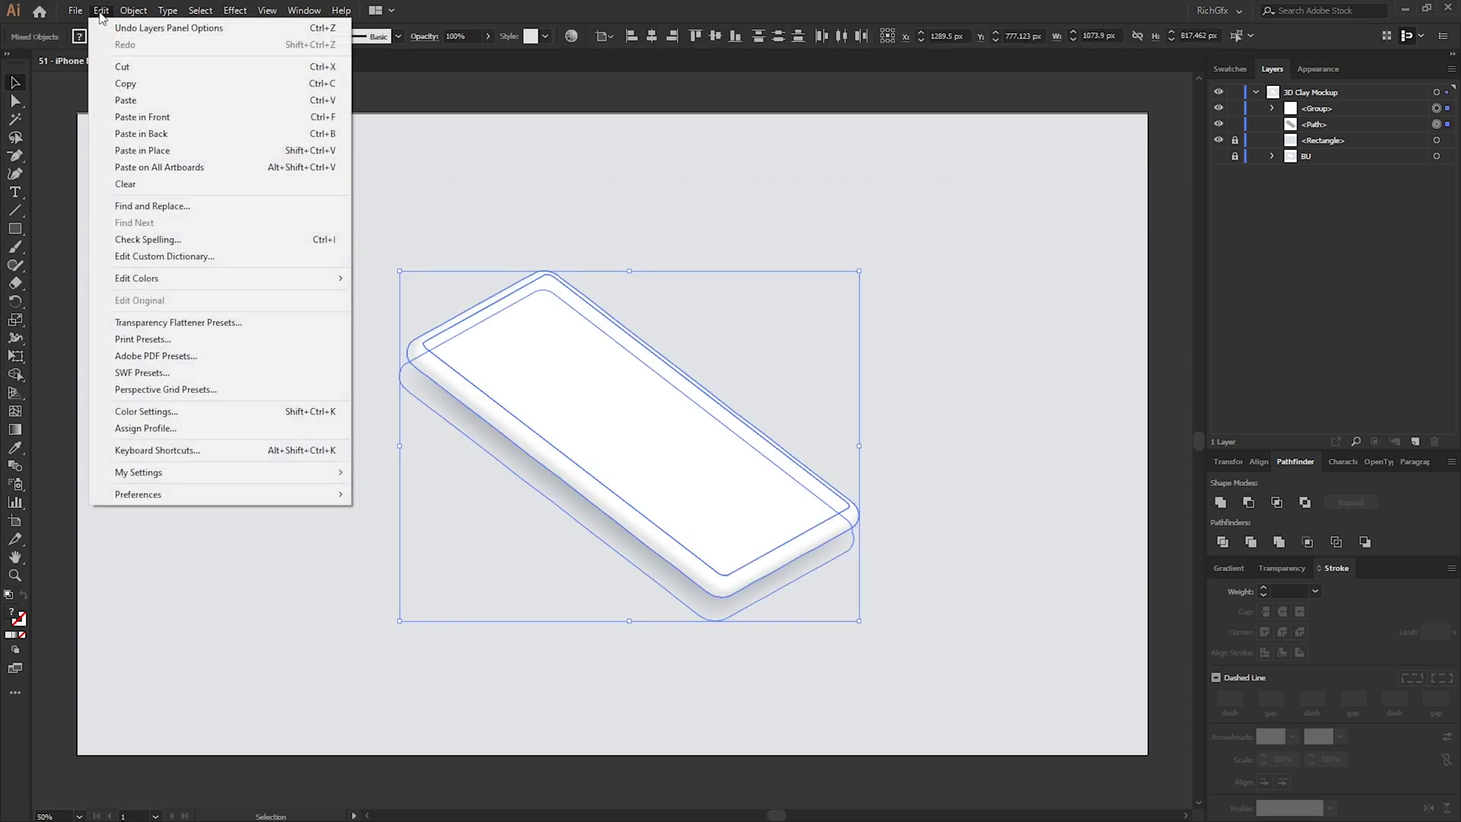
left_click(170, 85)
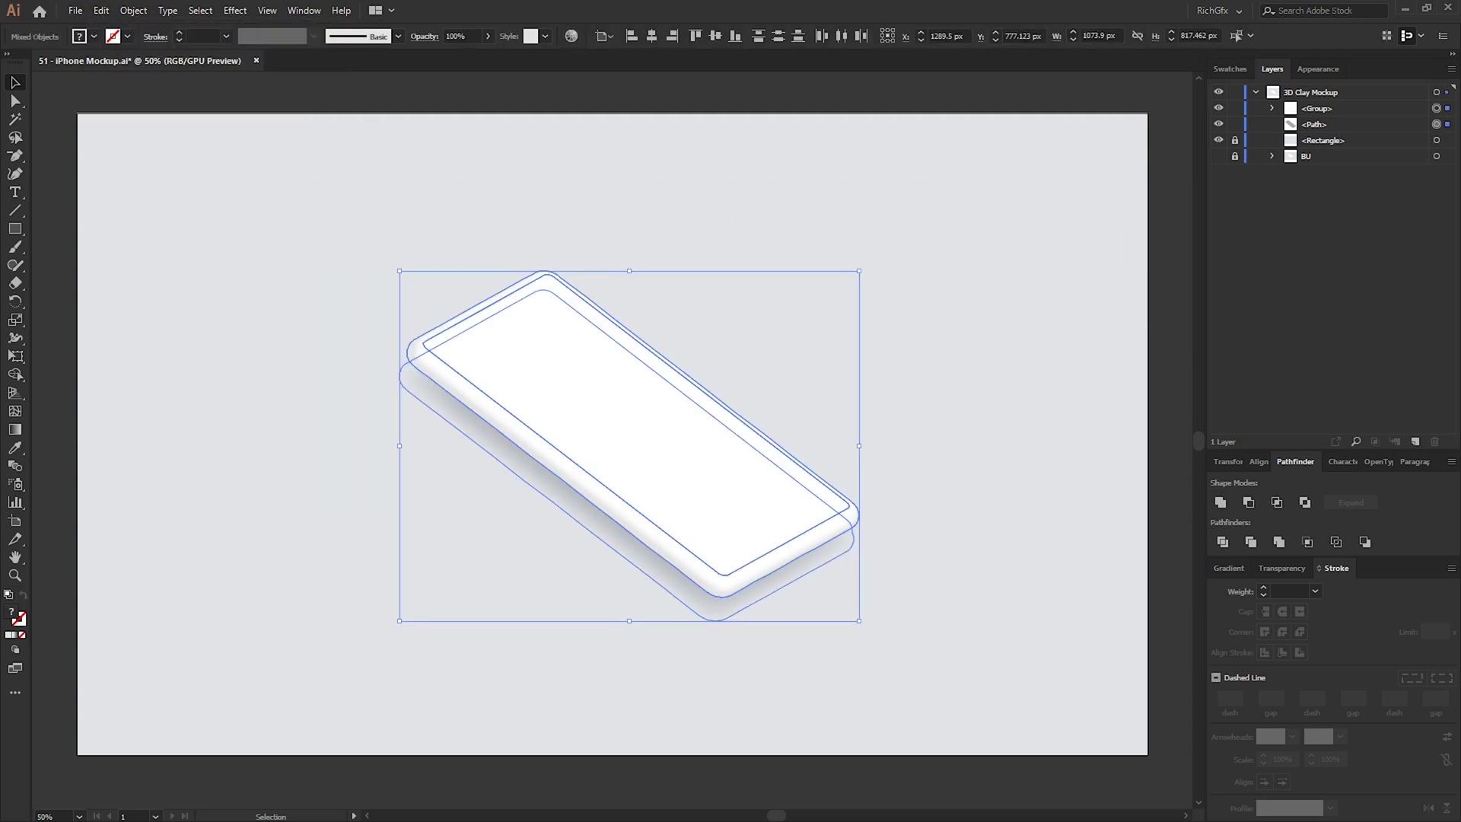
Step: Paste the copied phone into the Photoshop document to open the Paste dialog
key("alt+Tab")
left_click(68, 9)
left_click(107, 140)
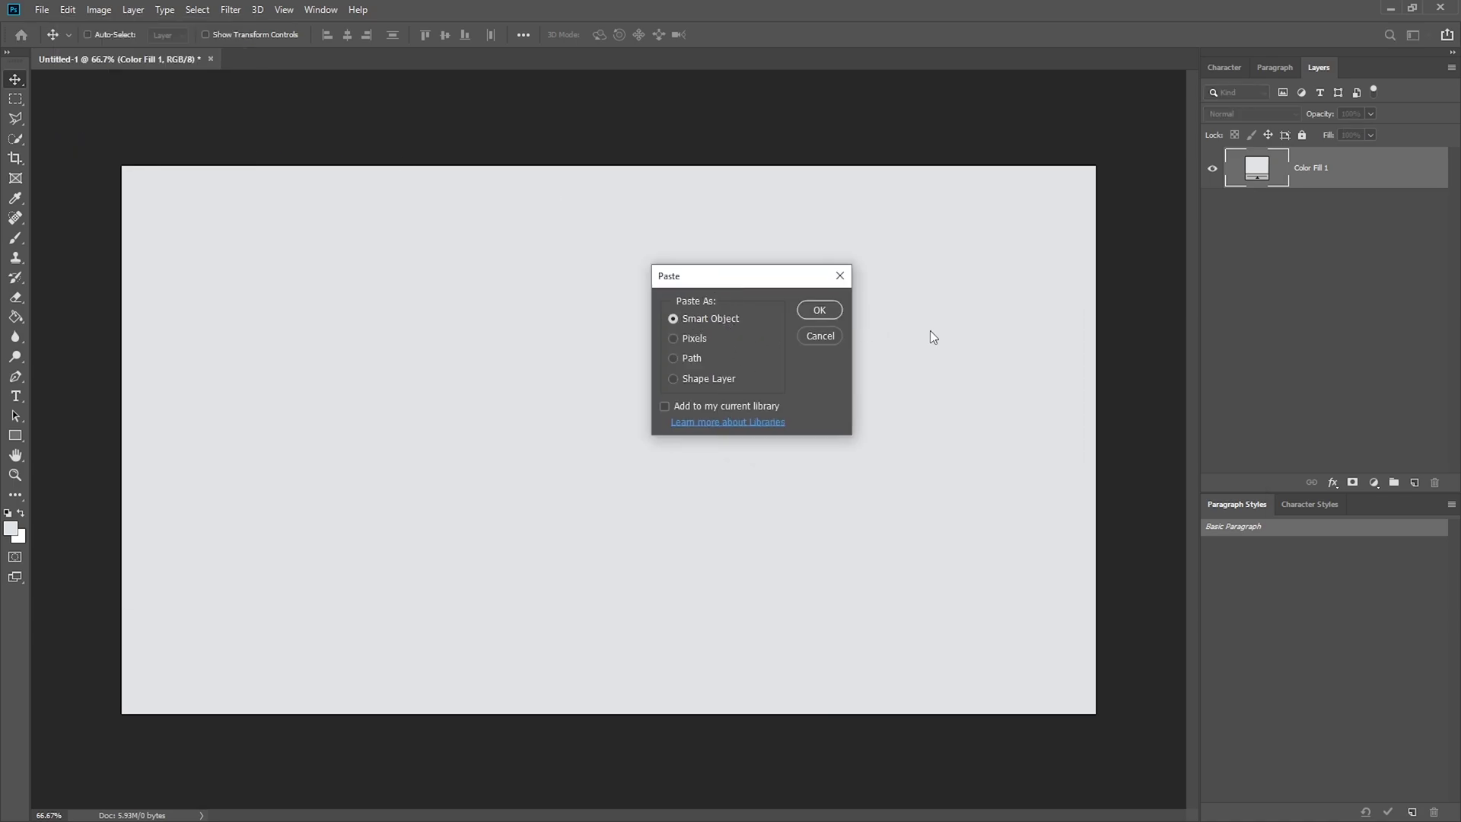
Step: Place the phone as a Vector Smart Object and open the Create Rectangle size dialog
left_click(837, 310)
key("Return")
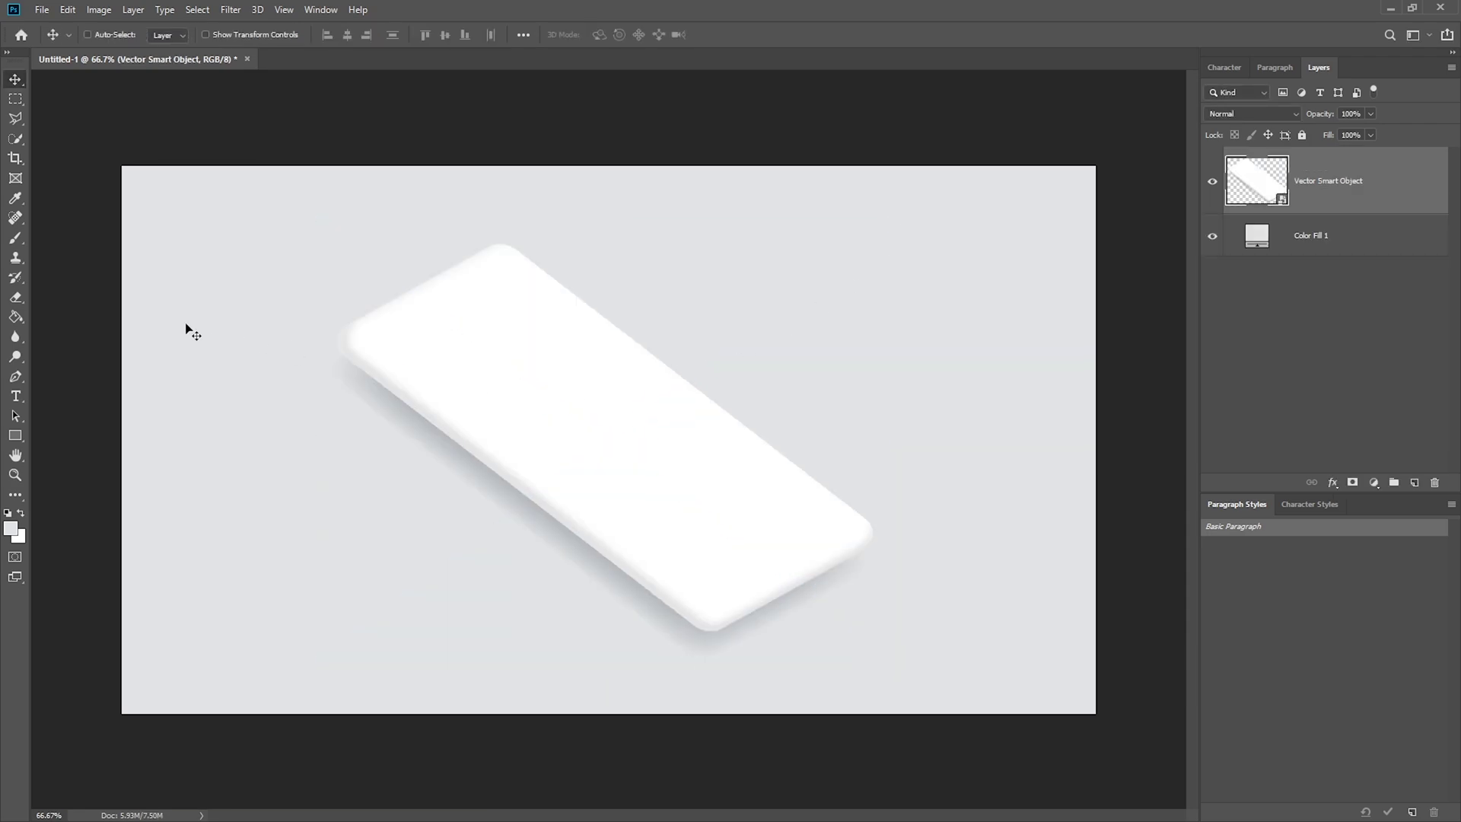
left_click(15, 436)
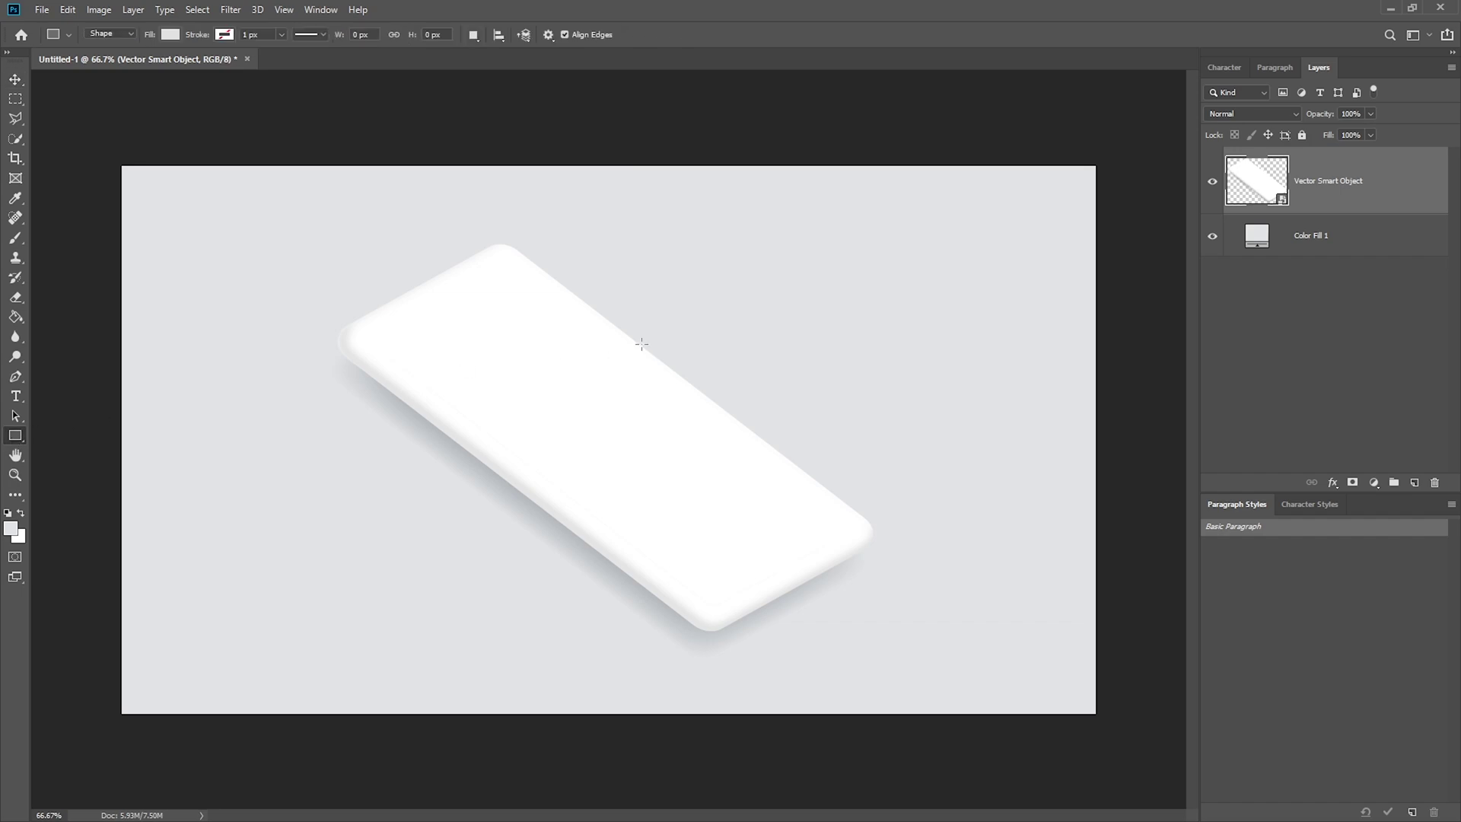
left_click_drag(643, 287, 644, 287)
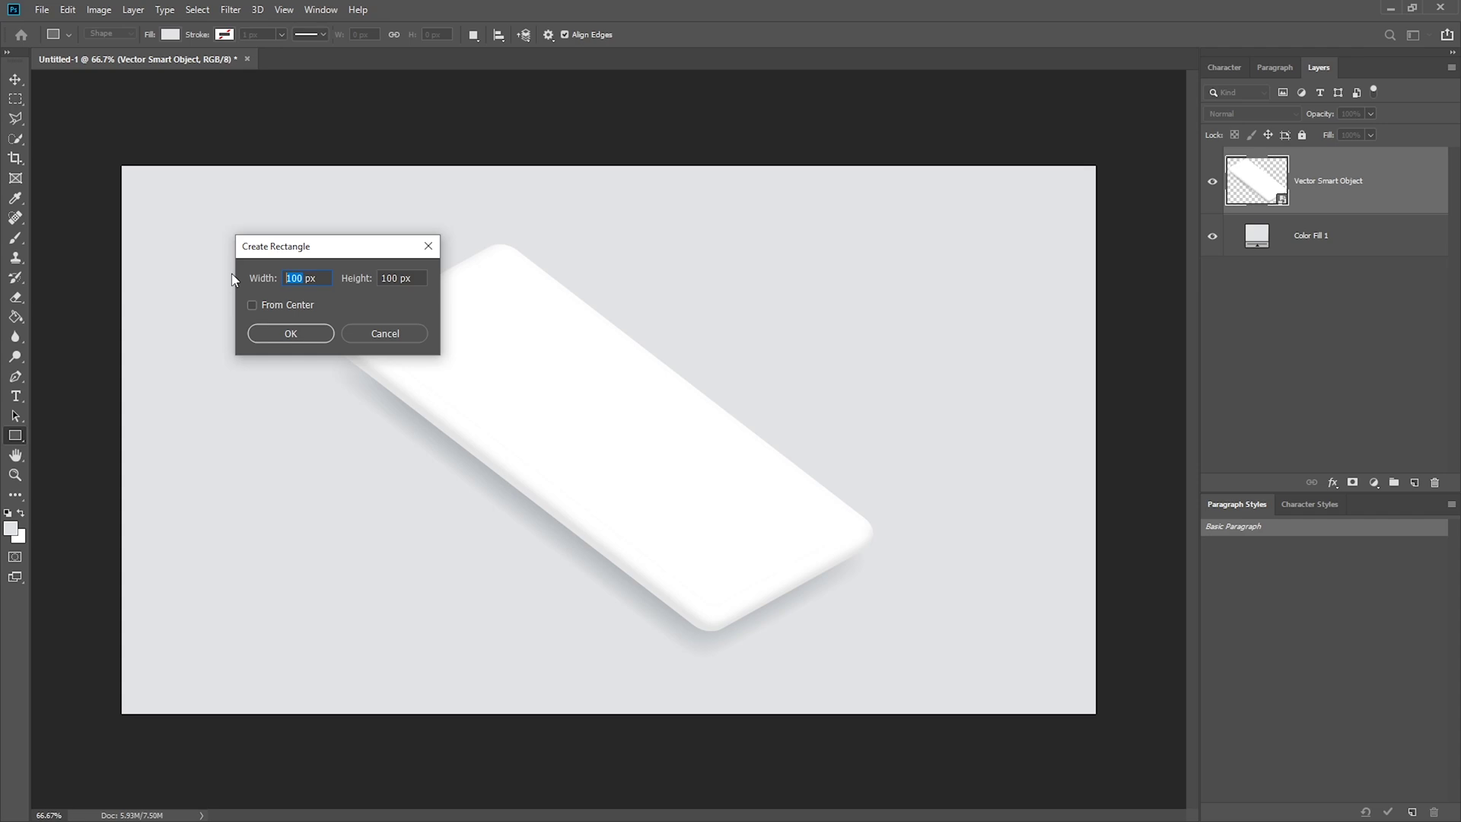
Step: Create a 1125 × 2436 px rectangle and fill it black
type("1125")
key("Tab")
type("245")
key("Return")
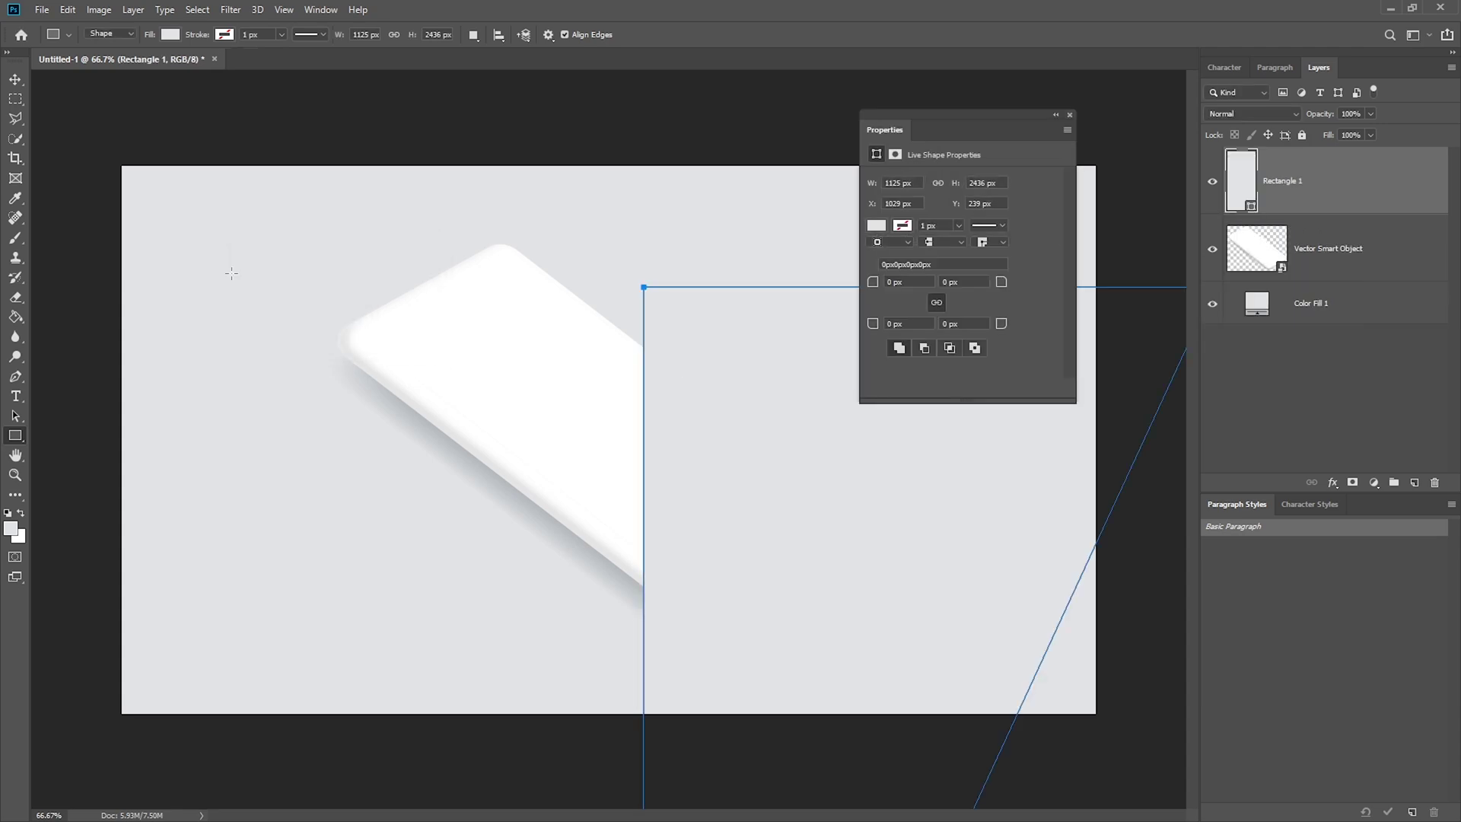
double_click(1249, 186)
left_click_drag(548, 466, 497, 542)
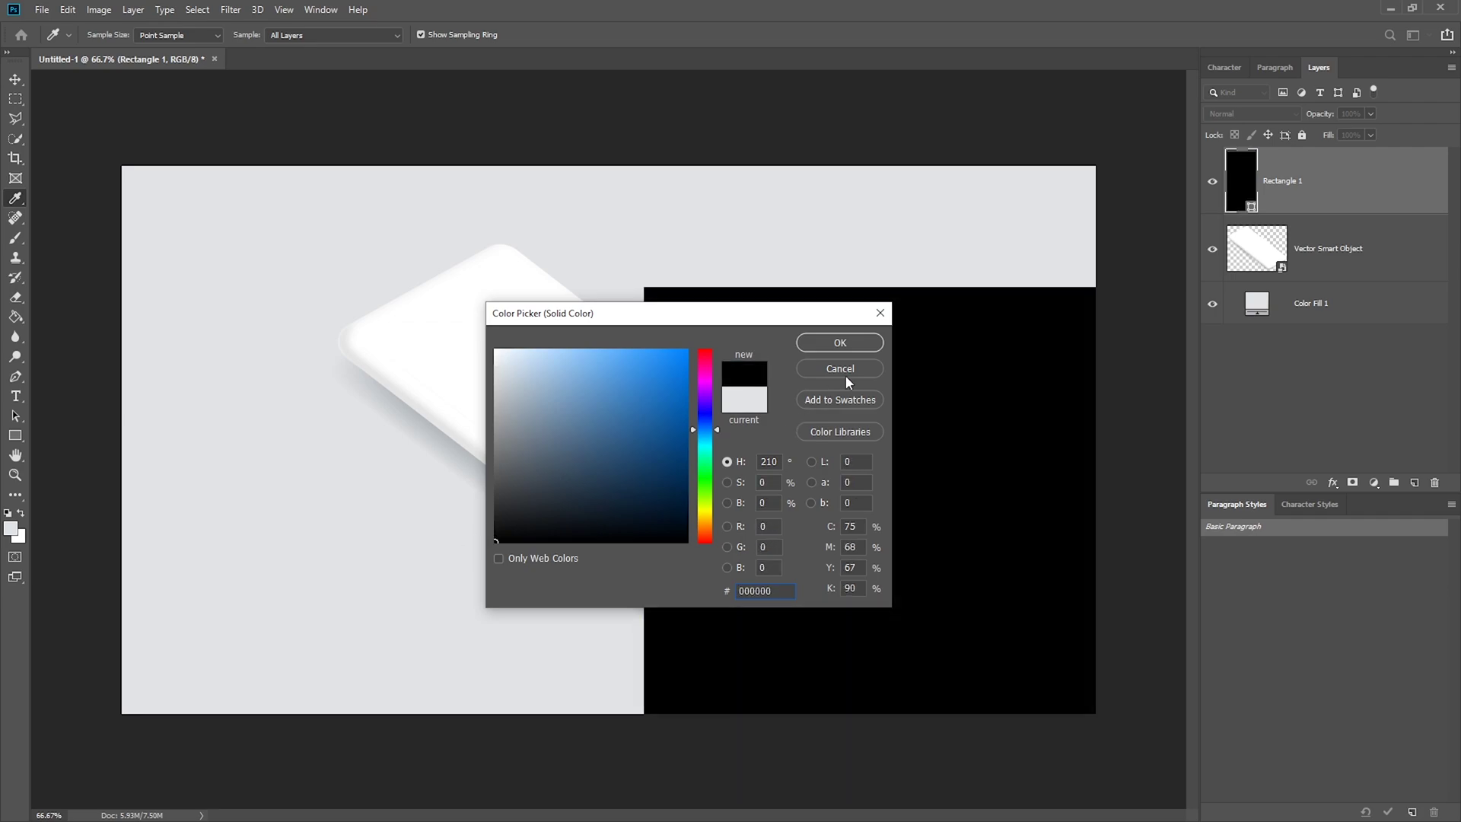
left_click(840, 343)
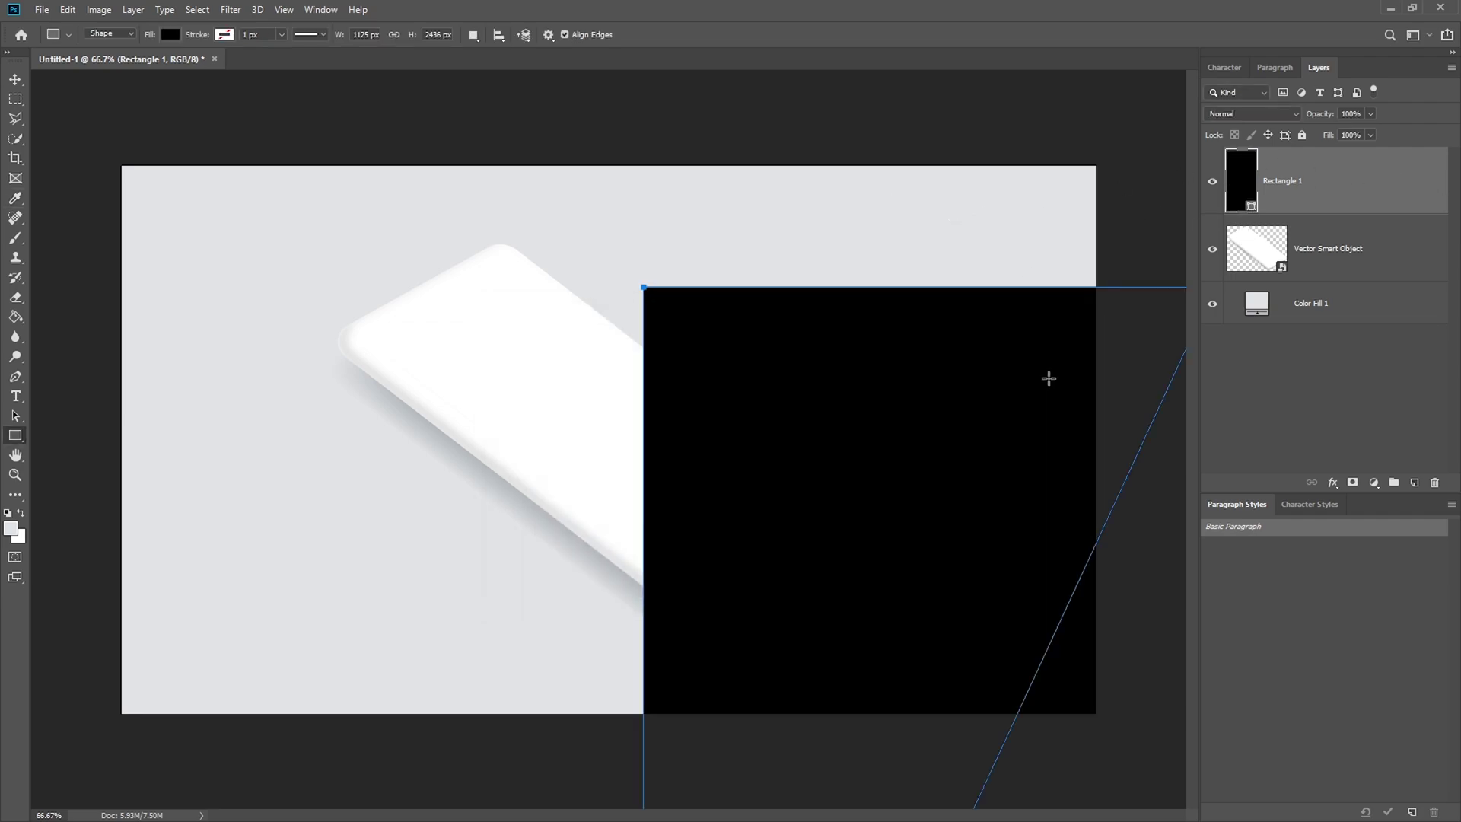
Step: Convert the rectangle to a smart object and scale it to about 27% beside the phone
right_click(1390, 179)
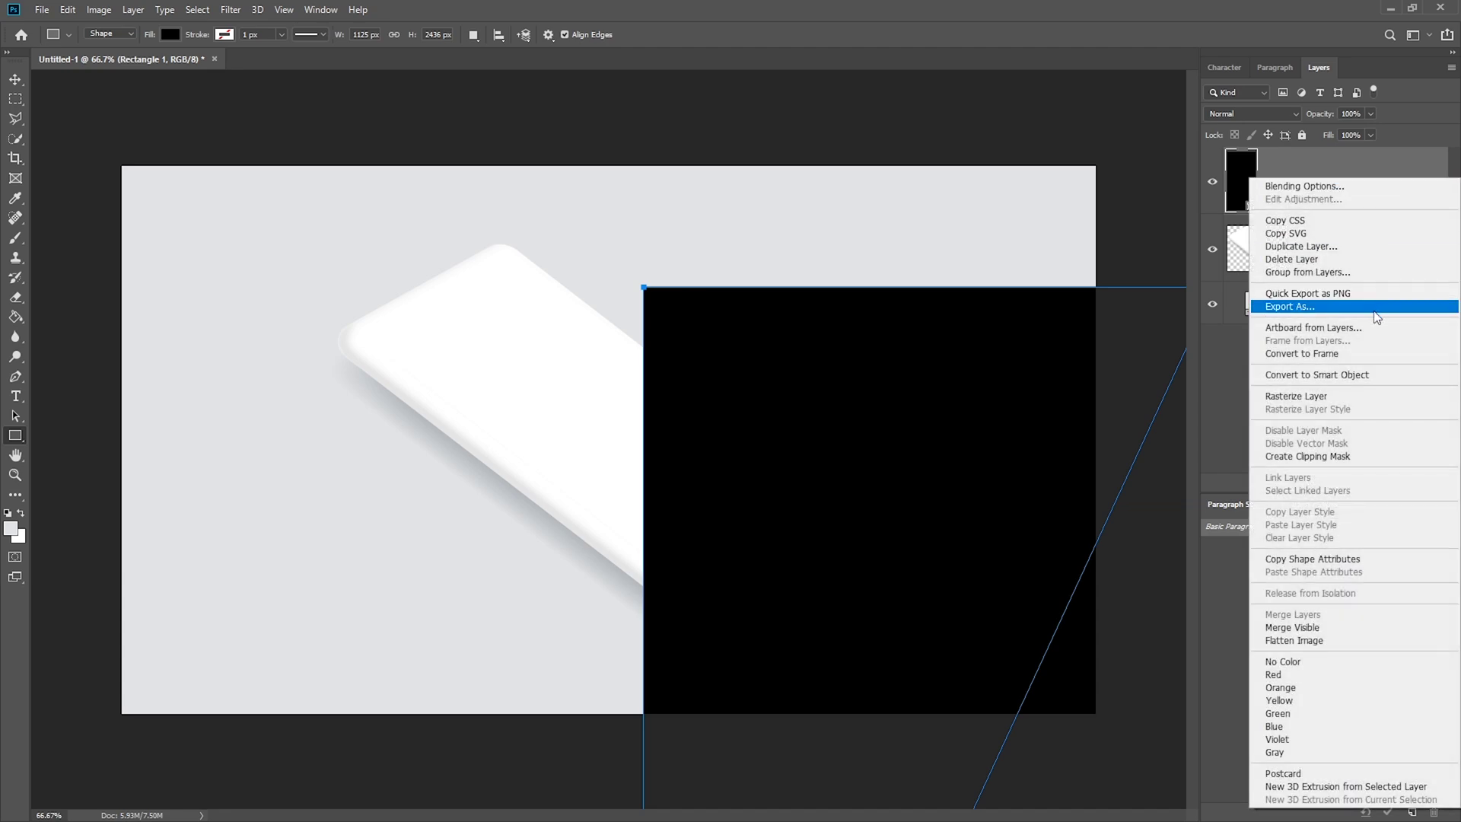
left_click(1404, 375)
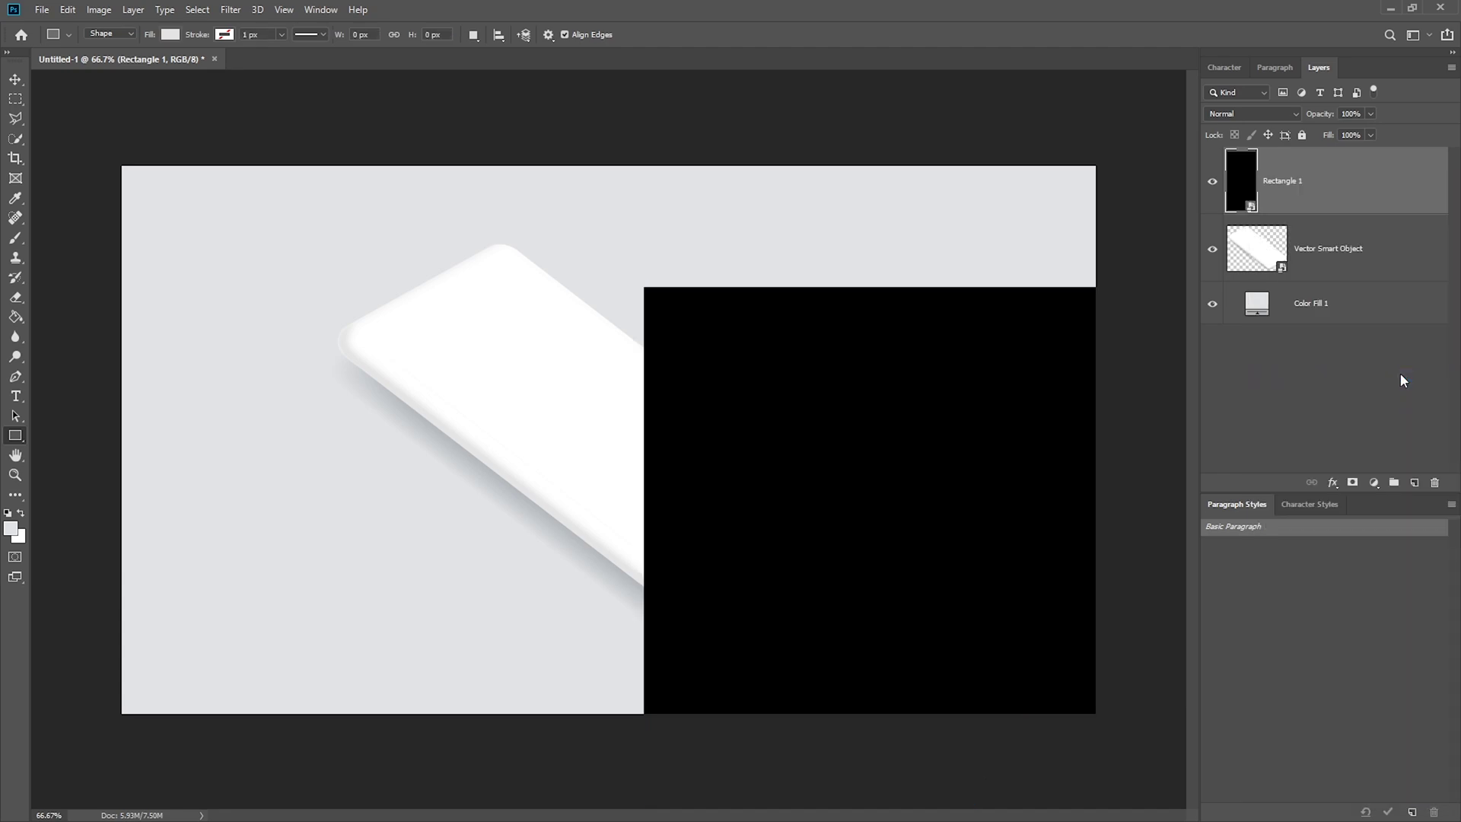
key("v")
key("ctrl+1")
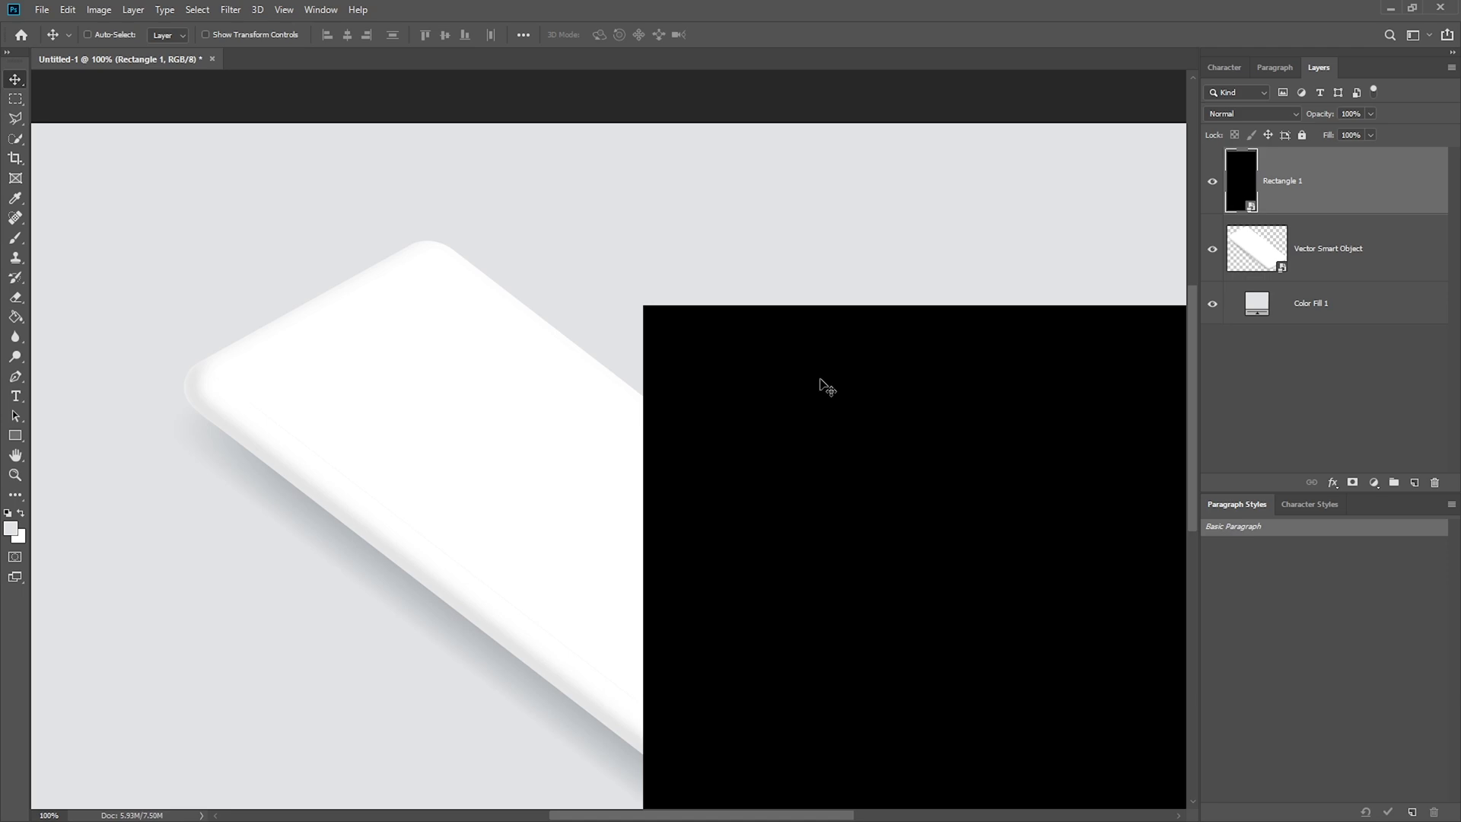
left_click_drag(805, 412, 594, 334)
key("ctrl+t")
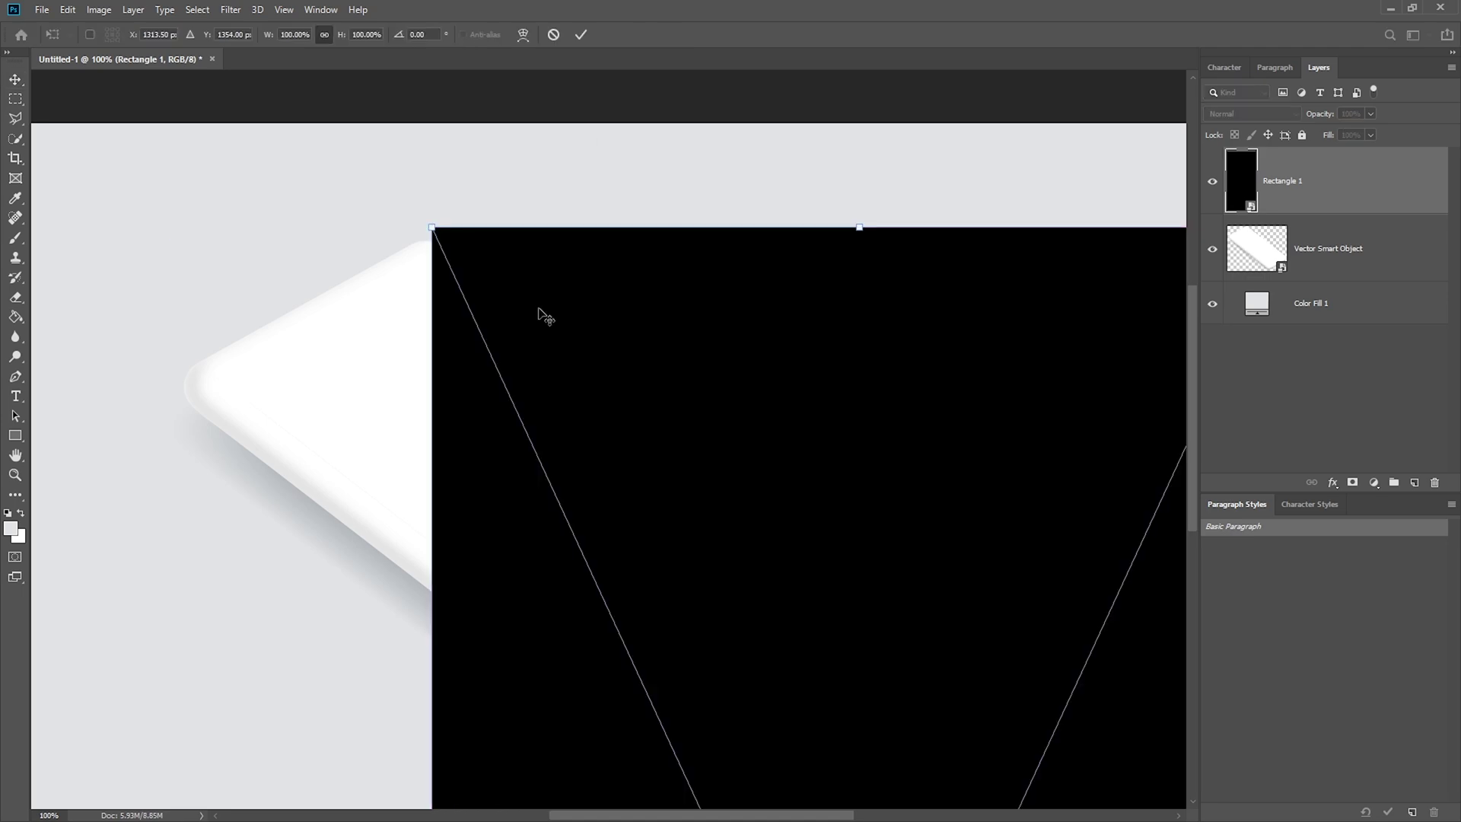
left_click_drag(432, 228, 598, 457)
left_click_drag(669, 621, 820, 350)
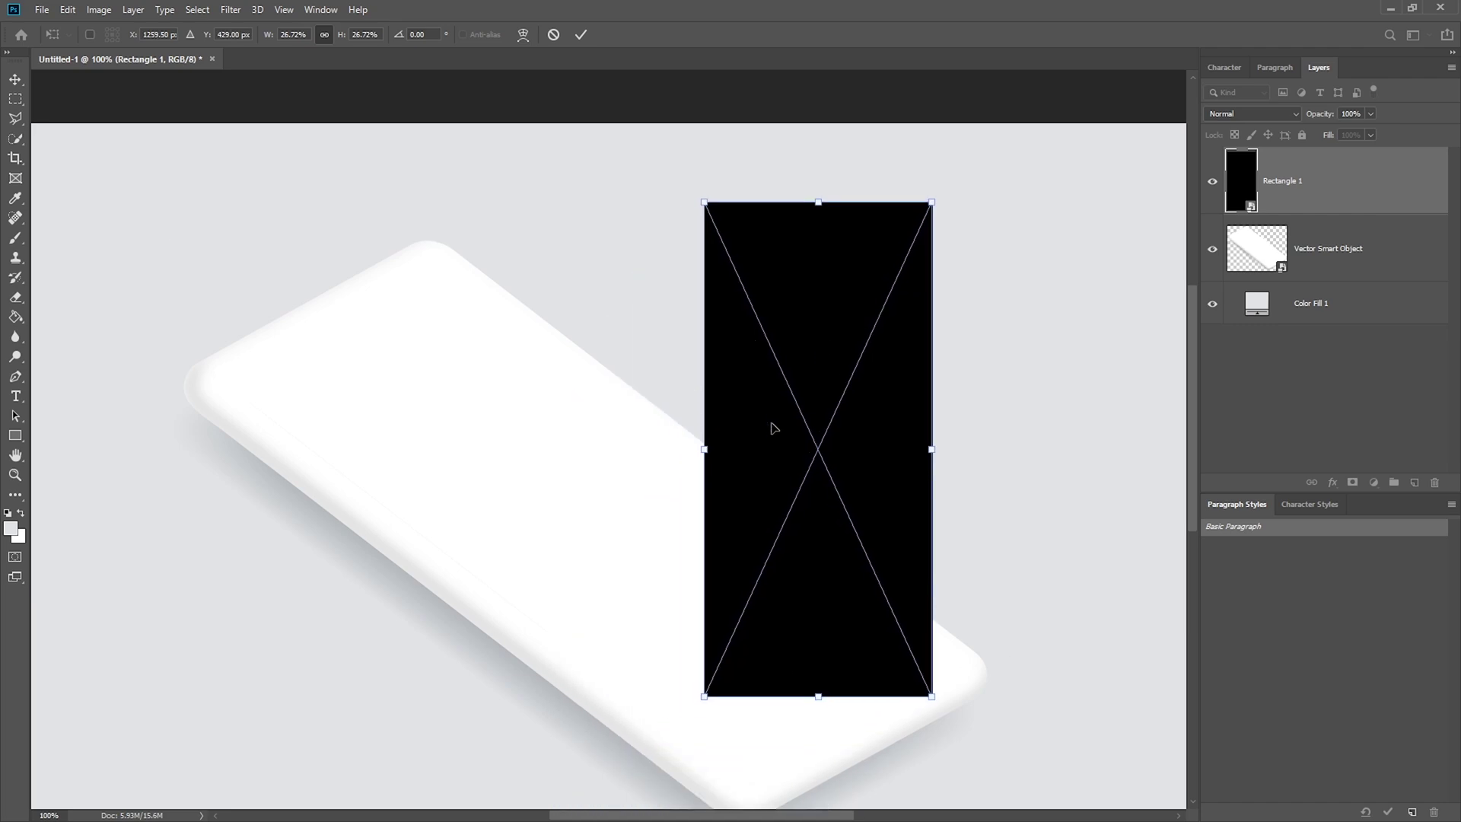
key("Return")
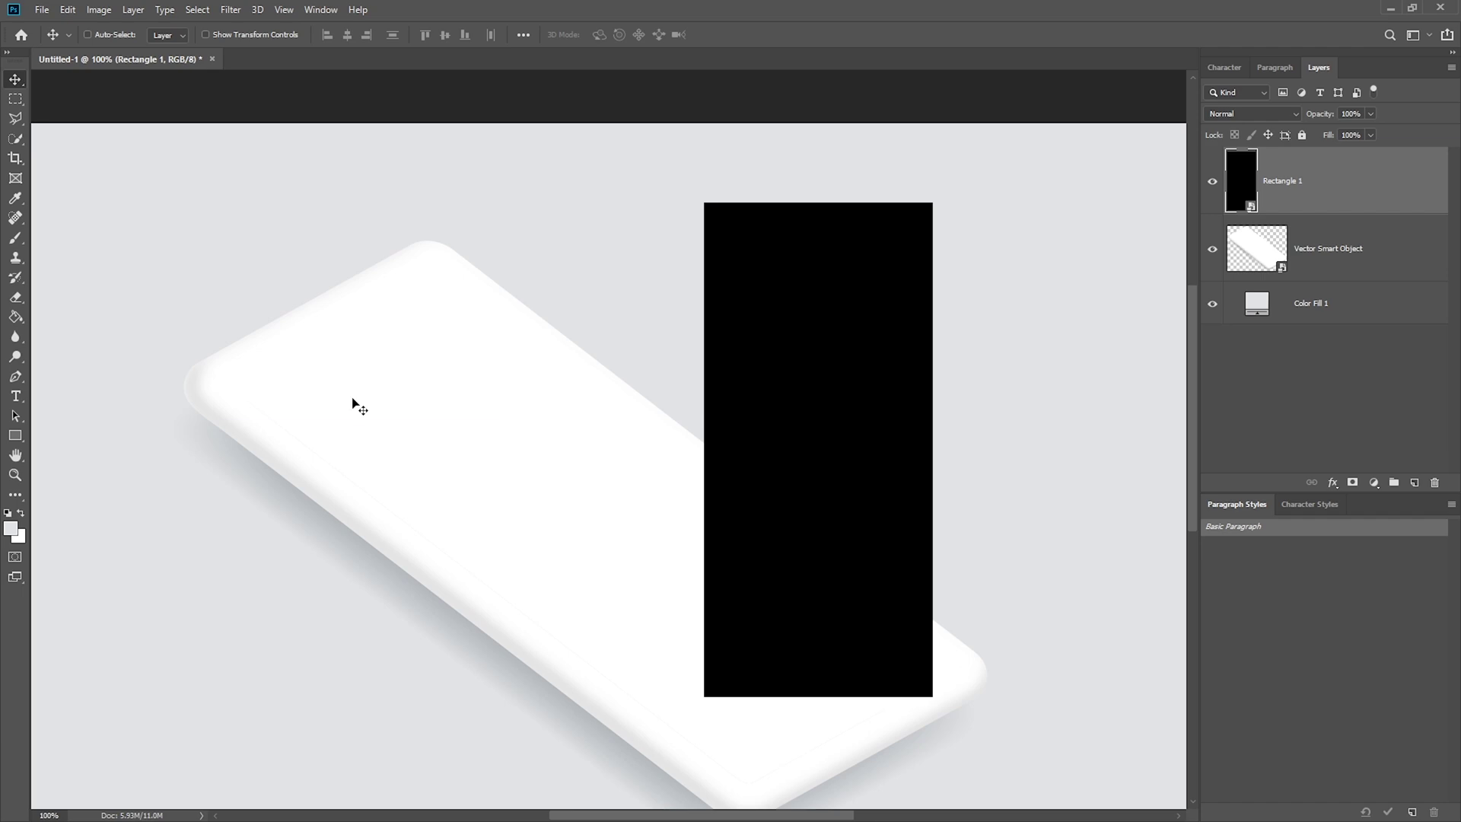
left_click(1260, 256)
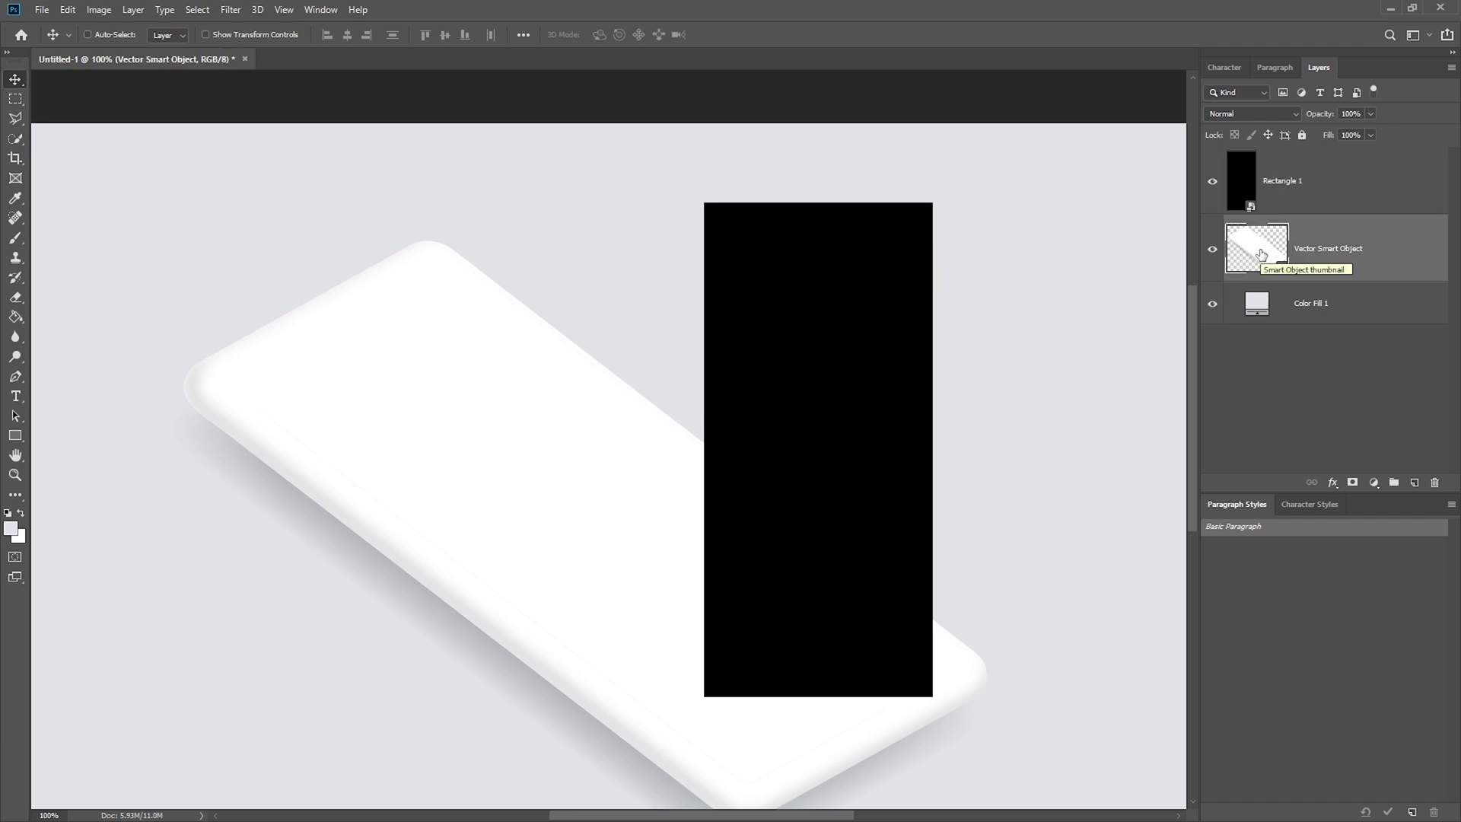
Step: Edit the phone smart object in Illustrator and fill its screen shape with #008cff
double_click(1261, 255)
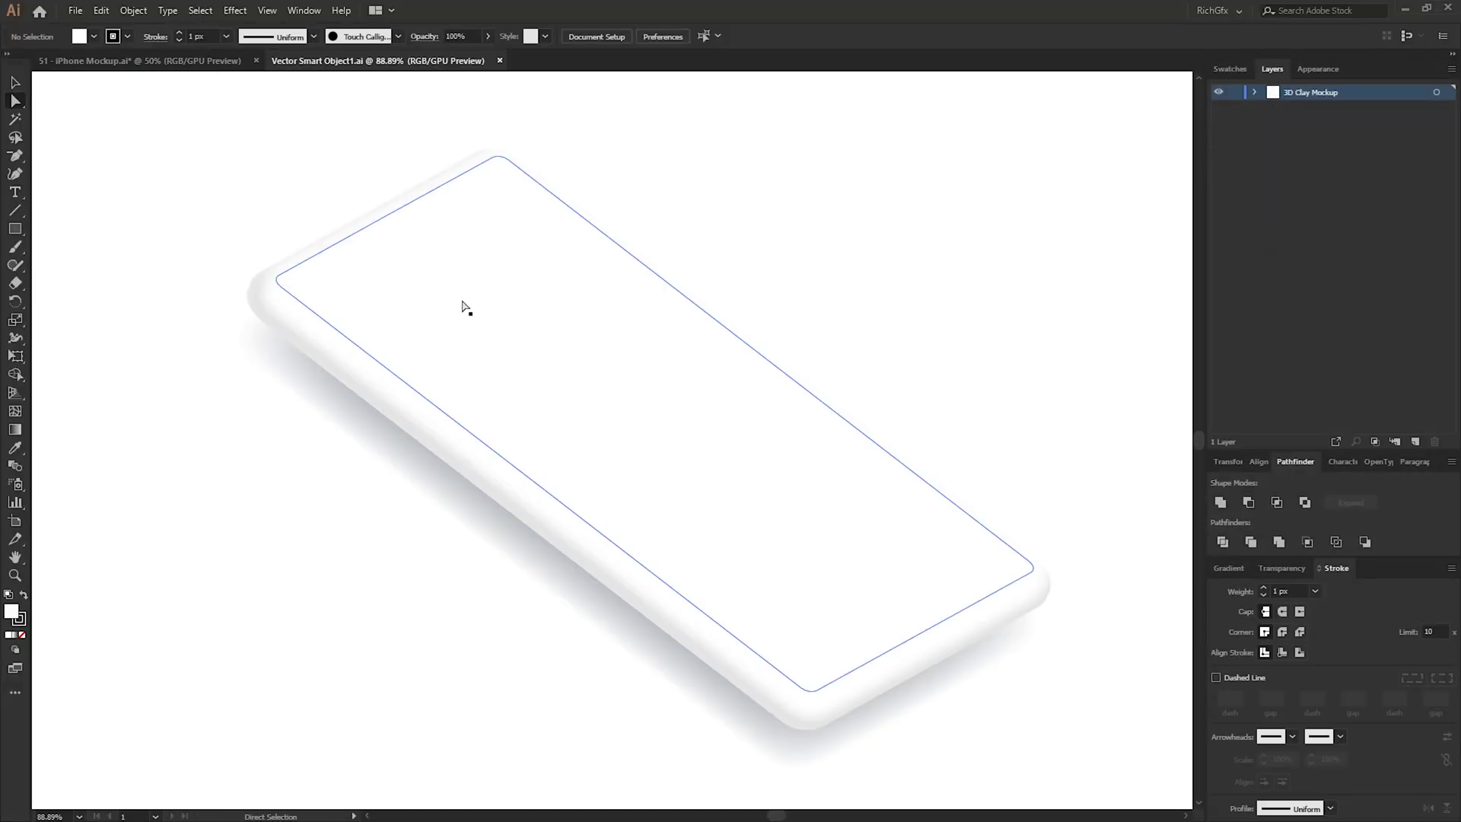
left_click(391, 256)
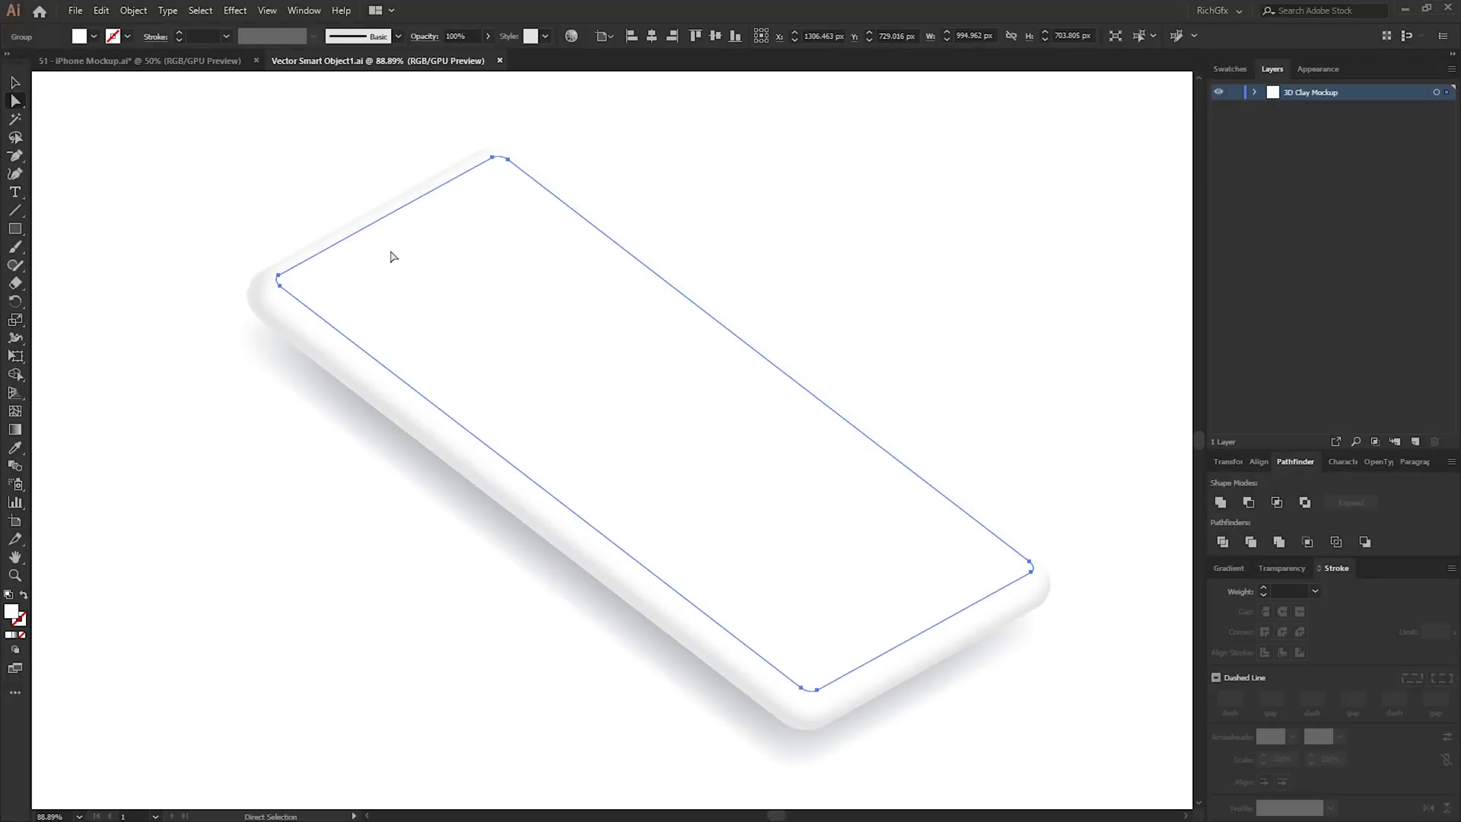
double_click(11, 613)
type("0080ea")
left_click_drag(1043, 313, 1049, 300)
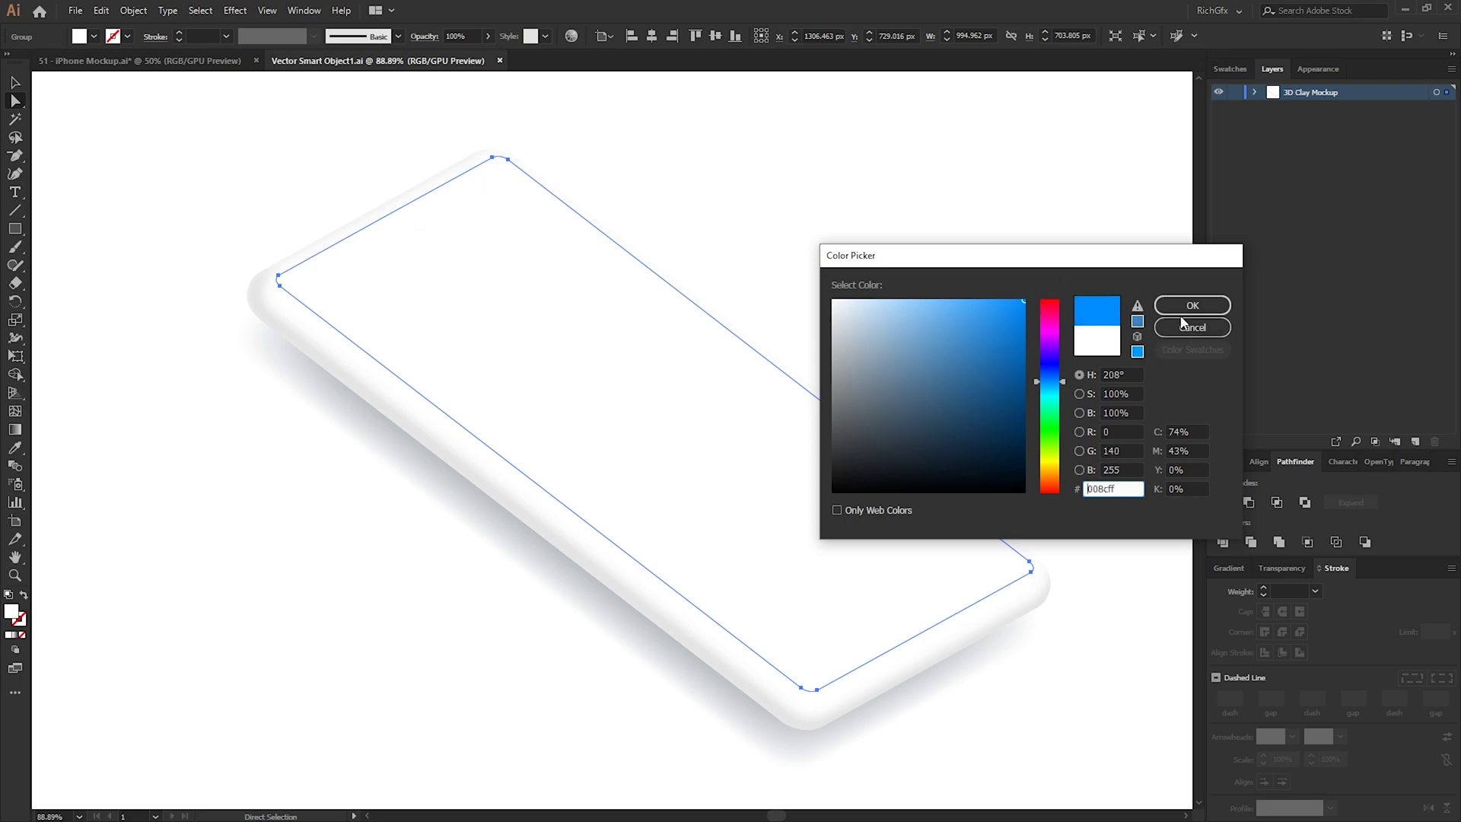
left_click(1184, 309)
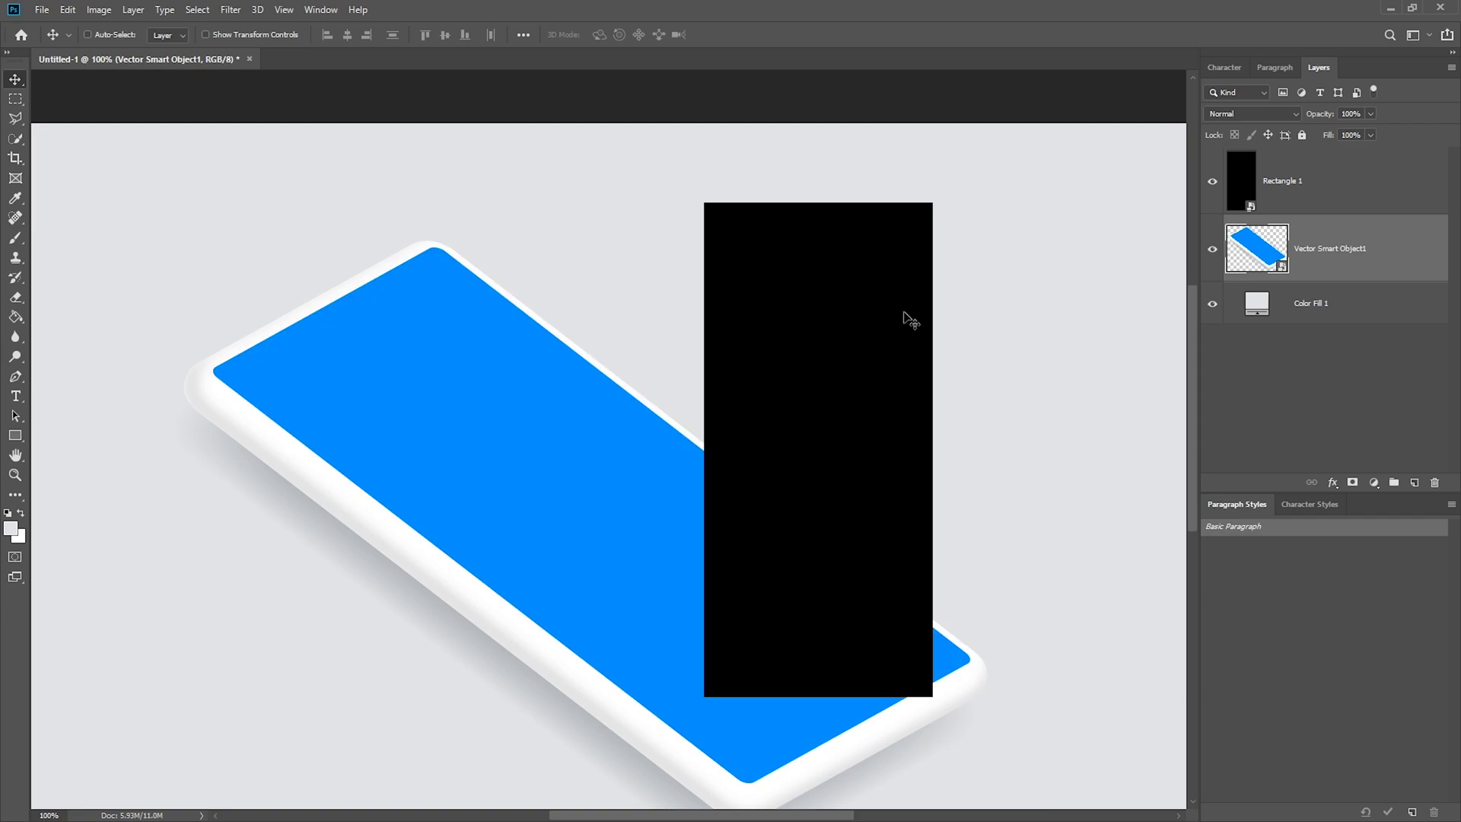
left_click(1340, 187)
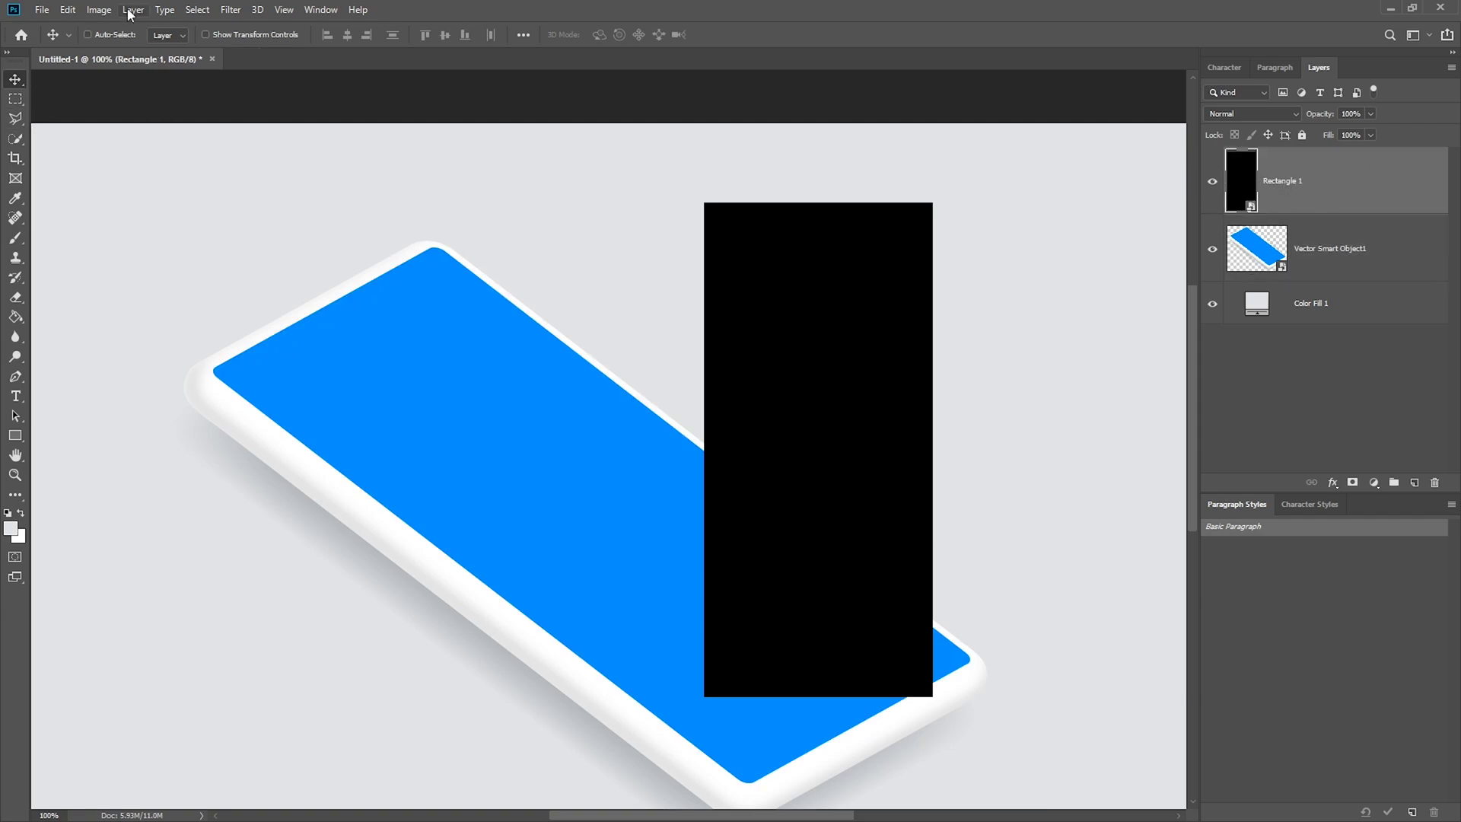
Step: Start distorting the black rectangle and move it over the phone at 50% opacity
left_click(67, 9)
mouse_move(232, 359)
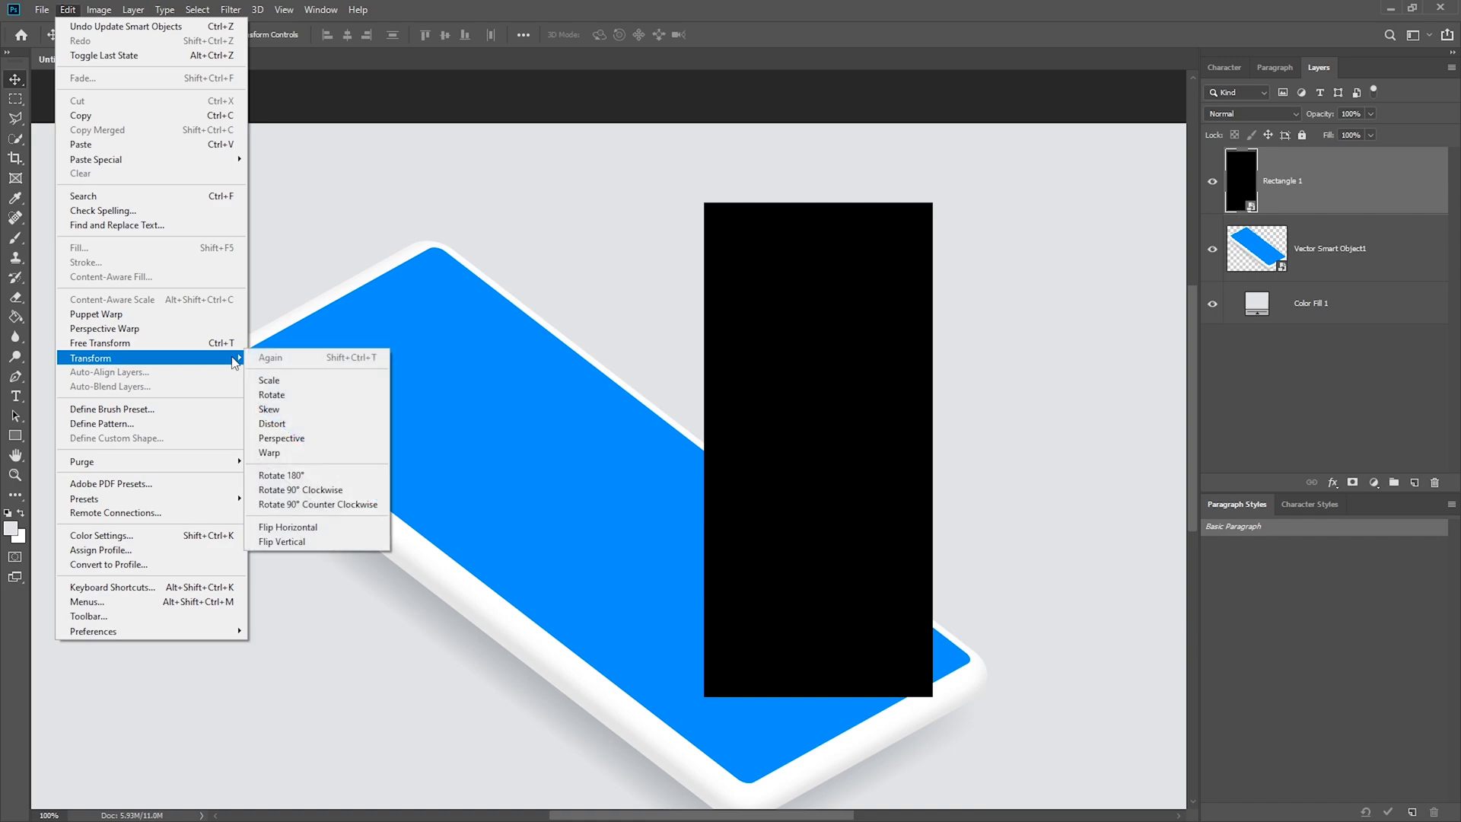
left_click(304, 425)
left_click_drag(750, 271, 414, 335)
scroll(307, 355, "up", 2)
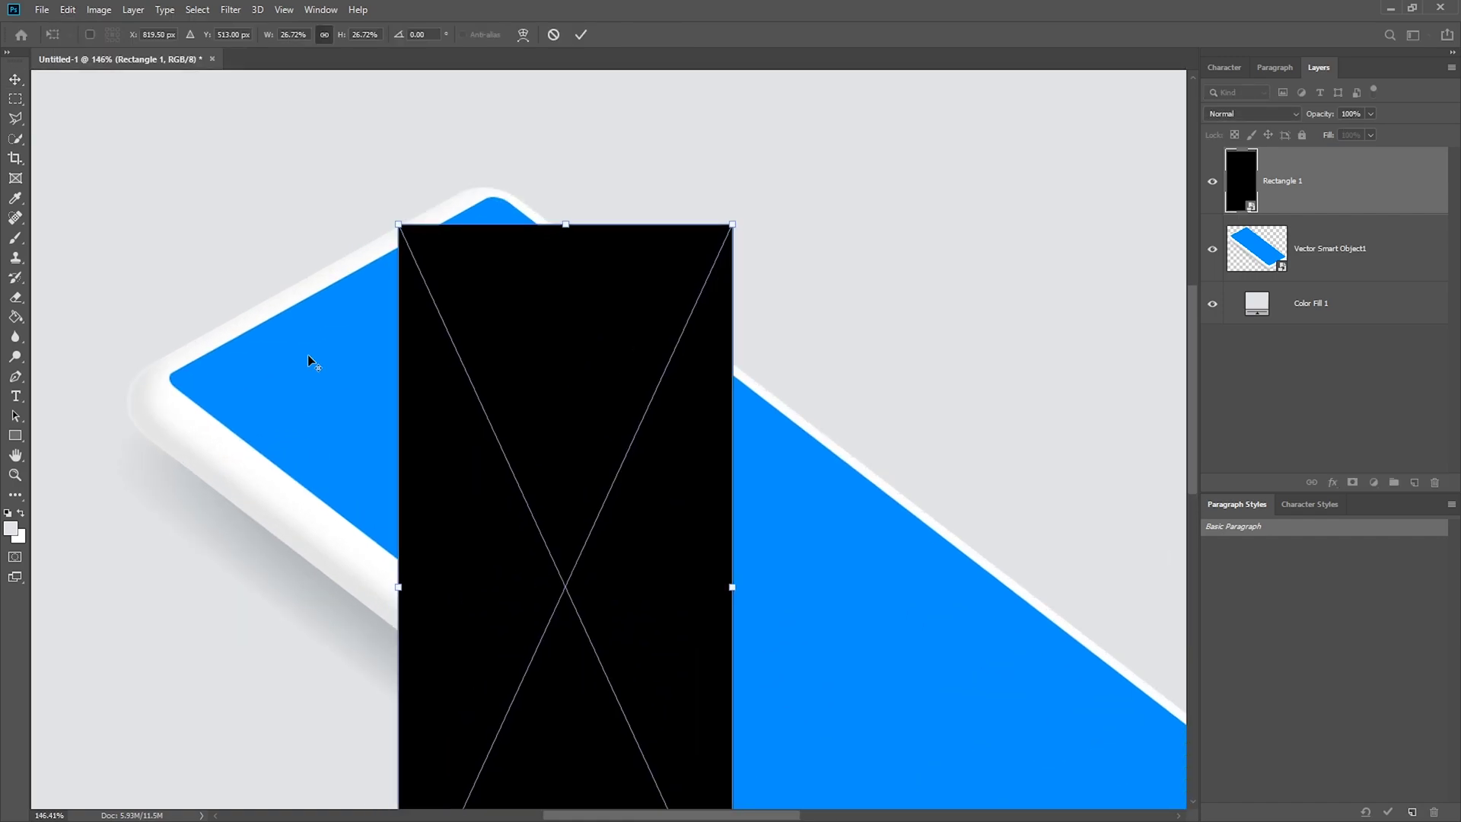
scroll(308, 355, "up", 1)
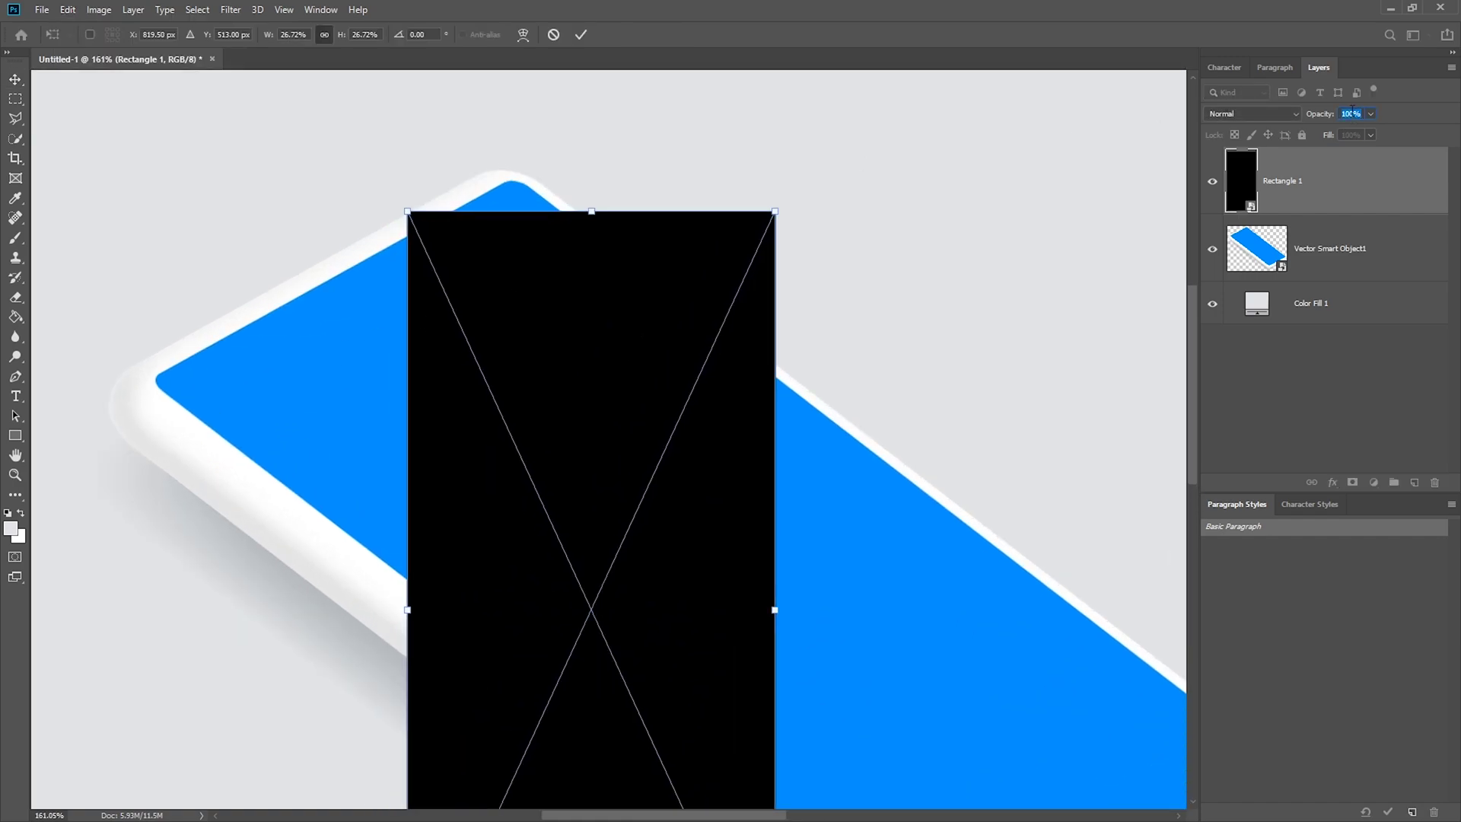
type("50")
left_click_drag(446, 322, 611, 320)
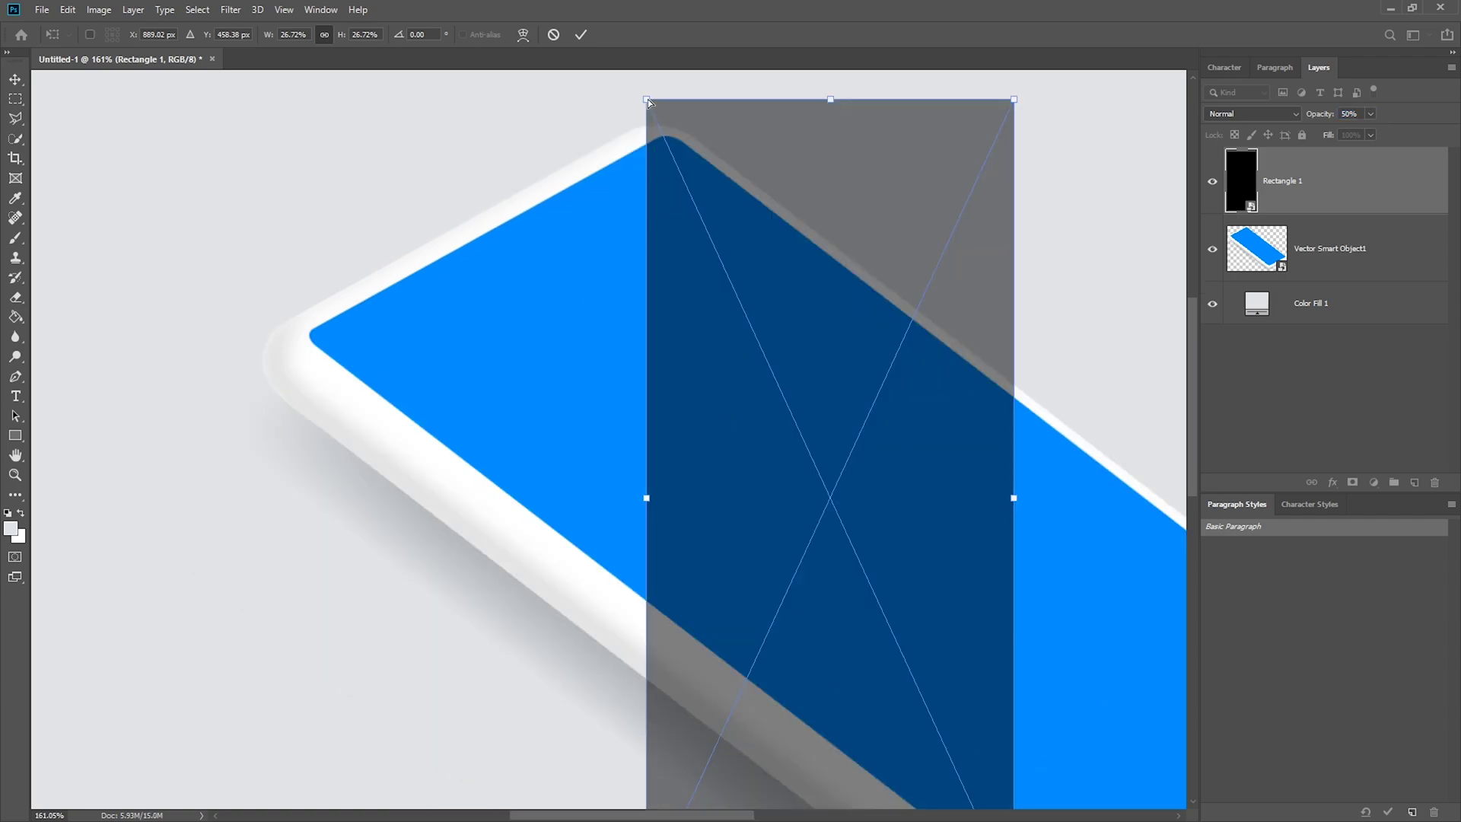
Step: Pin the rectangle's four corners to the tilted phone screen and raise opacity to 100%
left_click_drag(648, 101, 309, 331)
left_click_drag(1013, 100, 701, 125)
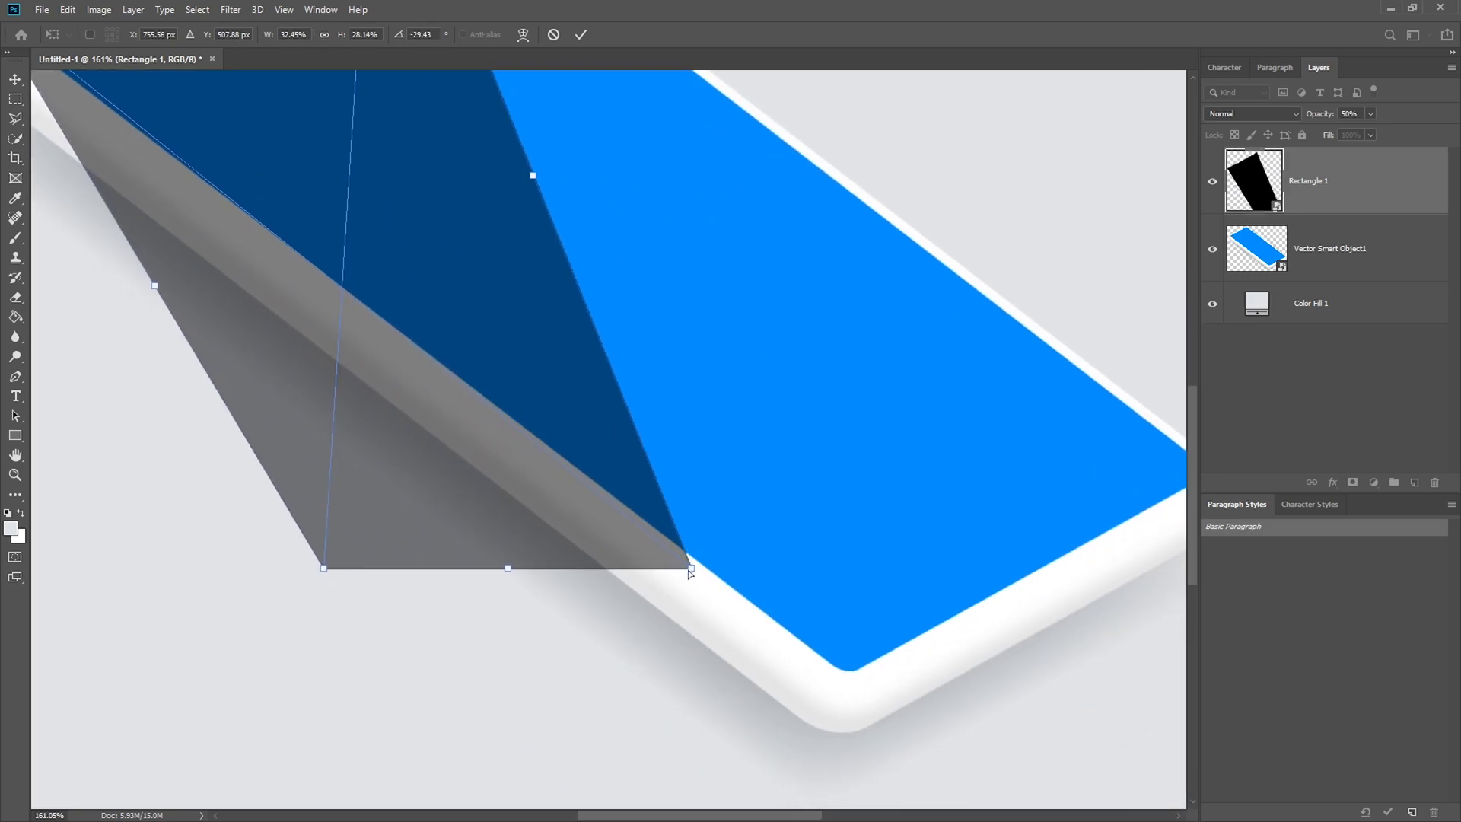
left_click_drag(690, 572, 1146, 431)
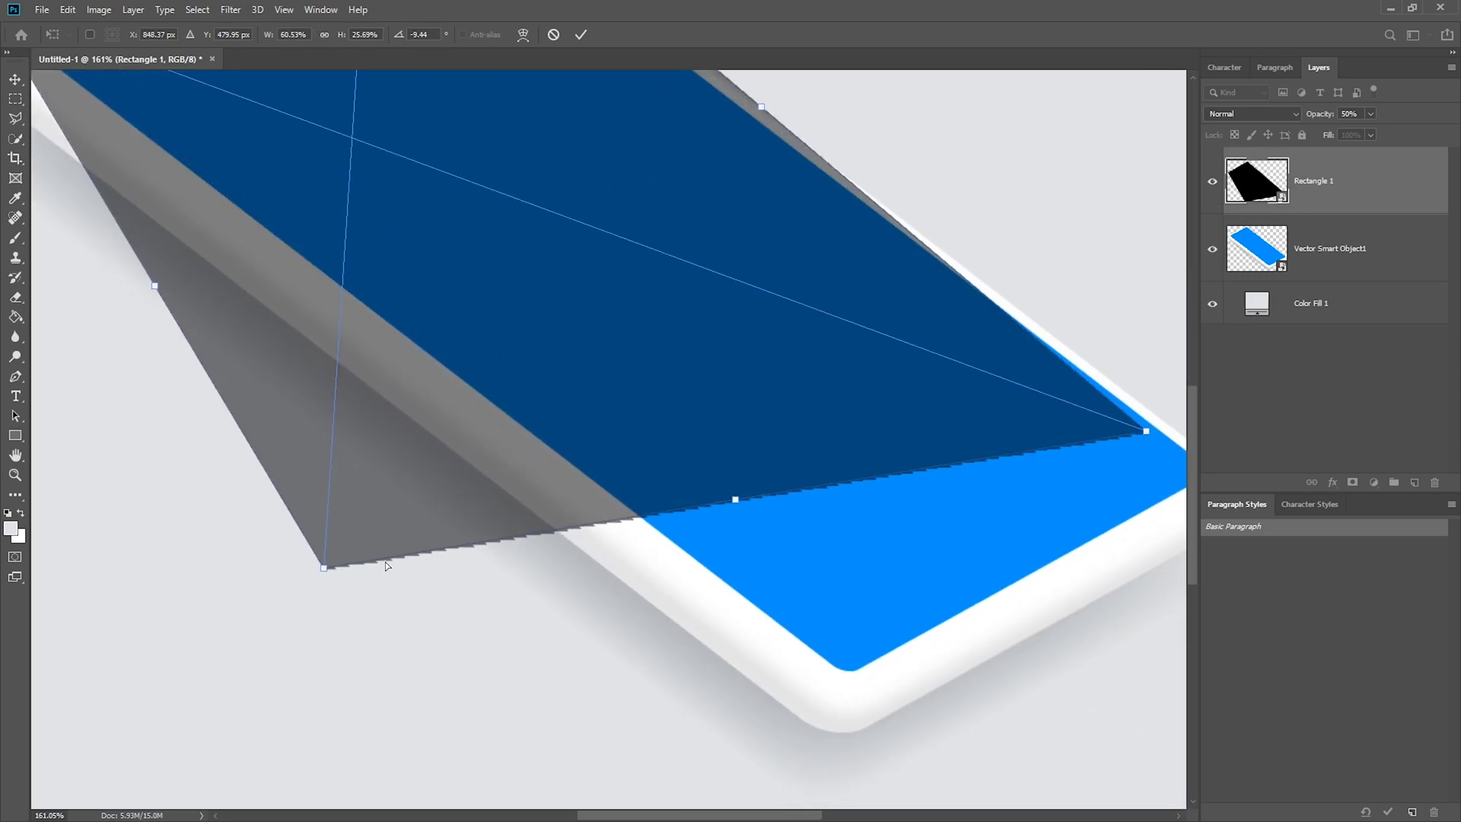
left_click_drag(322, 571, 812, 682)
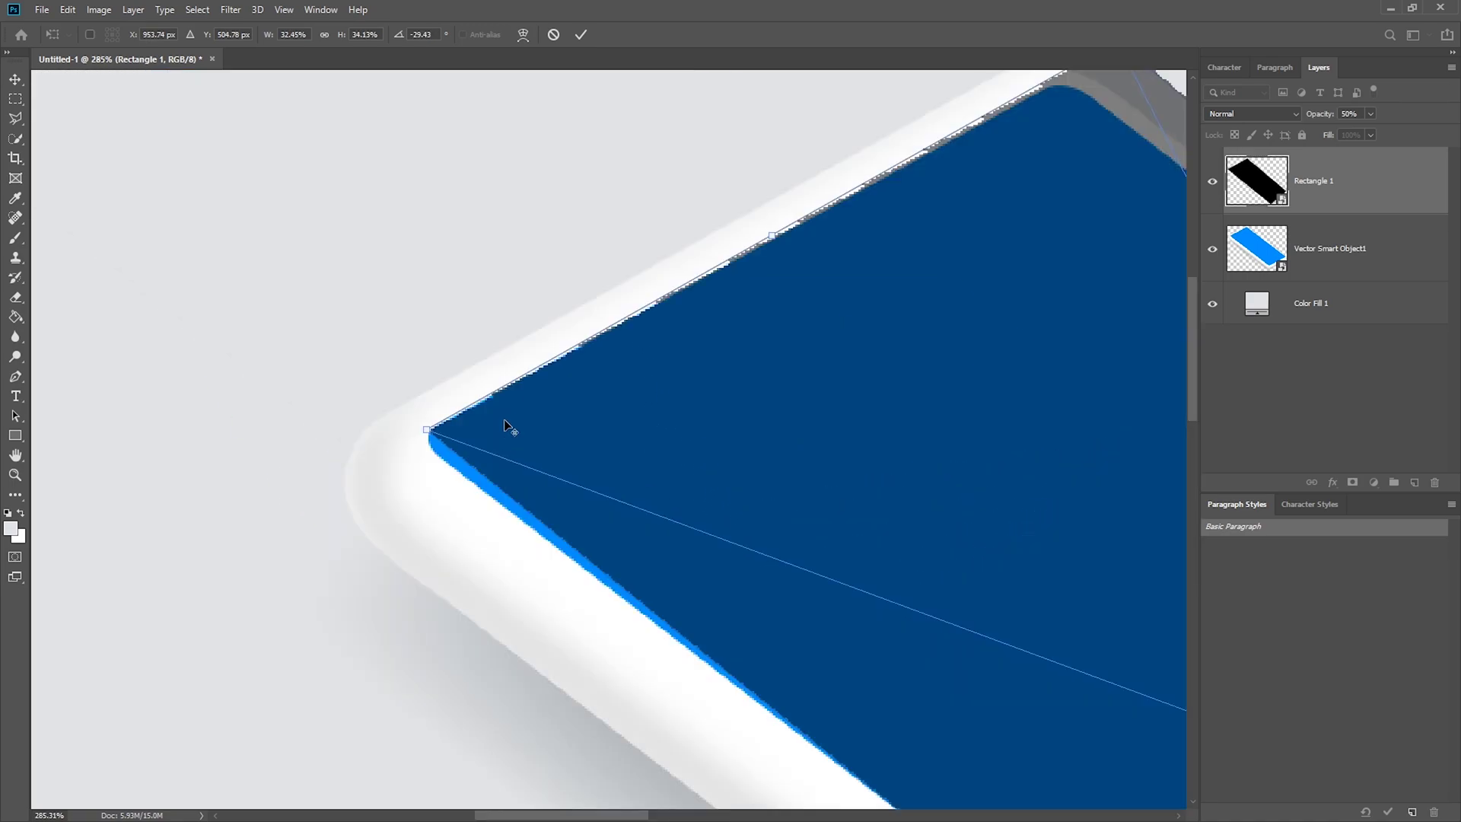
scroll(512, 424, "up", 5)
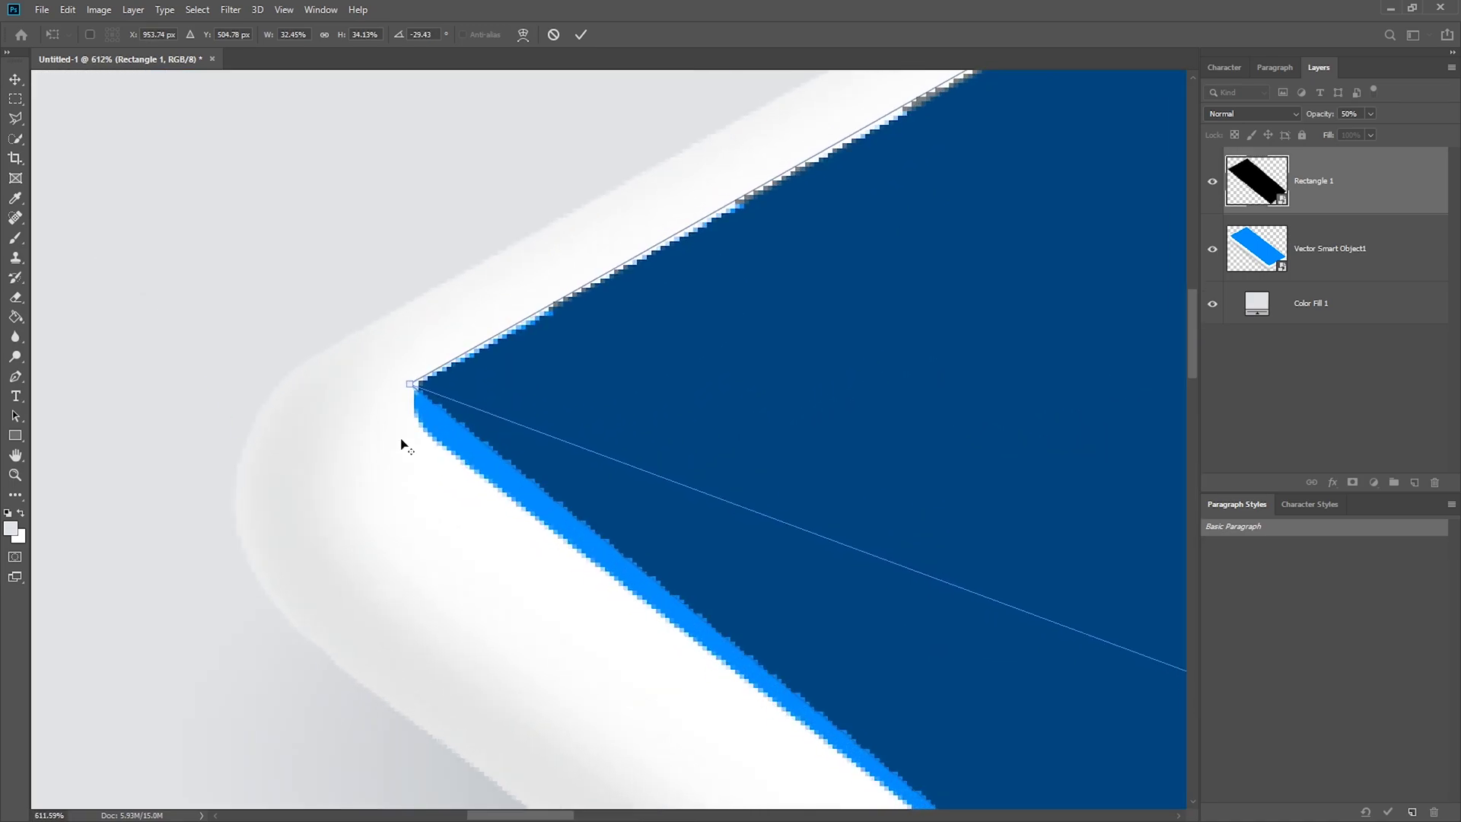
left_click_drag(375, 398, 377, 396)
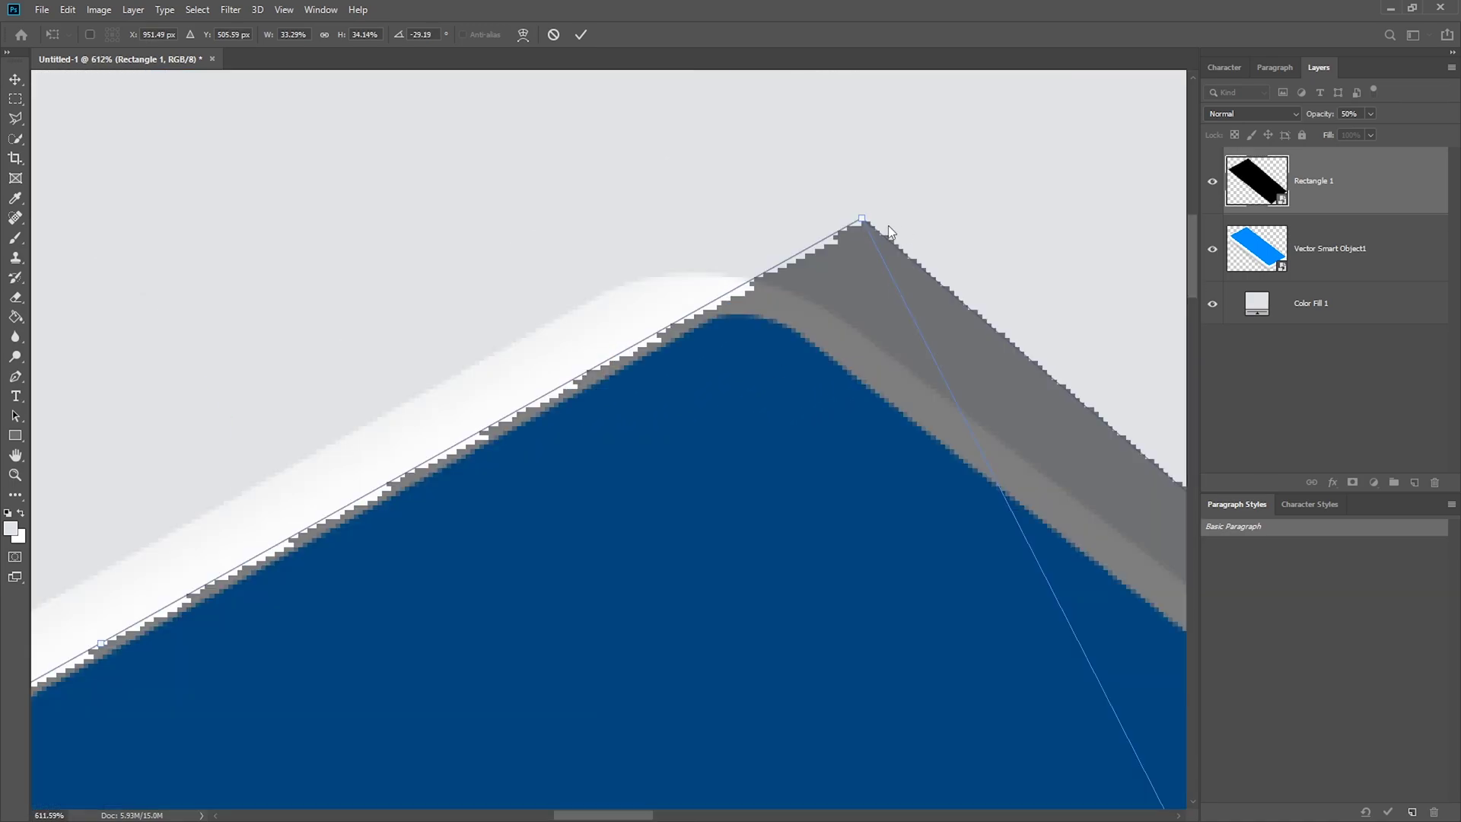
left_click_drag(862, 222, 757, 288)
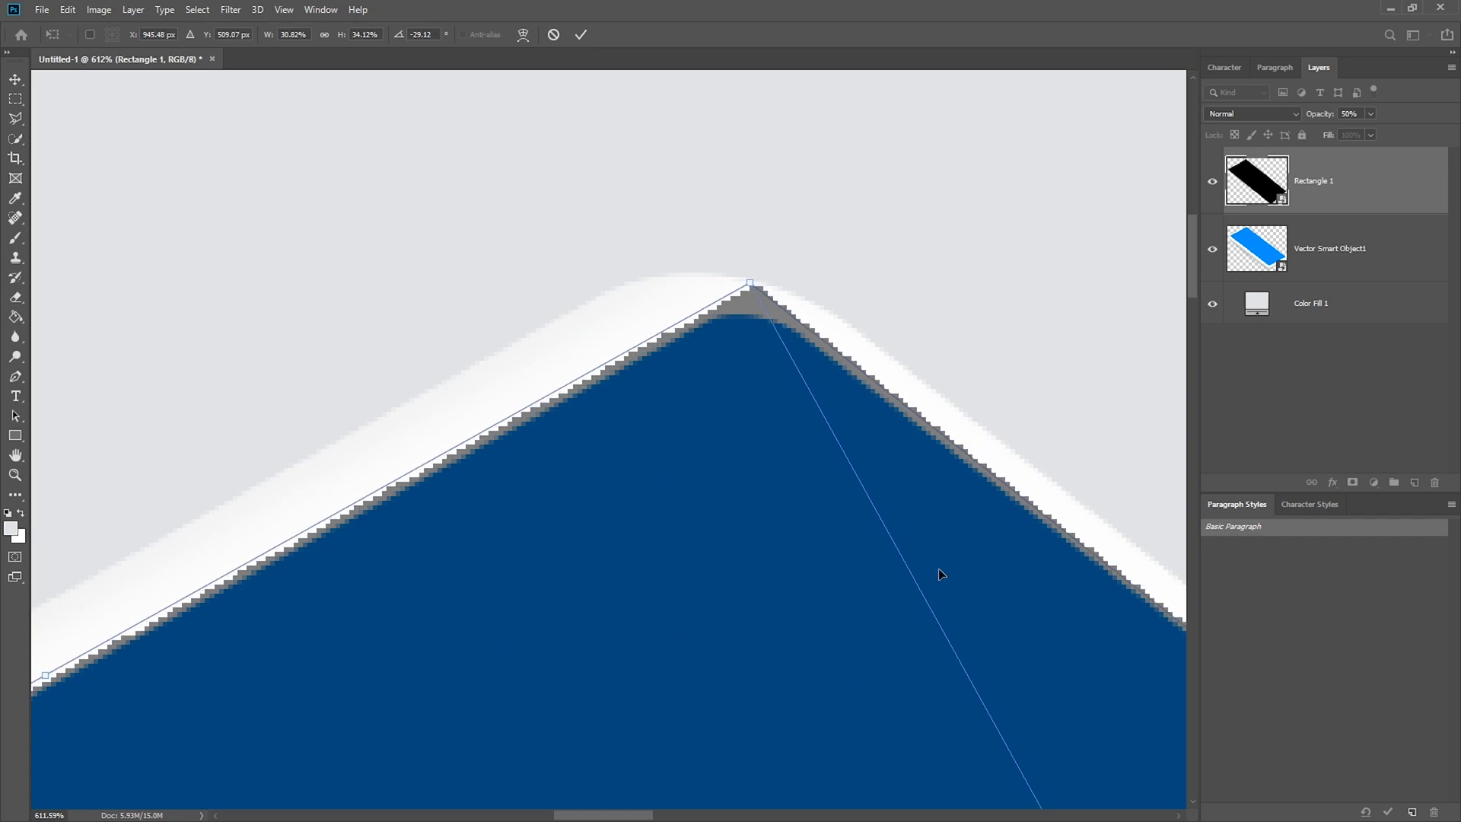
left_click_drag(689, 320, 690, 318)
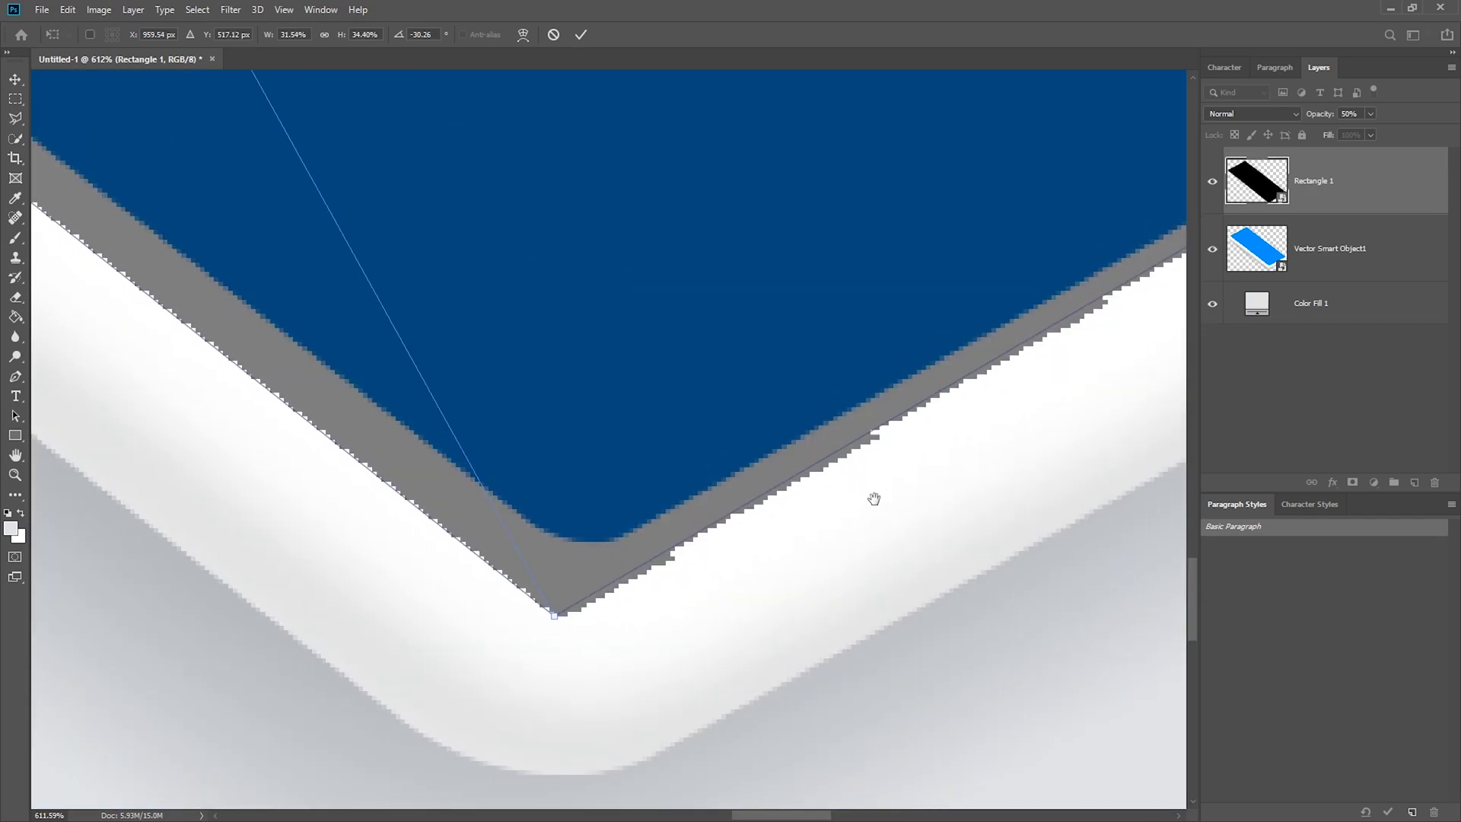
left_click_drag(555, 618, 573, 575)
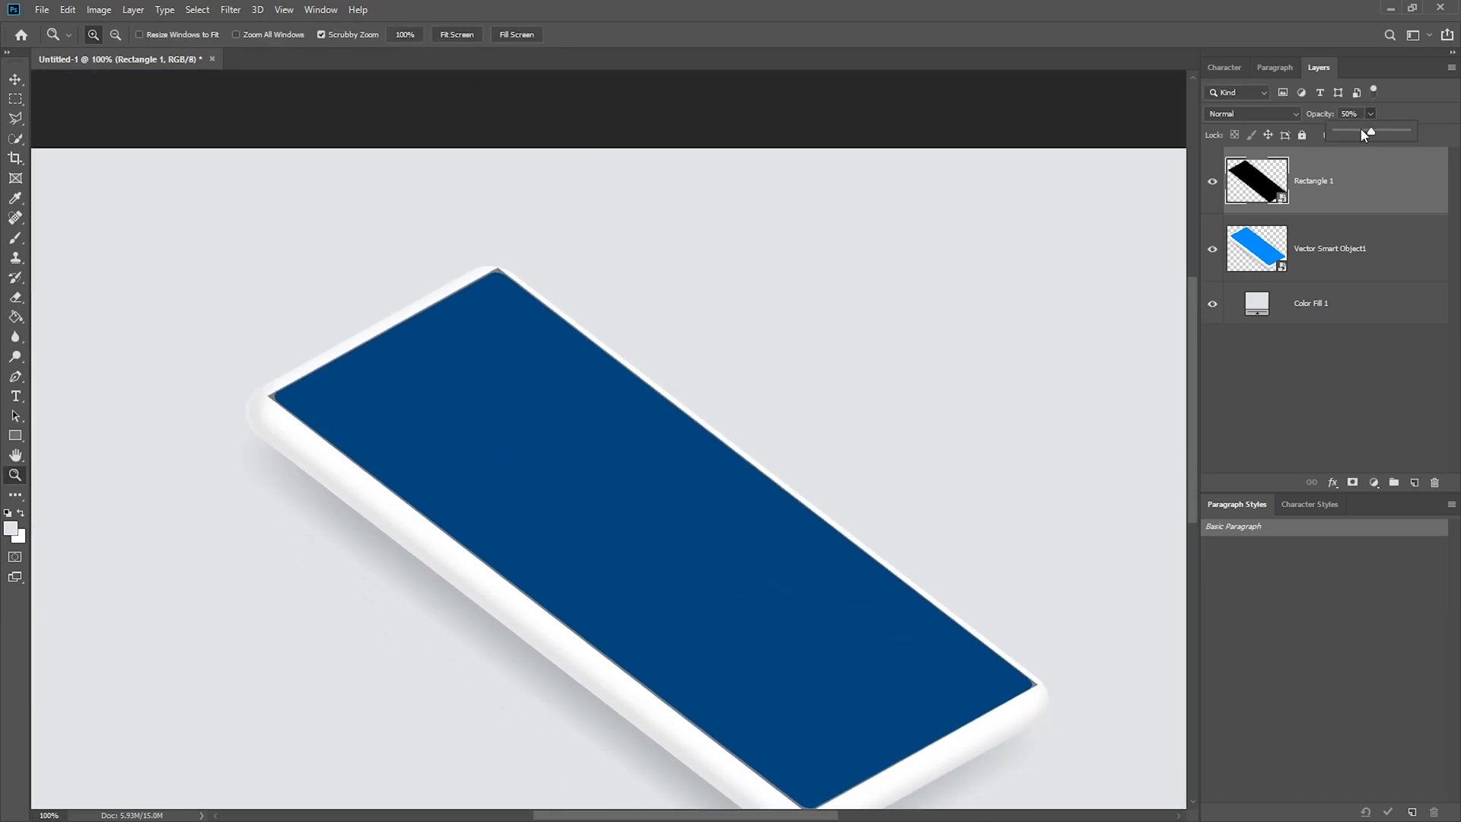
left_click_drag(1362, 131, 1406, 131)
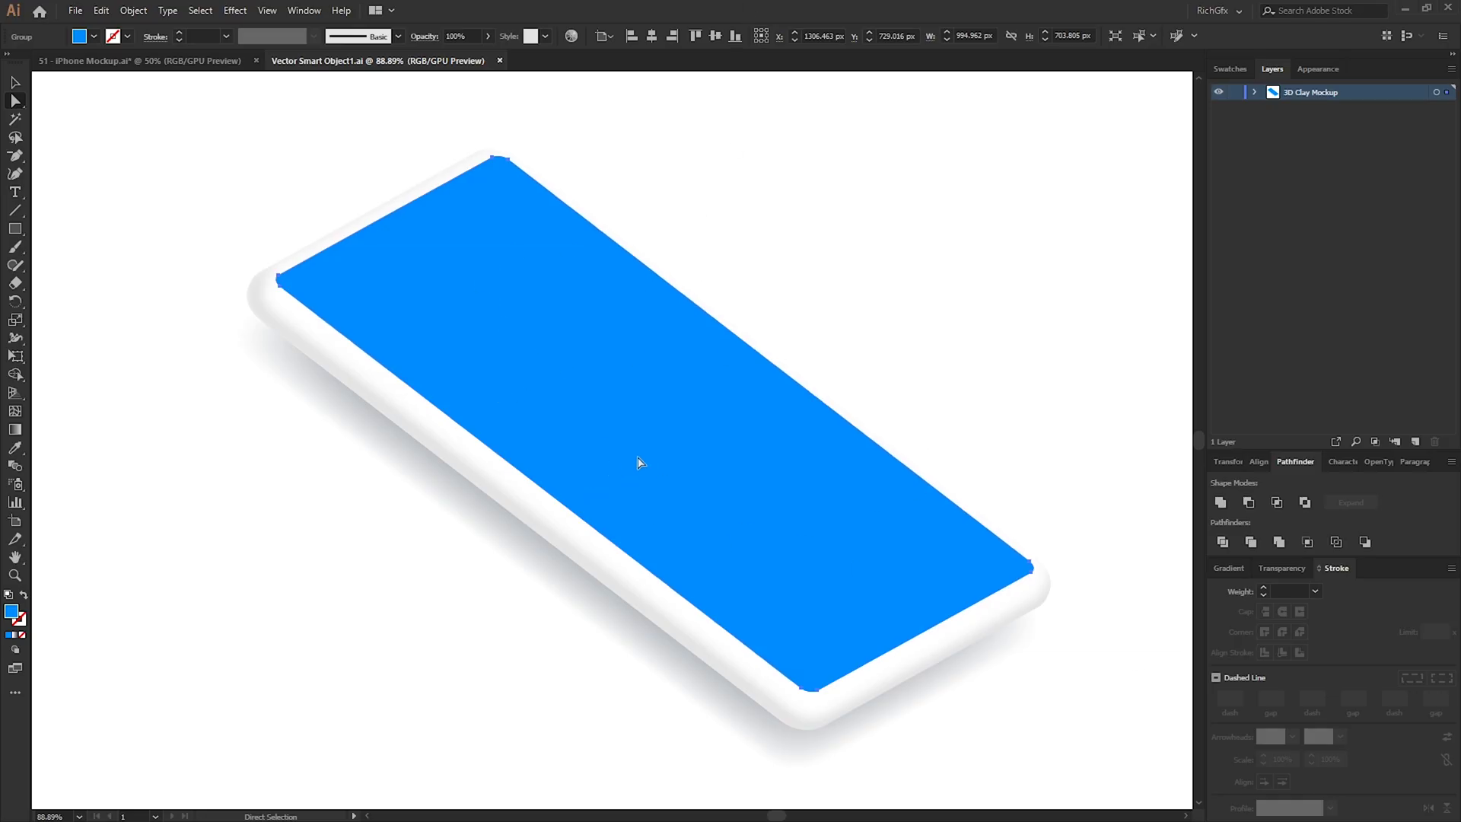
Step: Undo the blue fill so the phone screen is white again, and deselect
key("ctrl+7")
key("v")
left_click(1086, 165)
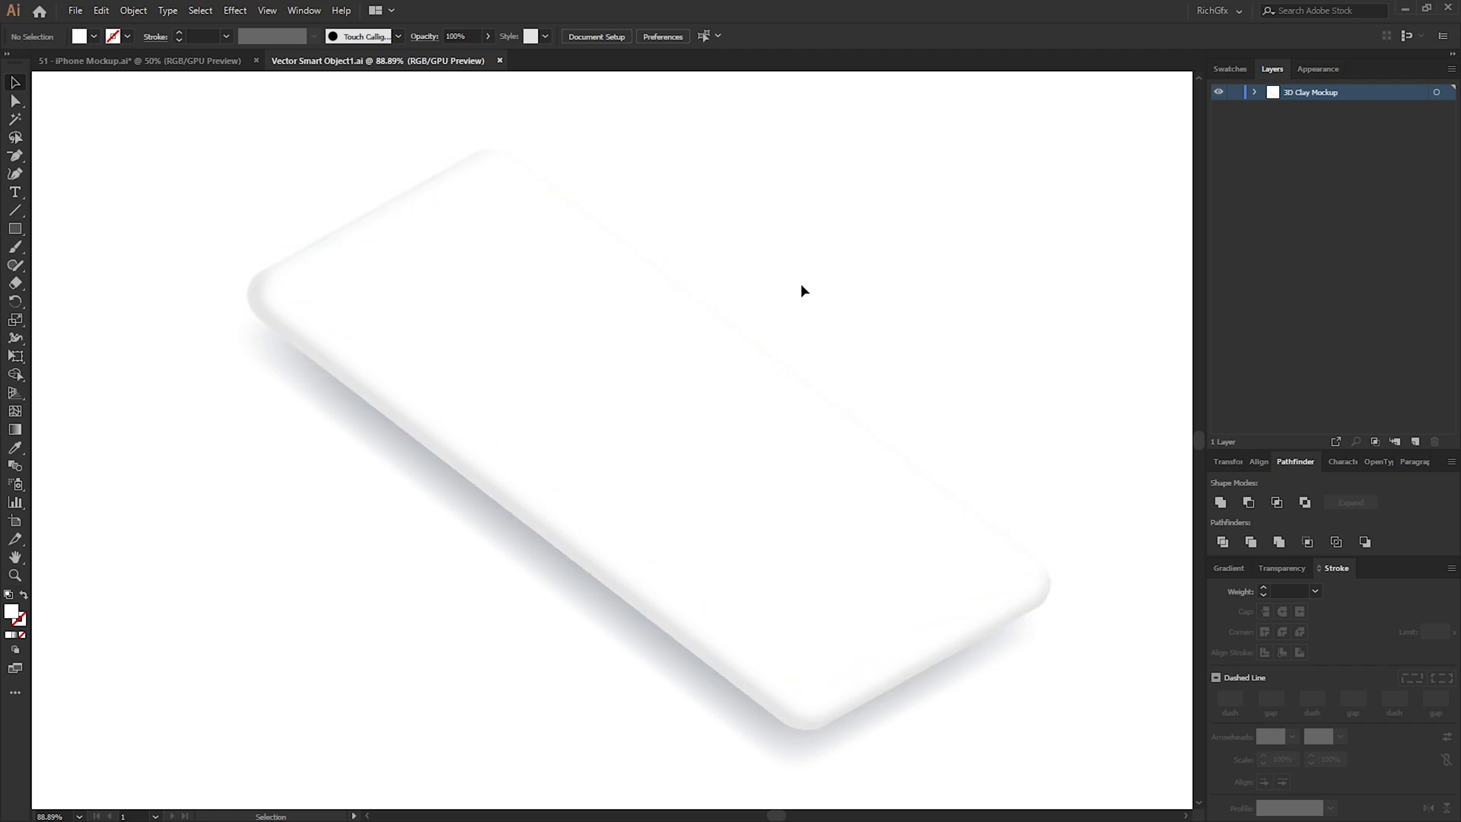
Step: Select the screen path with Direct Selection and cut it to the clipboard
key("a")
left_click(473, 310)
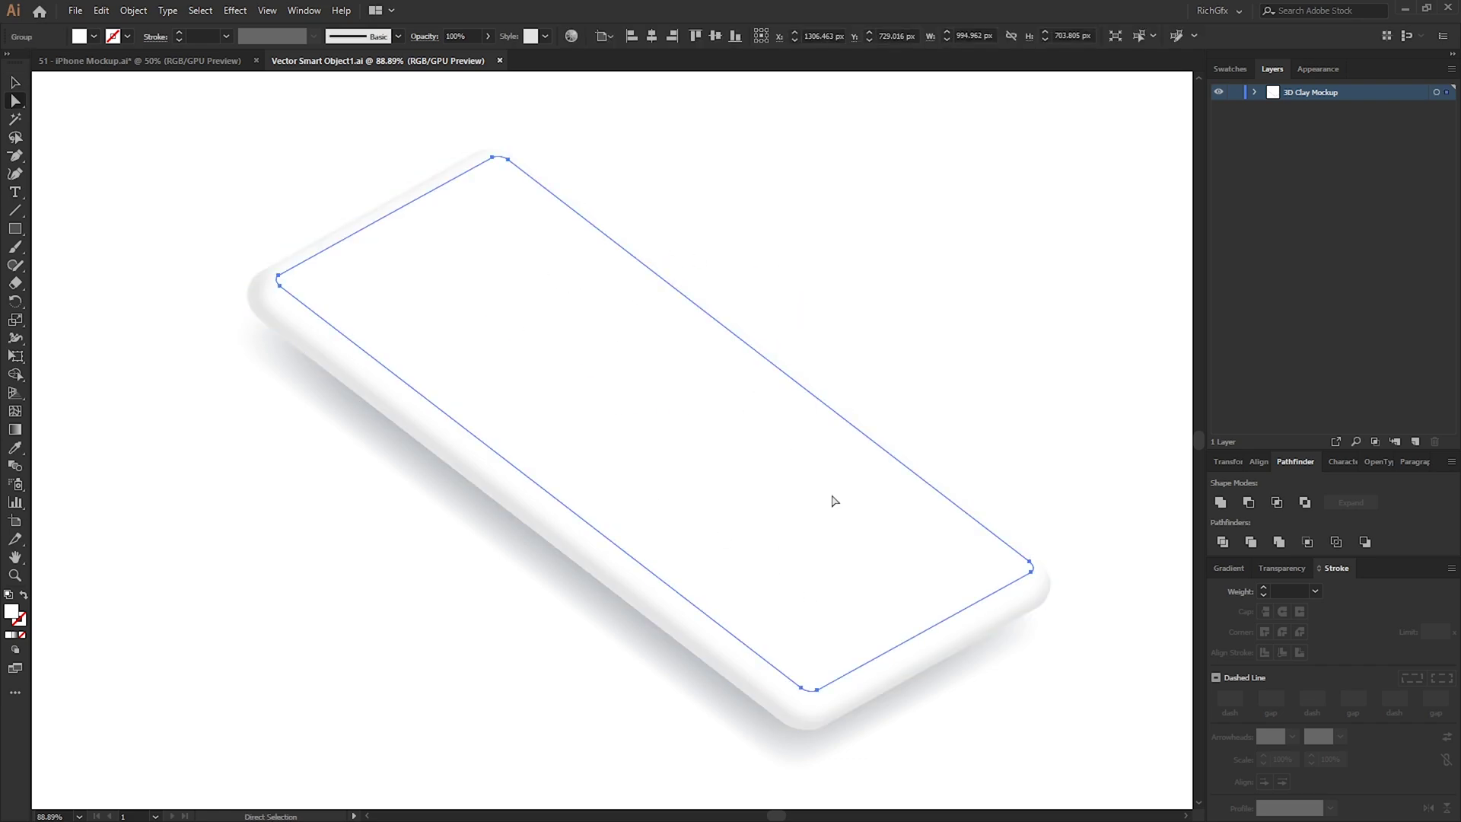
left_click(102, 10)
left_click(142, 84)
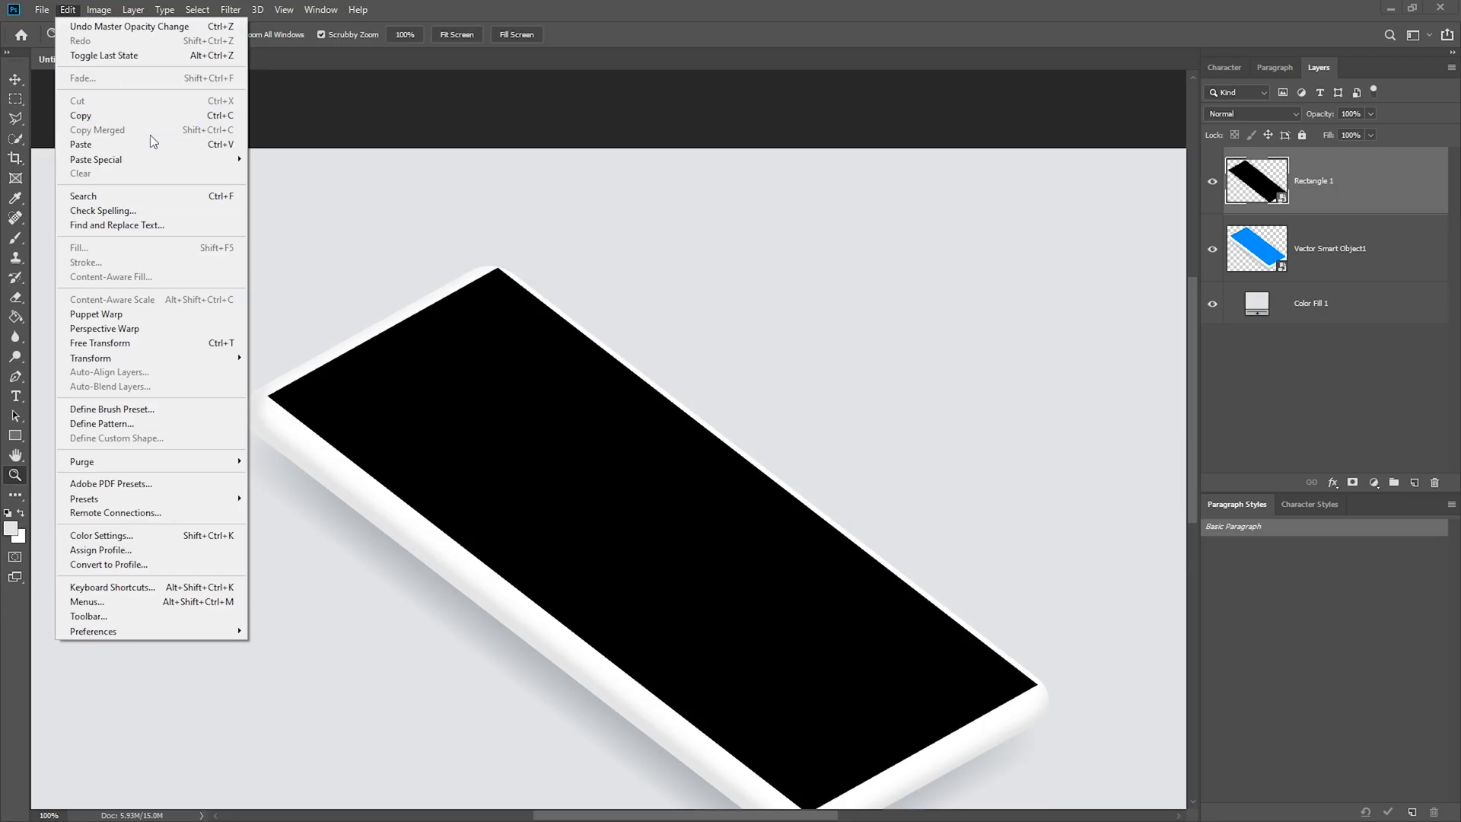
Step: Paste the white screen shape as a smart object and centre it on the phone screen
left_click(150, 135)
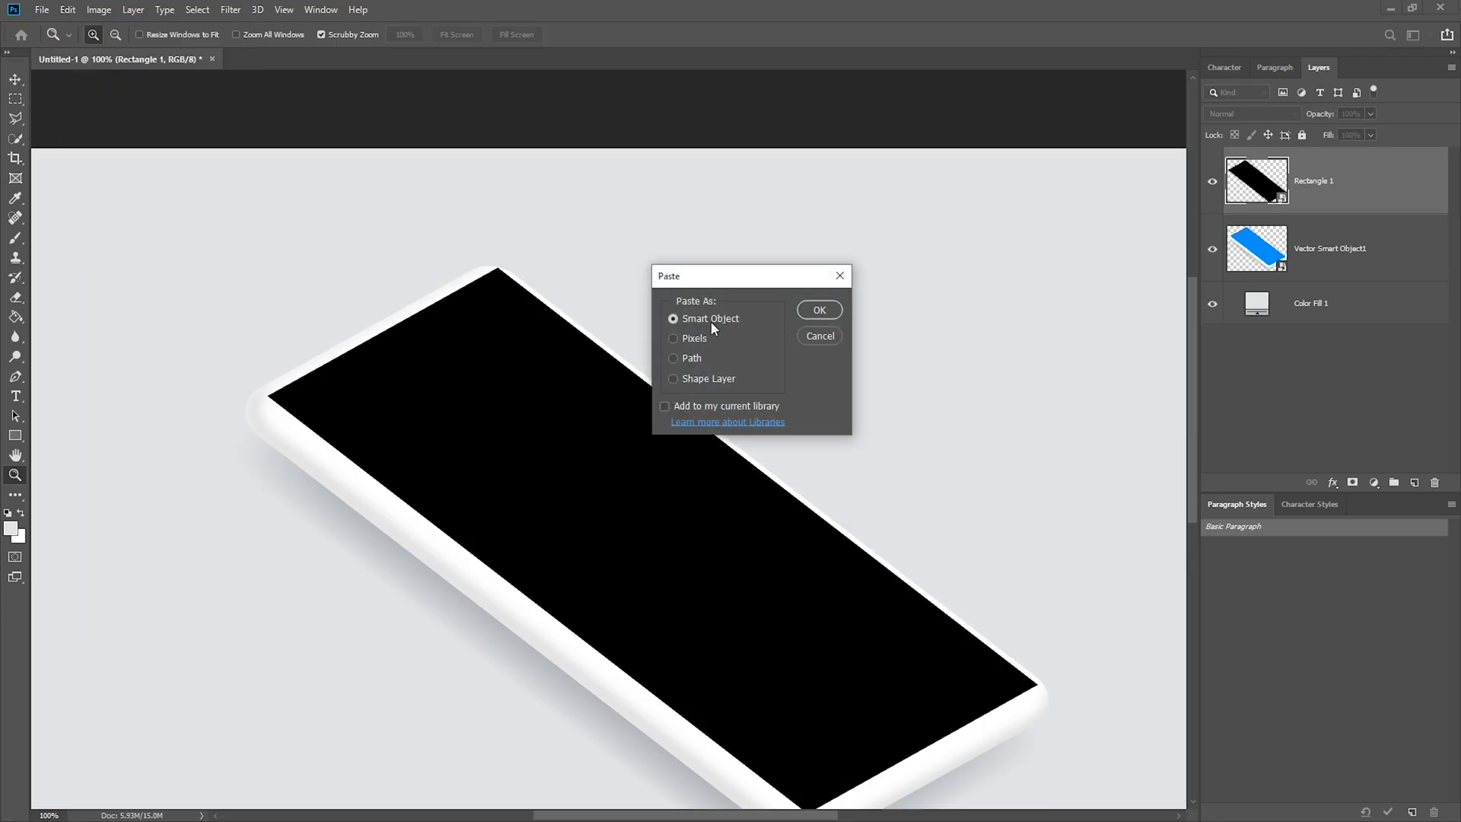
left_click(819, 311)
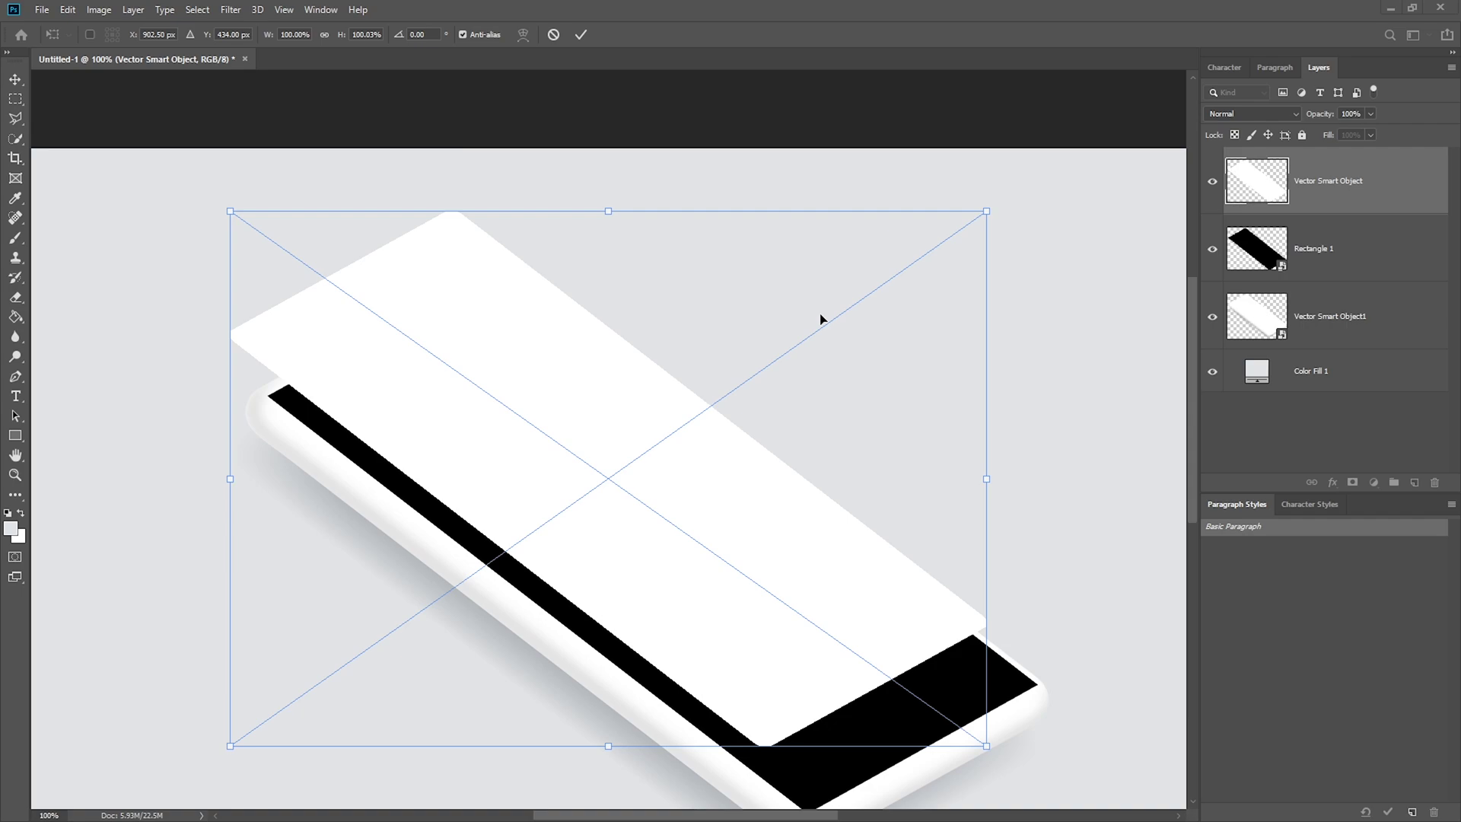
key("Return")
key("z")
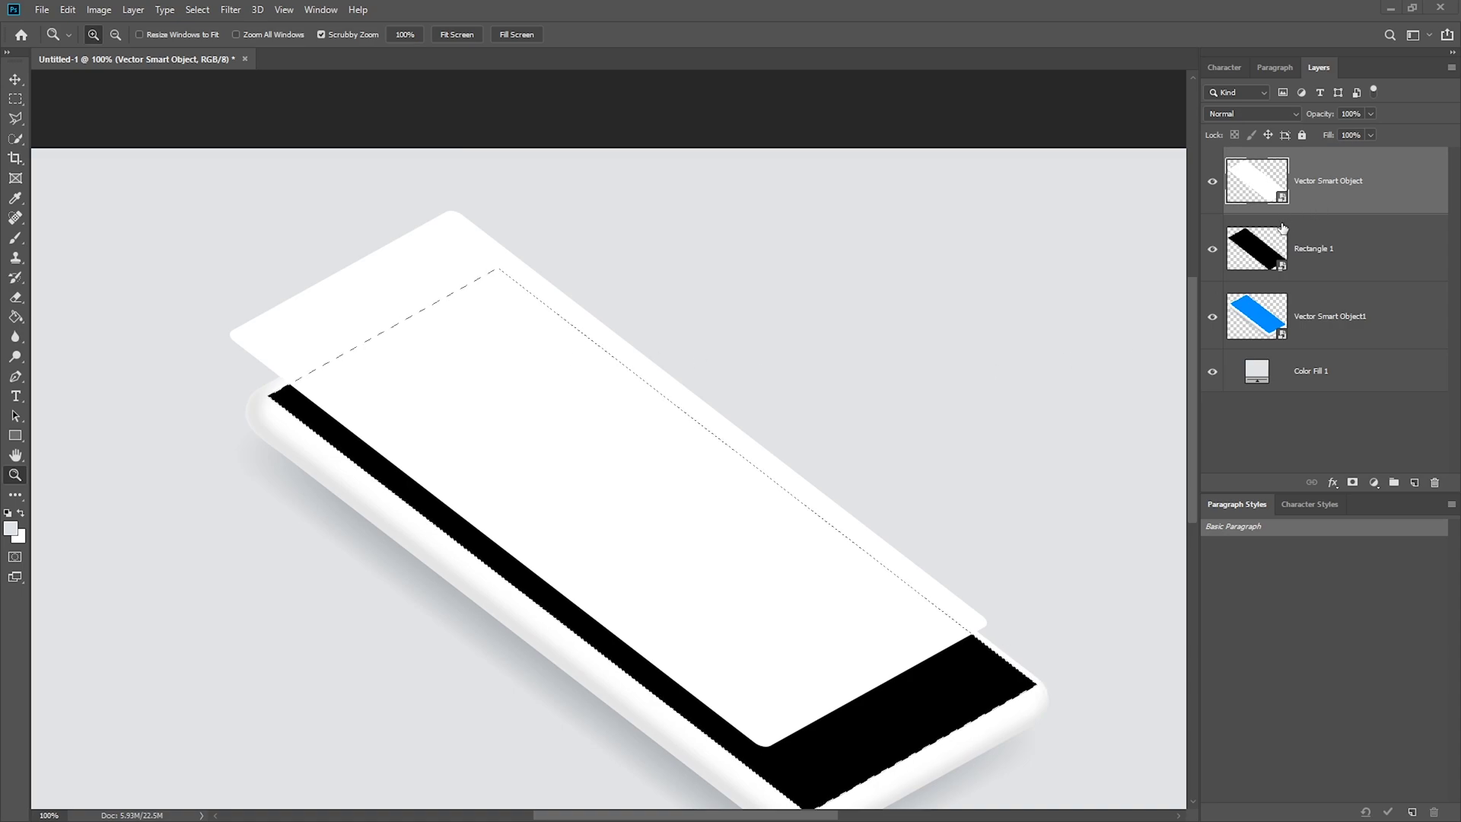
key("v")
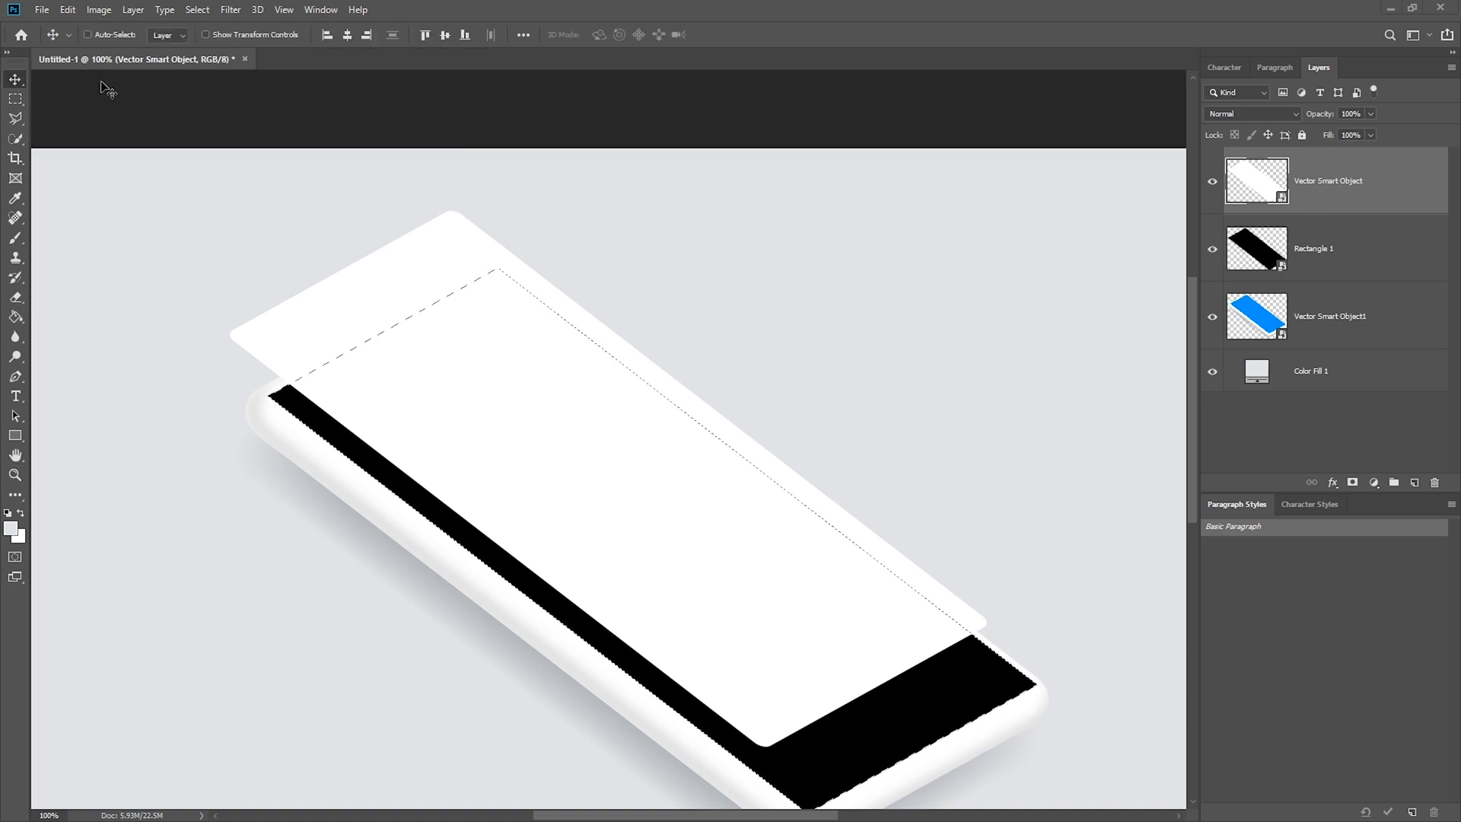
left_click(348, 35)
left_click(446, 39)
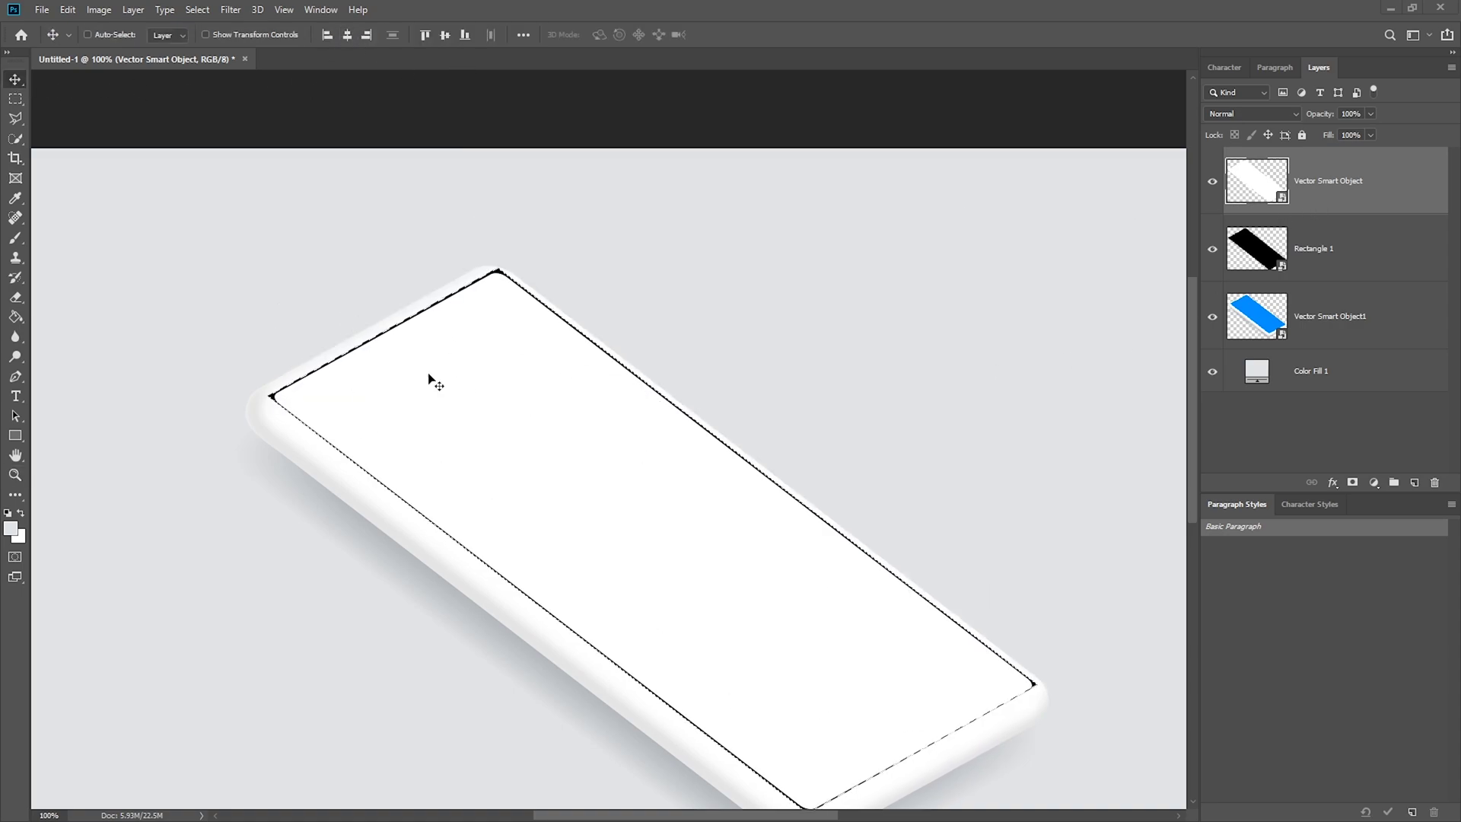
key("ctrl+d")
scroll(998, 349, "down", 1)
Step: Mask Rectangle 1 to the screen shape's outline and hide the pasted shape layer
left_click(1257, 190, "ctrl")
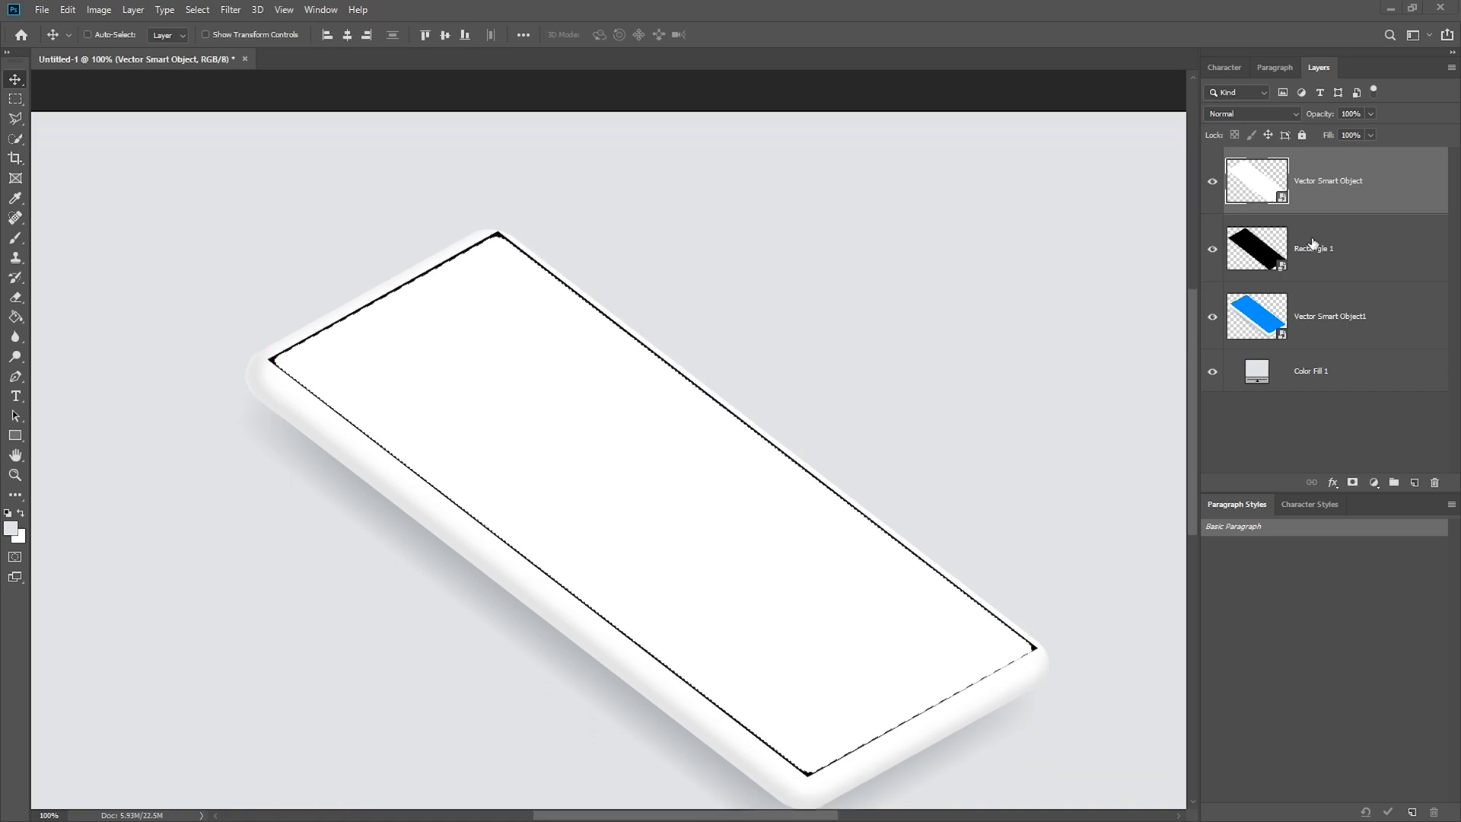
left_click(1408, 266)
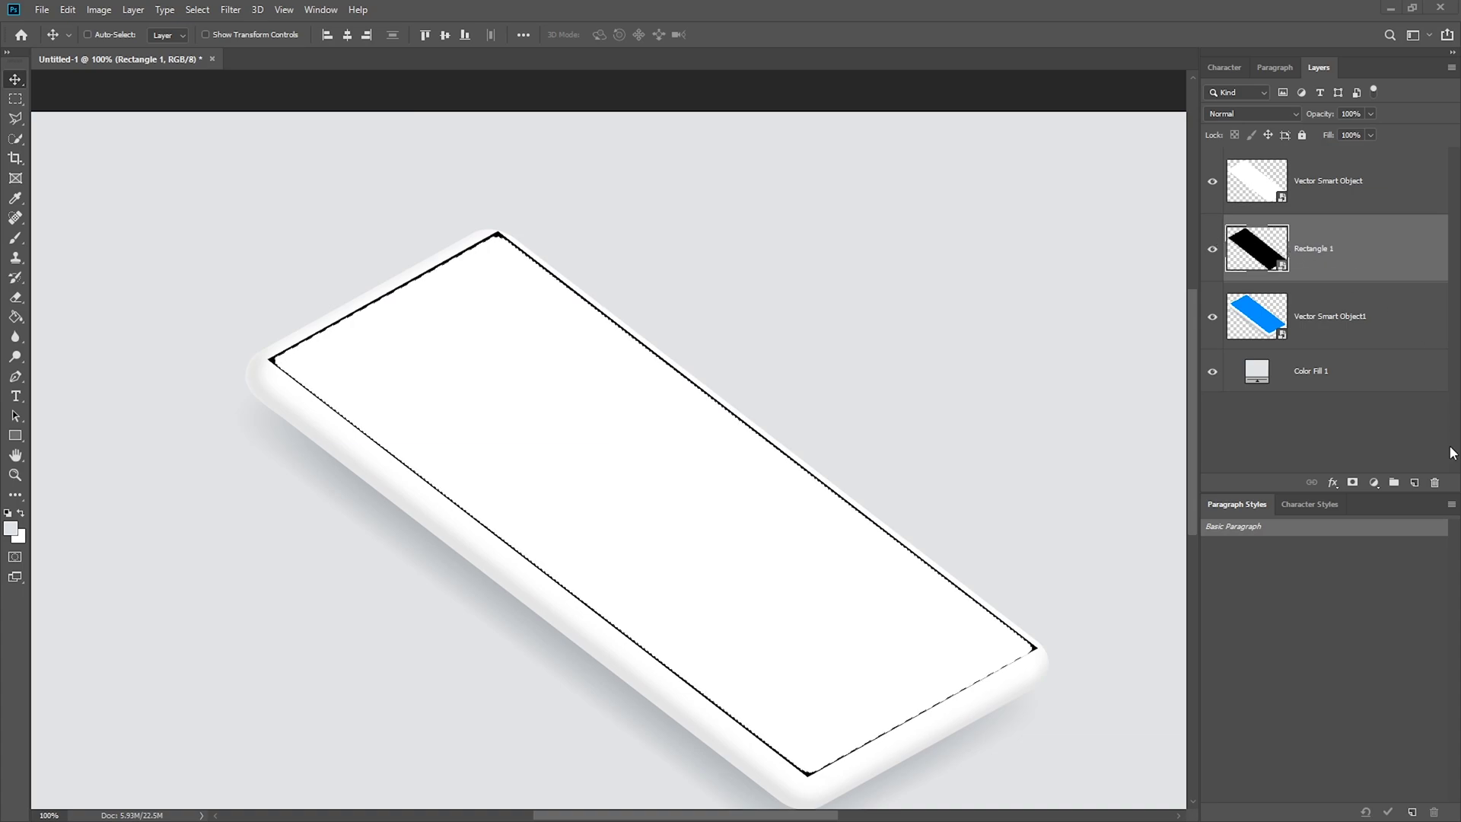
left_click(1353, 484)
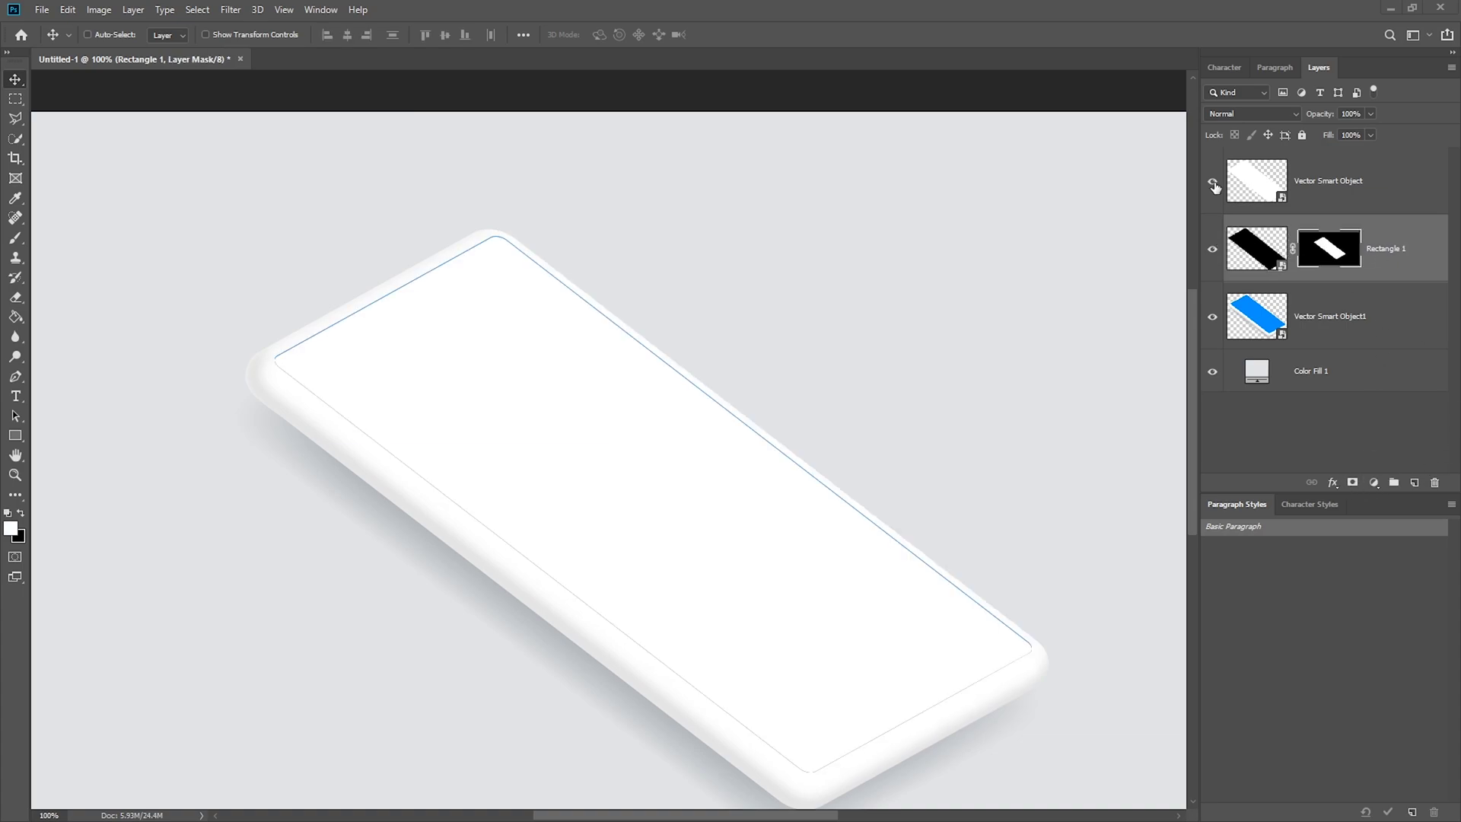
left_click(1356, 183)
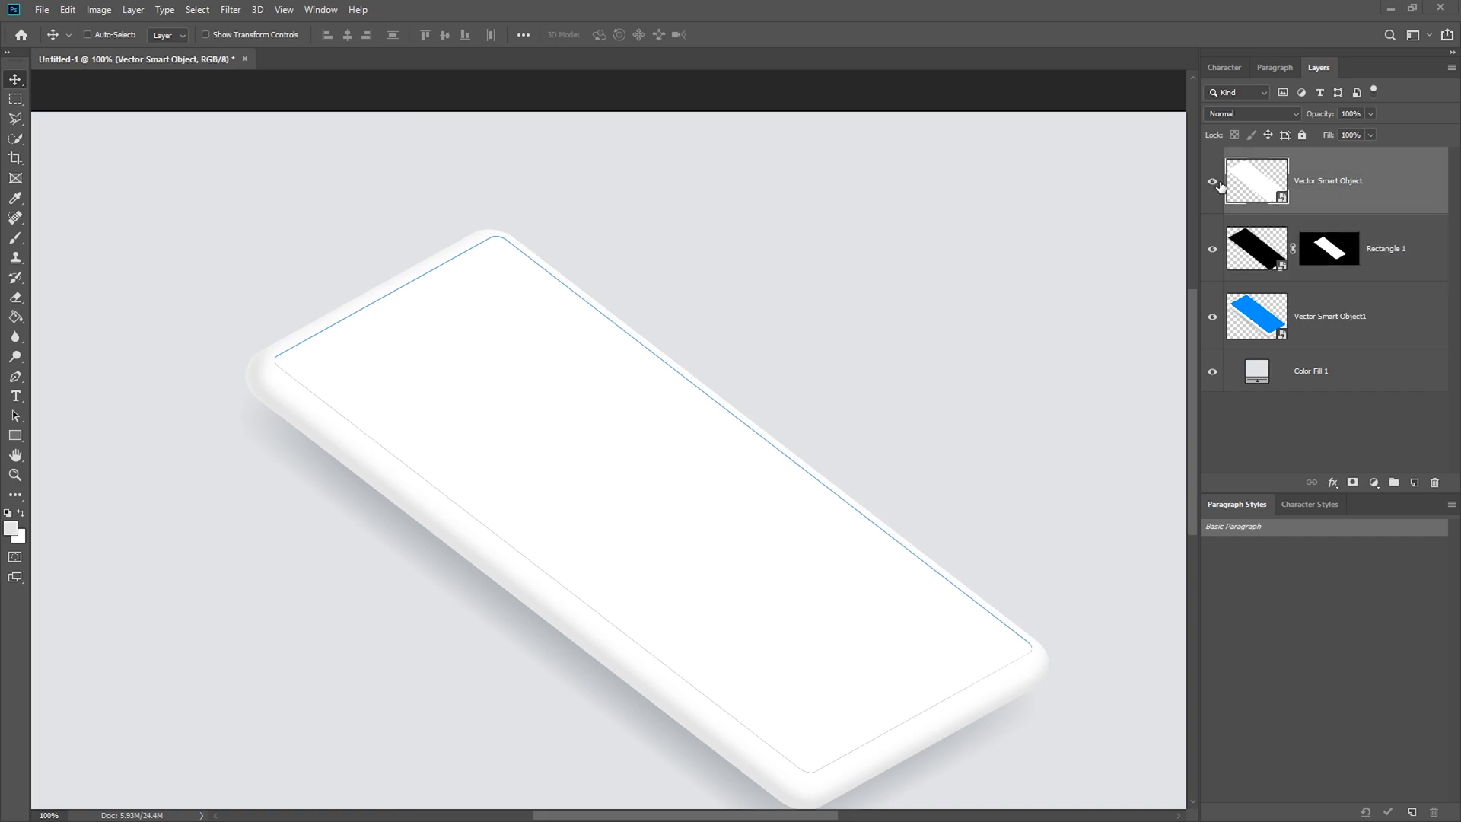
left_click(1213, 182)
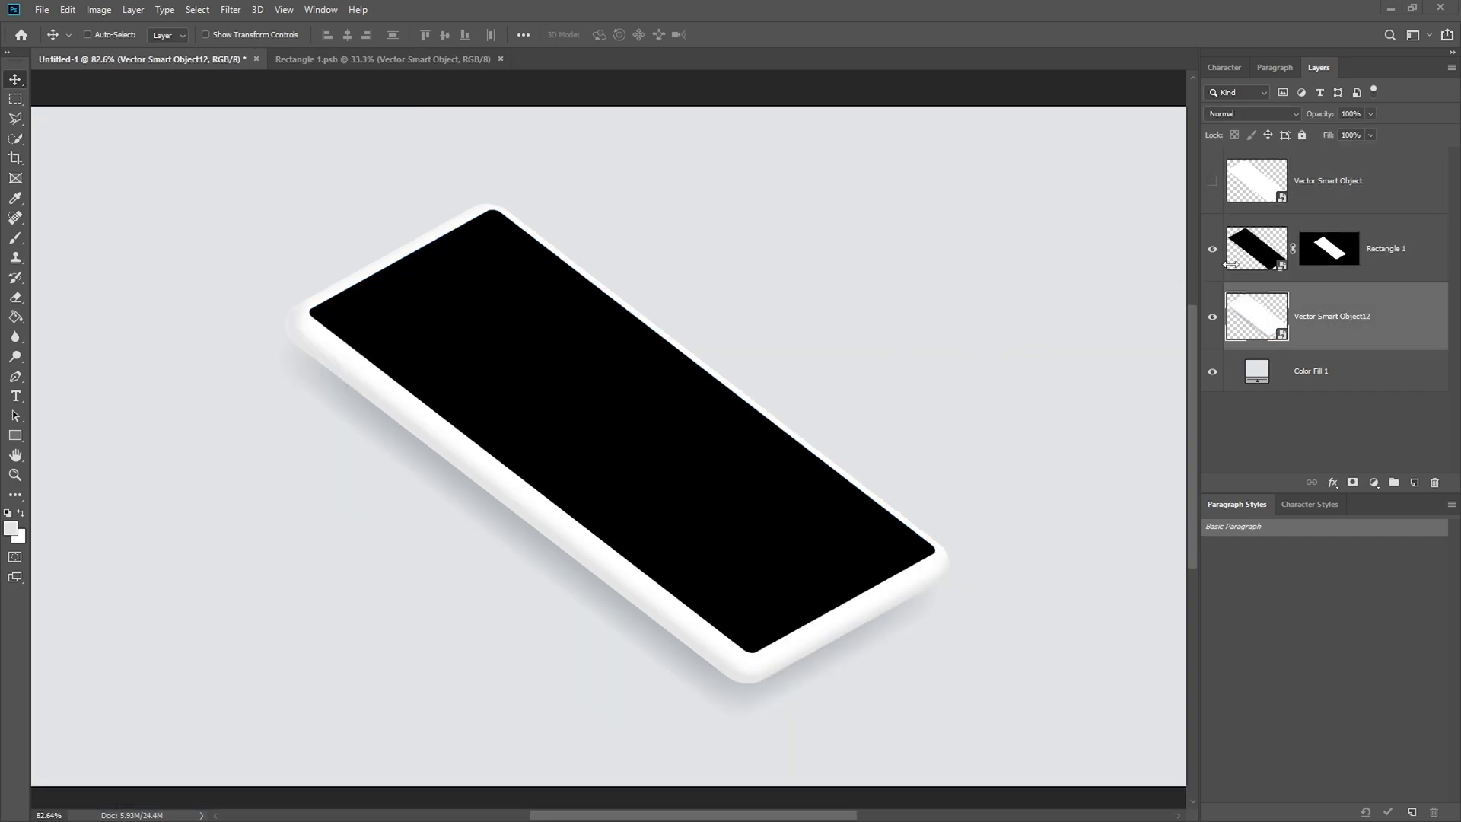
Step: Inside Rectangle 1's contents, hide the black rectangle and bring in the sign-up design
double_click(1257, 248)
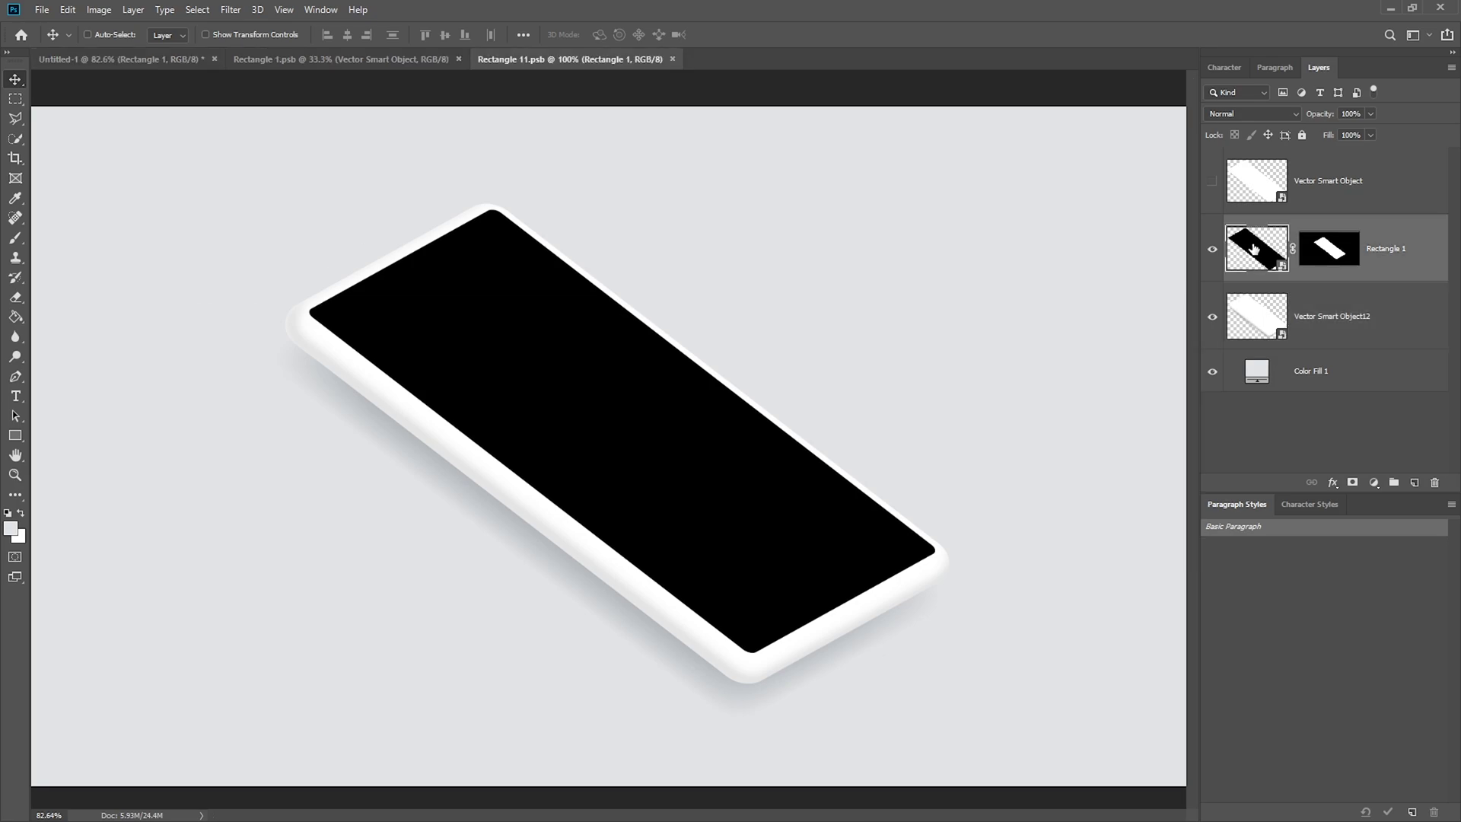
left_click(1413, 482)
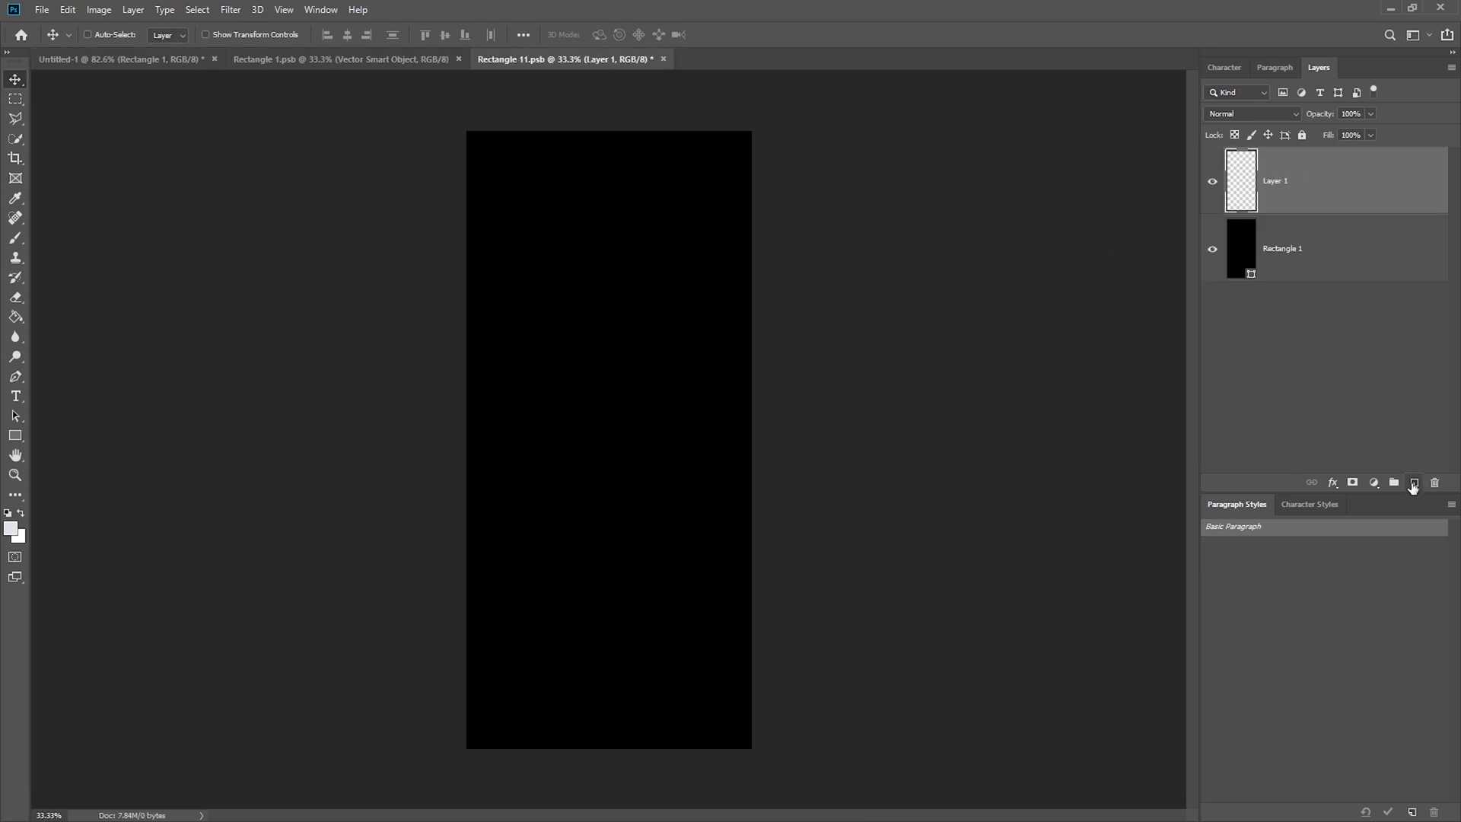
left_click(1213, 254)
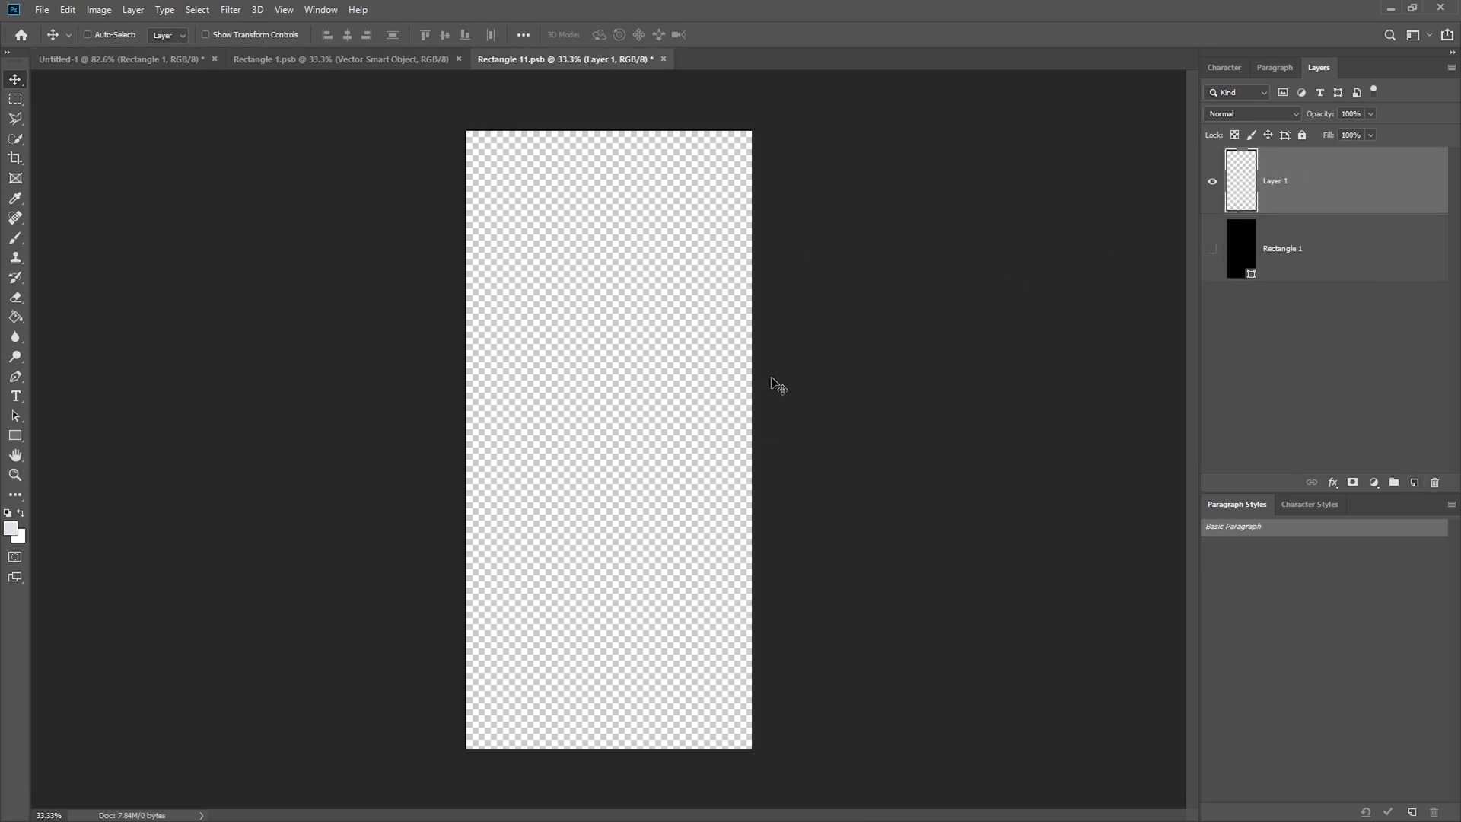
left_click(288, 64)
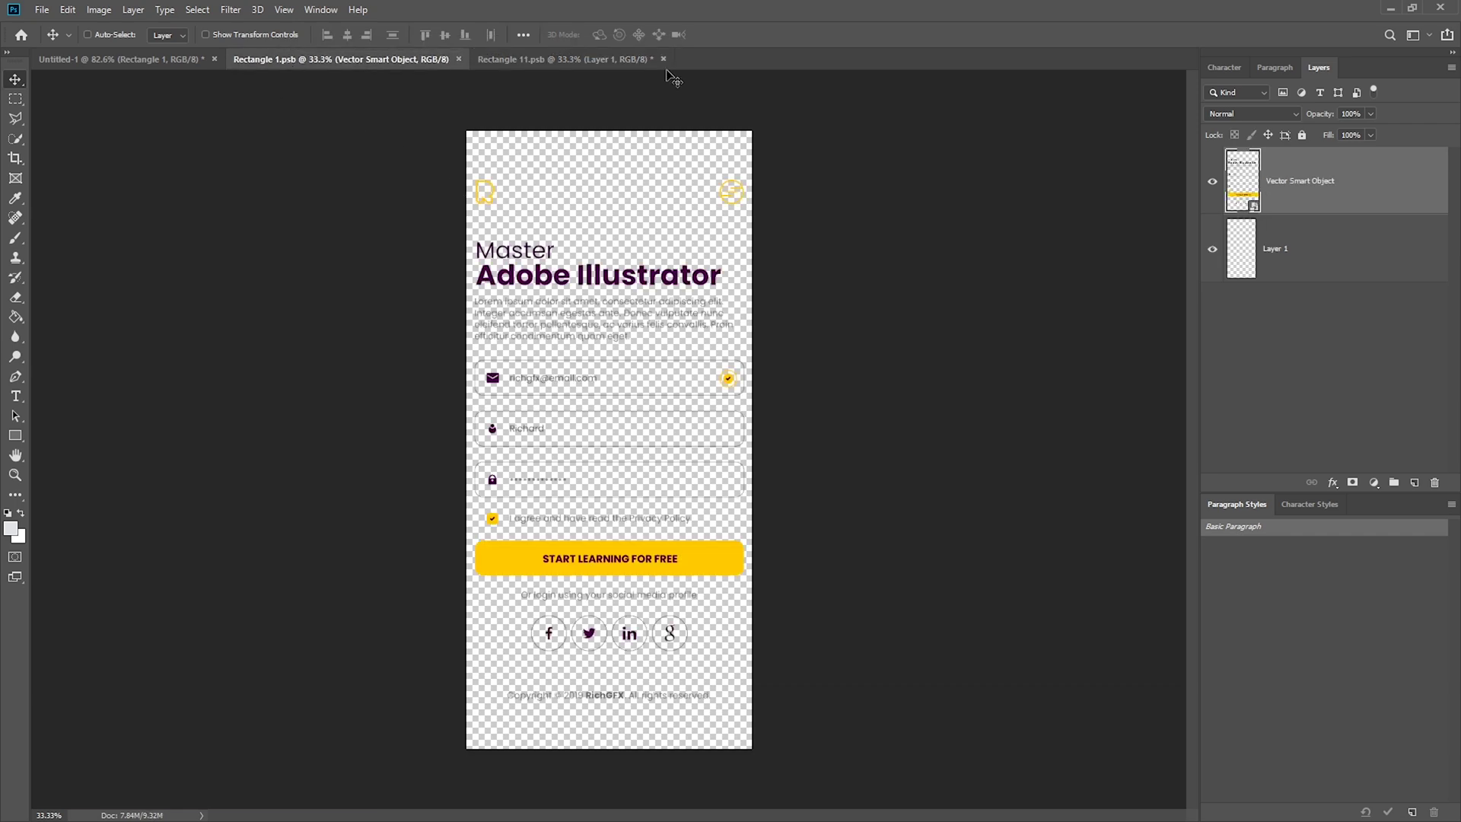
left_click_drag(616, 297, 416, 56)
left_click(415, 61)
left_click(458, 59)
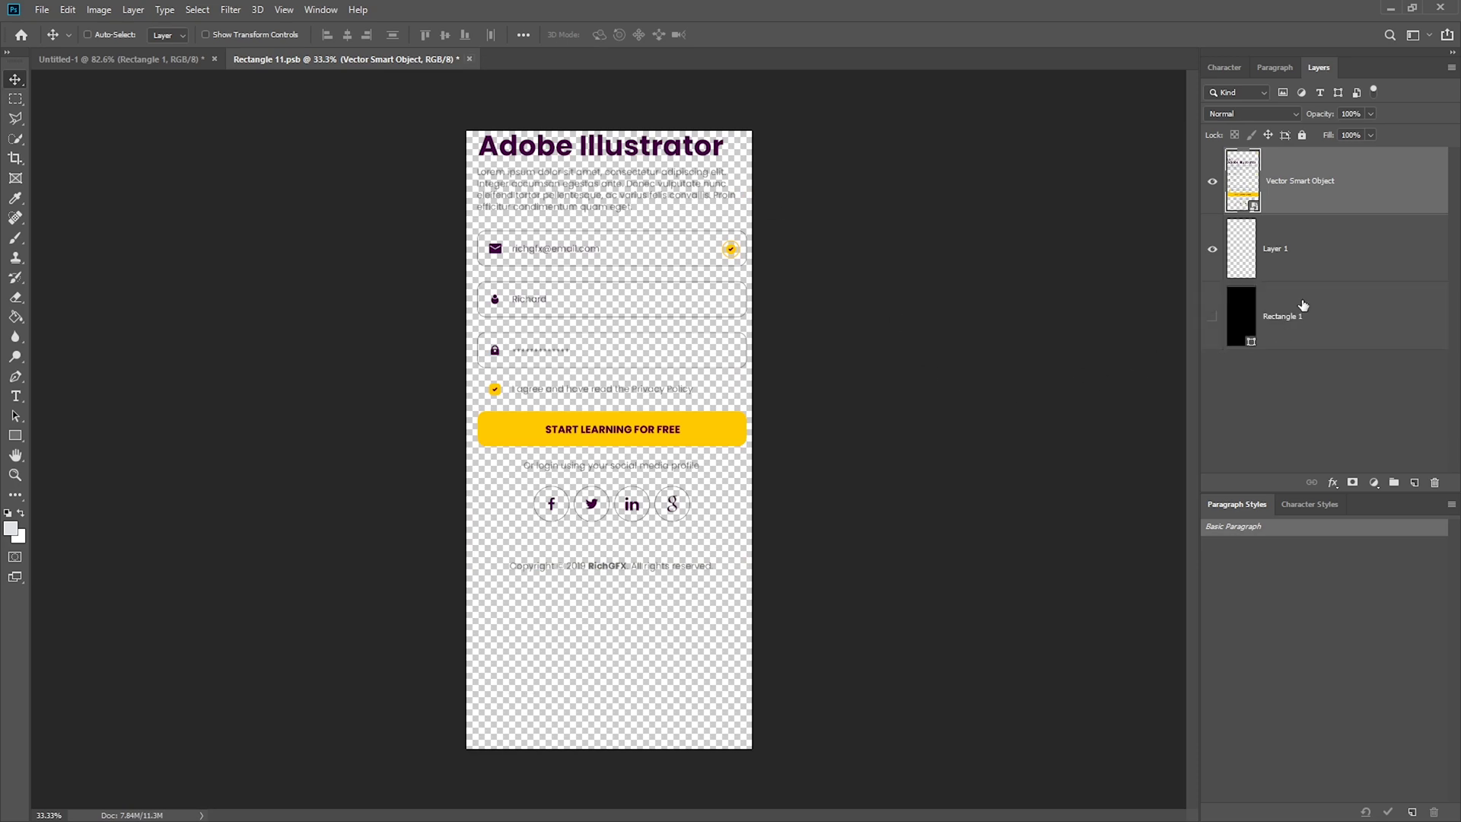
Step: Centre the sign-up design, scale it to about 98%, then save and close the contents
left_click(347, 34)
left_click(445, 35)
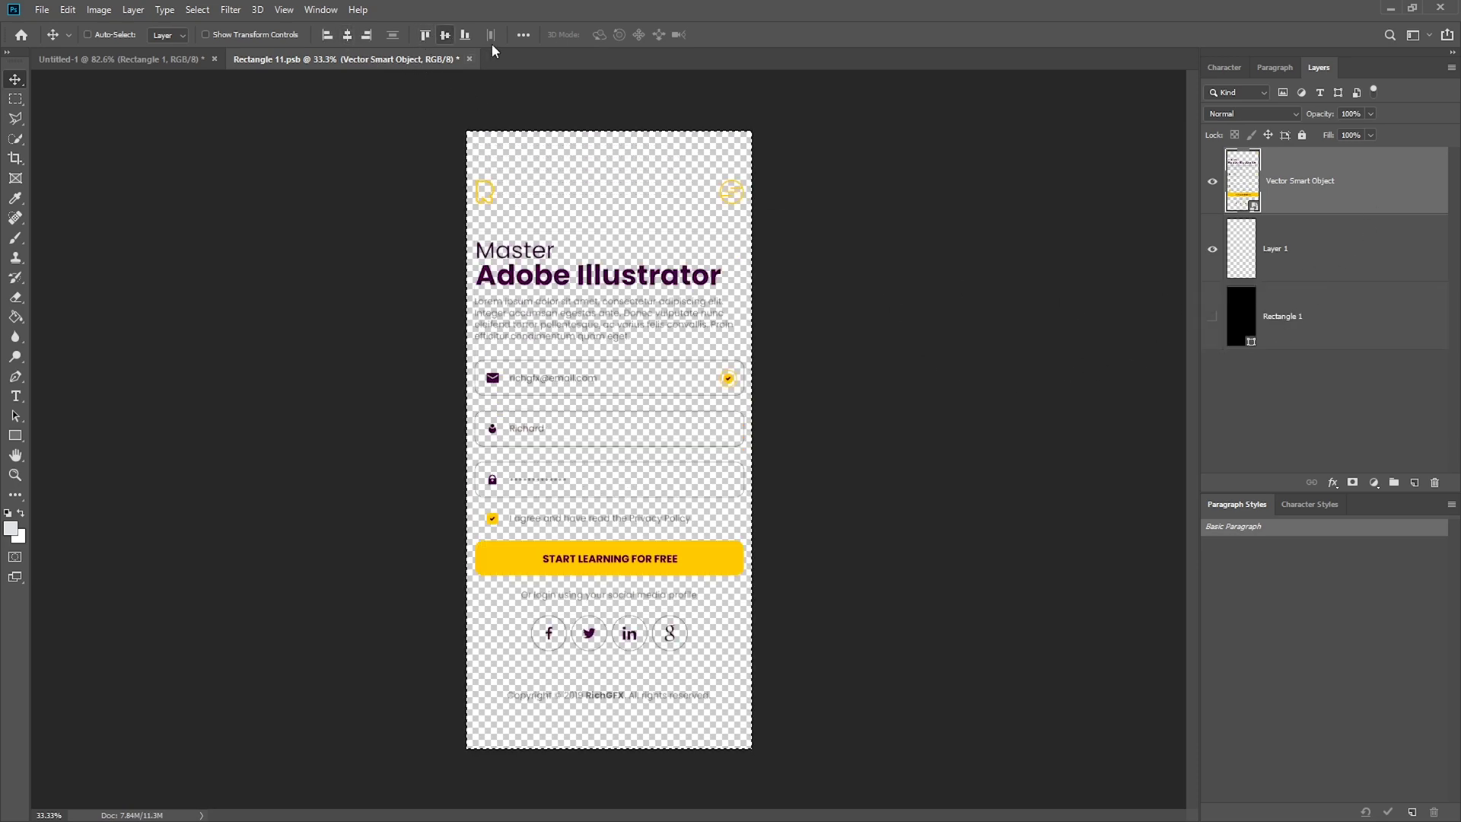
key("ctrl+t")
left_click_drag(475, 175, 491, 181)
key("Return")
left_click(1282, 420)
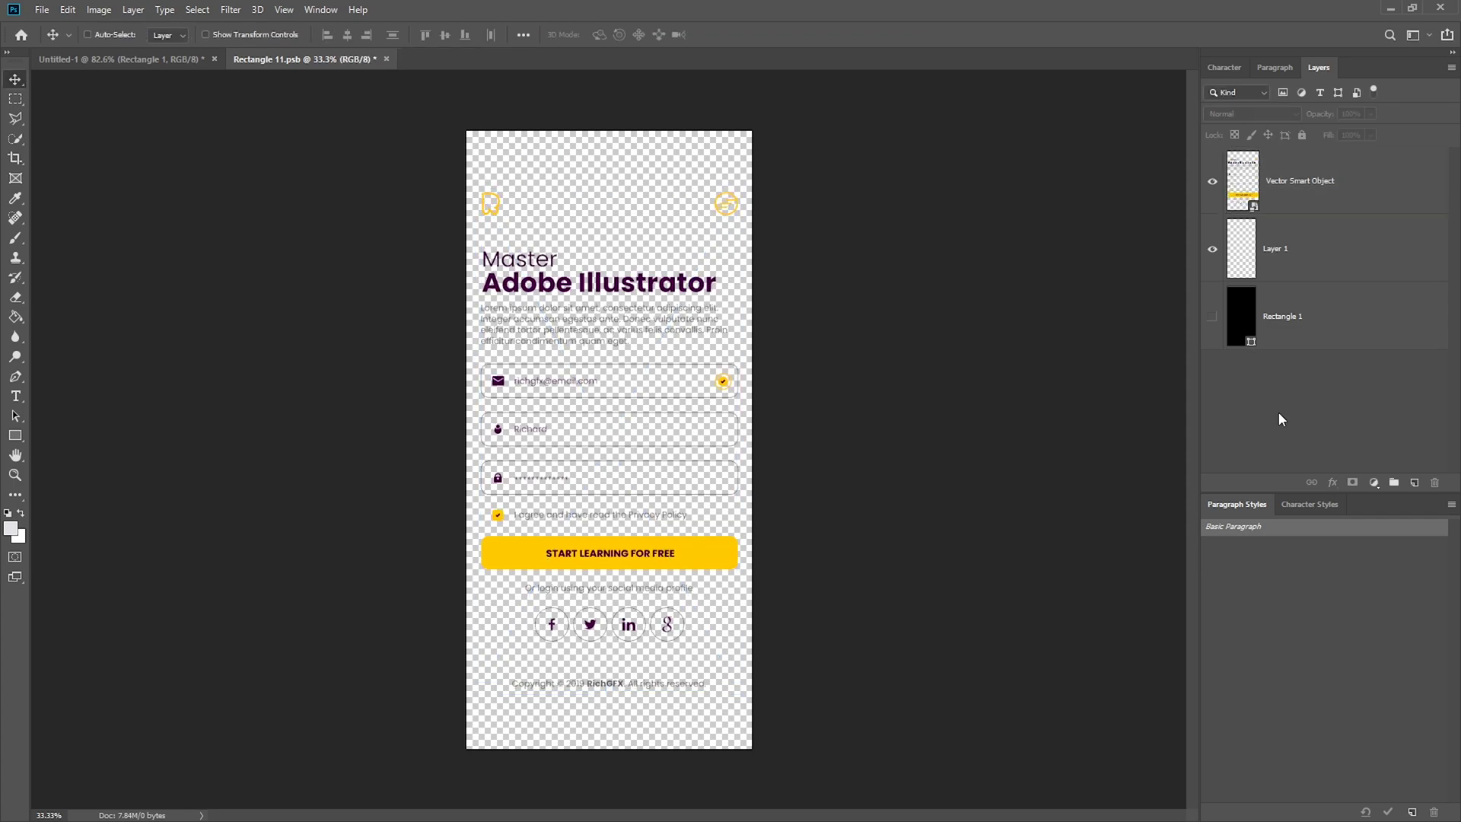
key("ctrl+s")
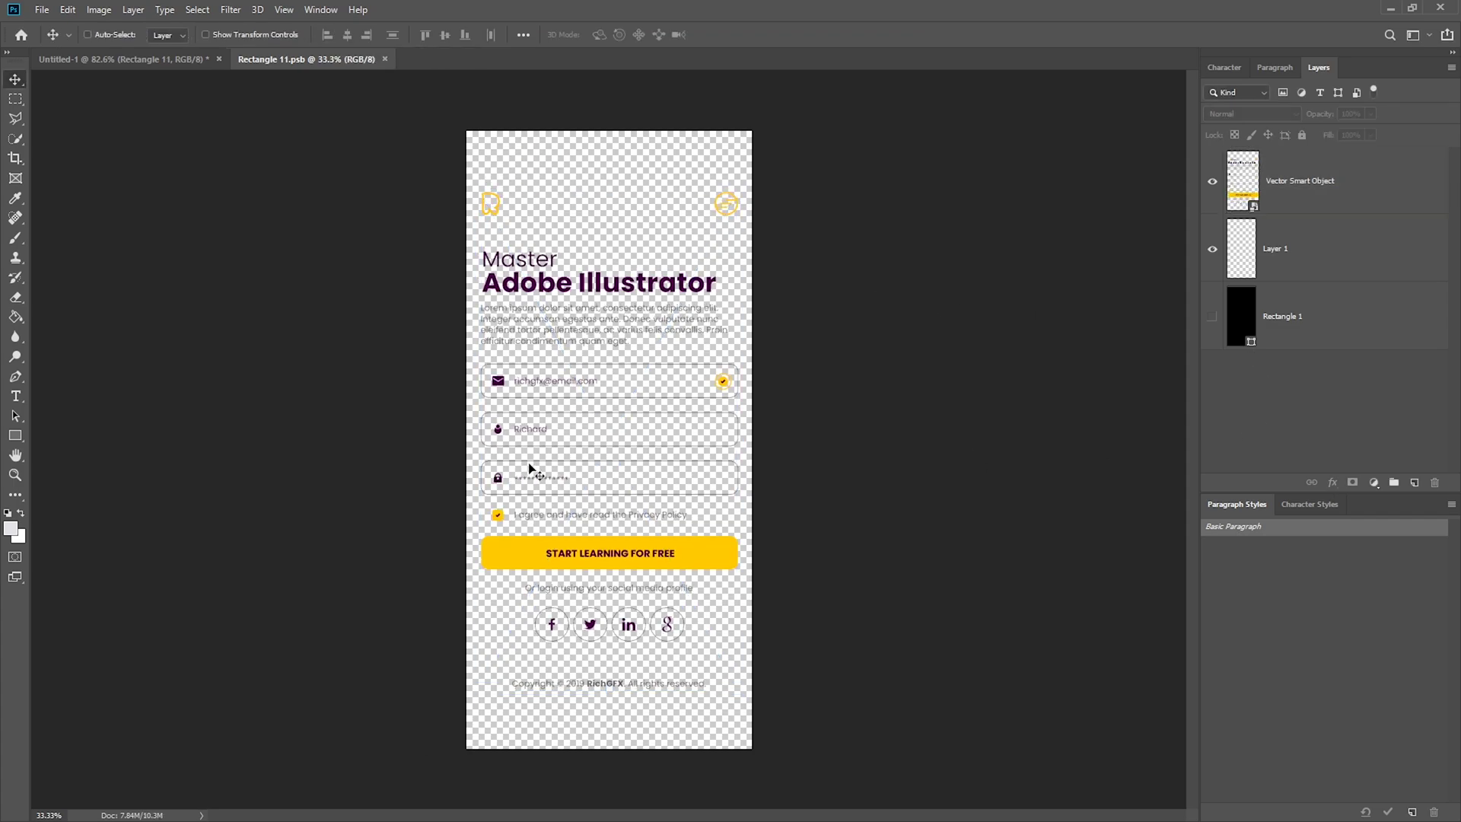
left_click(385, 58)
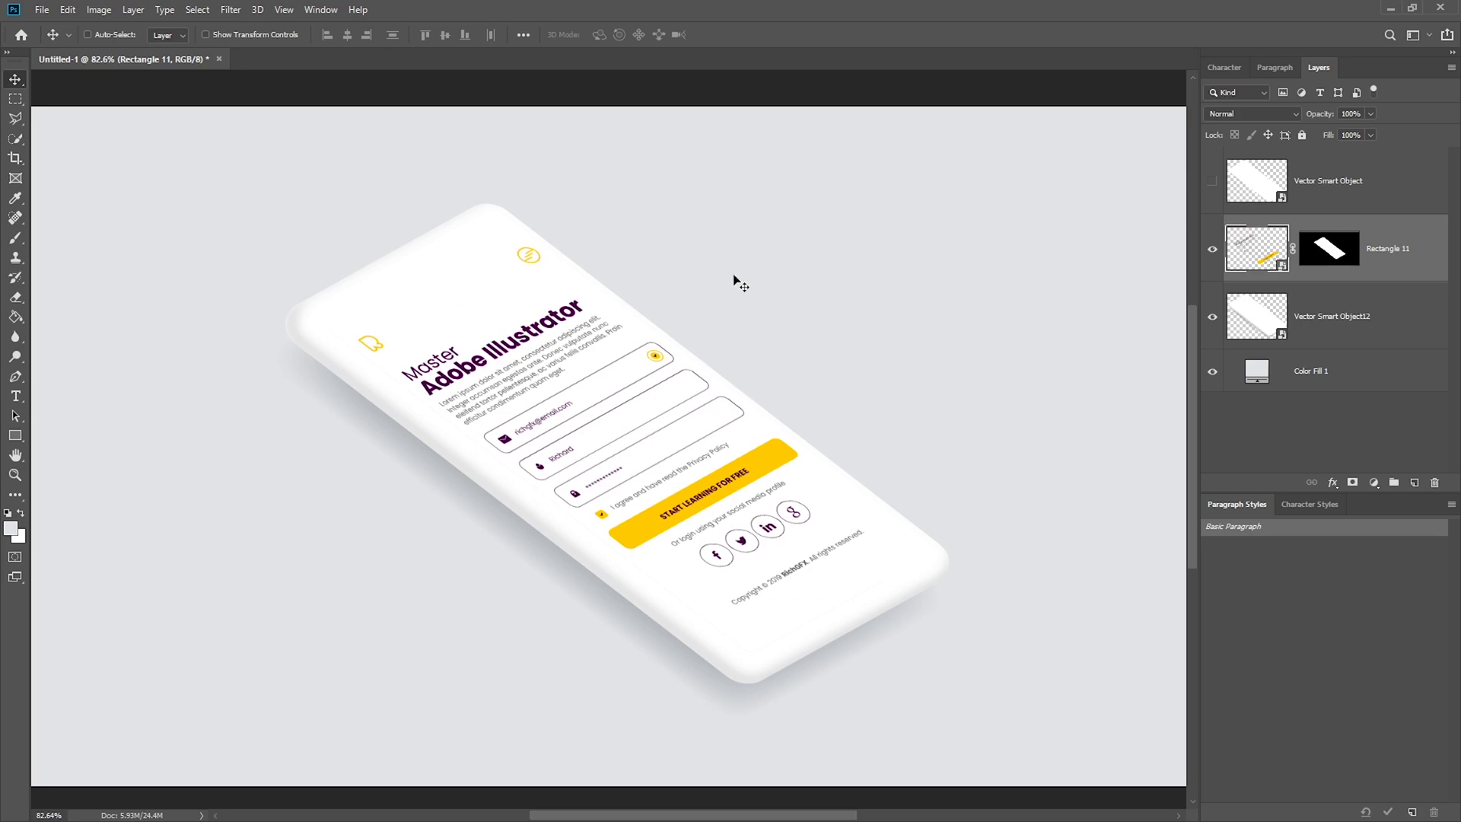
Step: Zoom out on Untitled-1 to see the whole white phone mockup showing the sign-up screen
scroll(651, 419, "down", 1)
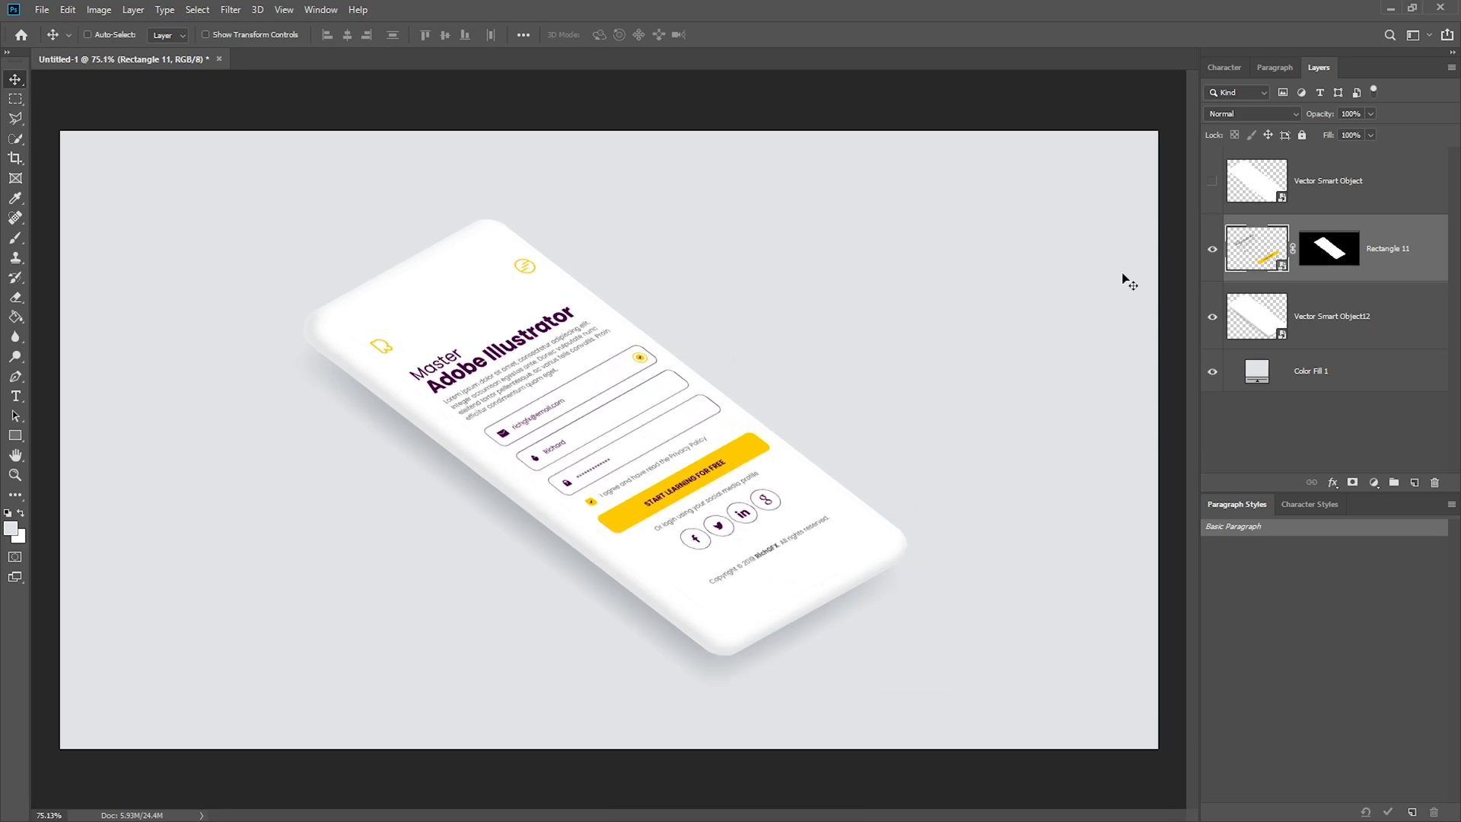